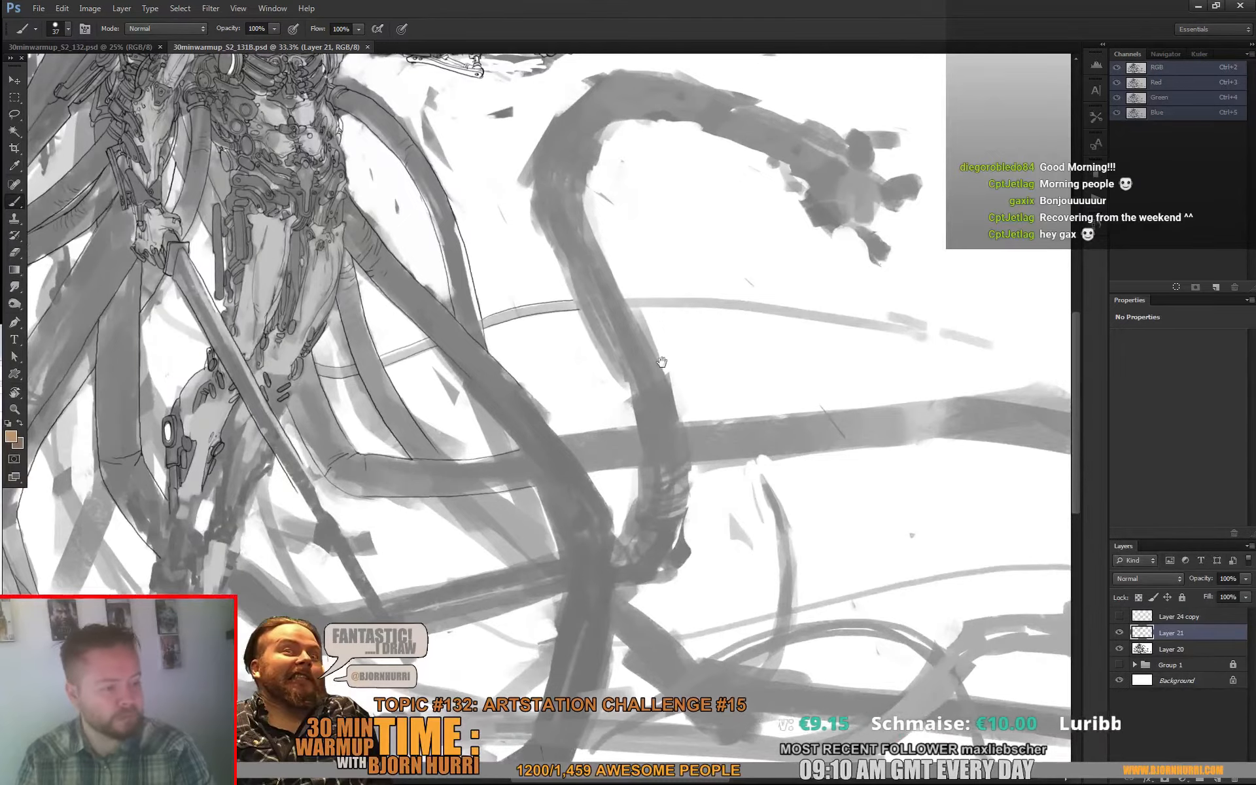
Step: Close the 30minwarmup_S2_131B.psd illustration after looking it over, keeping the blank 30minwarmup_S2_132.psd document
drag(334, 288, 459, 468)
drag(419, 378, 455, 464)
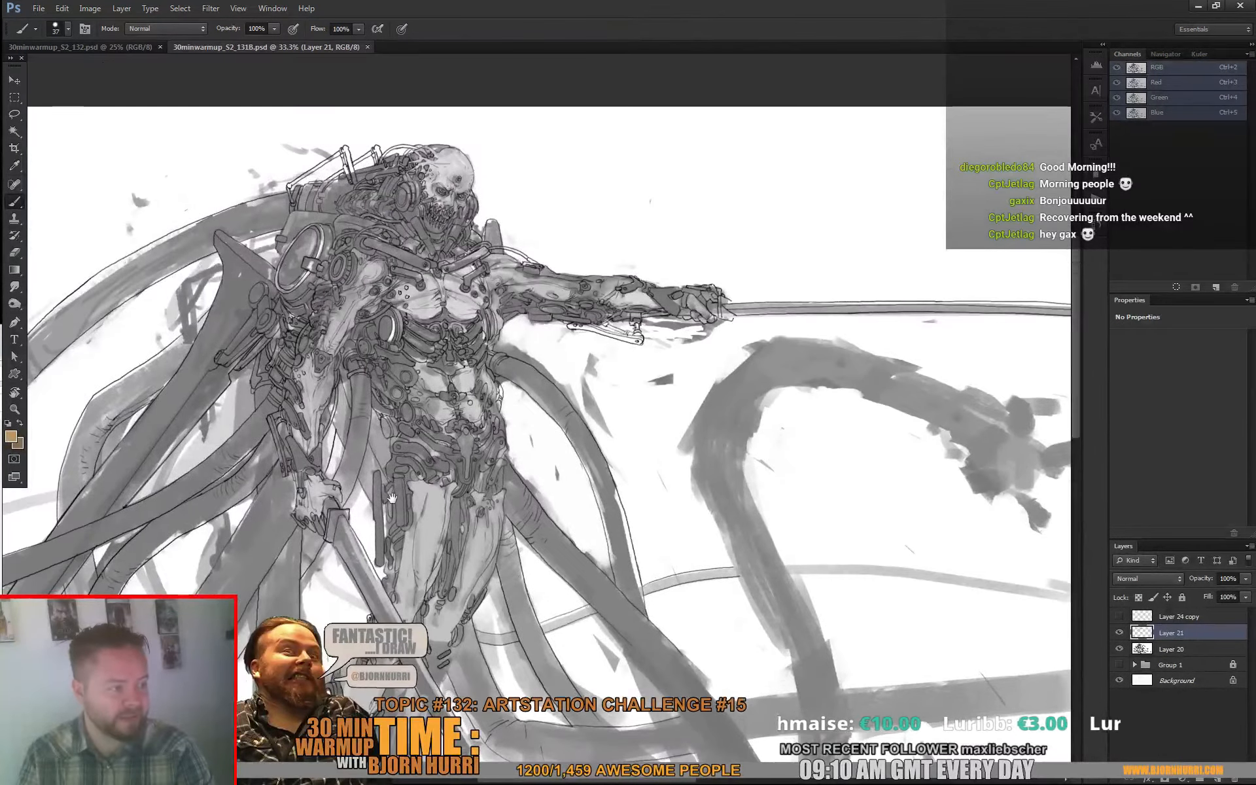
drag(391, 499, 423, 471)
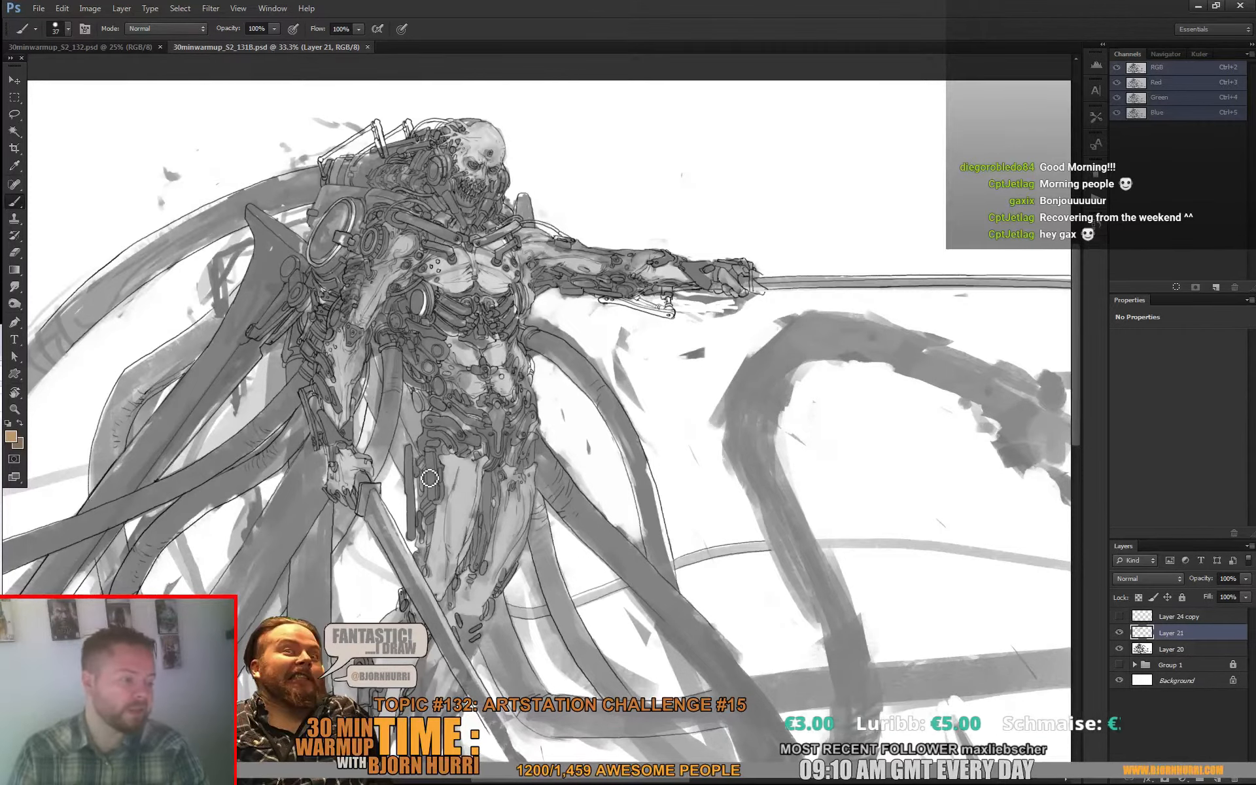
click(368, 47)
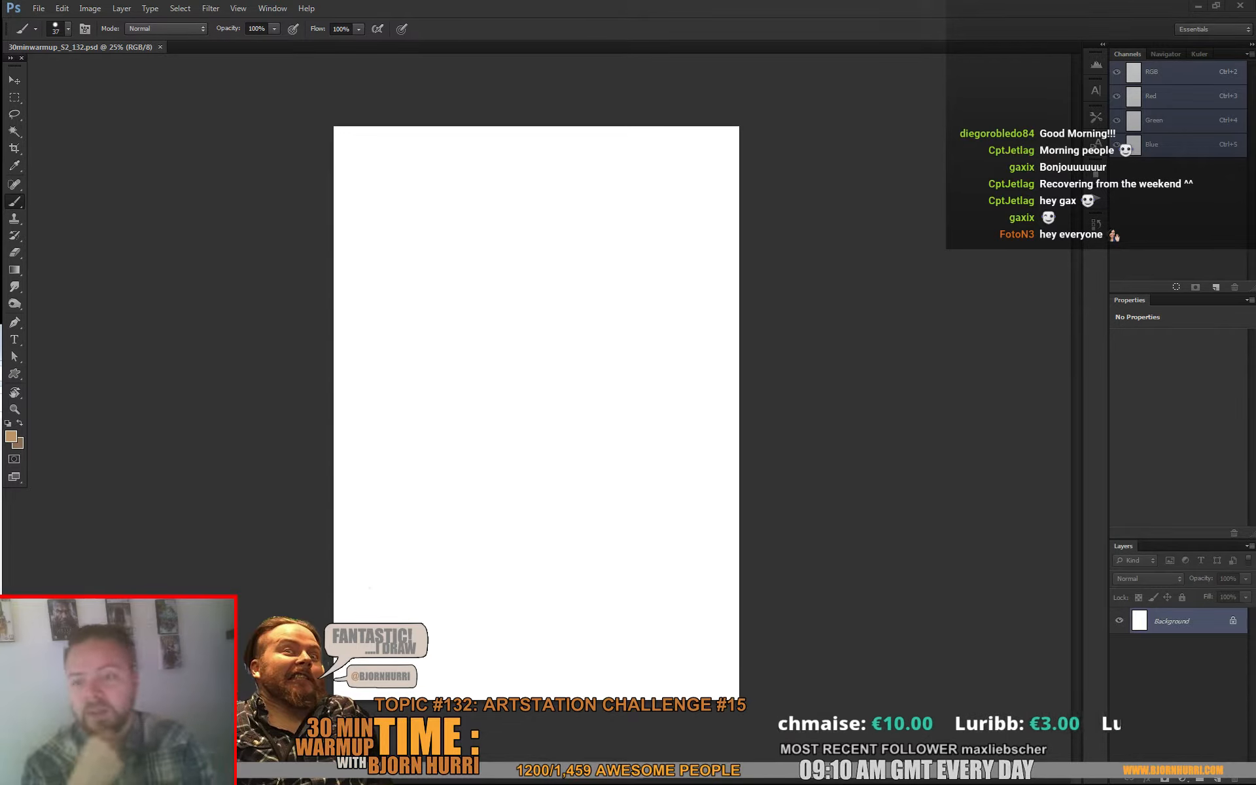
click(809, 426)
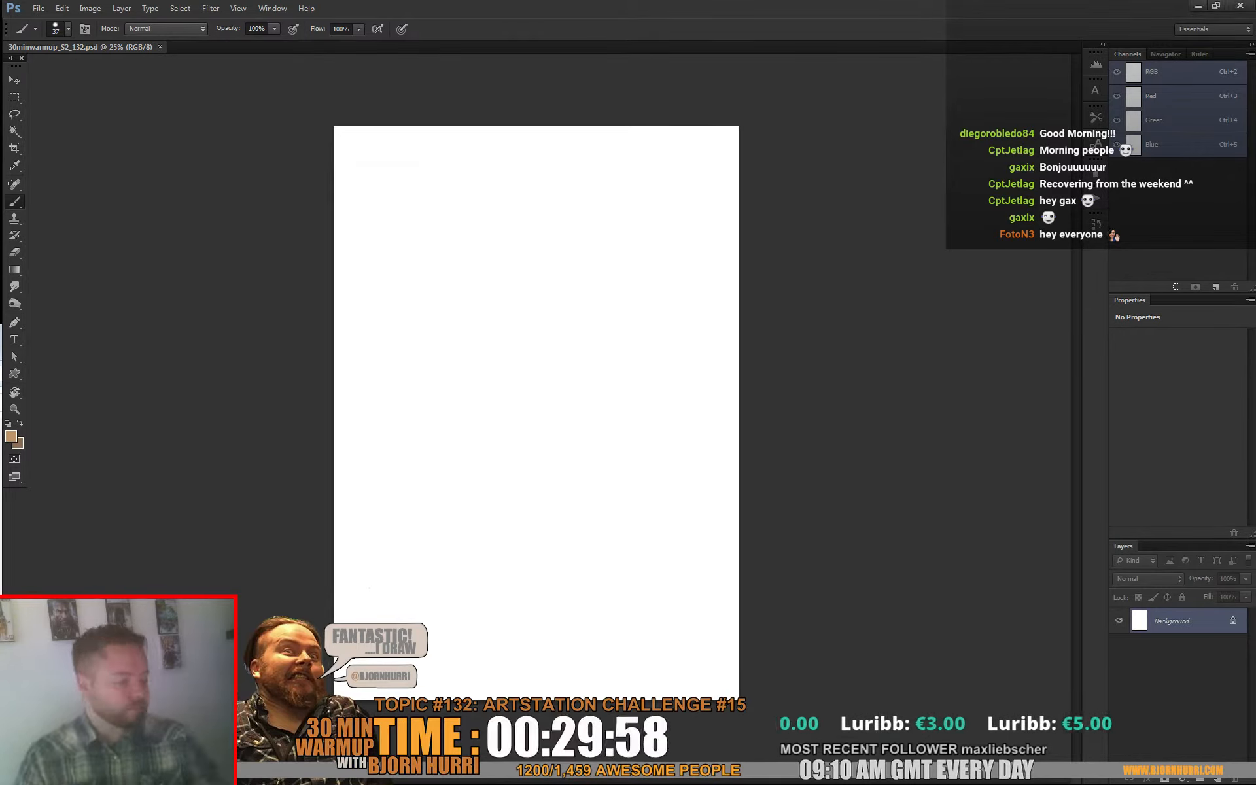
Step: Set up a new layer for sketching with the default black colour and the square-tipped 80 px preset brush at 135 px
click(1217, 779)
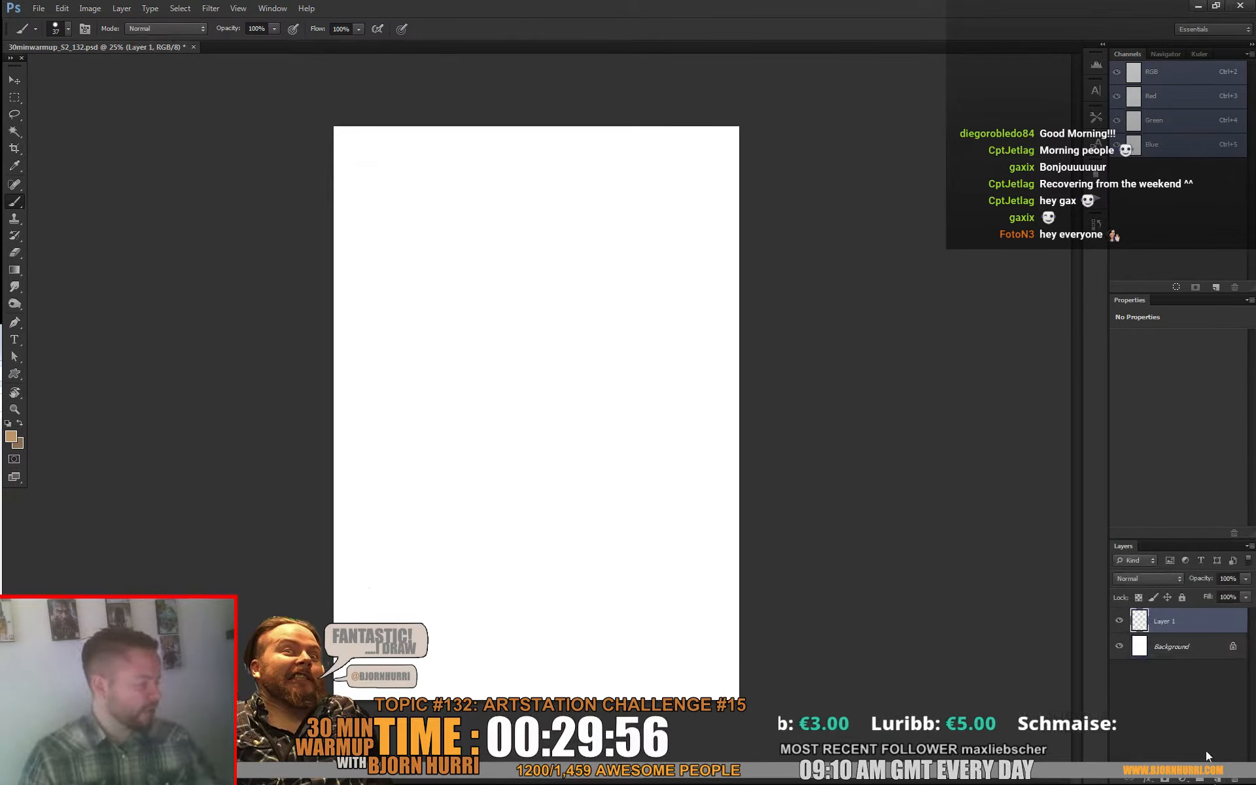
key(d)
right_click(499, 400)
click(569, 490)
drag(559, 410, 568, 411)
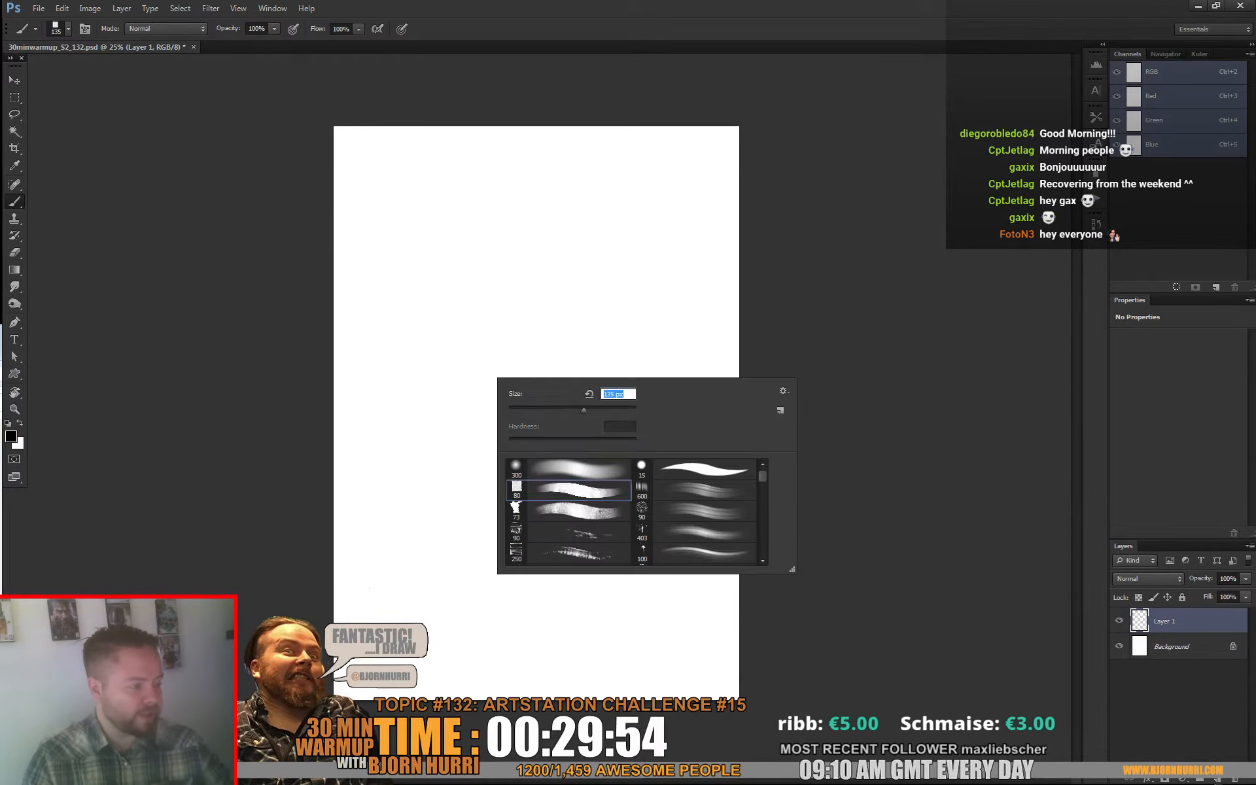
Step: Sketch a wide tilted elliptical rim near the top of the canvas, with loose construction strokes beneath and behind it
mouse_move(433, 207)
mouse_down()
mouse_move(477, 218)
mouse_move(445, 182)
mouse_move(490, 159)
mouse_up()
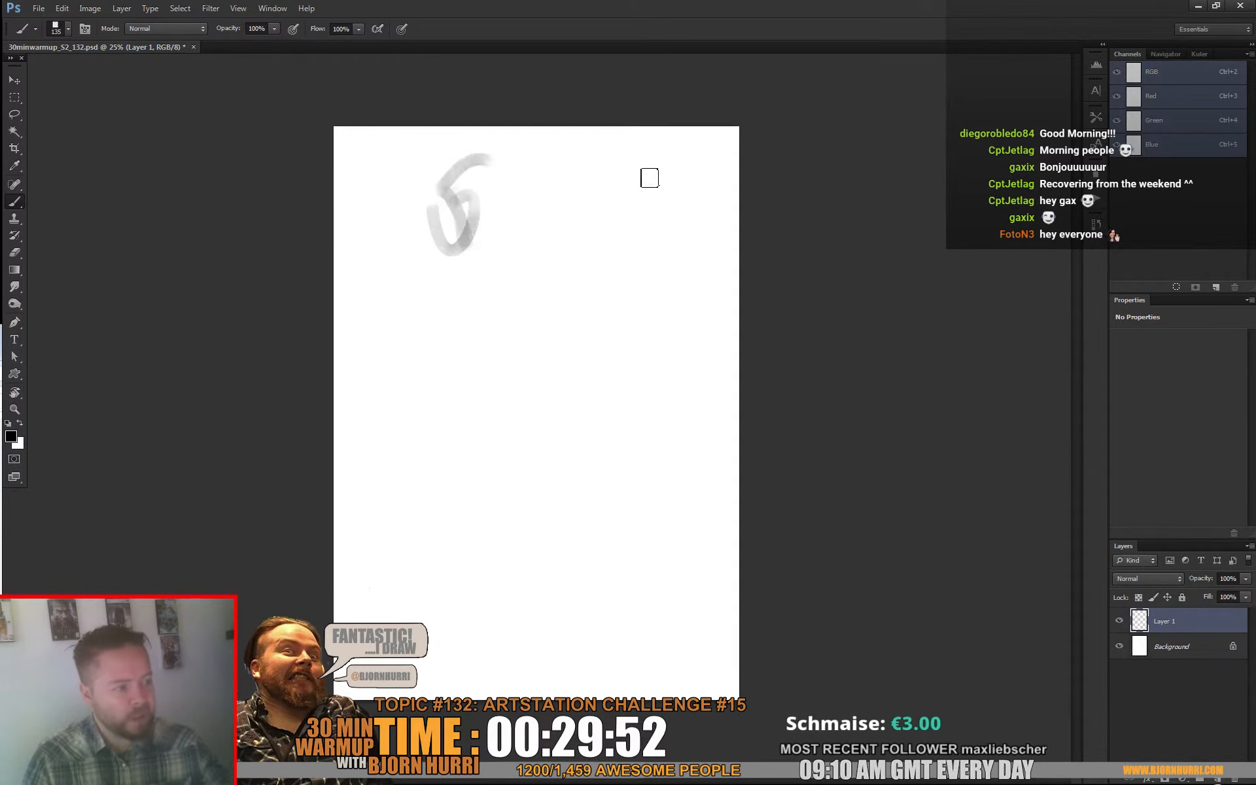
mouse_move(649, 178)
mouse_down()
mouse_move(467, 178)
mouse_move(425, 156)
mouse_move(690, 239)
mouse_up()
mouse_move(412, 164)
mouse_down()
mouse_move(628, 168)
mouse_move(685, 210)
mouse_move(356, 190)
mouse_move(455, 227)
mouse_move(664, 230)
mouse_move(585, 180)
mouse_move(637, 240)
mouse_move(483, 238)
mouse_move(553, 214)
mouse_move(563, 247)
mouse_move(483, 234)
mouse_move(446, 204)
mouse_move(549, 166)
mouse_move(670, 205)
mouse_move(703, 217)
mouse_move(693, 311)
mouse_move(622, 266)
mouse_move(704, 317)
mouse_move(684, 298)
mouse_up()
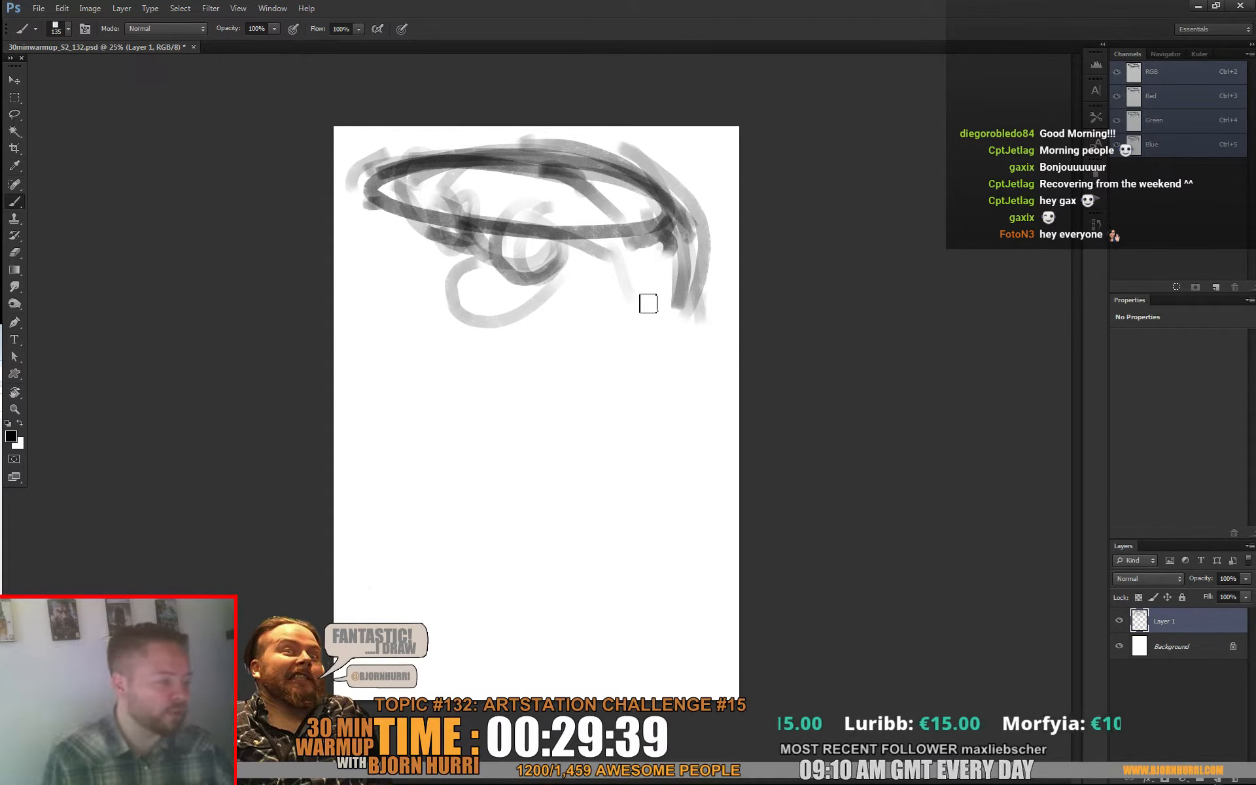
Step: Rough in the nose, mouth, cheek, round eye, oval ear and curved back of the head below the rim
mouse_move(648, 304)
mouse_down()
mouse_move(652, 341)
mouse_move(630, 340)
mouse_move(482, 284)
mouse_move(573, 333)
mouse_move(532, 328)
mouse_move(489, 407)
mouse_move(543, 410)
mouse_up()
drag(603, 228, 580, 260)
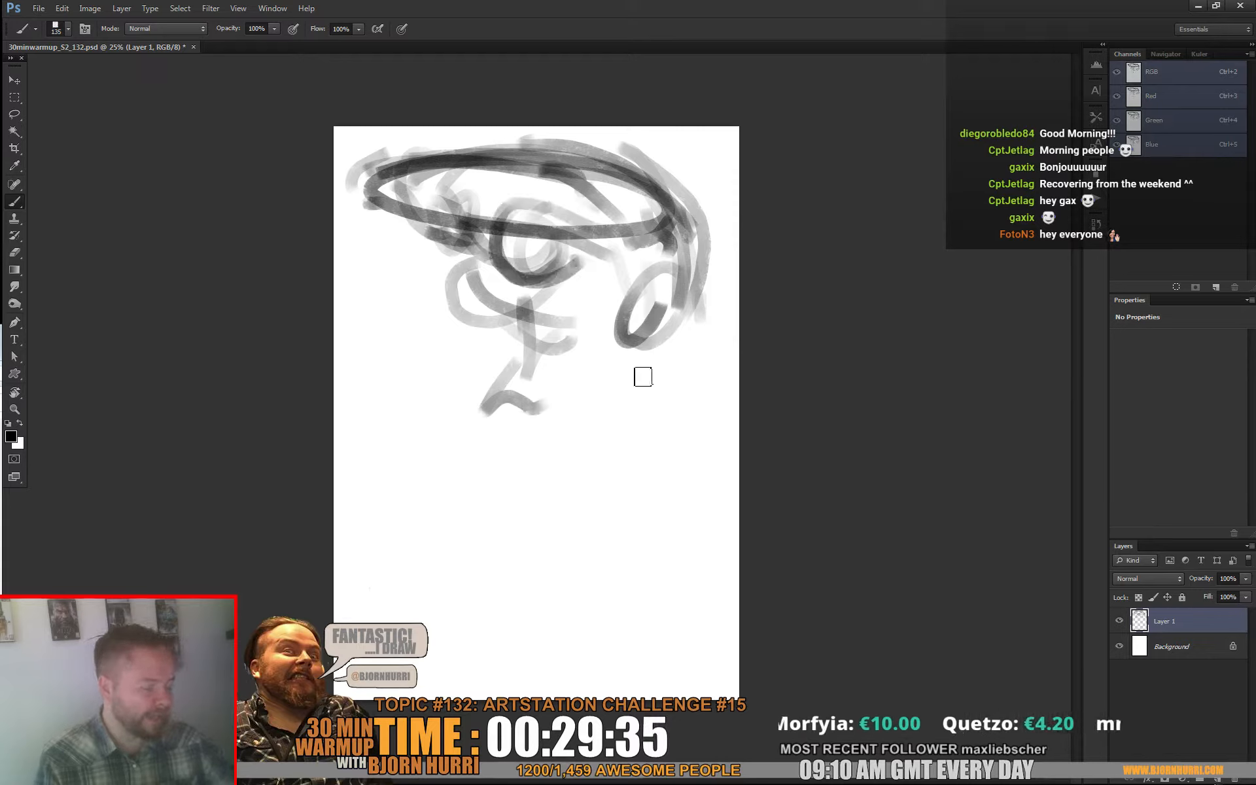
mouse_move(450, 335)
mouse_down()
mouse_move(403, 227)
mouse_move(490, 352)
mouse_up()
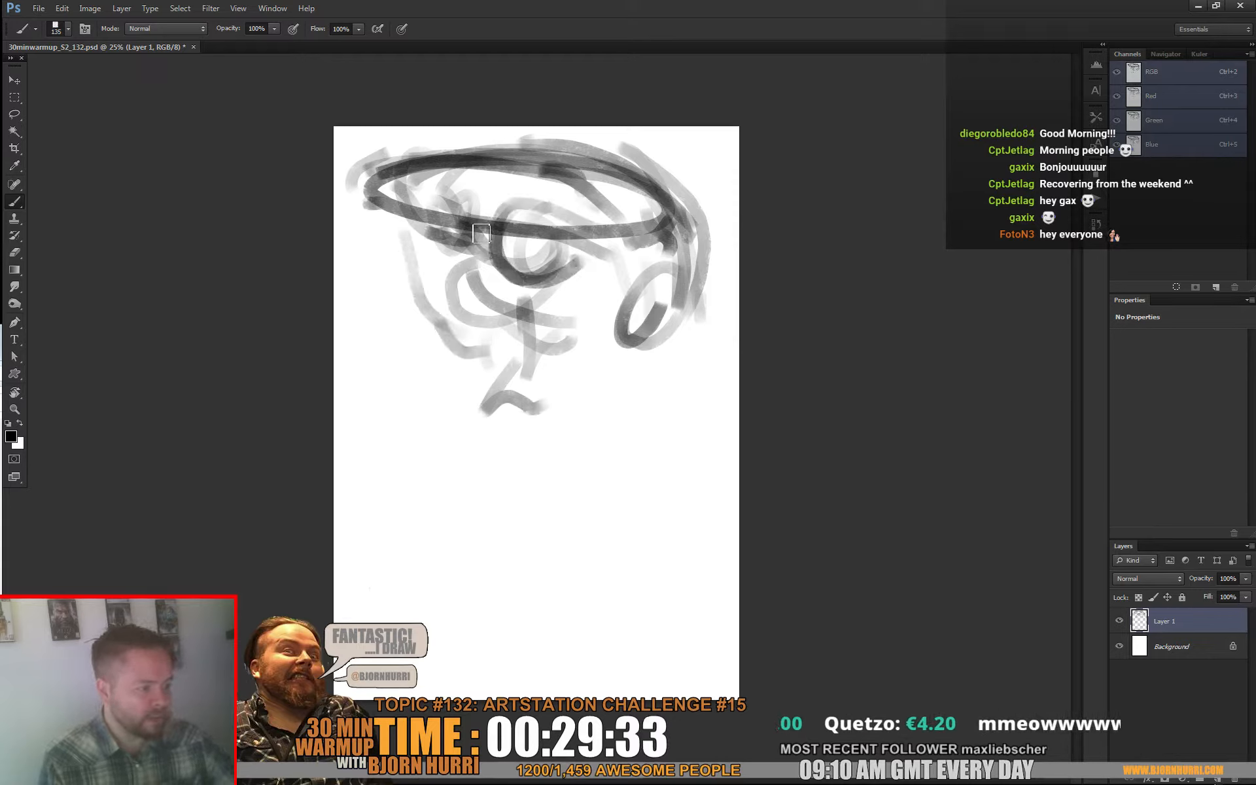
drag(481, 234, 555, 286)
mouse_move(487, 230)
mouse_down()
mouse_move(582, 255)
mouse_move(512, 298)
mouse_move(483, 237)
mouse_move(659, 438)
mouse_move(627, 469)
mouse_up()
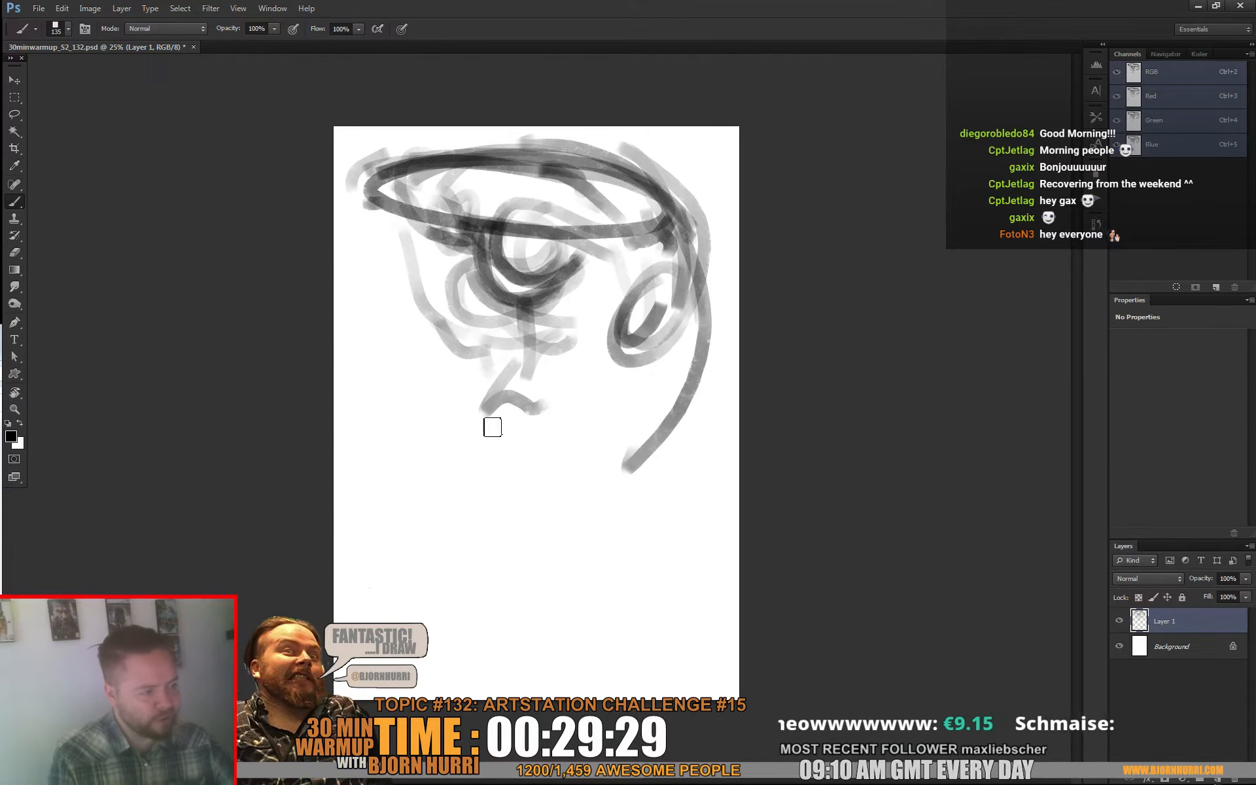
drag(494, 437, 563, 484)
Step: Widen the canvas equally on both sides with Crop and move the head sketch slightly down and left
key(c)
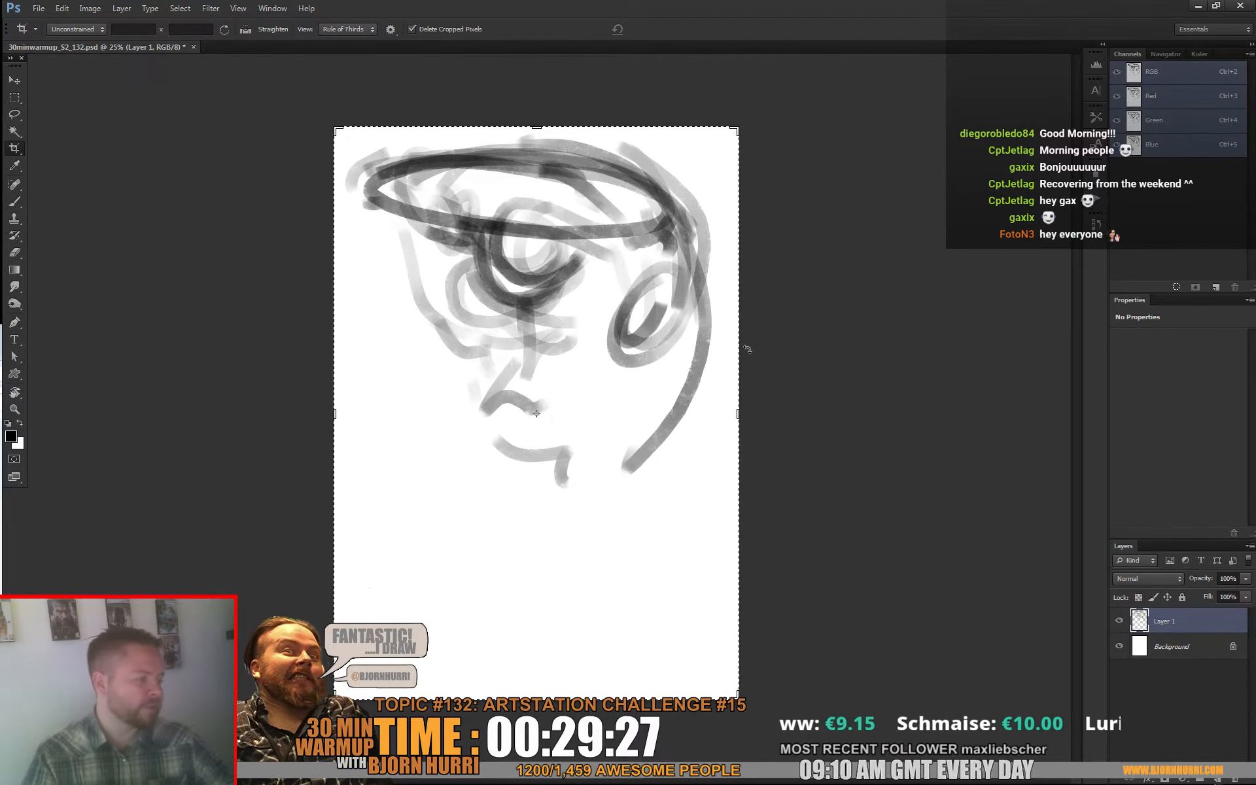
mouse_move(740, 414)
mouse_down()
mouse_move(846, 426)
mouse_move(833, 424)
mouse_up()
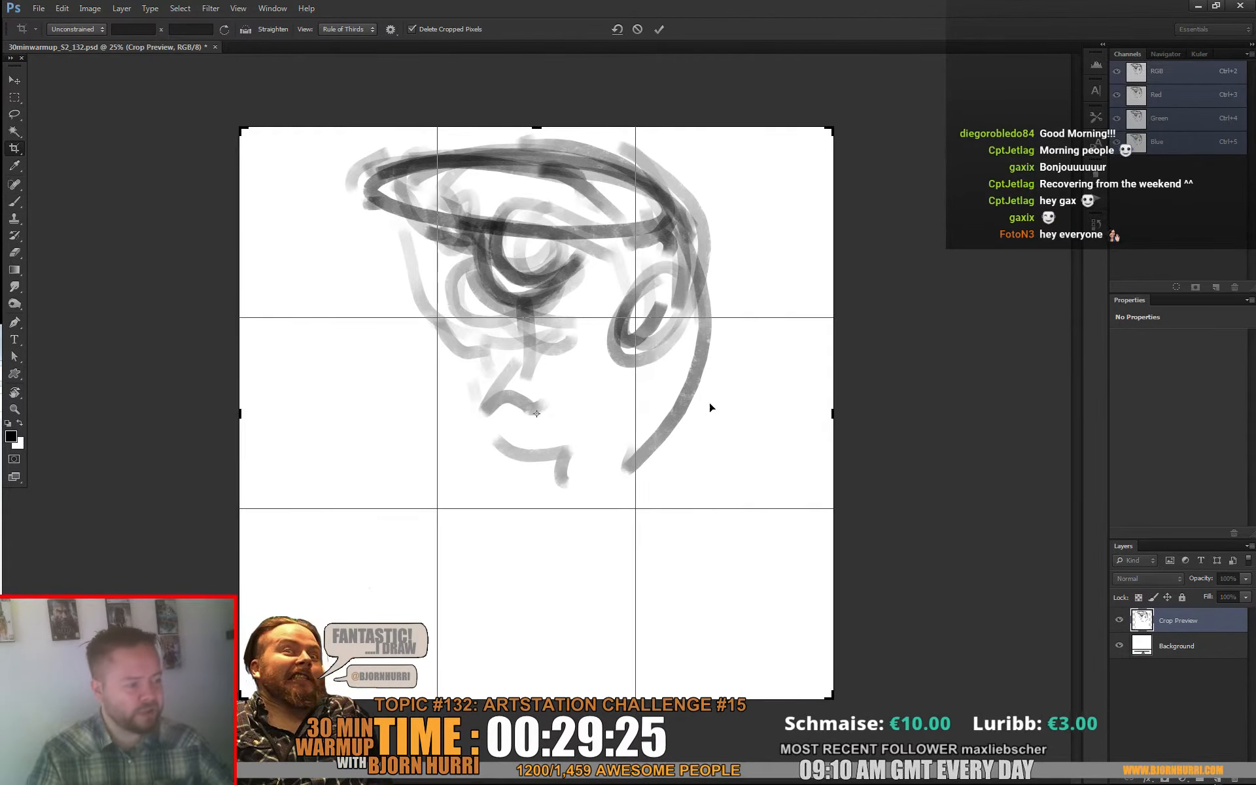
key(Return)
key(b)
drag(695, 342, 682, 373)
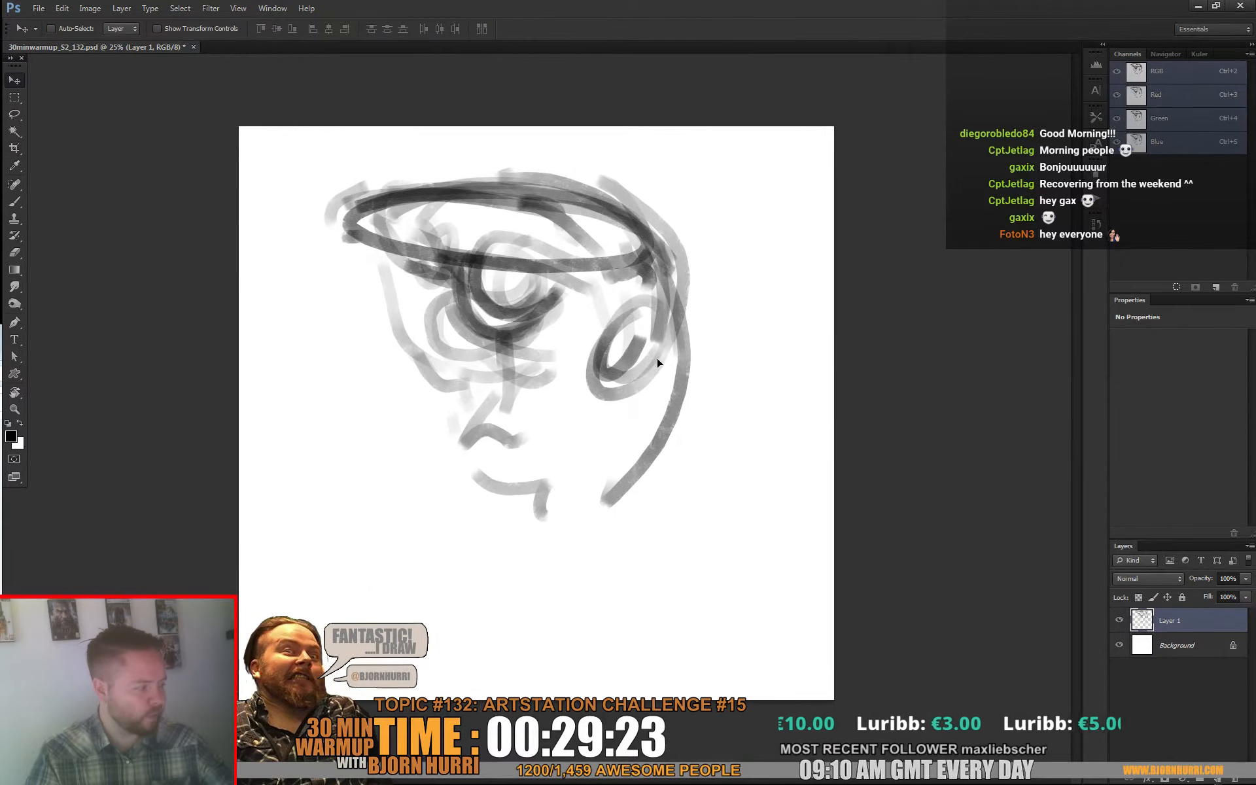
Step: Darken the round eye and the rim's back edge, adding strokes above the rim and toward the ear
drag(466, 168, 657, 272)
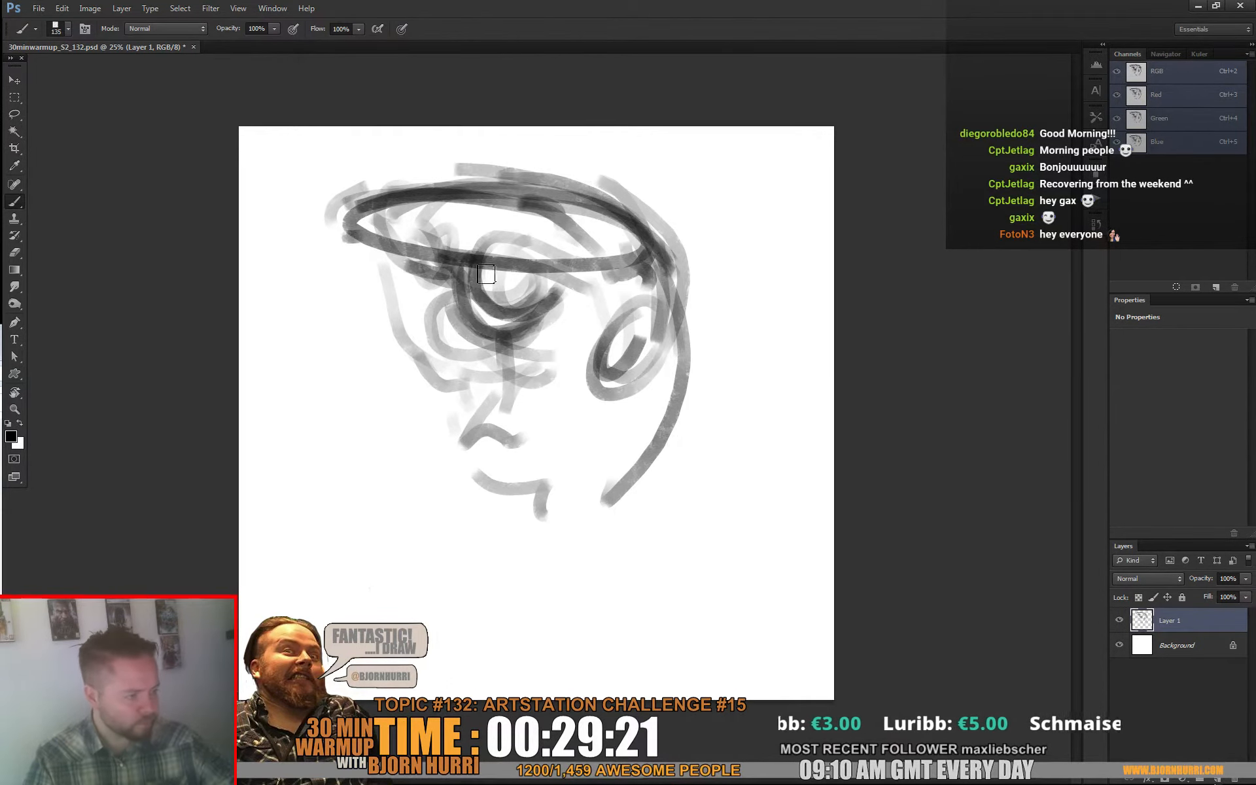
mouse_move(486, 274)
mouse_down()
mouse_move(567, 290)
mouse_move(488, 286)
mouse_move(516, 318)
mouse_move(565, 289)
mouse_move(493, 279)
mouse_up()
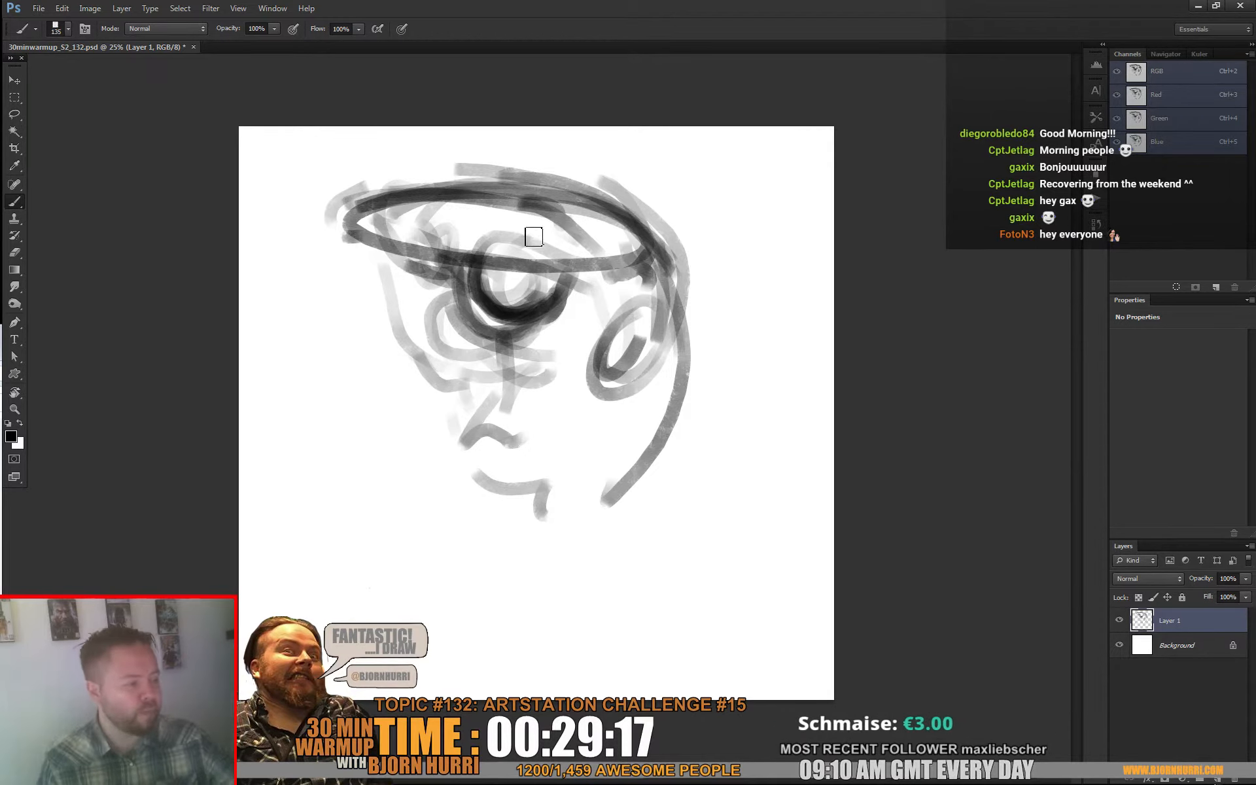
drag(561, 261, 639, 304)
mouse_move(571, 198)
mouse_down()
mouse_move(708, 296)
mouse_move(686, 281)
mouse_up()
Step: Sketch the front of the face, the jaw line up to the ear, and an outer curve behind the head
drag(370, 228, 454, 326)
mouse_move(454, 326)
mouse_down()
mouse_move(370, 229)
mouse_move(456, 306)
mouse_up()
drag(503, 386, 459, 429)
drag(515, 440, 660, 346)
mouse_move(657, 230)
mouse_down()
mouse_move(725, 340)
mouse_move(664, 468)
mouse_up()
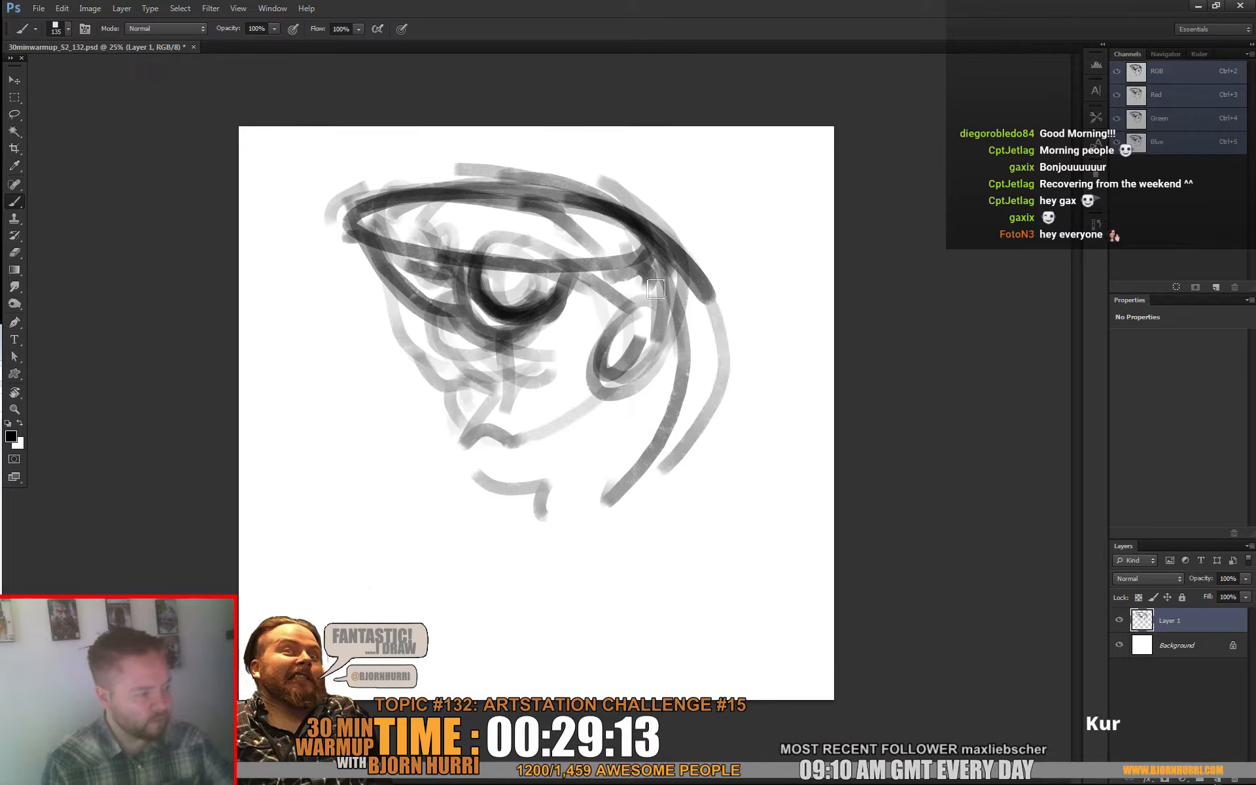
drag(657, 289, 693, 346)
mouse_move(457, 302)
mouse_down()
mouse_move(475, 381)
mouse_move(437, 348)
mouse_move(502, 351)
mouse_move(462, 443)
mouse_move(549, 385)
mouse_move(490, 385)
mouse_move(506, 463)
mouse_move(603, 384)
mouse_move(520, 414)
mouse_move(622, 413)
mouse_move(722, 319)
mouse_move(725, 398)
mouse_move(732, 365)
mouse_up()
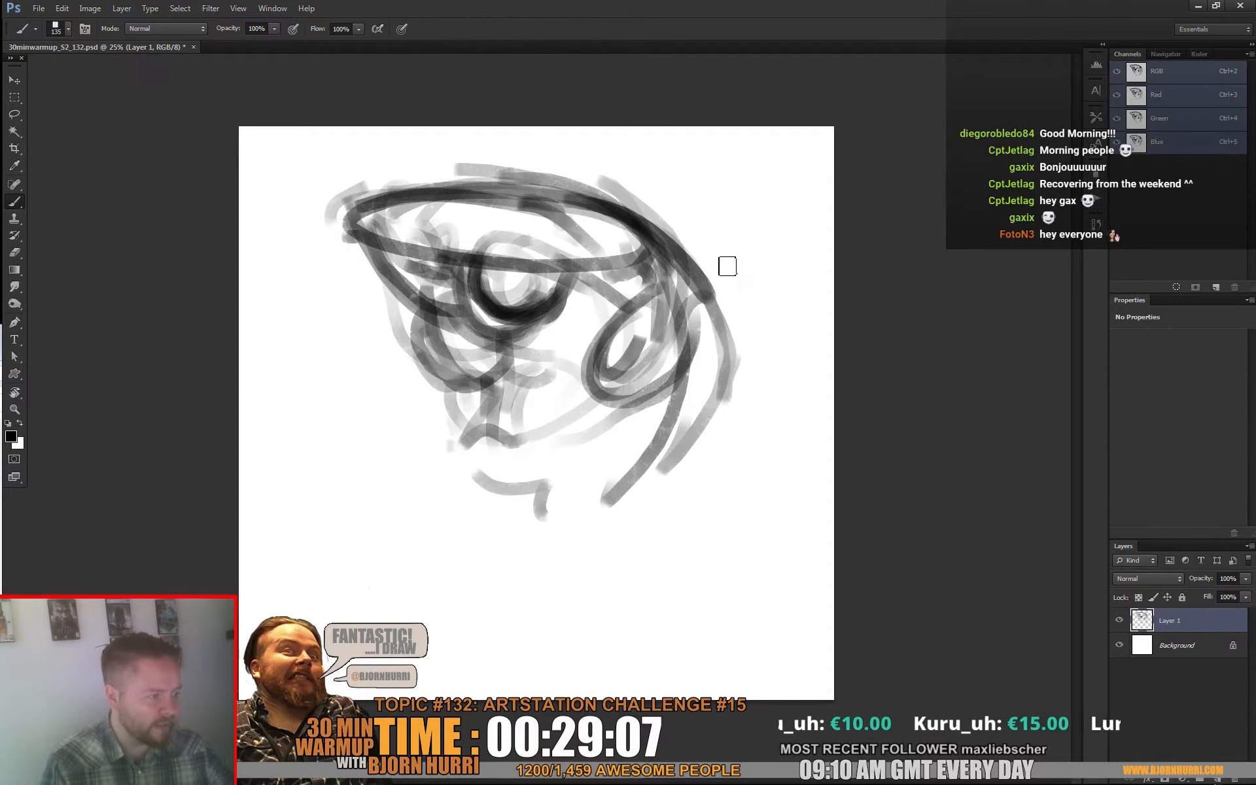
Step: Mark the outer hood contour with loose, broken strokes above and behind the head
drag(728, 267, 740, 284)
mouse_move(558, 169)
mouse_down()
mouse_move(768, 252)
mouse_move(762, 303)
mouse_up()
mouse_move(712, 231)
mouse_down()
mouse_move(770, 267)
mouse_move(775, 284)
mouse_up()
drag(768, 391, 793, 389)
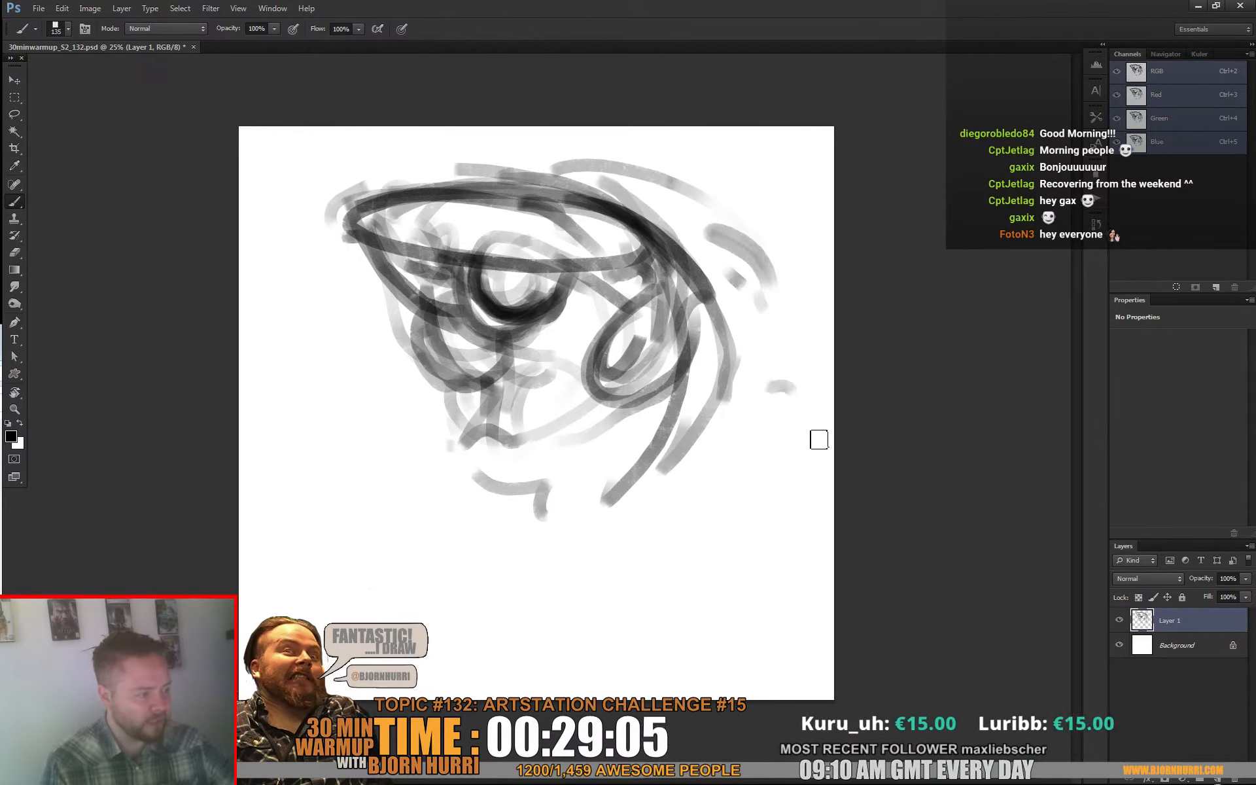
drag(818, 440, 782, 463)
Step: Sketch collar and neck strokes below the chin and beneath the back of the head
mouse_move(433, 400)
mouse_down()
mouse_move(429, 461)
mouse_move(435, 407)
mouse_up()
mouse_move(712, 447)
mouse_down()
mouse_move(628, 559)
mouse_move(645, 556)
mouse_up()
drag(398, 451, 453, 550)
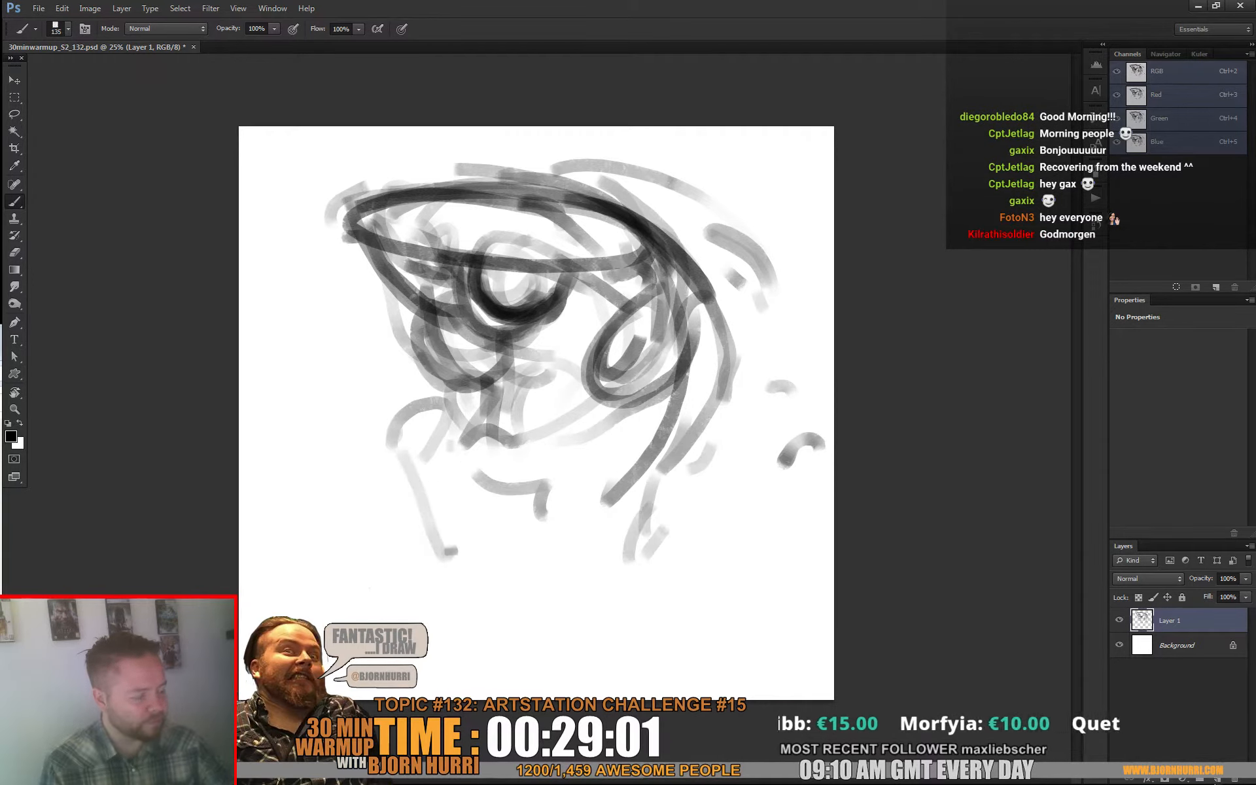
mouse_move(654, 496)
mouse_down()
mouse_move(614, 552)
mouse_move(631, 532)
mouse_up()
drag(668, 491, 695, 416)
Step: Draw long contour lines down the figure's back and a slanted oval at the canvas's lower right
mouse_move(720, 328)
mouse_down()
mouse_move(727, 524)
mouse_move(785, 511)
mouse_up()
mouse_move(693, 559)
mouse_down()
mouse_move(717, 597)
mouse_move(698, 547)
mouse_move(704, 603)
mouse_move(741, 551)
mouse_up()
mouse_move(767, 524)
mouse_down()
mouse_move(754, 345)
mouse_move(788, 426)
mouse_move(751, 627)
mouse_move(695, 676)
mouse_up()
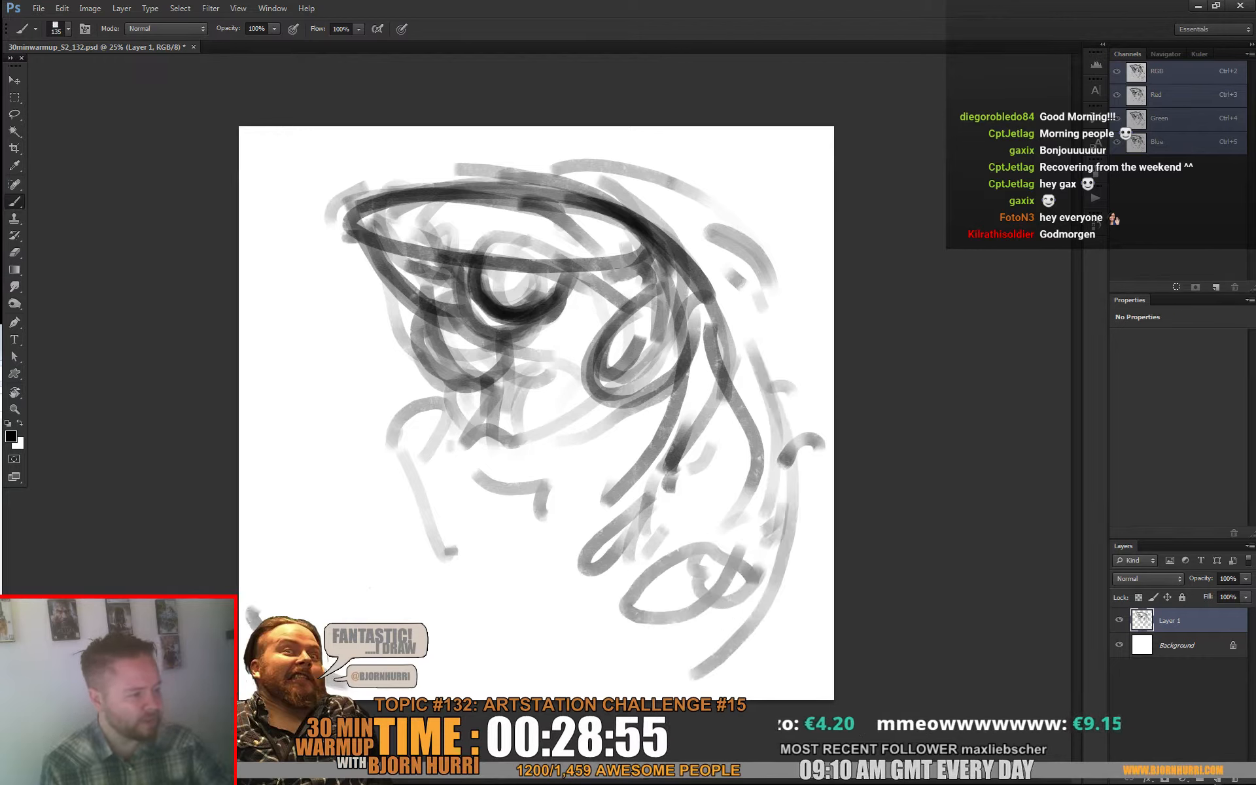
Step: Sketch a large rounded shoulder at the canvas's left and a long looped shape below the jaw
mouse_move(257, 609)
mouse_down()
mouse_move(273, 482)
mouse_move(311, 438)
mouse_move(392, 429)
mouse_up()
mouse_move(246, 530)
mouse_down()
mouse_move(364, 441)
mouse_move(400, 445)
mouse_move(449, 499)
mouse_up()
mouse_move(581, 574)
mouse_down()
mouse_move(616, 497)
mouse_move(549, 562)
mouse_move(673, 528)
mouse_move(621, 467)
mouse_move(682, 507)
mouse_up()
drag(613, 476, 650, 481)
drag(657, 536, 674, 558)
Step: Outline the narrow collar piece under the chin and add sweeping torso lines across the lower canvas
drag(433, 489, 419, 452)
drag(452, 454, 483, 544)
mouse_move(434, 521)
mouse_down()
mouse_move(494, 544)
mouse_move(472, 571)
mouse_up()
drag(431, 556, 437, 566)
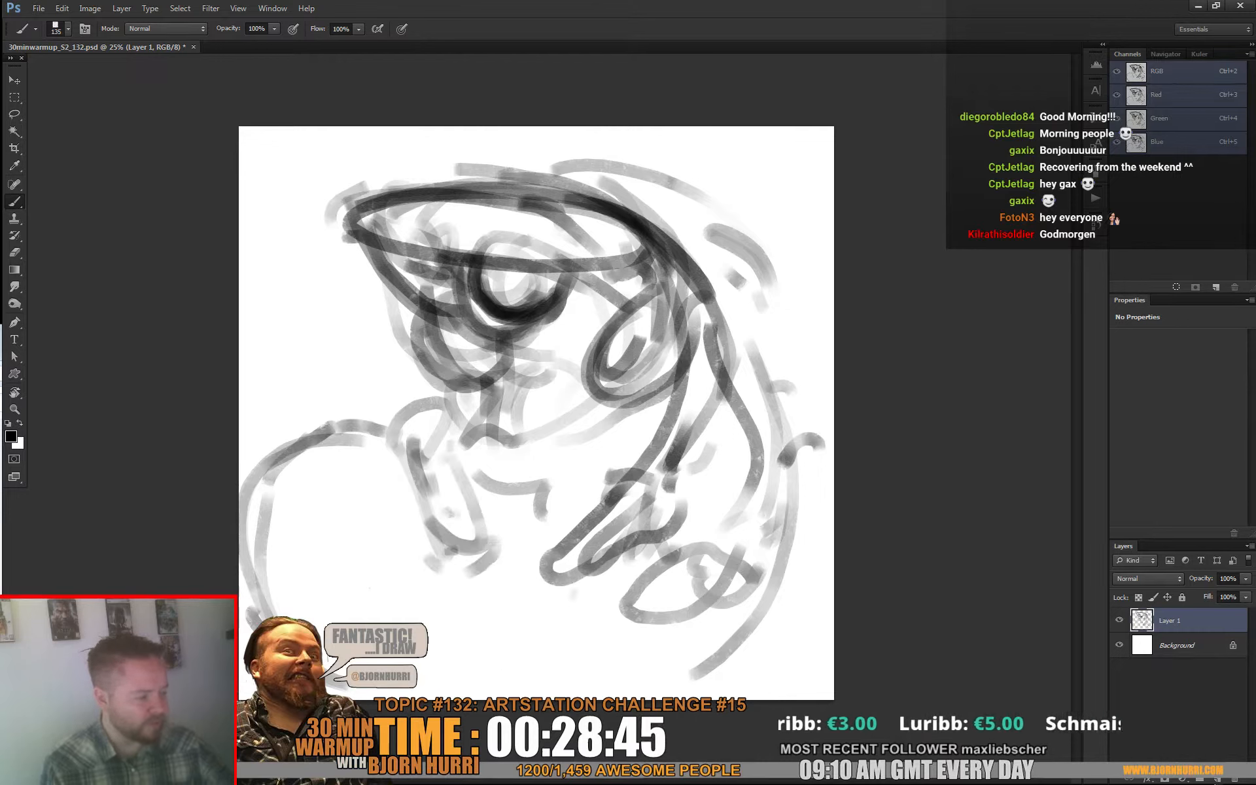
drag(422, 636, 595, 597)
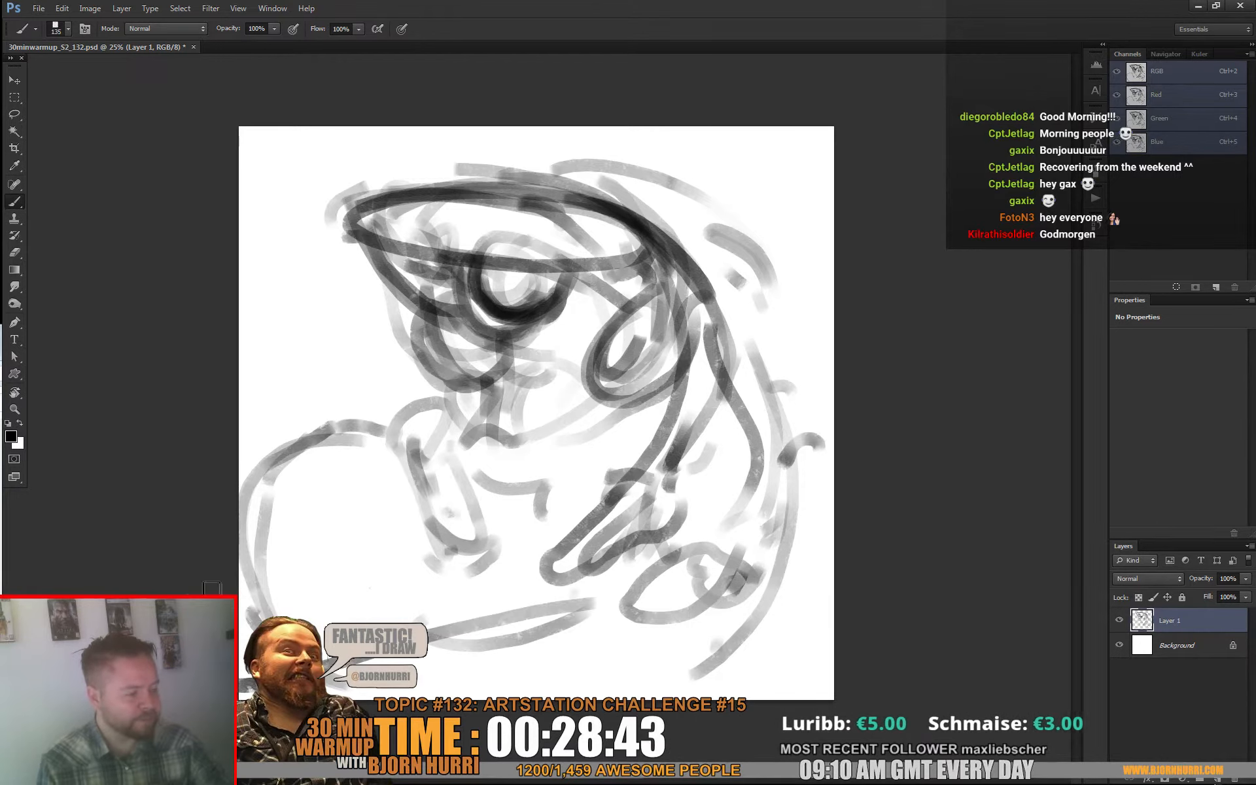
drag(419, 507, 239, 569)
drag(514, 623, 607, 642)
drag(510, 576, 553, 610)
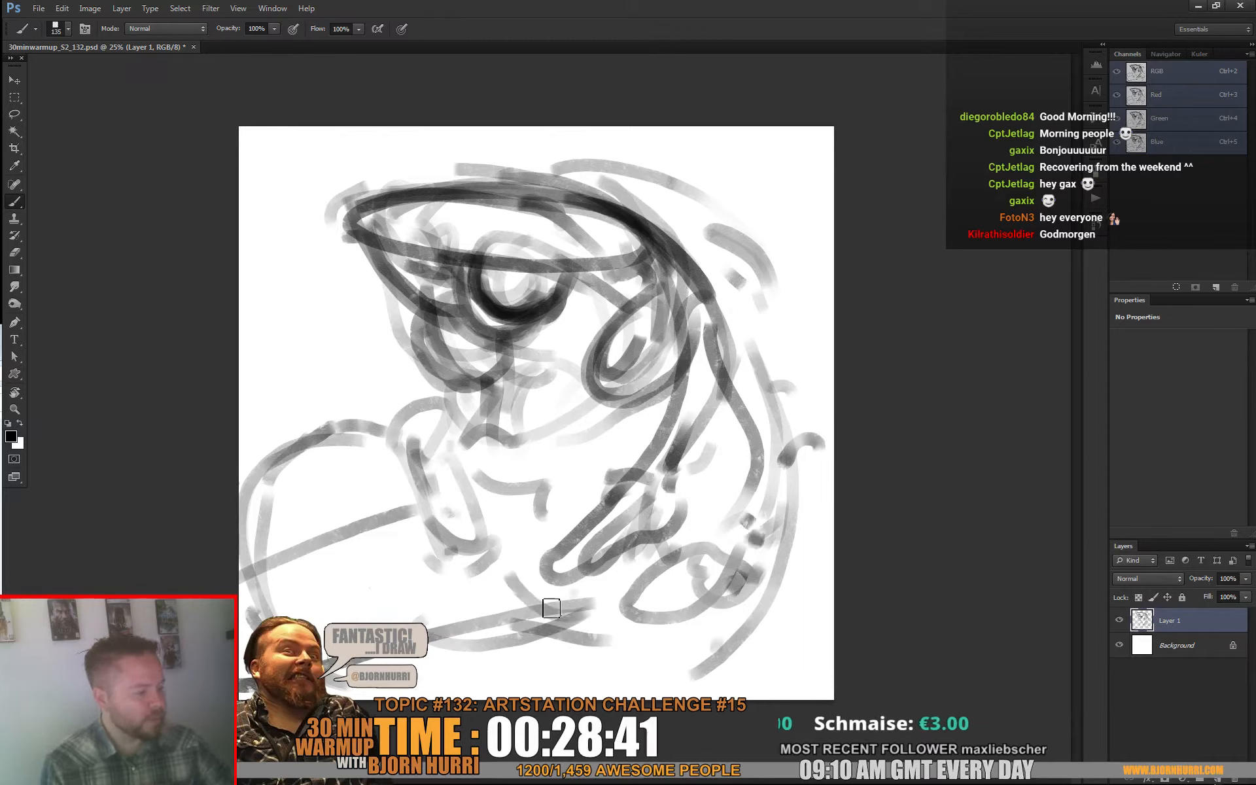
drag(446, 560, 462, 594)
Step: Draw the curved chin and lower jaw around the mouth and reinforce the top of the collar
mouse_move(466, 449)
mouse_down()
mouse_move(561, 527)
mouse_move(608, 514)
mouse_up()
drag(464, 484, 568, 530)
drag(492, 505, 533, 514)
drag(540, 450, 553, 456)
mouse_move(407, 453)
mouse_down()
mouse_move(421, 418)
mouse_move(462, 429)
mouse_move(460, 398)
mouse_up()
drag(693, 345, 688, 365)
Step: Build up the top of the hood with bold dark arcs running from the rim's front tip down the back
drag(763, 305, 658, 221)
mouse_move(407, 190)
mouse_down()
mouse_move(434, 177)
mouse_move(727, 216)
mouse_move(798, 376)
mouse_up()
mouse_move(763, 226)
mouse_down()
mouse_move(421, 166)
mouse_move(337, 216)
mouse_up()
mouse_move(450, 168)
mouse_down()
mouse_move(352, 230)
mouse_move(663, 237)
mouse_up()
drag(648, 249, 488, 268)
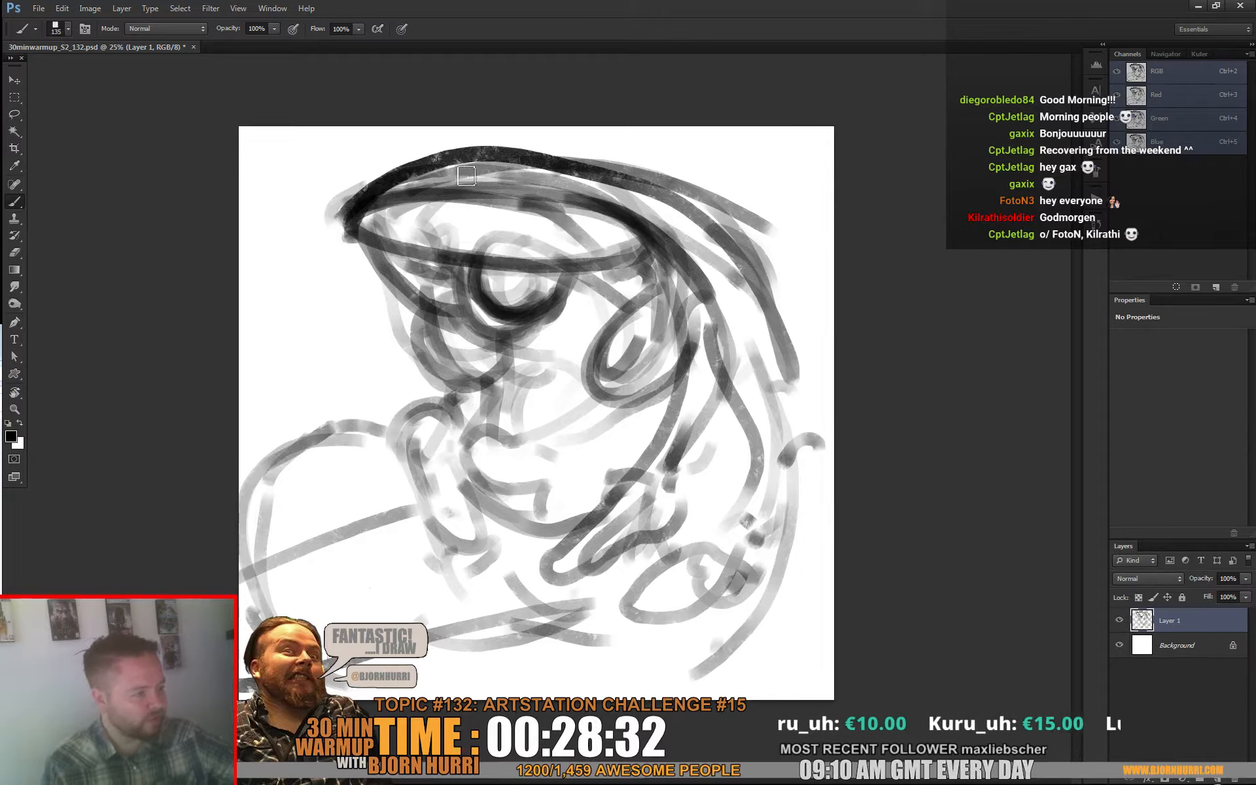
drag(387, 197, 754, 203)
mouse_move(536, 158)
mouse_down()
mouse_move(769, 308)
mouse_move(787, 390)
mouse_up()
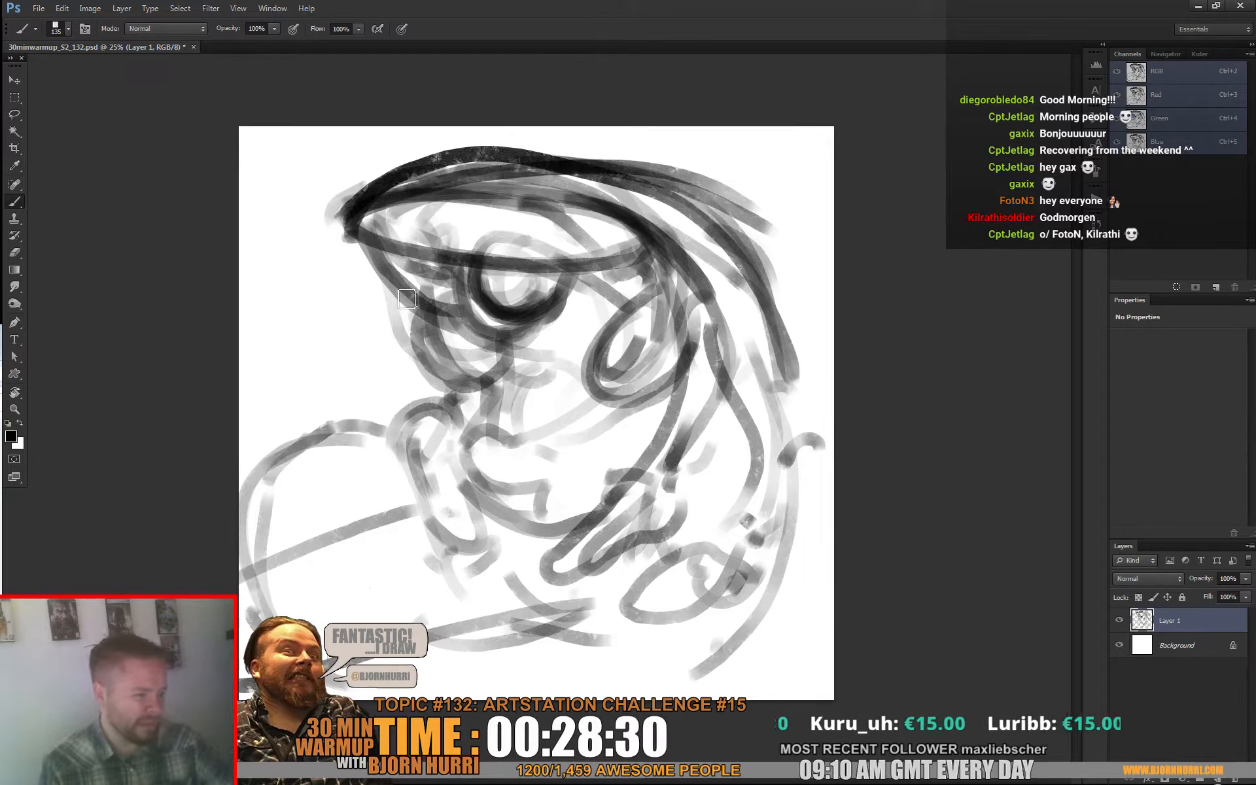
Step: Add loose strokes along the front of the face and vertical hanging strokes between the eye and ear
drag(407, 299, 391, 350)
mouse_move(445, 386)
mouse_down()
mouse_move(411, 389)
mouse_move(404, 434)
mouse_up()
drag(471, 419, 462, 441)
mouse_move(447, 256)
mouse_down()
mouse_move(519, 356)
mouse_move(594, 294)
mouse_up()
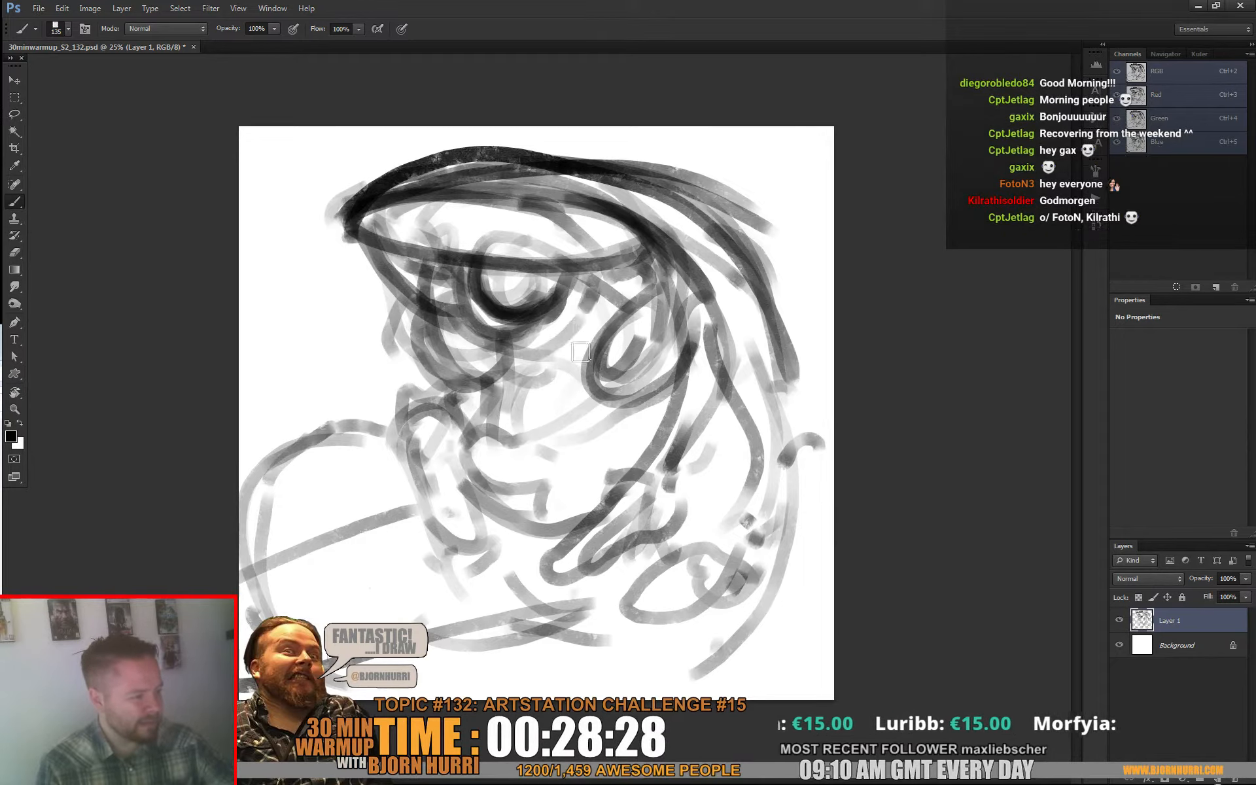
mouse_move(581, 352)
mouse_down()
mouse_move(608, 274)
mouse_move(561, 413)
mouse_up()
drag(609, 304, 582, 436)
drag(631, 360, 612, 455)
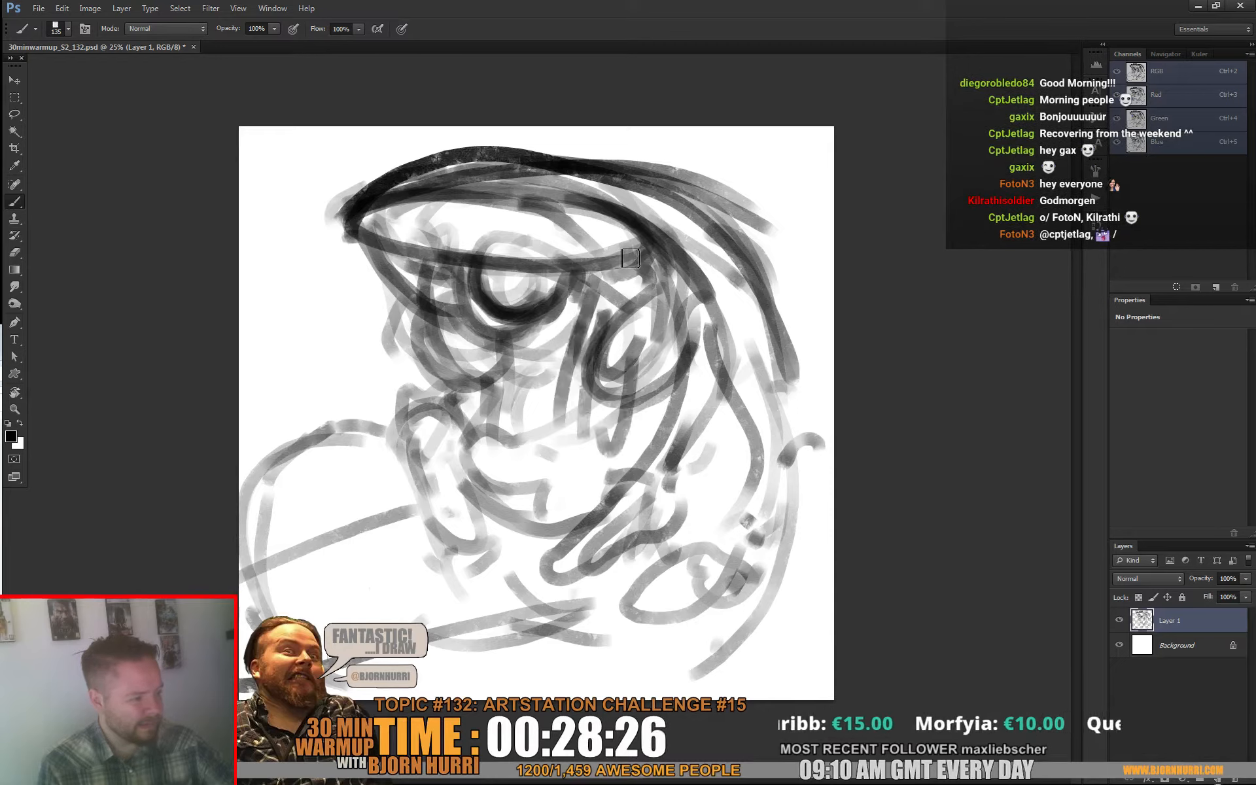
drag(631, 259, 636, 350)
Step: Draw vertical strands hanging from the rim in front of the eye, switching to a narrower rectangular brush for thinner lines
drag(428, 254, 449, 319)
right_click(476, 310)
drag(450, 263, 470, 356)
right_click(476, 369)
drag(462, 267, 474, 460)
click(521, 411)
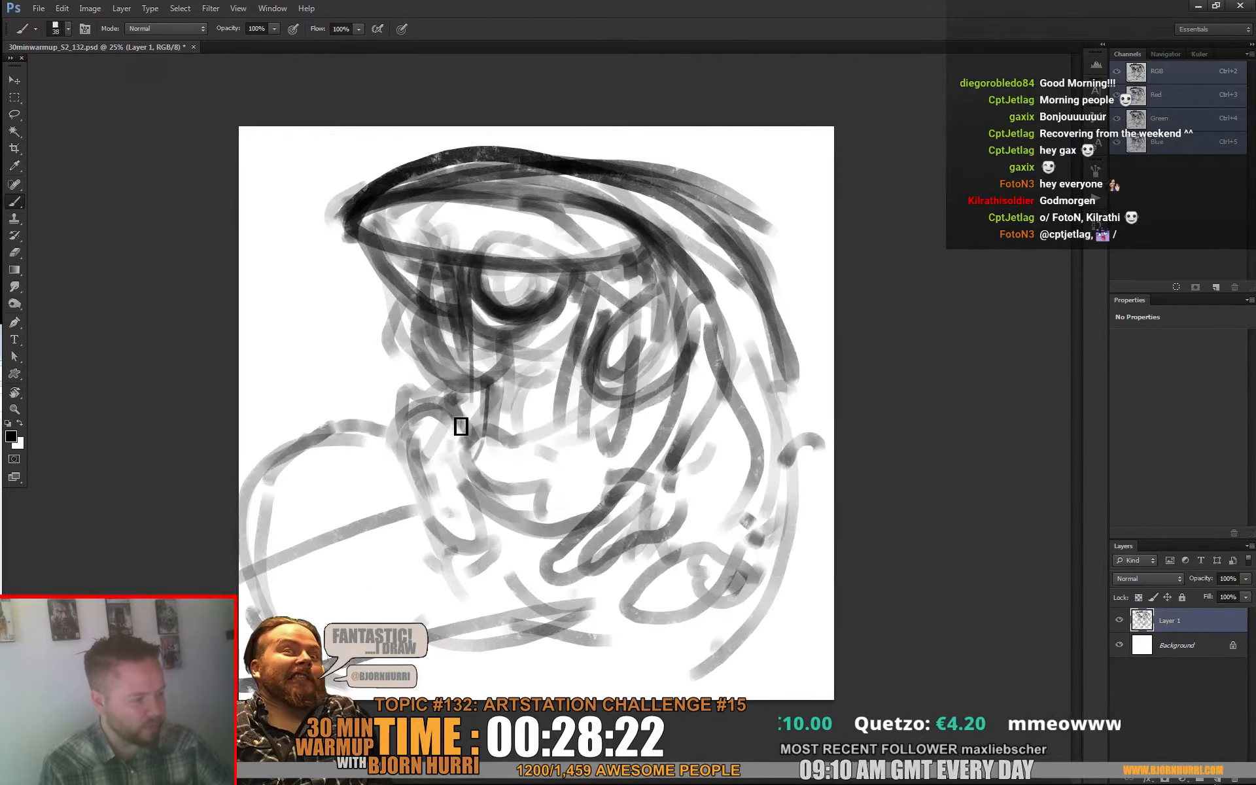
drag(390, 265, 415, 398)
Step: Flip the canvas horizontally and add small strokes around the underside of the eye
click(90, 8)
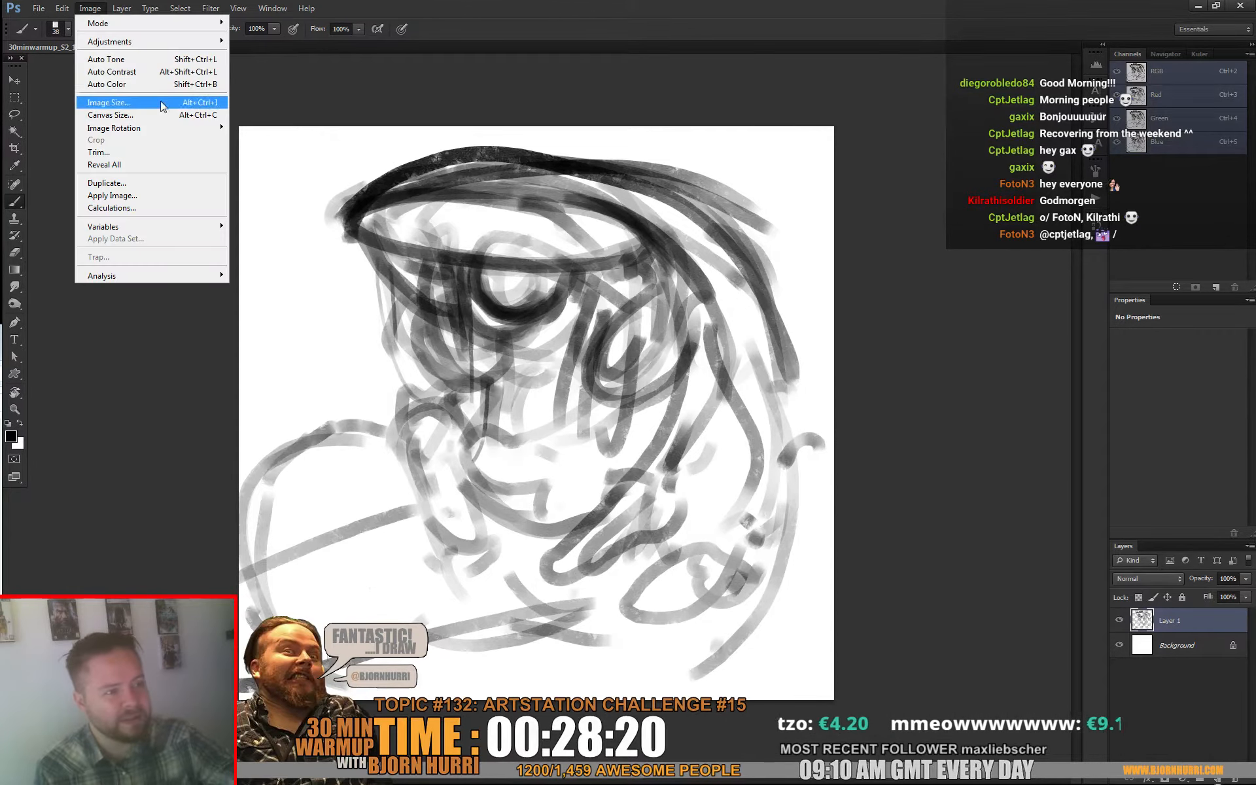
mouse_move(131, 127)
click(268, 181)
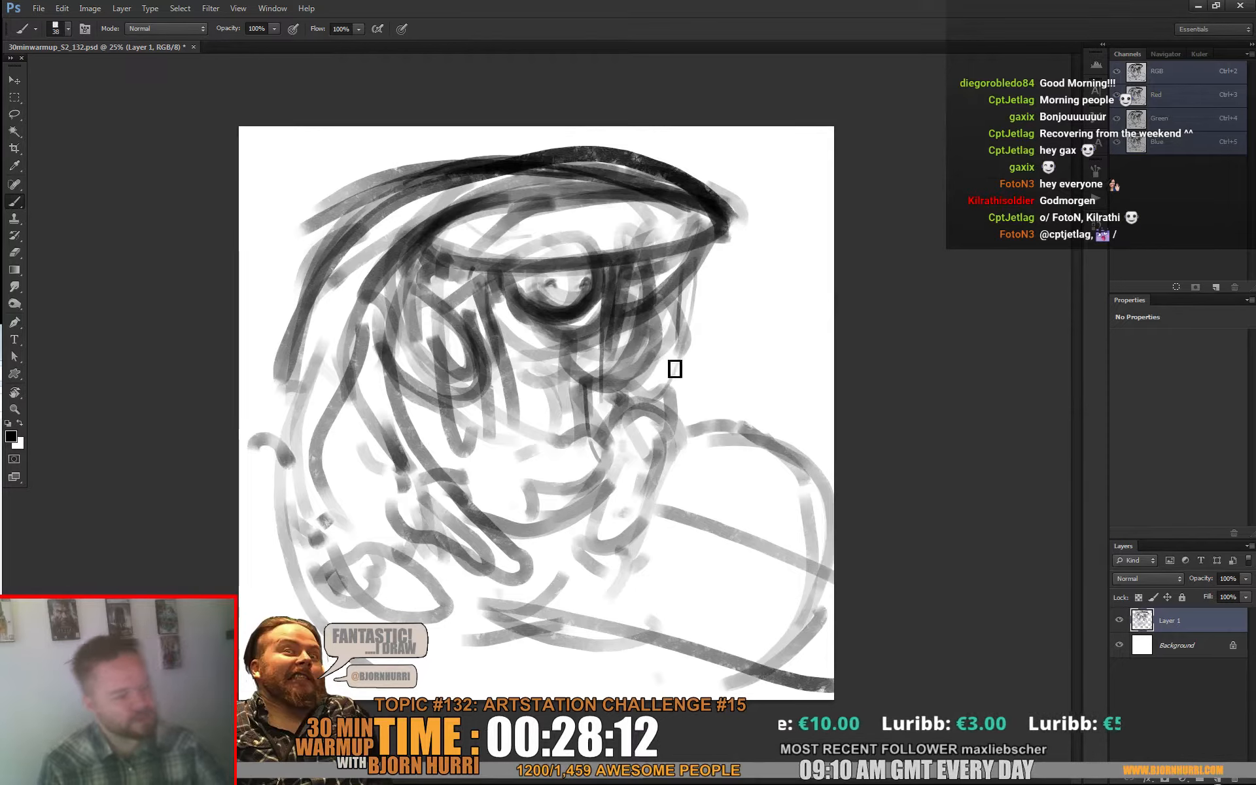
drag(528, 345, 526, 336)
mouse_move(603, 308)
mouse_down()
mouse_move(589, 325)
mouse_move(568, 320)
mouse_up()
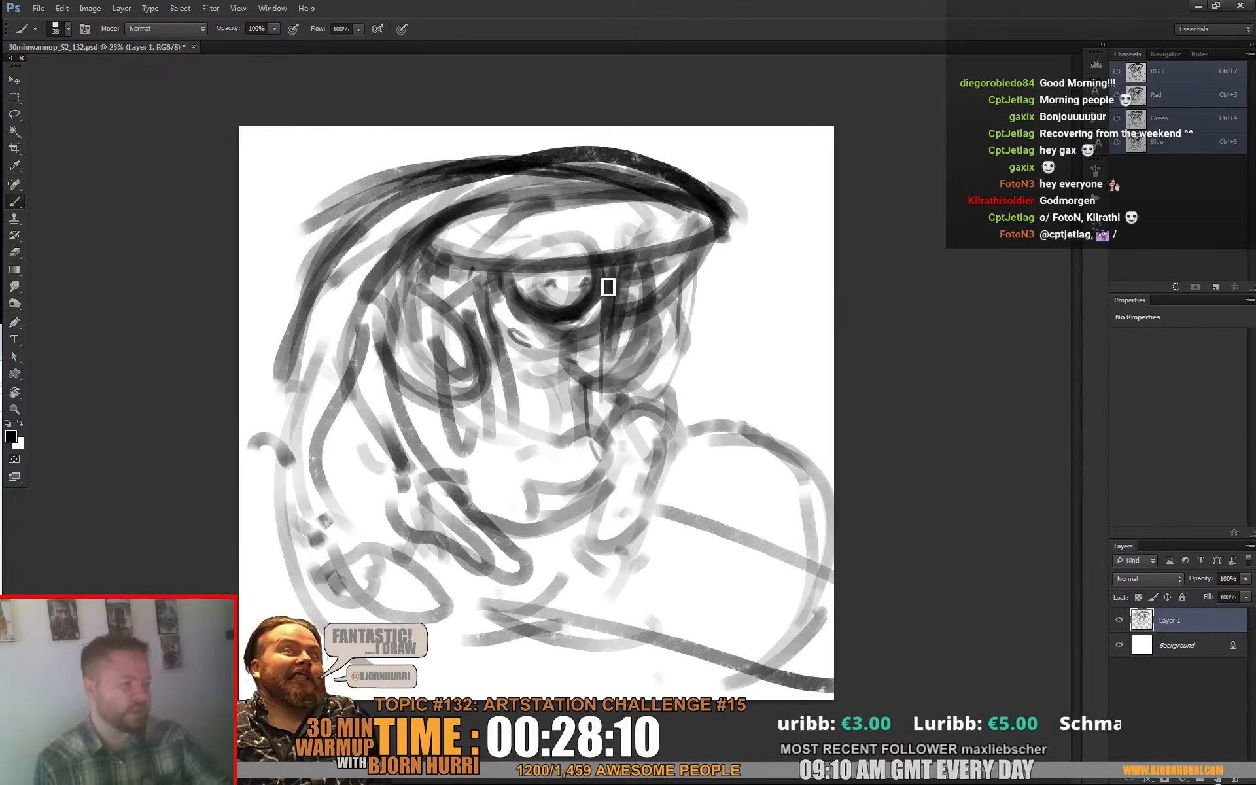
Step: Lower the opacity of Layer 1 to 42%
click(1246, 578)
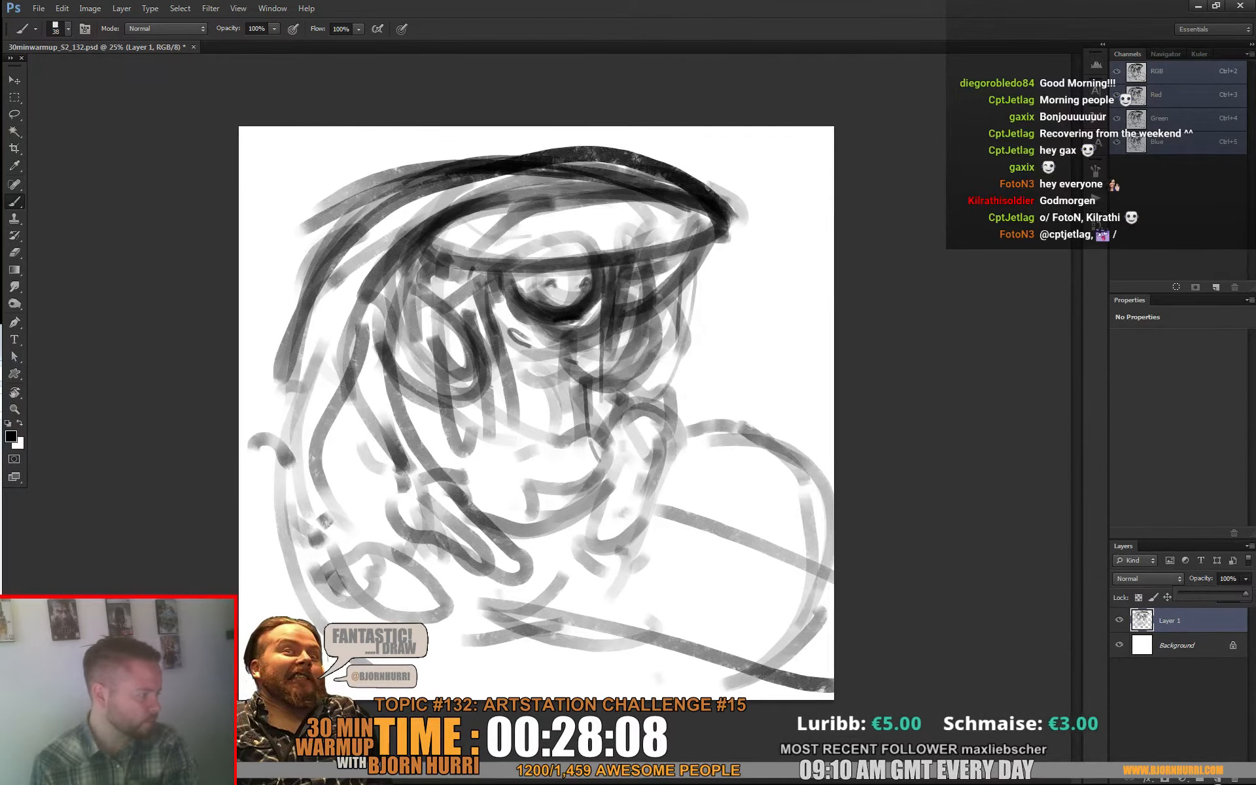
mouse_move(1245, 594)
mouse_down()
mouse_move(1196, 594)
mouse_move(1207, 594)
mouse_up()
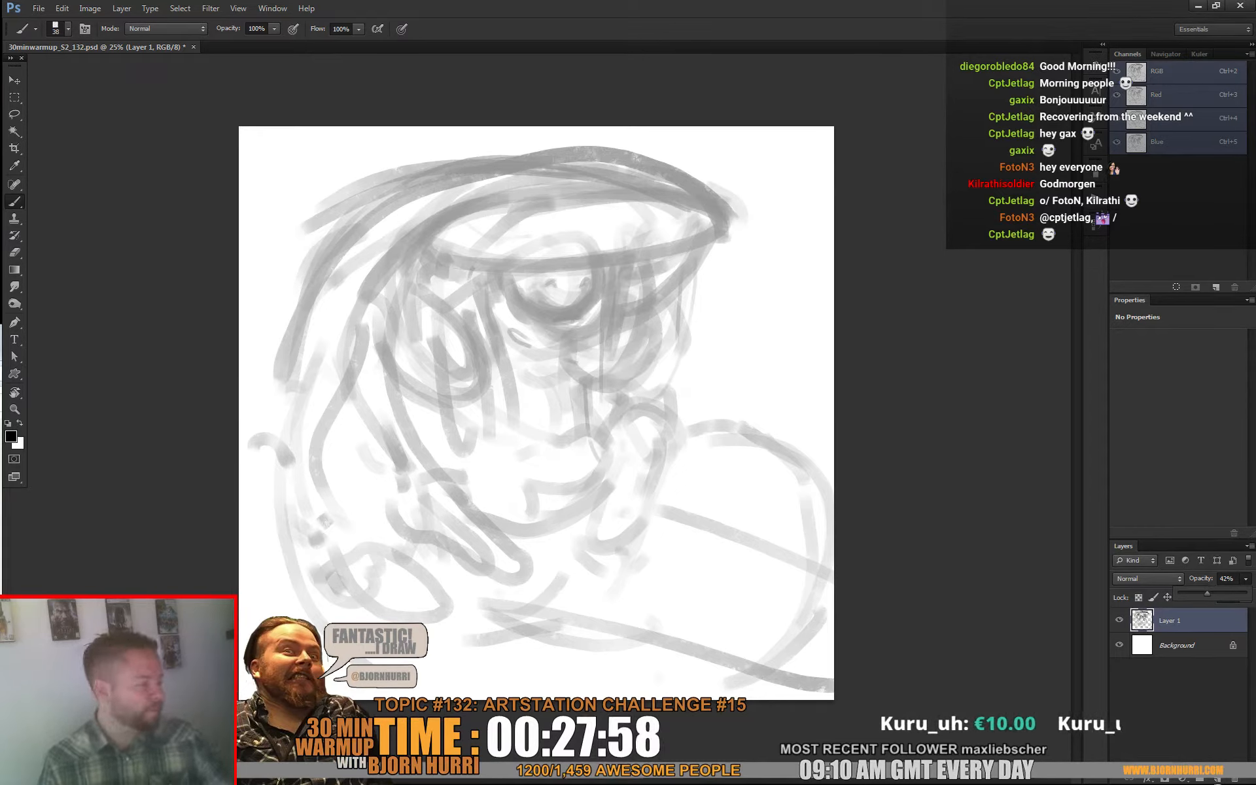
click(471, 252)
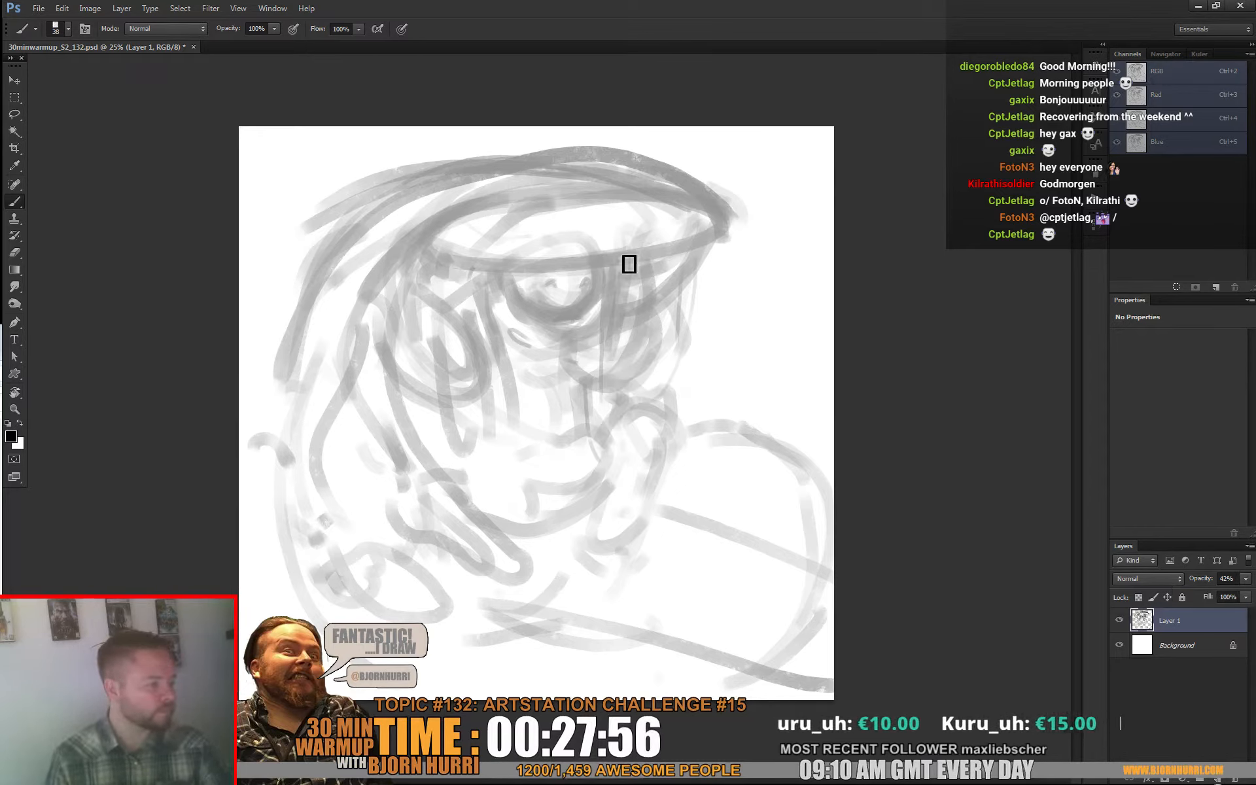
Step: Darken the hood rim on Layer 1, then create a new layer and line the rim and the upper crown
drag(419, 252, 656, 261)
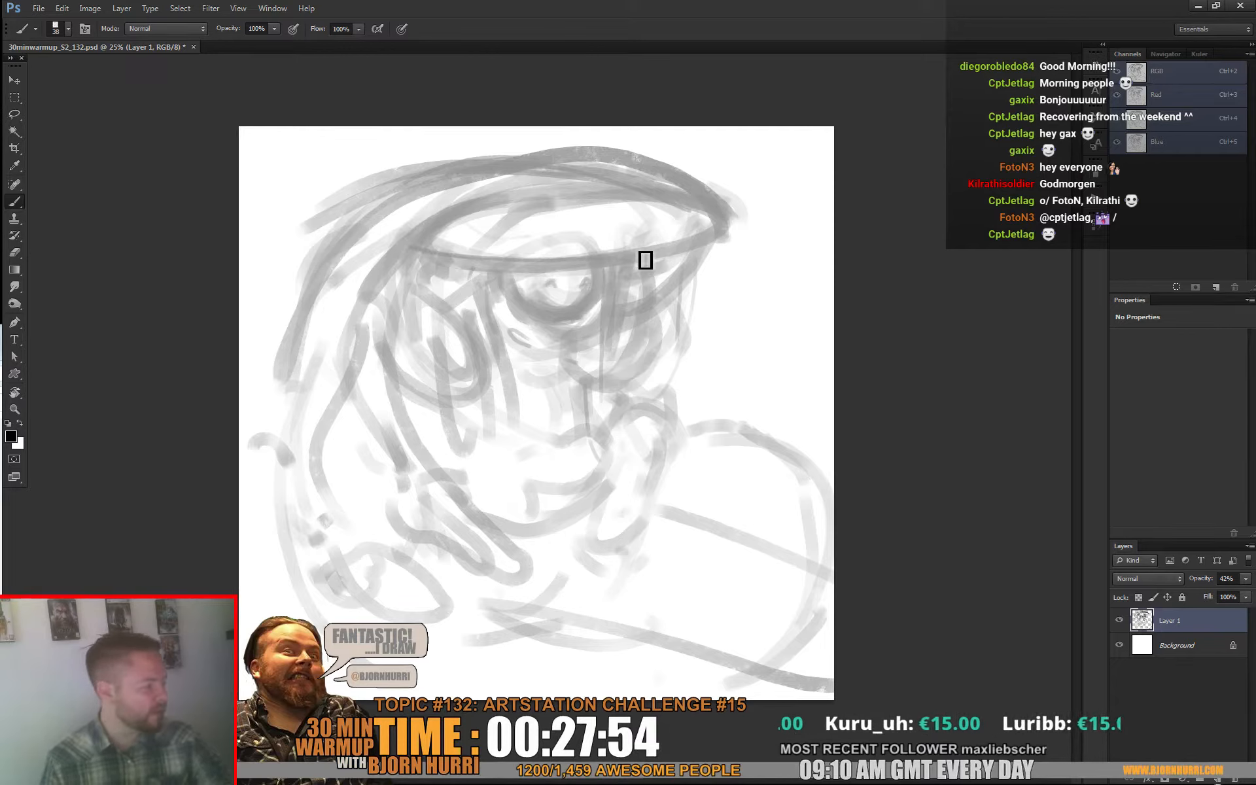
click(1215, 779)
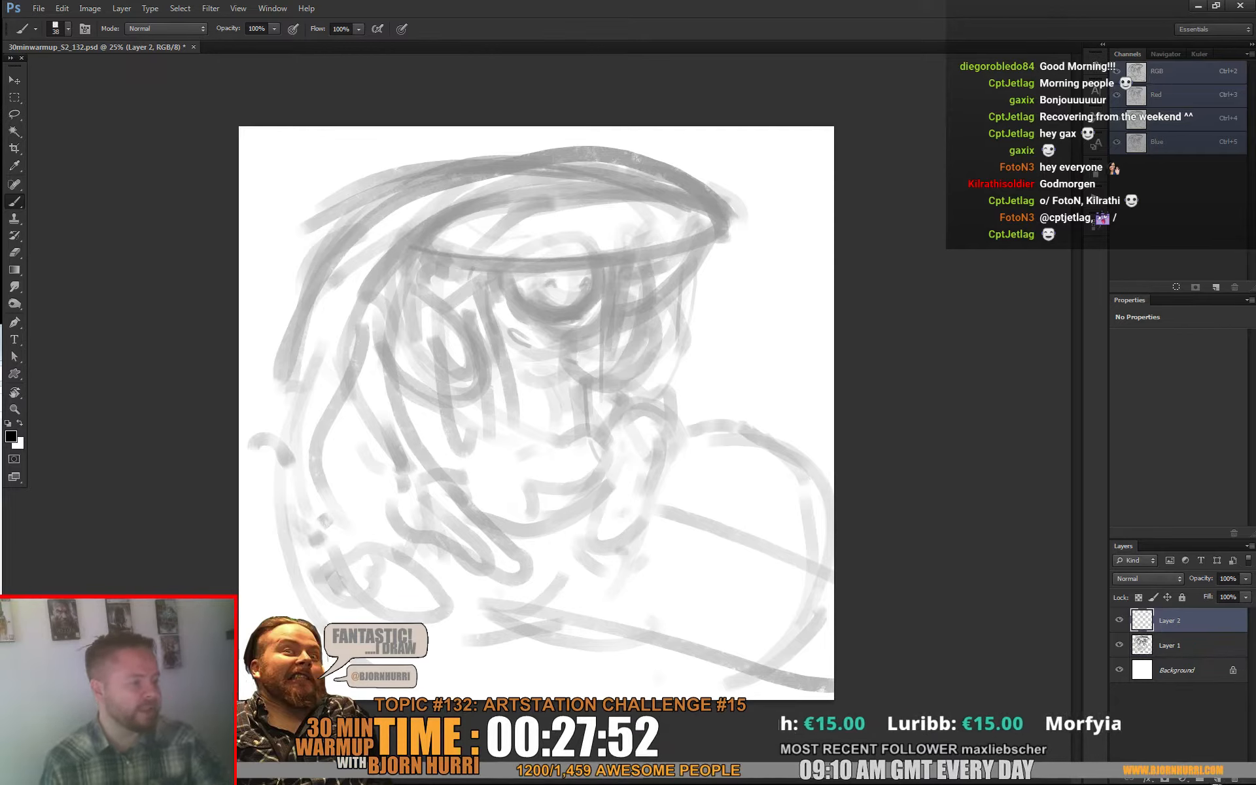
mouse_move(402, 237)
mouse_down()
mouse_move(589, 260)
mouse_move(716, 226)
mouse_up()
mouse_move(623, 254)
mouse_down()
mouse_move(717, 240)
mouse_move(336, 200)
mouse_up()
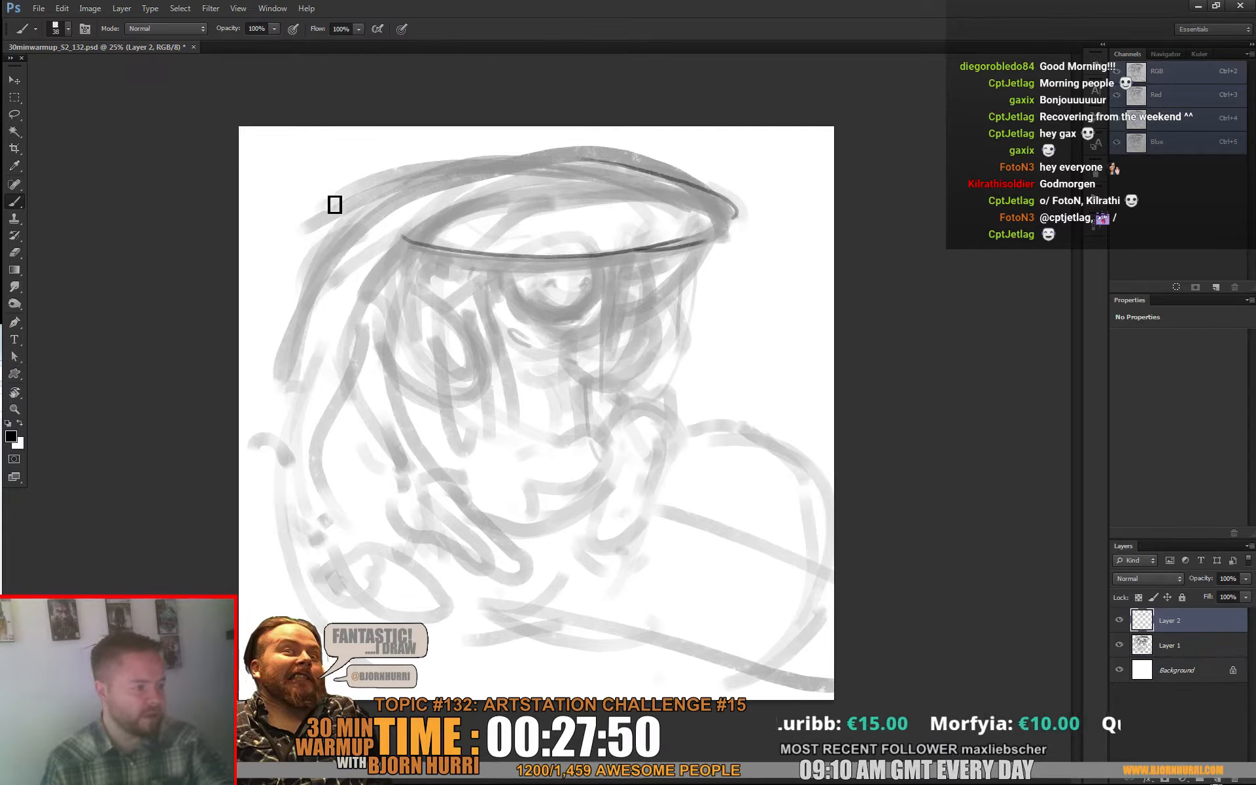
drag(484, 159, 712, 203)
drag(609, 151, 489, 146)
Step: Line the back edge of the hood down behind the head, reinforce the crown, and tidy and thicken the rim's underside
drag(385, 190, 298, 326)
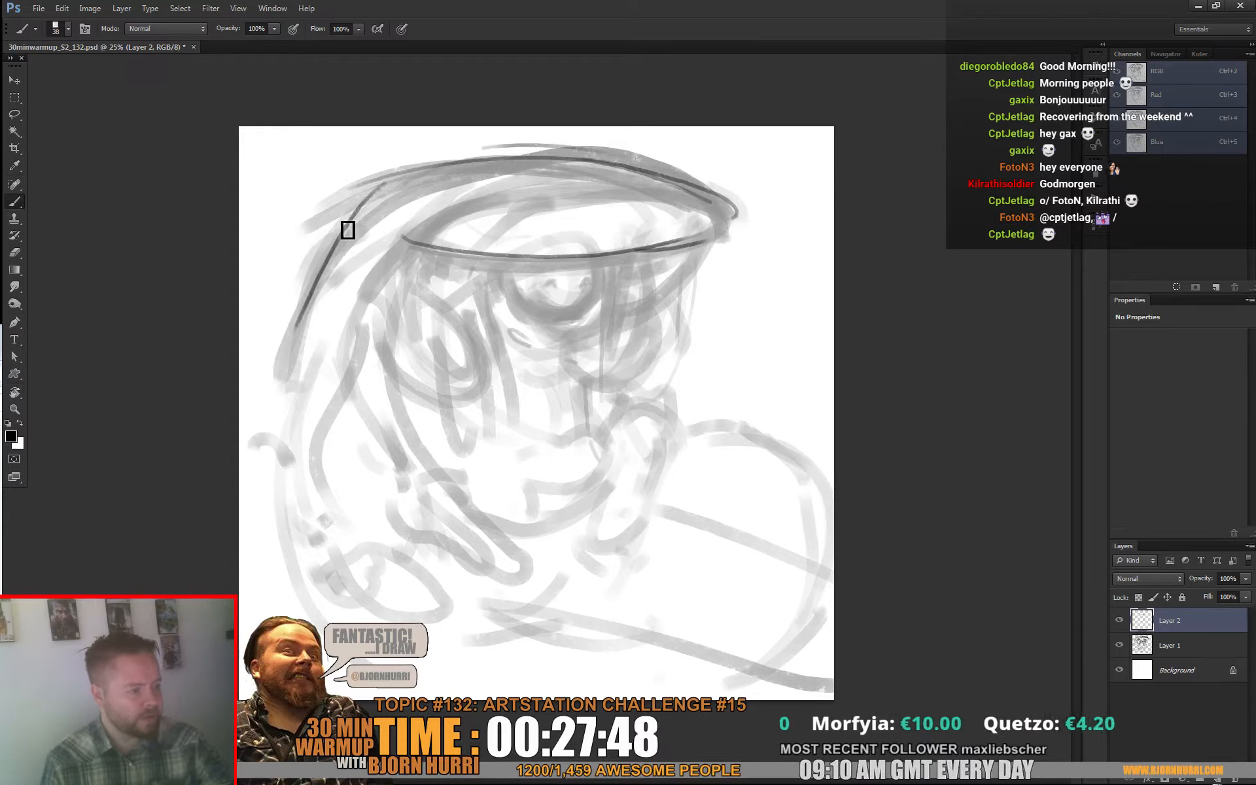
drag(347, 229, 305, 440)
drag(382, 191, 359, 198)
drag(439, 170, 667, 171)
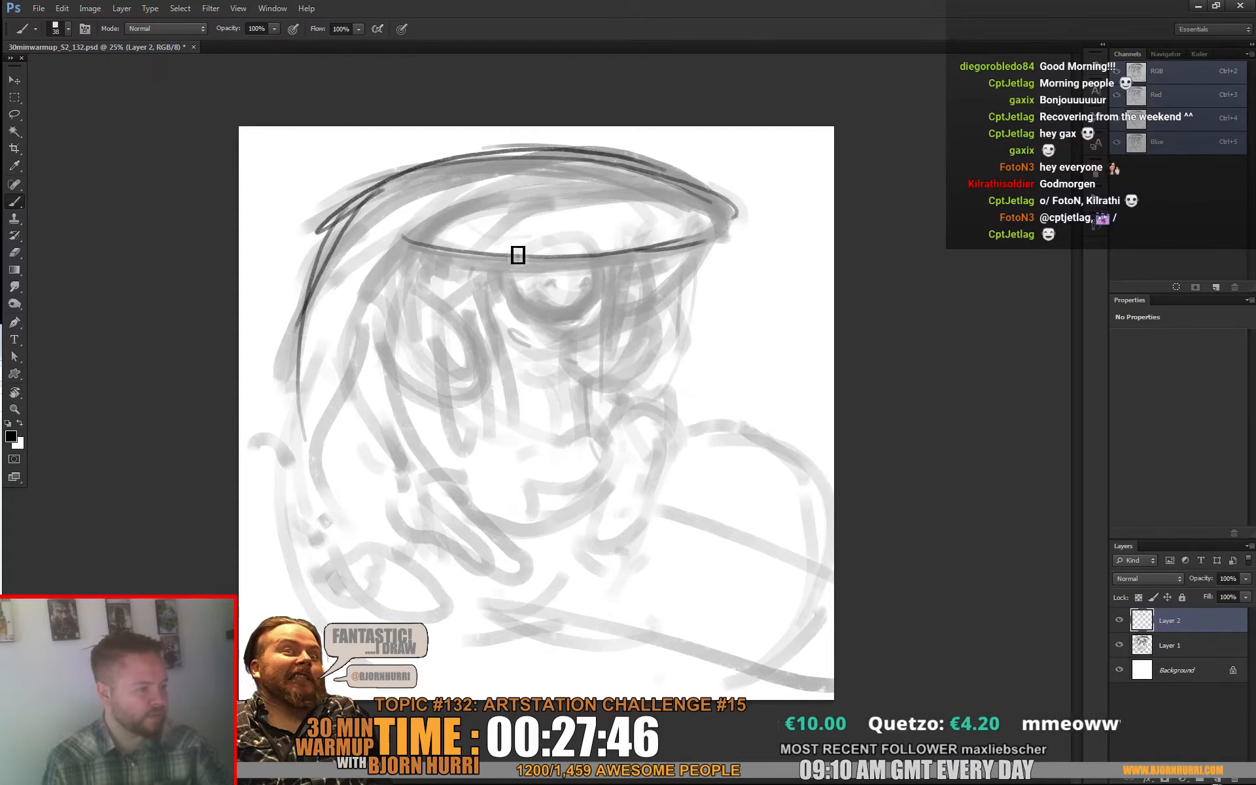
mouse_move(421, 261)
mouse_down()
mouse_move(718, 246)
mouse_move(401, 255)
mouse_up()
key(e)
key(b)
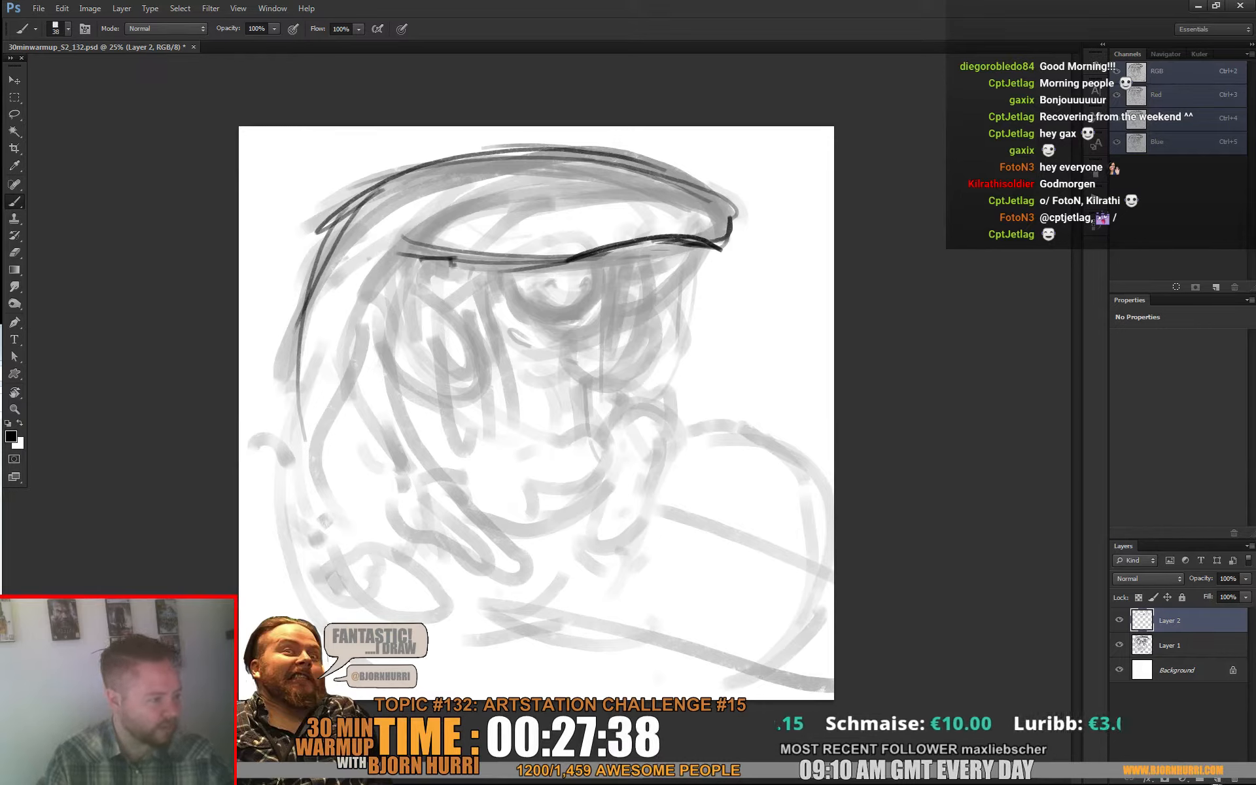
Step: Outline the large oval at the side of the face and draw the two small claw shapes in front of it
mouse_move(401, 298)
mouse_down()
mouse_move(484, 355)
mouse_move(421, 393)
mouse_move(401, 373)
mouse_up()
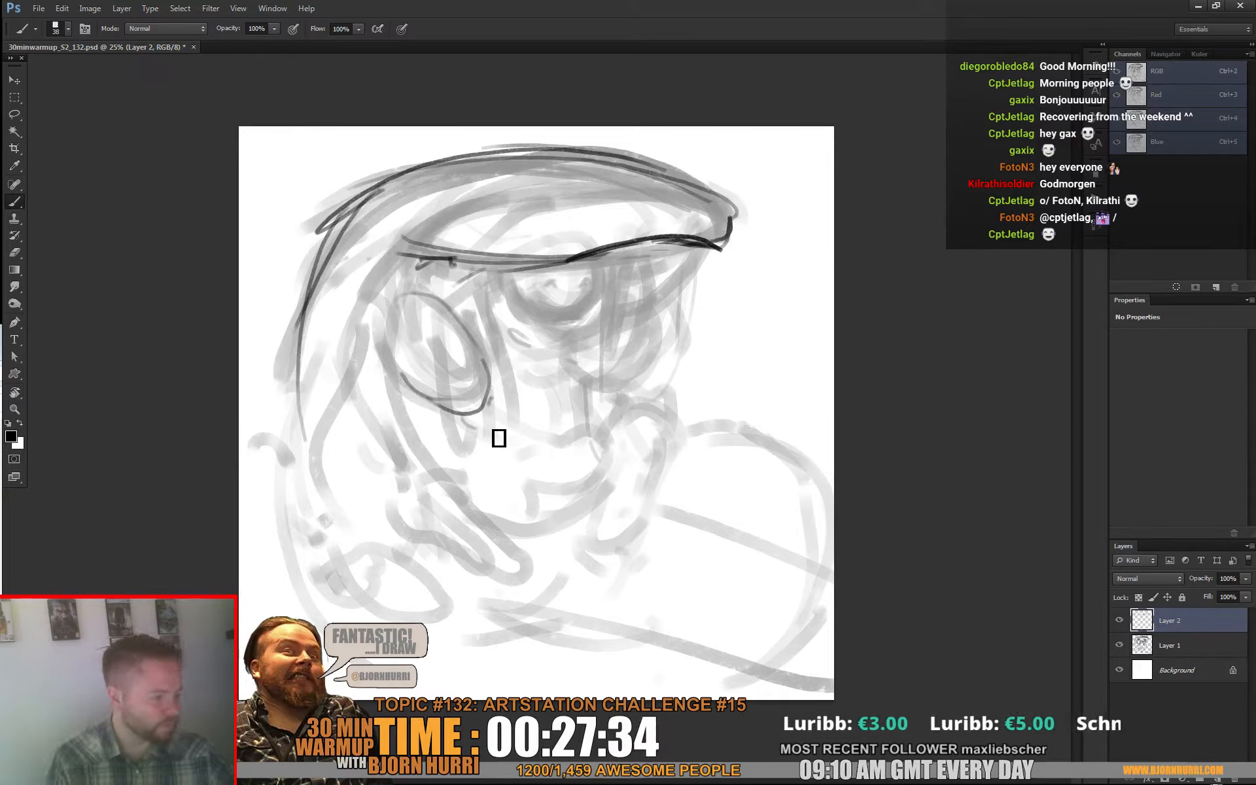
mouse_move(490, 374)
mouse_down()
mouse_move(501, 379)
mouse_move(488, 393)
mouse_move(532, 407)
mouse_move(490, 429)
mouse_up()
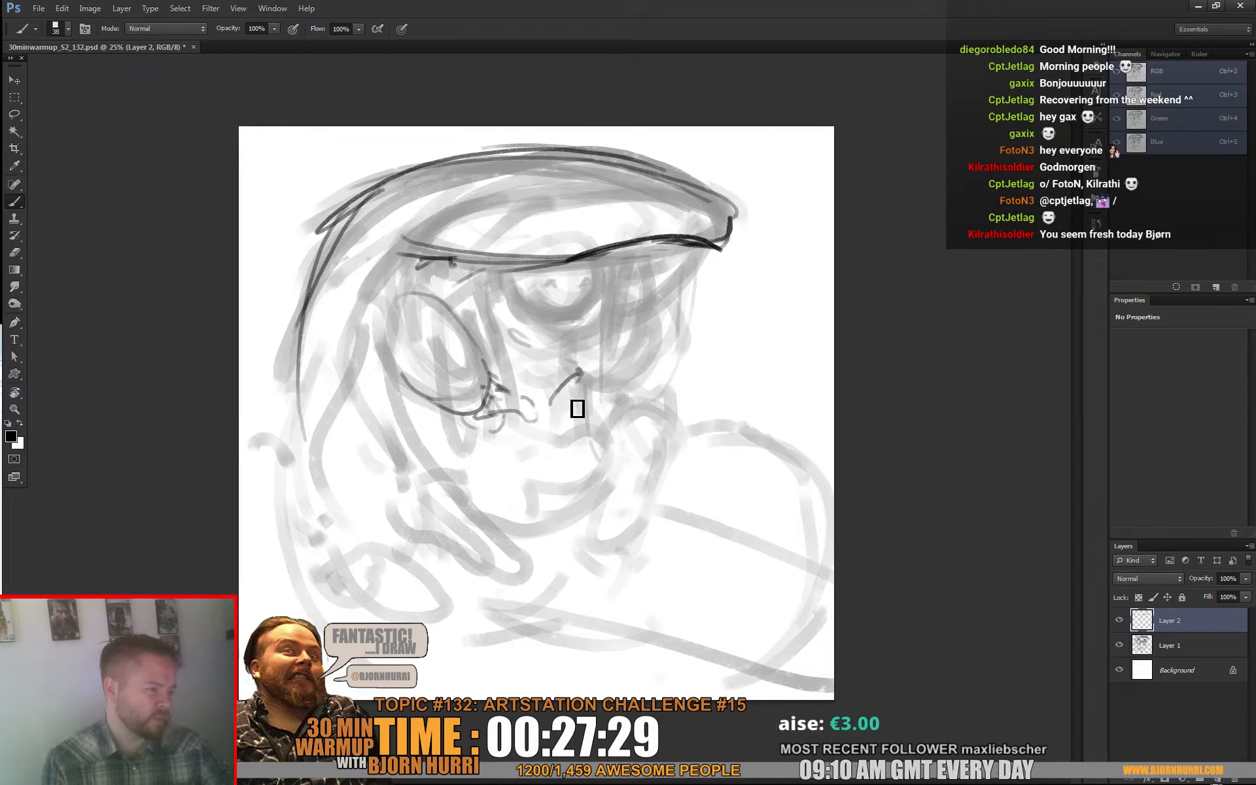
mouse_move(577, 408)
mouse_down()
mouse_move(583, 373)
mouse_move(559, 400)
mouse_move(585, 401)
mouse_up()
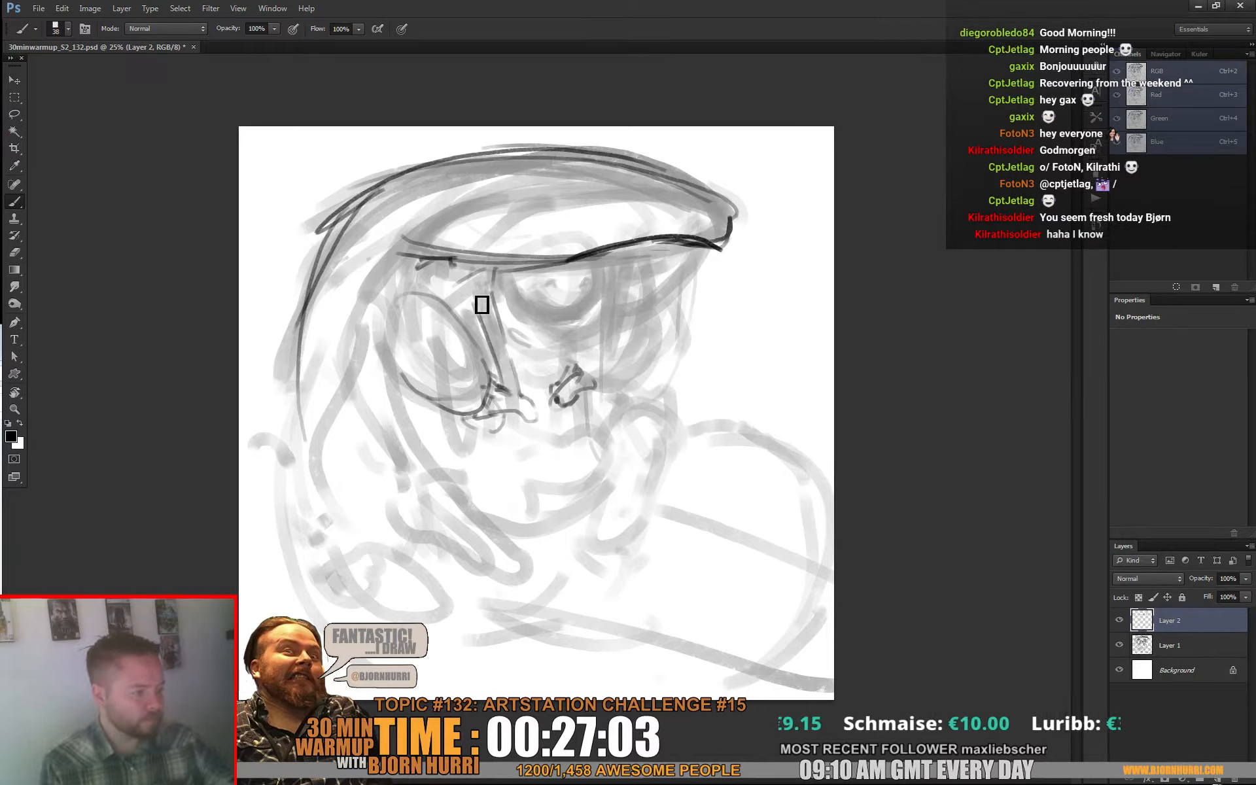
Step: Draw dark hanging strands below the rim beside the oval and line the eye and its lower lid
mouse_move(453, 260)
mouse_down()
mouse_move(443, 305)
mouse_move(465, 328)
mouse_up()
drag(467, 288, 477, 336)
mouse_move(502, 270)
mouse_down()
mouse_move(544, 364)
mouse_move(519, 350)
mouse_move(547, 355)
mouse_up()
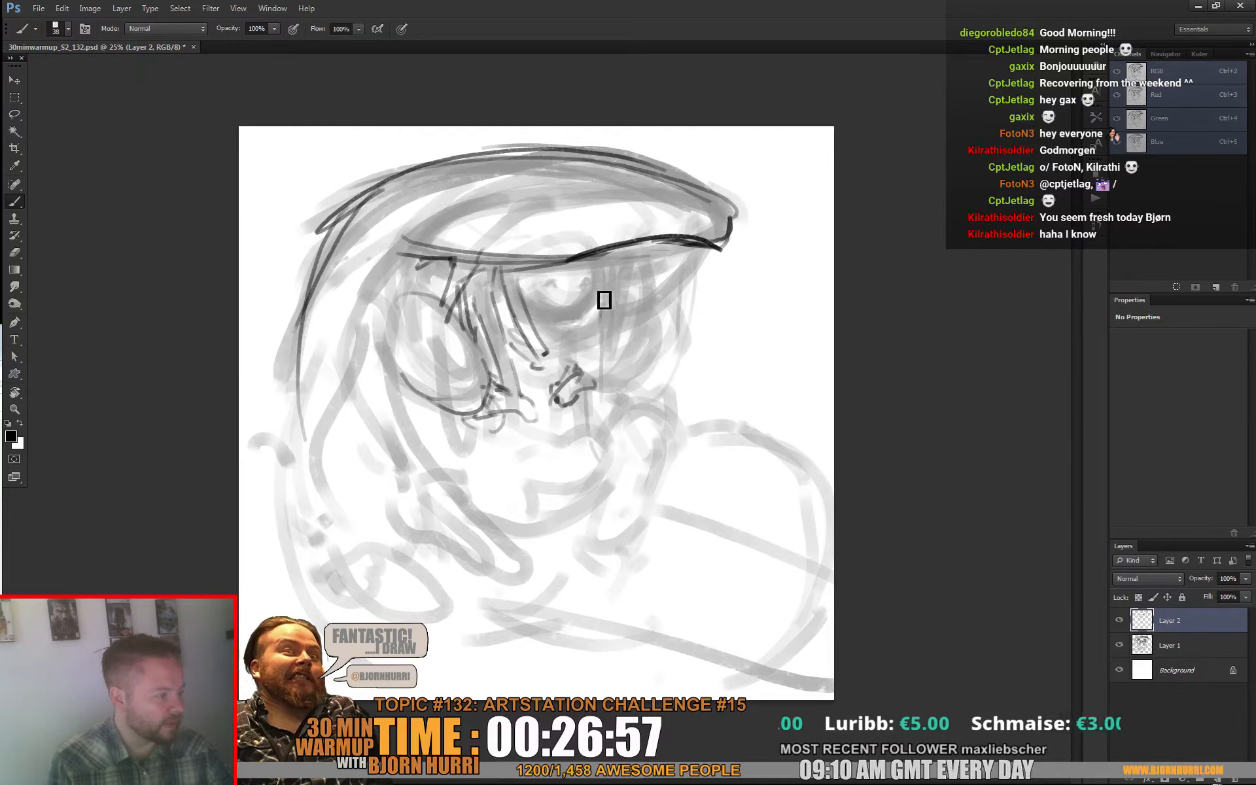
drag(527, 299, 595, 311)
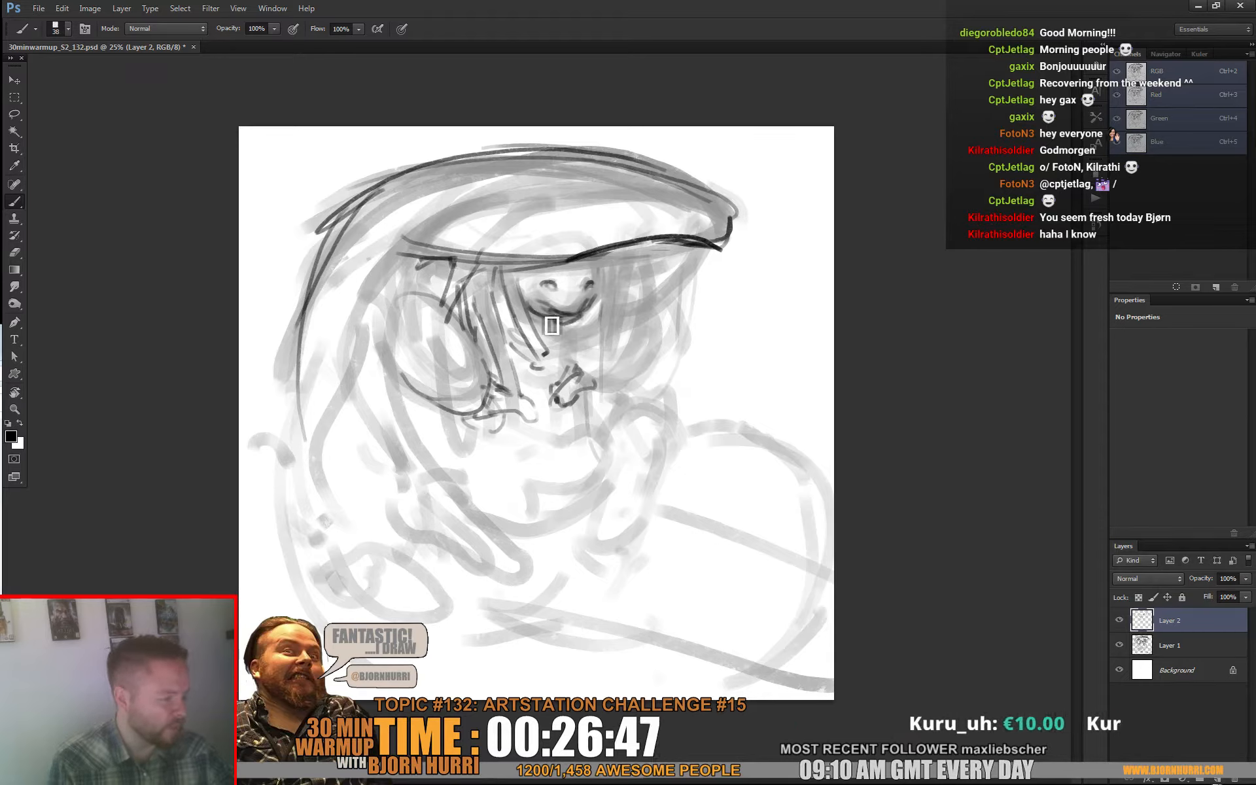
Step: Add strands beneath the front of the rim and draw the curved contour behind the oval with short marks at the hood's back edge
mouse_move(634, 259)
mouse_down()
mouse_move(637, 302)
mouse_move(626, 275)
mouse_move(619, 335)
mouse_up()
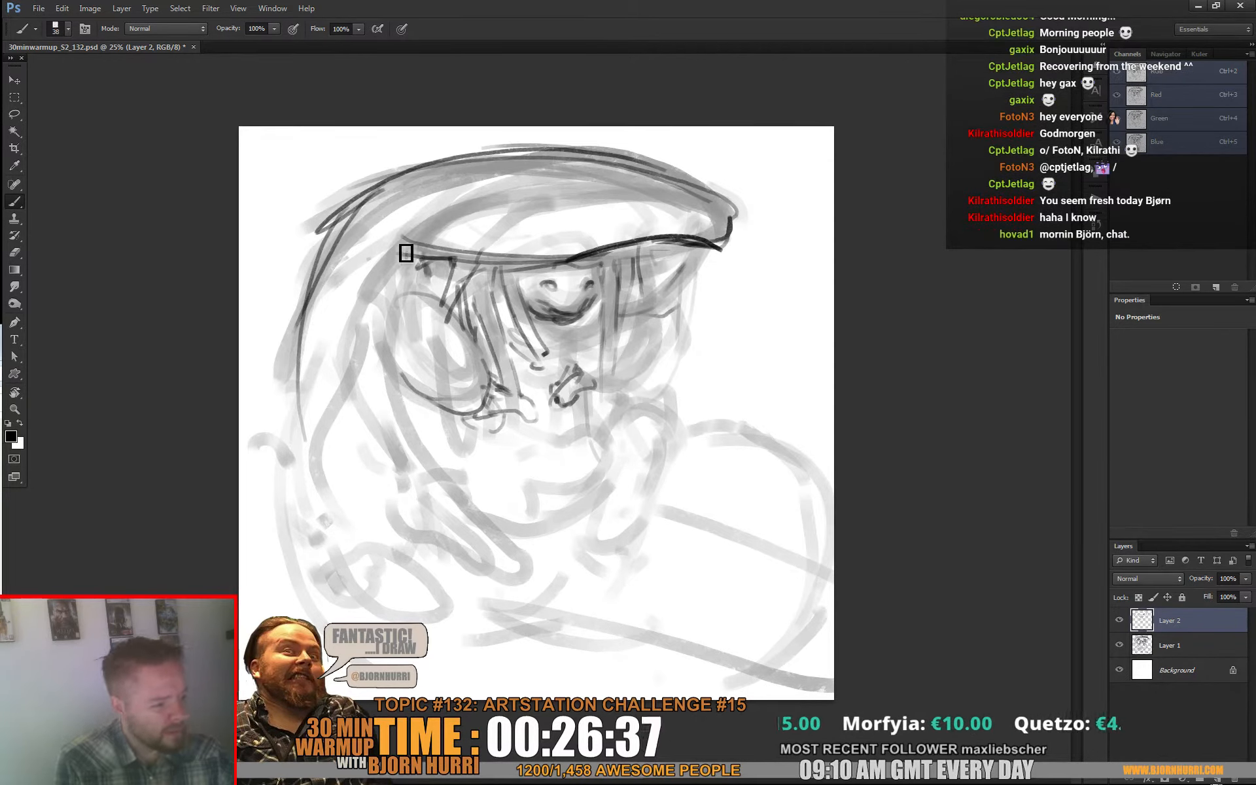
mouse_move(352, 314)
mouse_down()
mouse_move(375, 284)
mouse_move(399, 370)
mouse_up()
drag(290, 344, 292, 370)
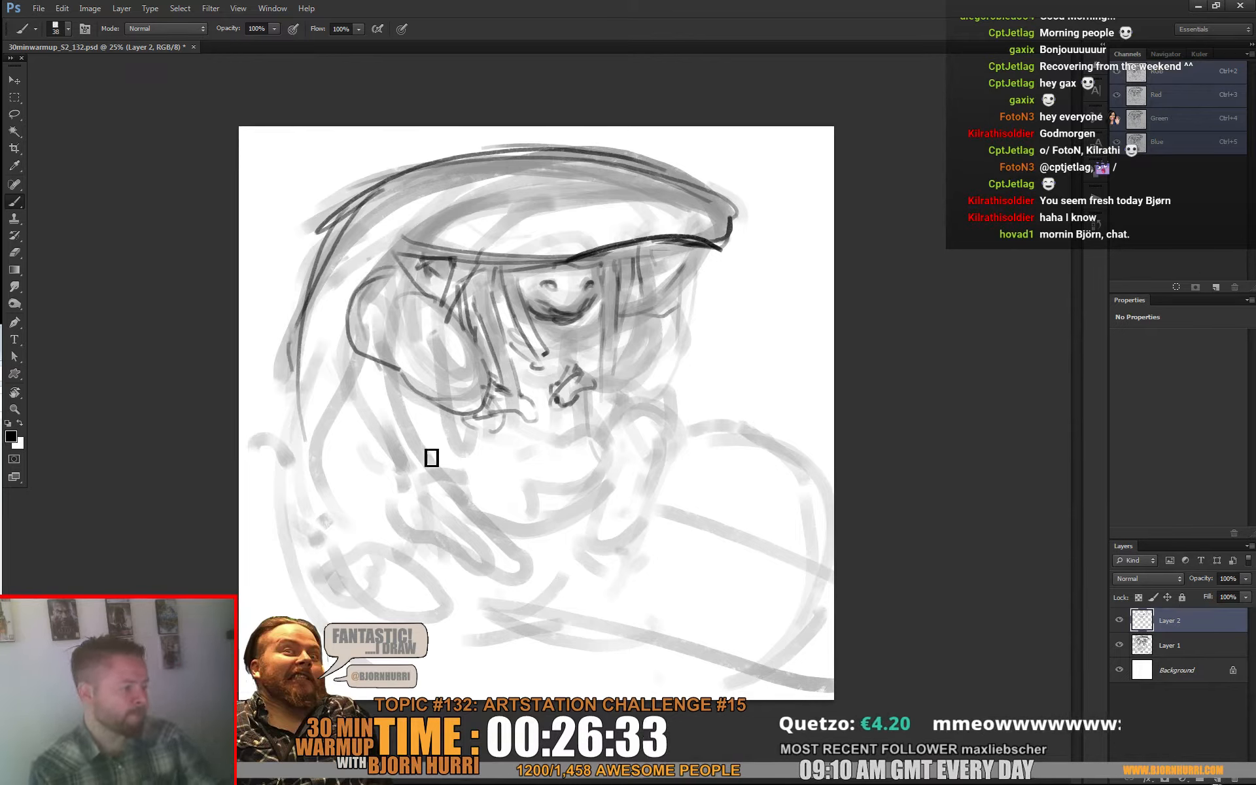
Step: Outline both forearms with their clawed hands and draw the curve of the belly between them
mouse_move(395, 453)
mouse_down()
mouse_move(432, 467)
mouse_move(487, 540)
mouse_move(459, 500)
mouse_move(532, 584)
mouse_up()
mouse_move(372, 479)
mouse_down()
mouse_move(404, 535)
mouse_move(390, 516)
mouse_move(520, 602)
mouse_move(493, 578)
mouse_move(542, 584)
mouse_move(530, 566)
mouse_move(572, 583)
mouse_move(550, 567)
mouse_move(508, 609)
mouse_move(501, 591)
mouse_move(511, 620)
mouse_up()
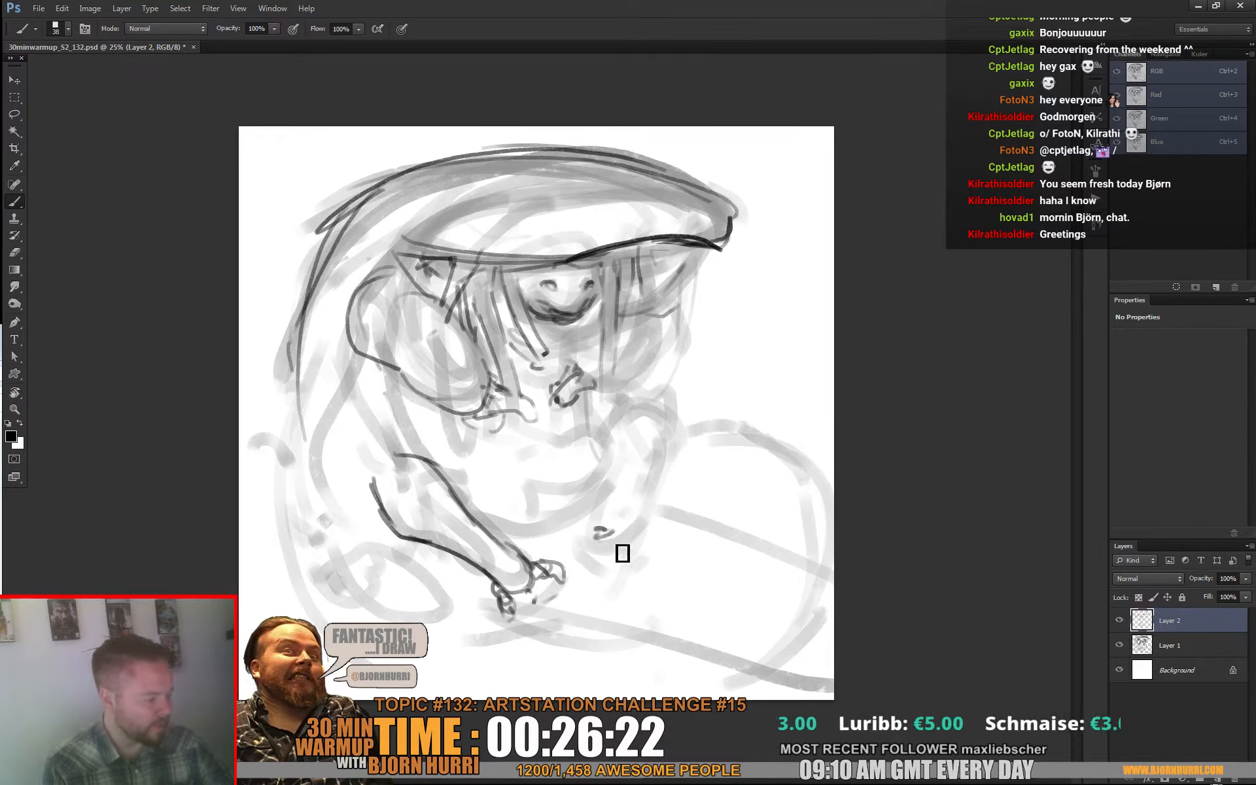
mouse_move(601, 528)
mouse_down()
mouse_move(609, 574)
mouse_move(663, 541)
mouse_move(670, 571)
mouse_move(642, 542)
mouse_move(628, 552)
mouse_move(648, 546)
mouse_move(682, 446)
mouse_move(622, 419)
mouse_move(670, 447)
mouse_move(656, 418)
mouse_move(610, 491)
mouse_up()
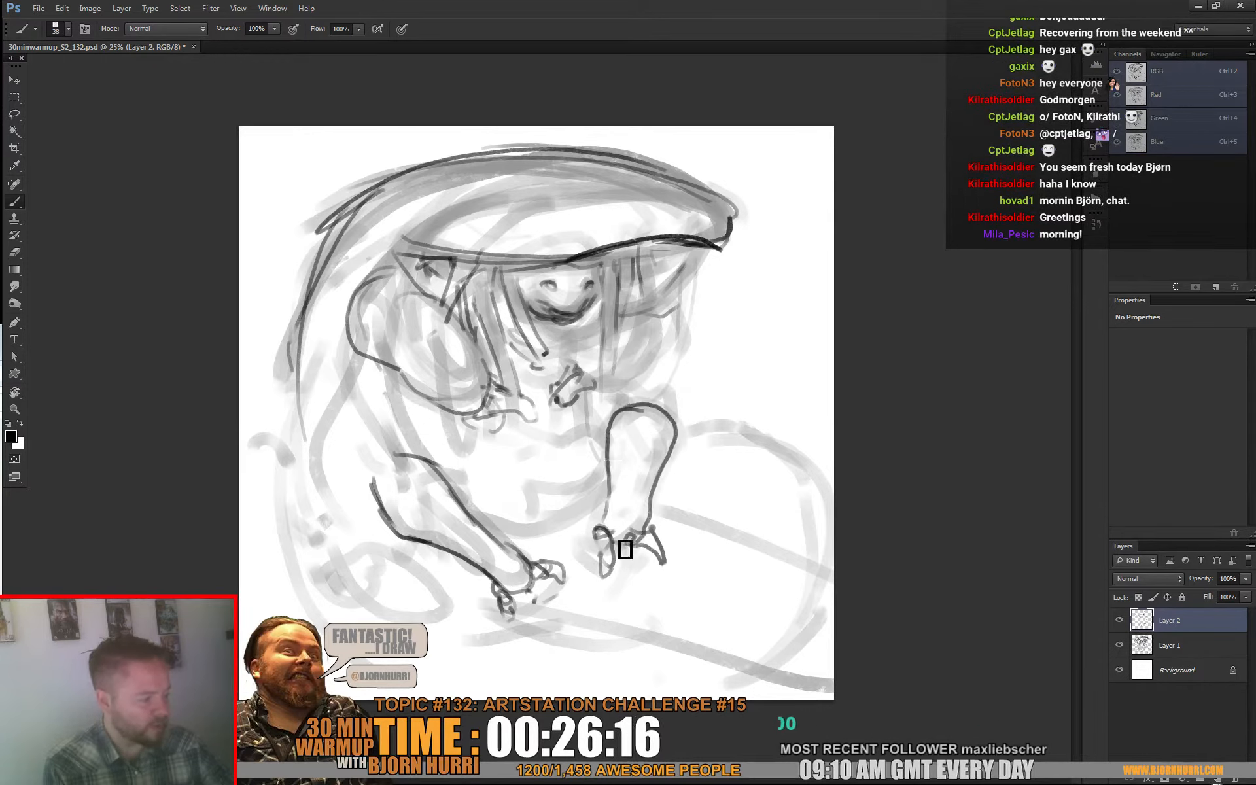
drag(625, 548, 641, 535)
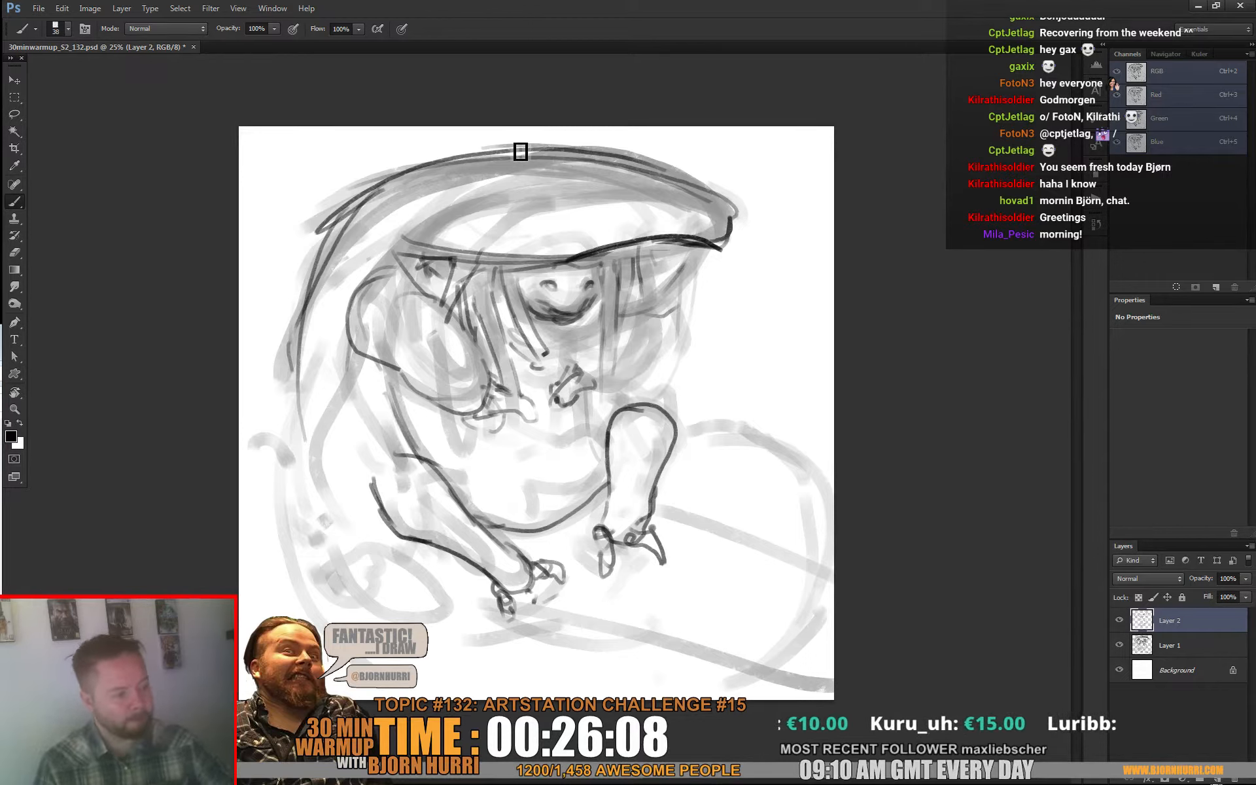
Step: Draw the long tapering strand hanging from the hood behind the near arm, undoing the last stray stroke
mouse_move(380, 248)
mouse_down()
mouse_move(320, 442)
mouse_move(323, 412)
mouse_move(327, 474)
mouse_move(366, 539)
mouse_up()
mouse_move(353, 359)
mouse_down()
mouse_move(342, 444)
mouse_move(353, 480)
mouse_up()
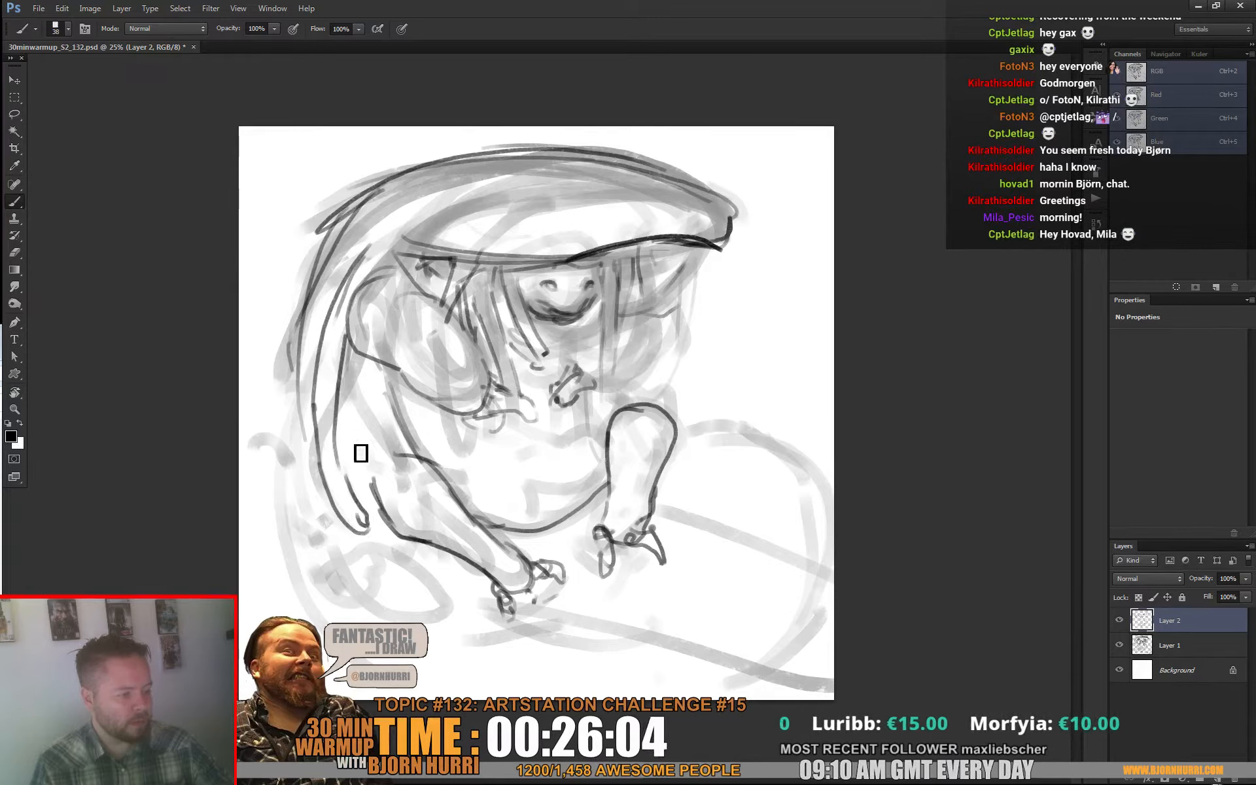
key(ctrl+z)
Step: Outline the large domed form behind the far arm and draw the two long lines running from the hands to the canvas edge
mouse_move(661, 364)
mouse_down()
mouse_move(695, 401)
mouse_move(649, 395)
mouse_up()
drag(751, 432, 785, 457)
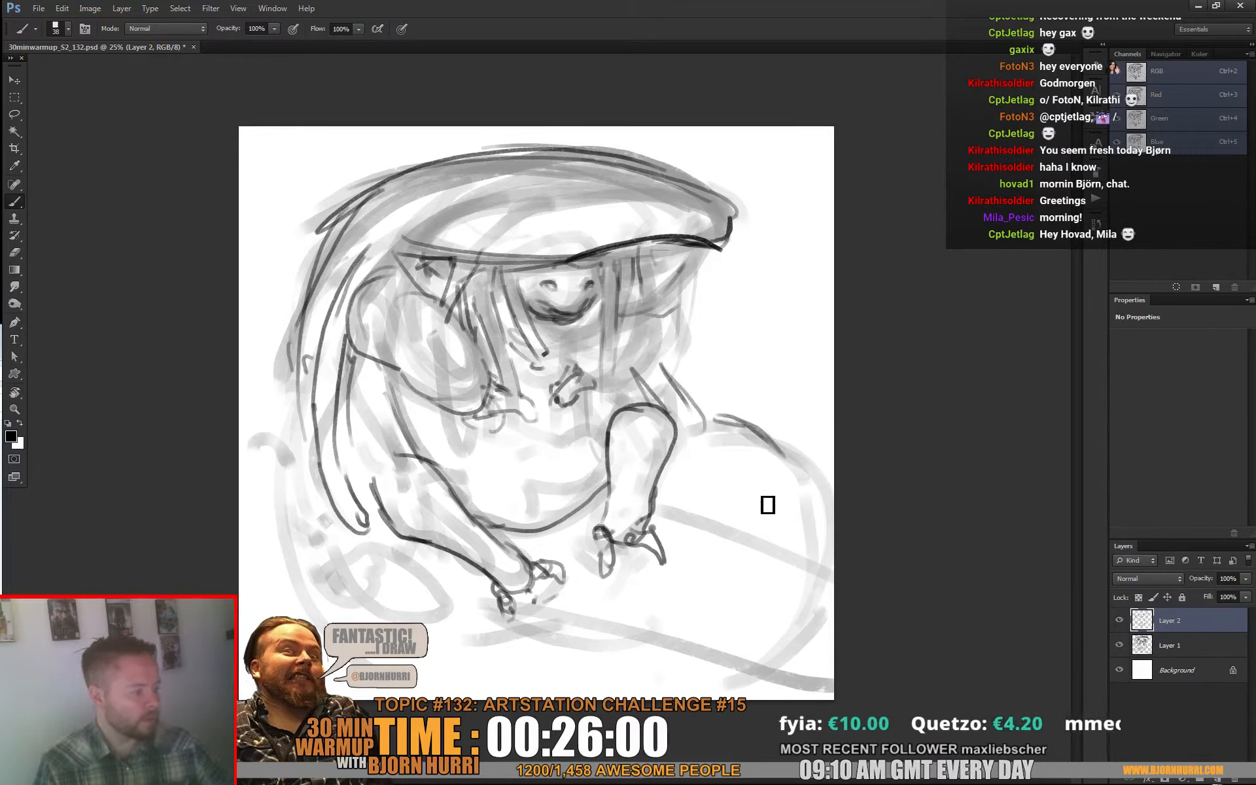
mouse_move(672, 377)
mouse_down()
mouse_move(756, 409)
mouse_move(806, 516)
mouse_up()
mouse_move(748, 399)
mouse_down()
mouse_move(795, 446)
mouse_move(819, 557)
mouse_up()
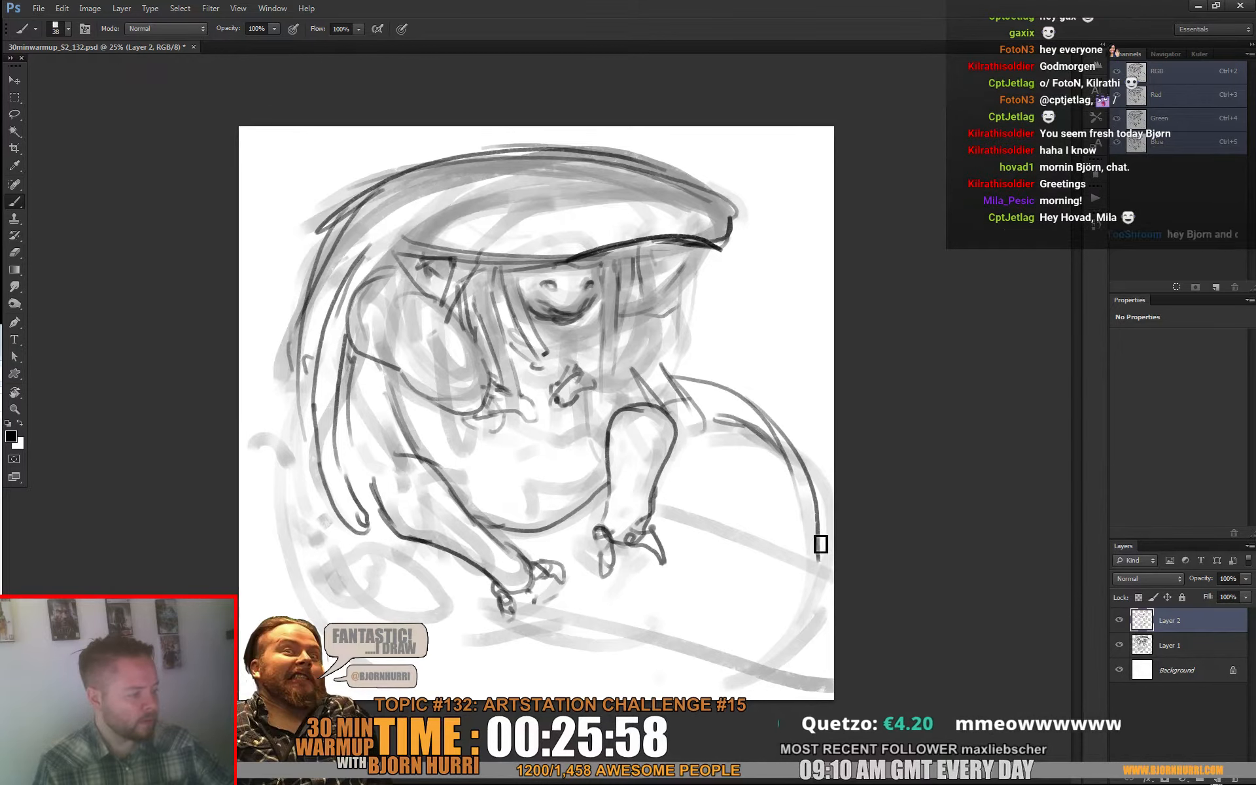
drag(656, 514, 844, 574)
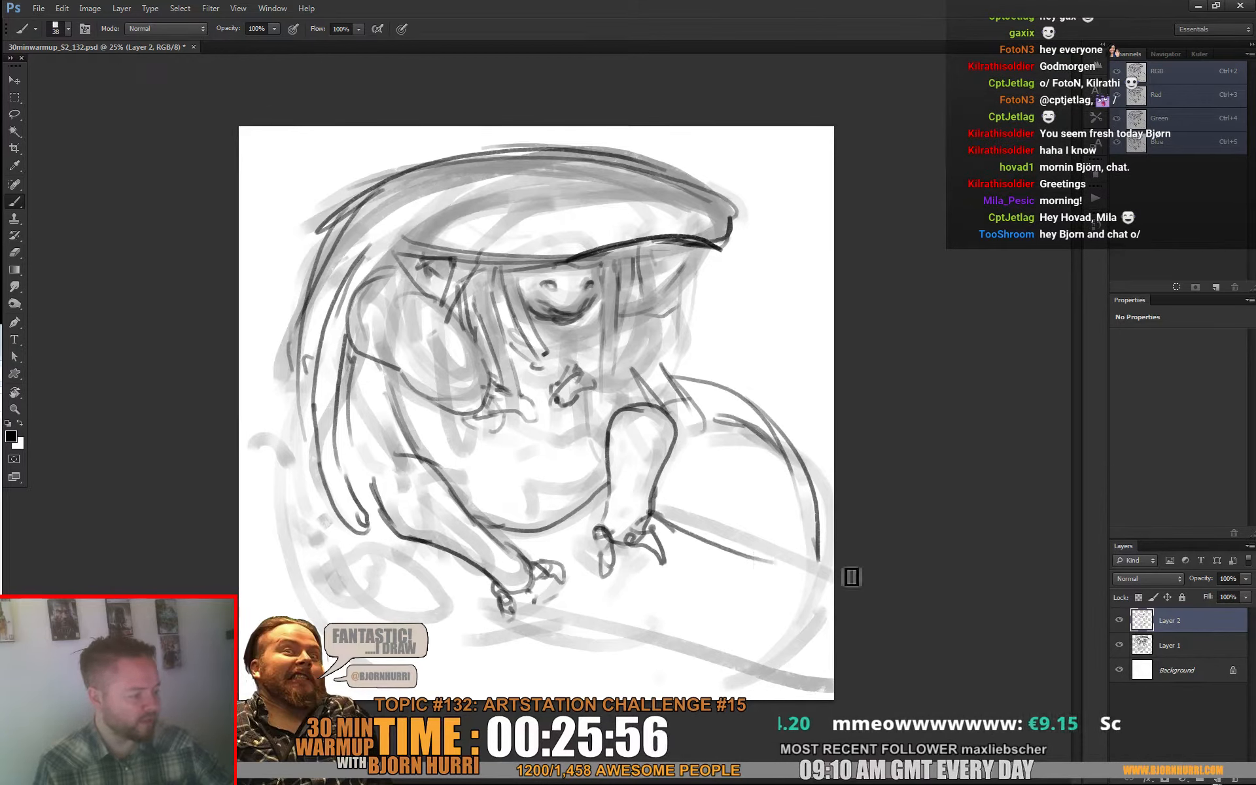
drag(834, 648, 538, 616)
drag(615, 620, 503, 618)
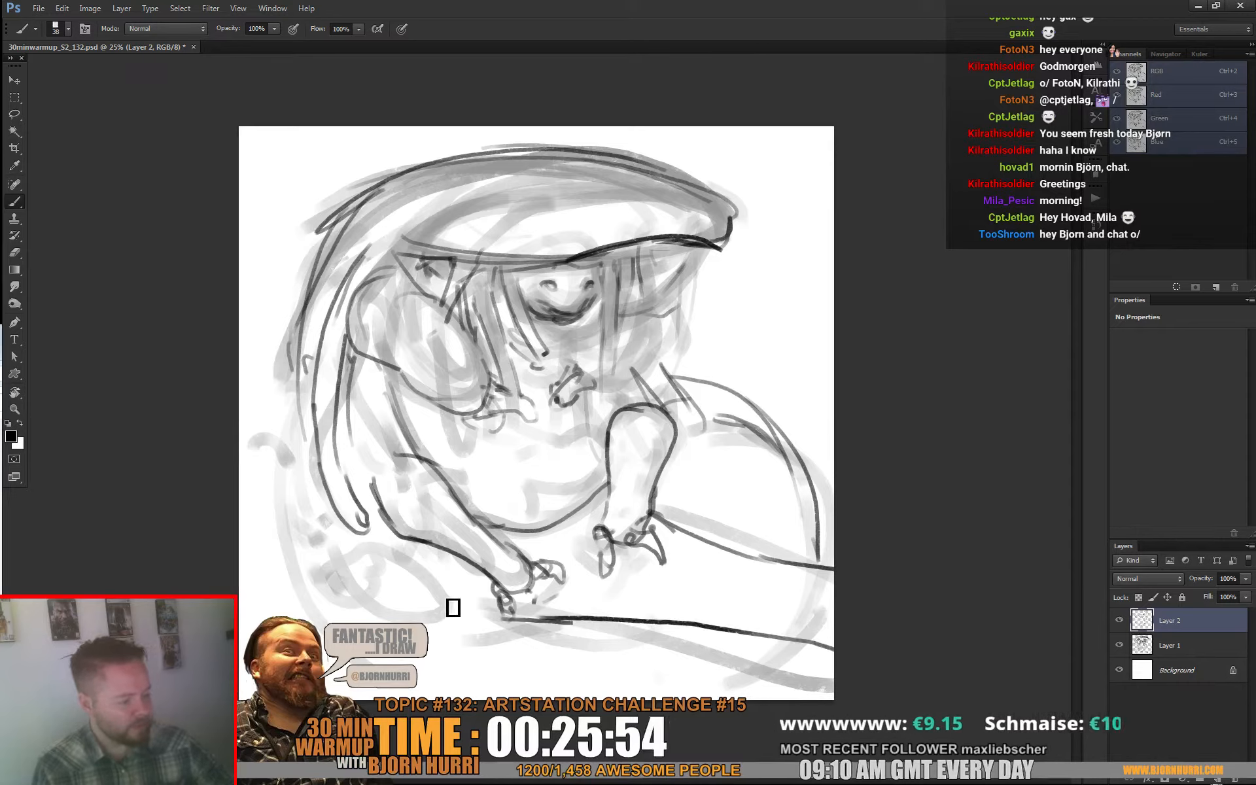
Step: Outline the rounded foot with toes below the near arm and draw the long outer contour of the back
mouse_move(433, 584)
mouse_down()
mouse_move(400, 555)
mouse_move(327, 560)
mouse_up()
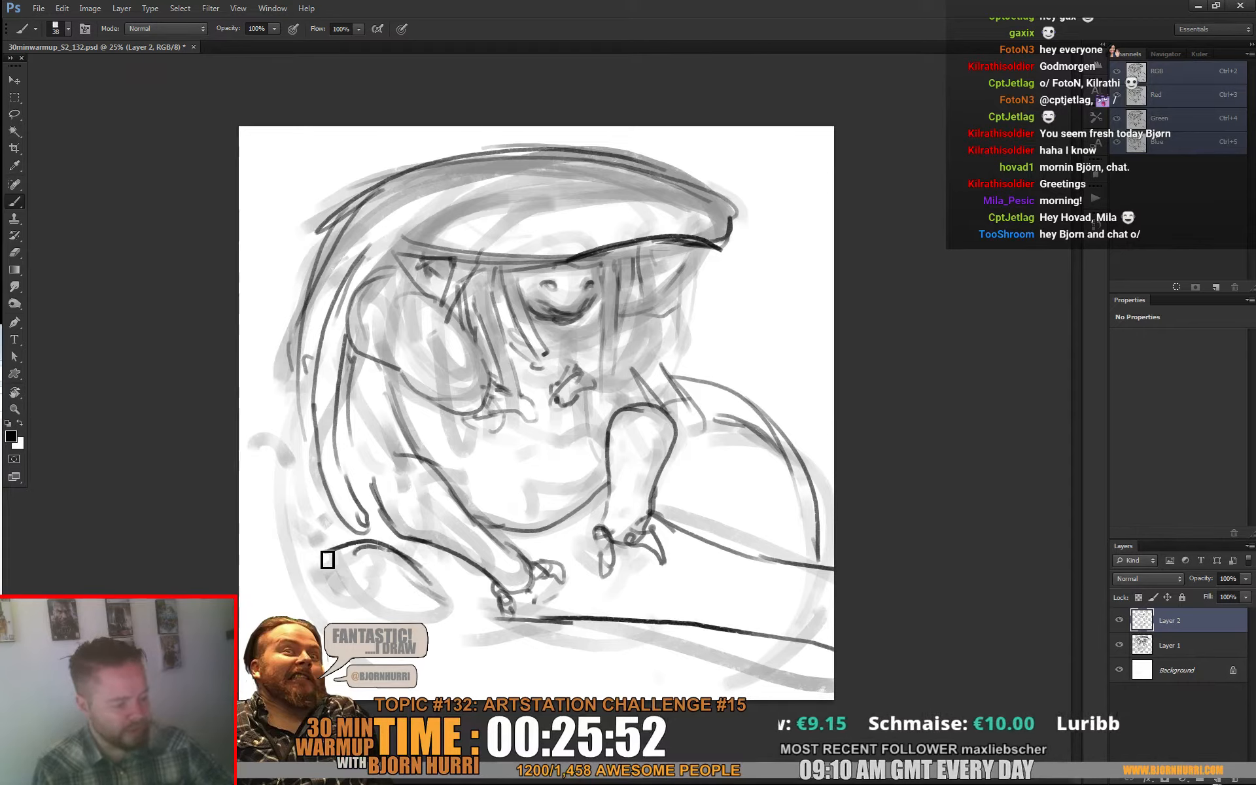
mouse_move(417, 580)
mouse_down()
mouse_move(460, 594)
mouse_move(466, 615)
mouse_up()
mouse_move(320, 581)
mouse_down()
mouse_move(310, 539)
mouse_move(320, 600)
mouse_up()
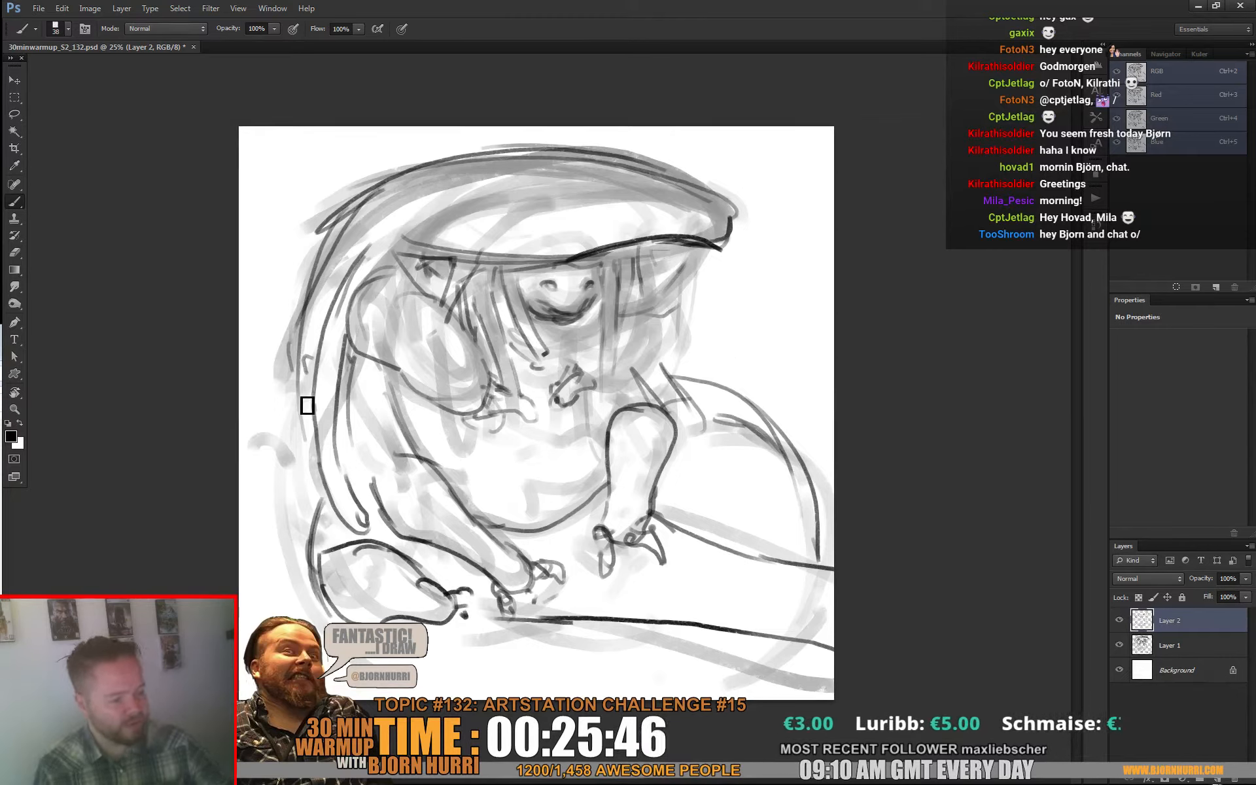
mouse_move(305, 404)
mouse_down()
mouse_move(282, 555)
mouse_move(339, 666)
mouse_up()
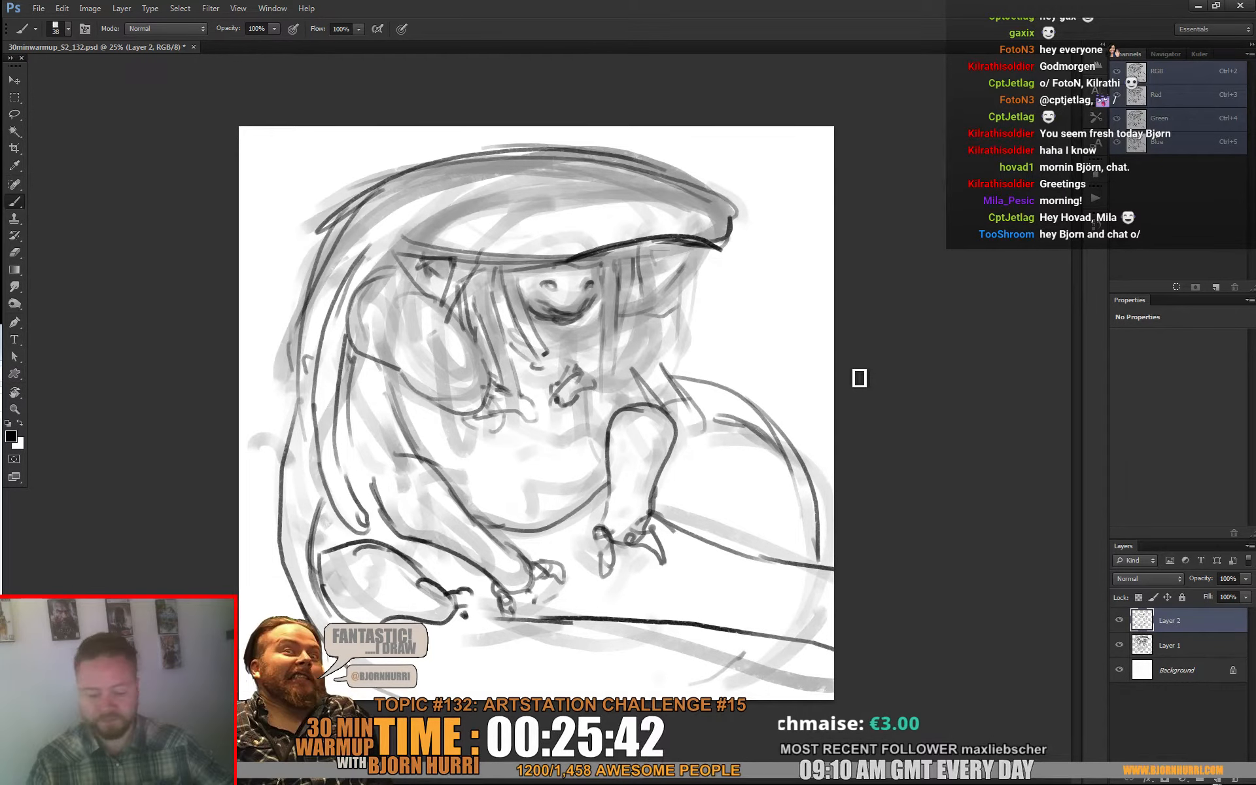
Step: Select Layer 1 and Layer 2 together, scale them to about 94%, and nudge the sketch slightly upward
shift+click(1167, 652)
key(ctrl+t)
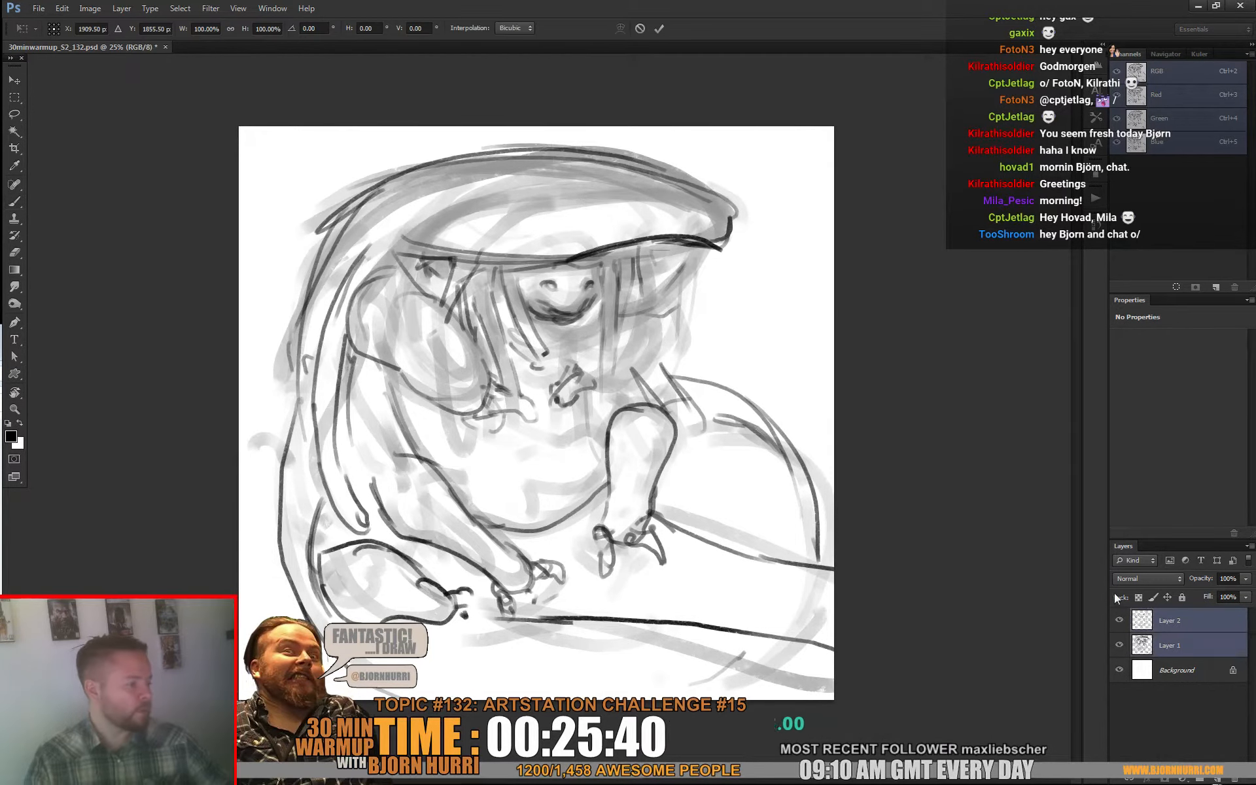
drag(835, 127, 837, 165)
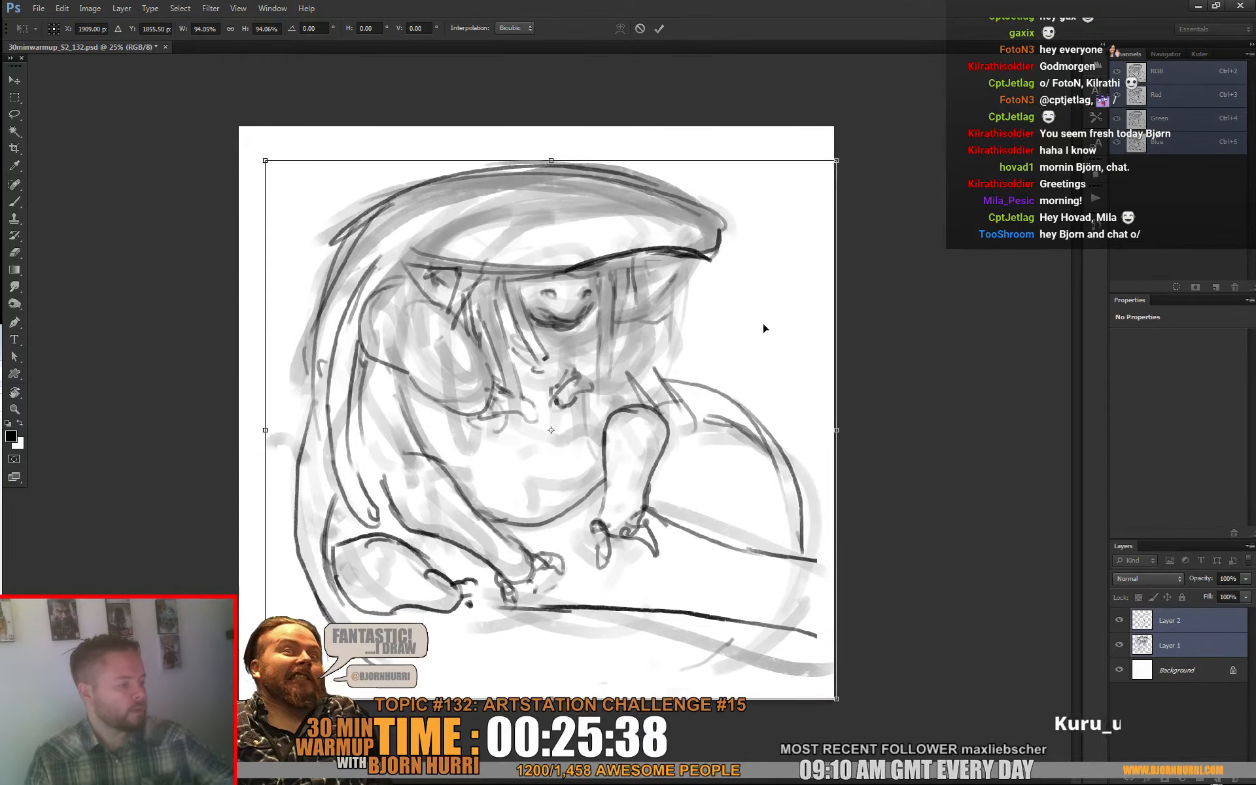
drag(763, 329, 760, 319)
key(Return)
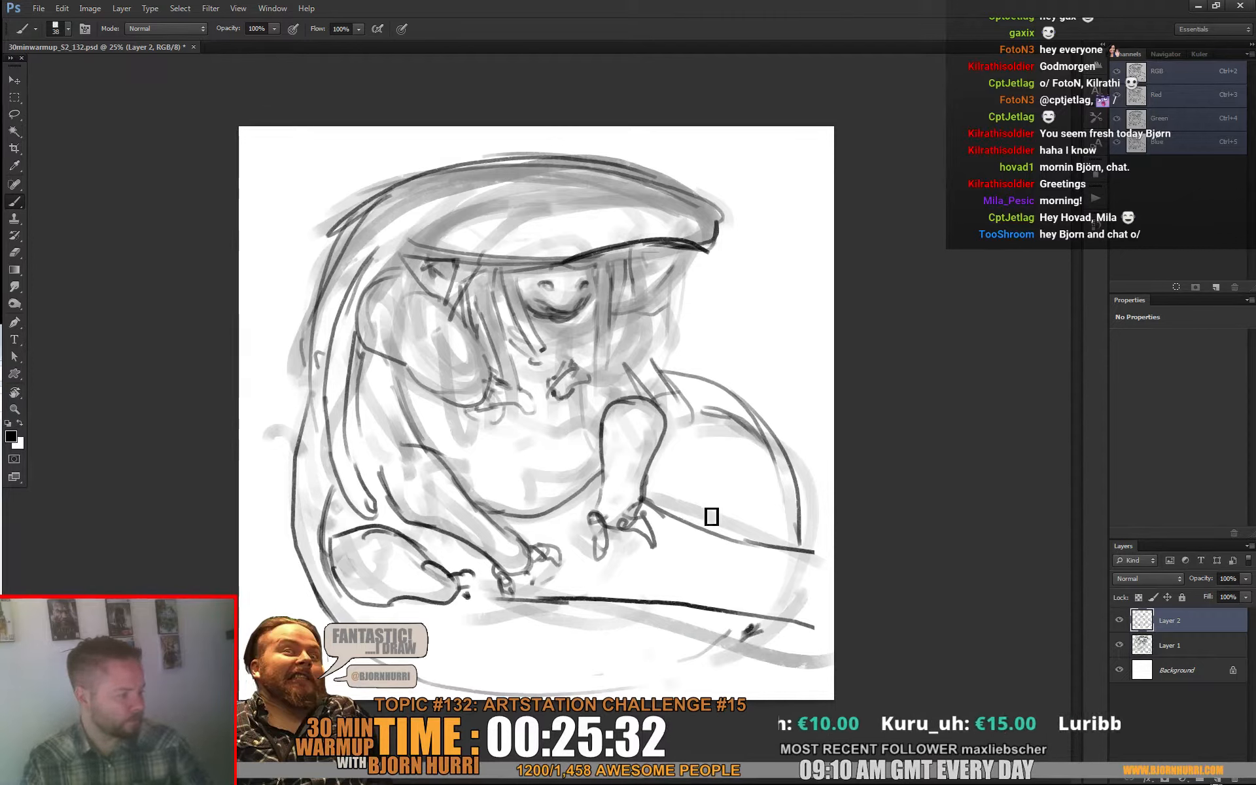
Step: Draw a small double arch on the long line beside the far hand and refine the small claws below the eye
mouse_move(677, 503)
mouse_down()
mouse_move(717, 503)
mouse_move(734, 533)
mouse_move(673, 490)
mouse_move(741, 516)
mouse_move(737, 533)
mouse_move(714, 509)
mouse_up()
key(e)
key(b)
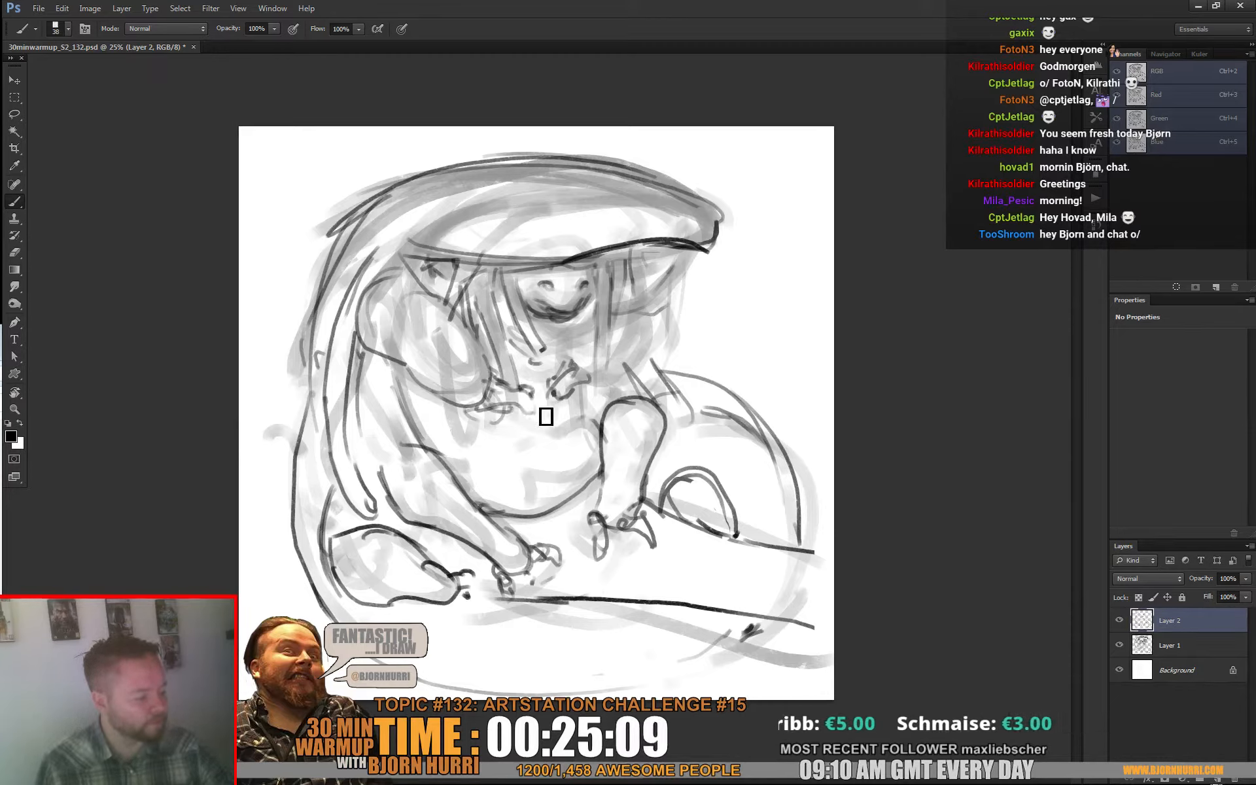
drag(526, 404, 536, 416)
drag(551, 394, 562, 403)
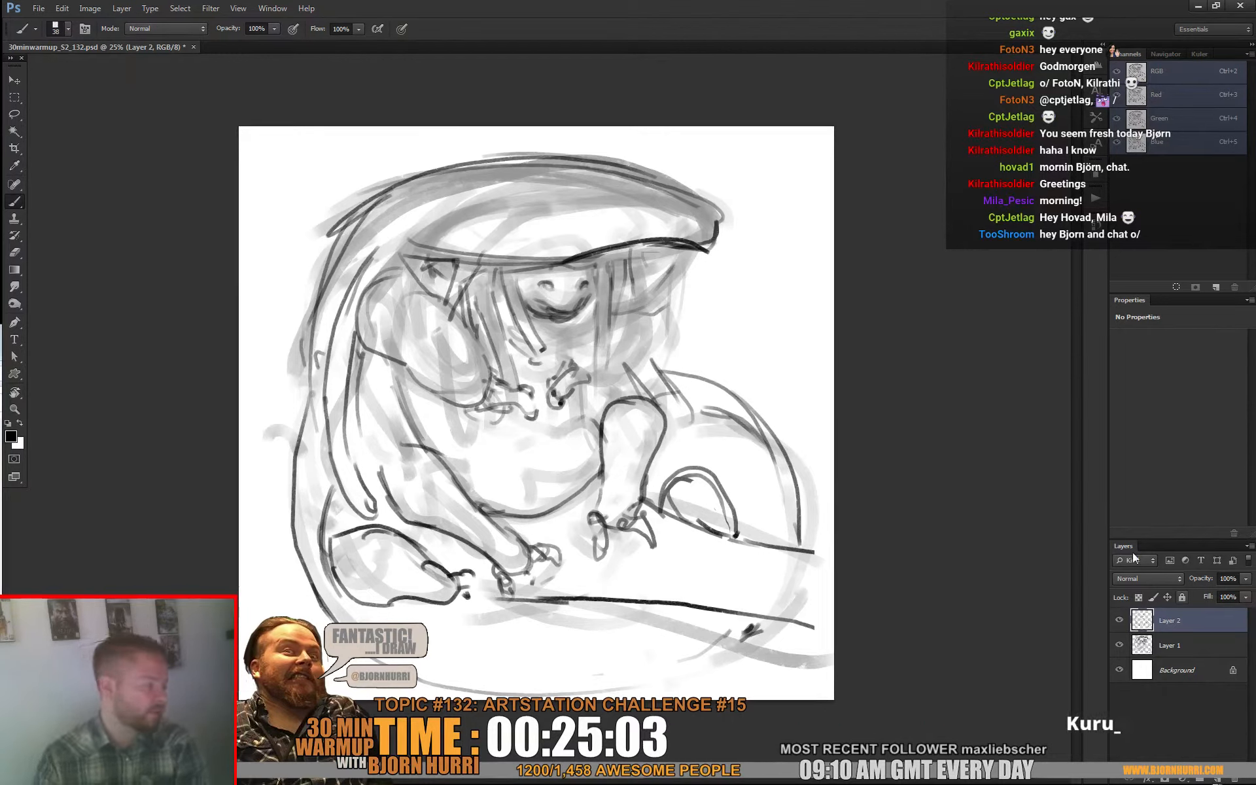
Step: Merge Layer 2 into Layer 1 and warp the sketch, pulling both upper corners down to curve the hood more strongly
key(ctrl+e)
key(ctrl+t)
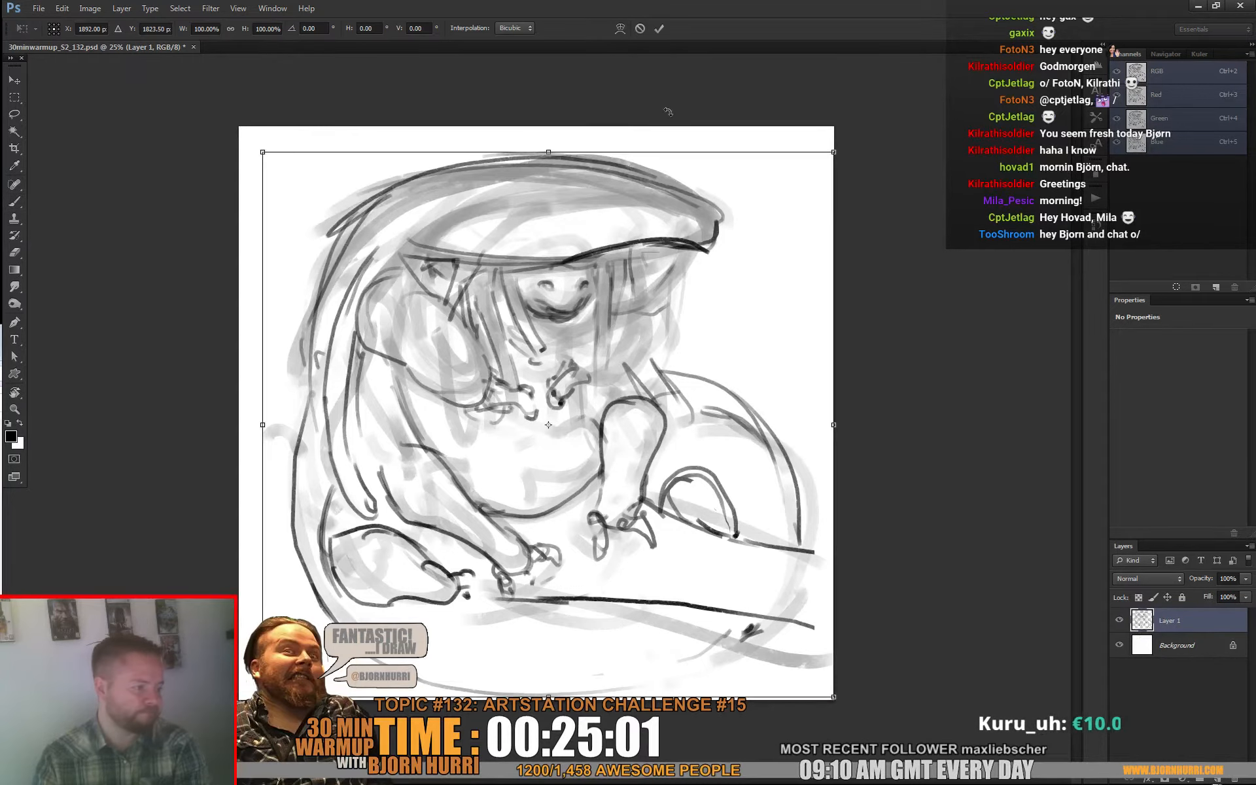
click(620, 28)
drag(540, 253, 537, 242)
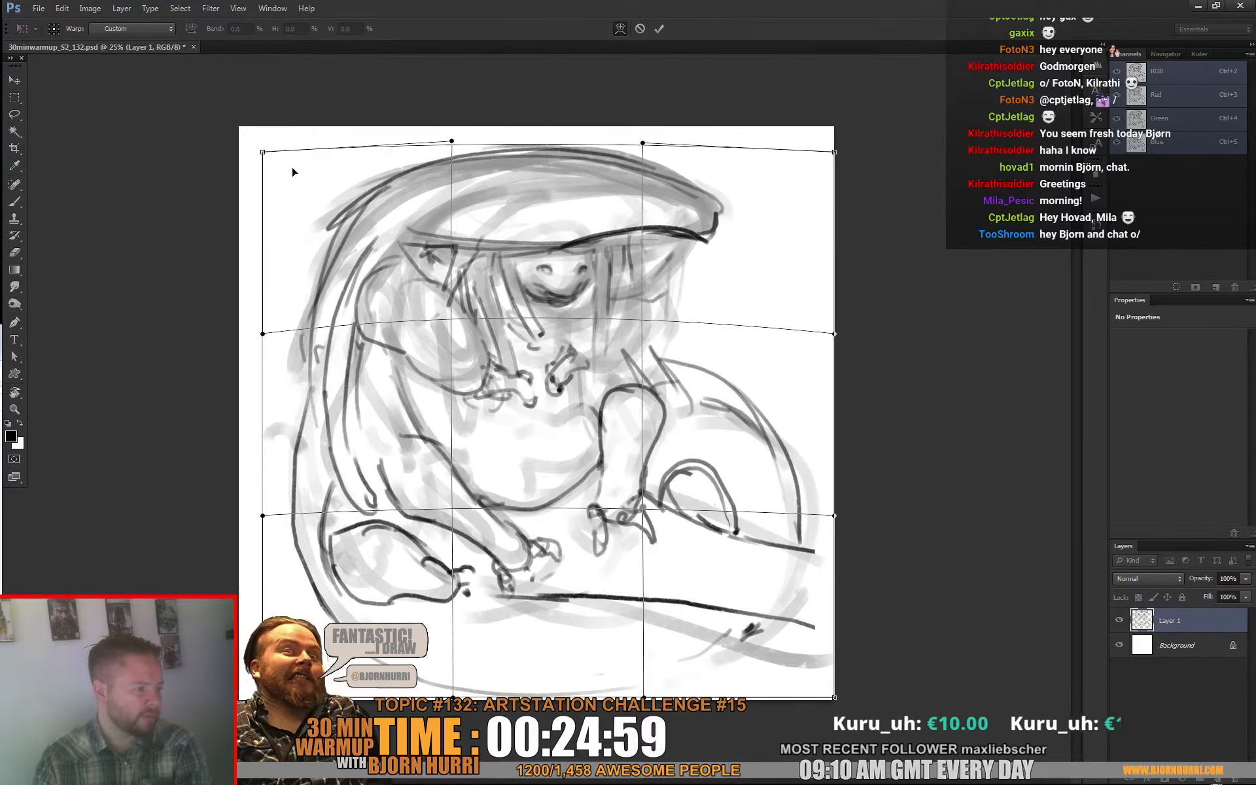
mouse_move(288, 182)
mouse_down()
mouse_move(270, 232)
mouse_move(250, 220)
mouse_up()
drag(443, 169, 433, 159)
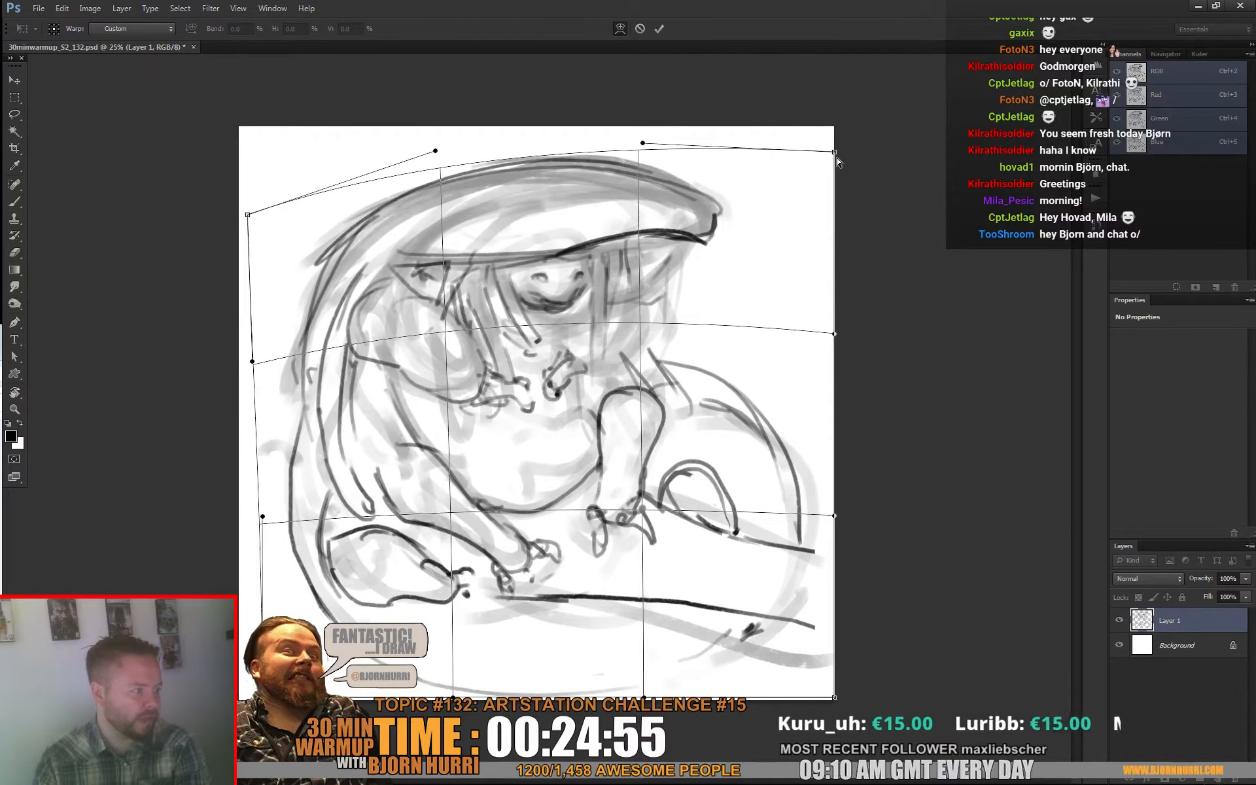
drag(837, 161, 827, 216)
drag(641, 147, 656, 124)
drag(827, 358, 828, 370)
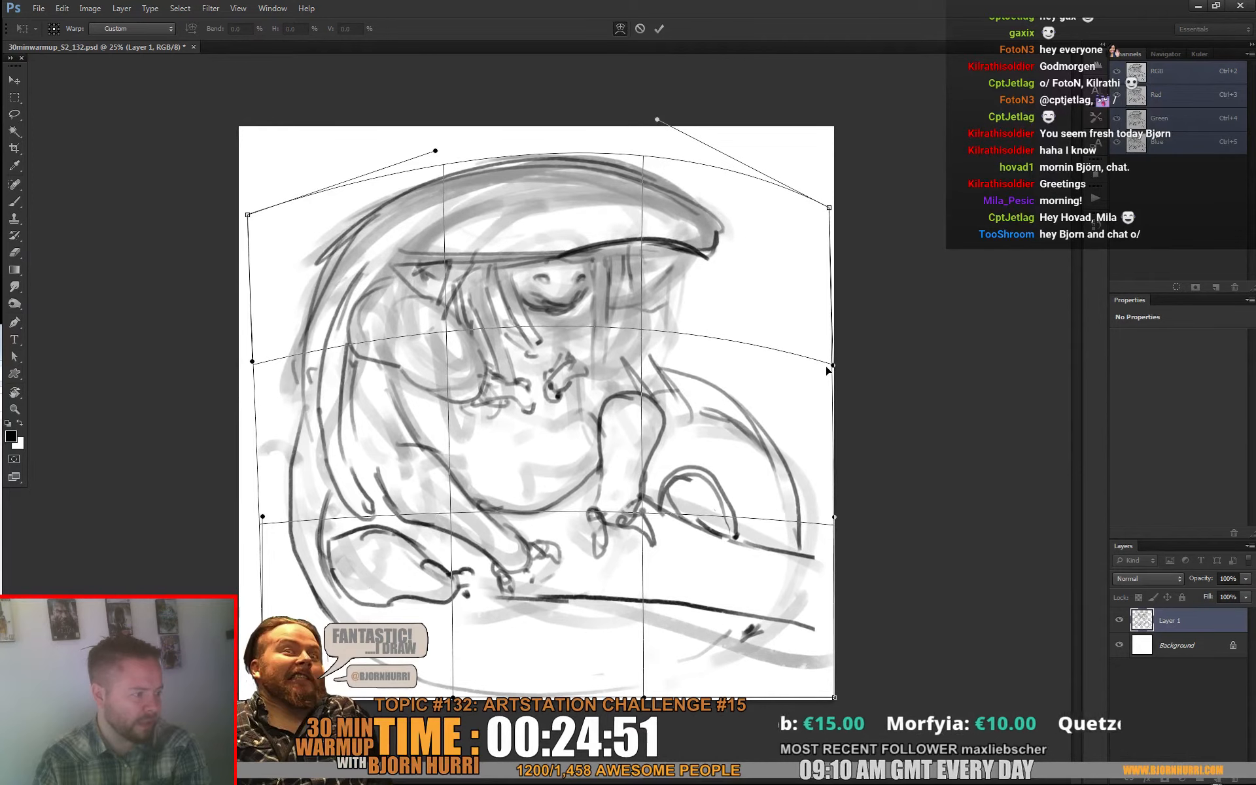
drag(631, 332, 632, 337)
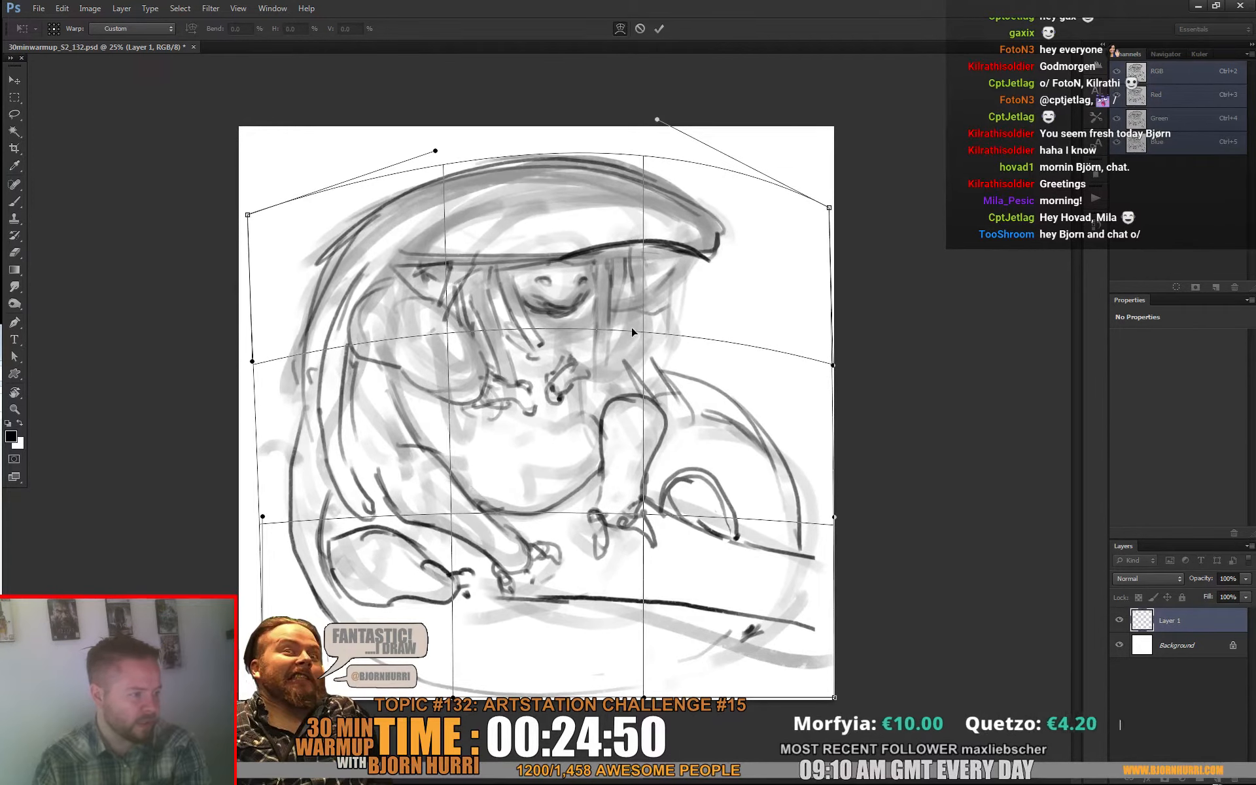
click(660, 27)
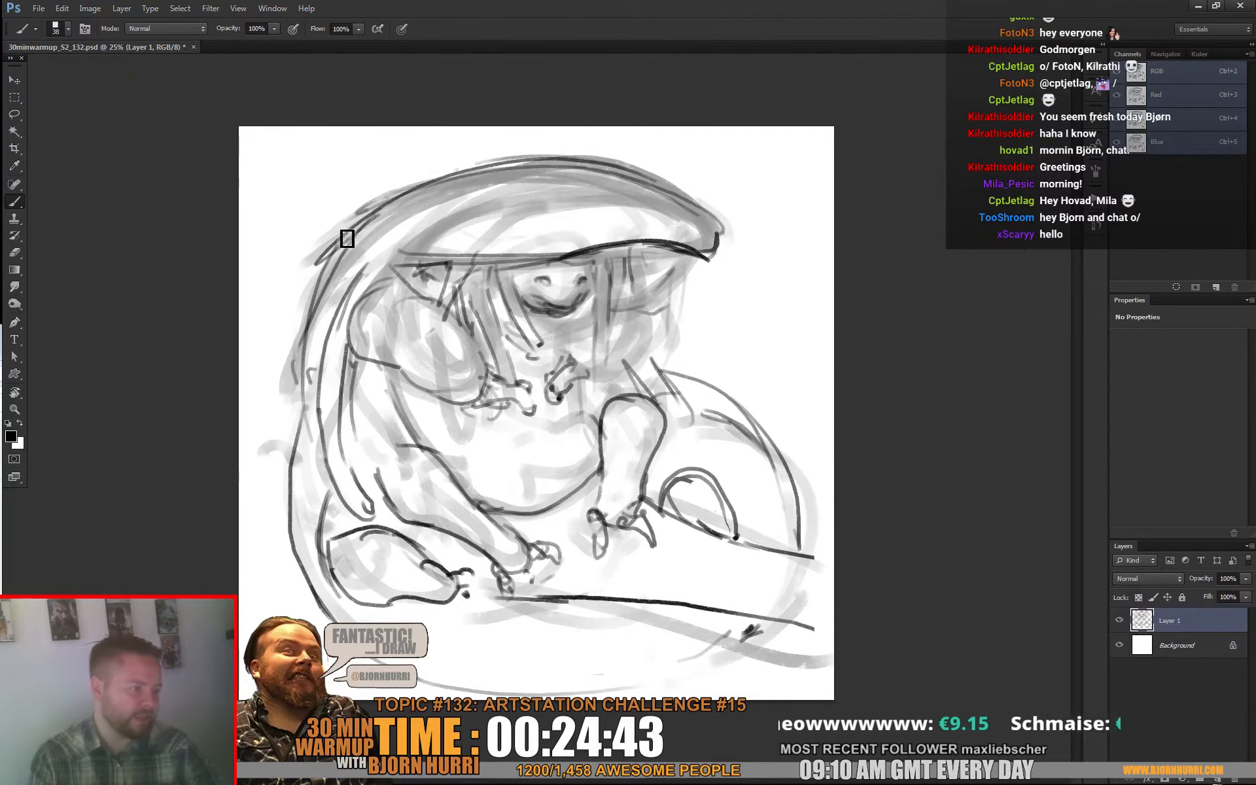
Step: Extend the hood's outer edge down the creature's back with layered strokes ending in a point, and erase the stray lines outside it
drag(325, 247, 277, 448)
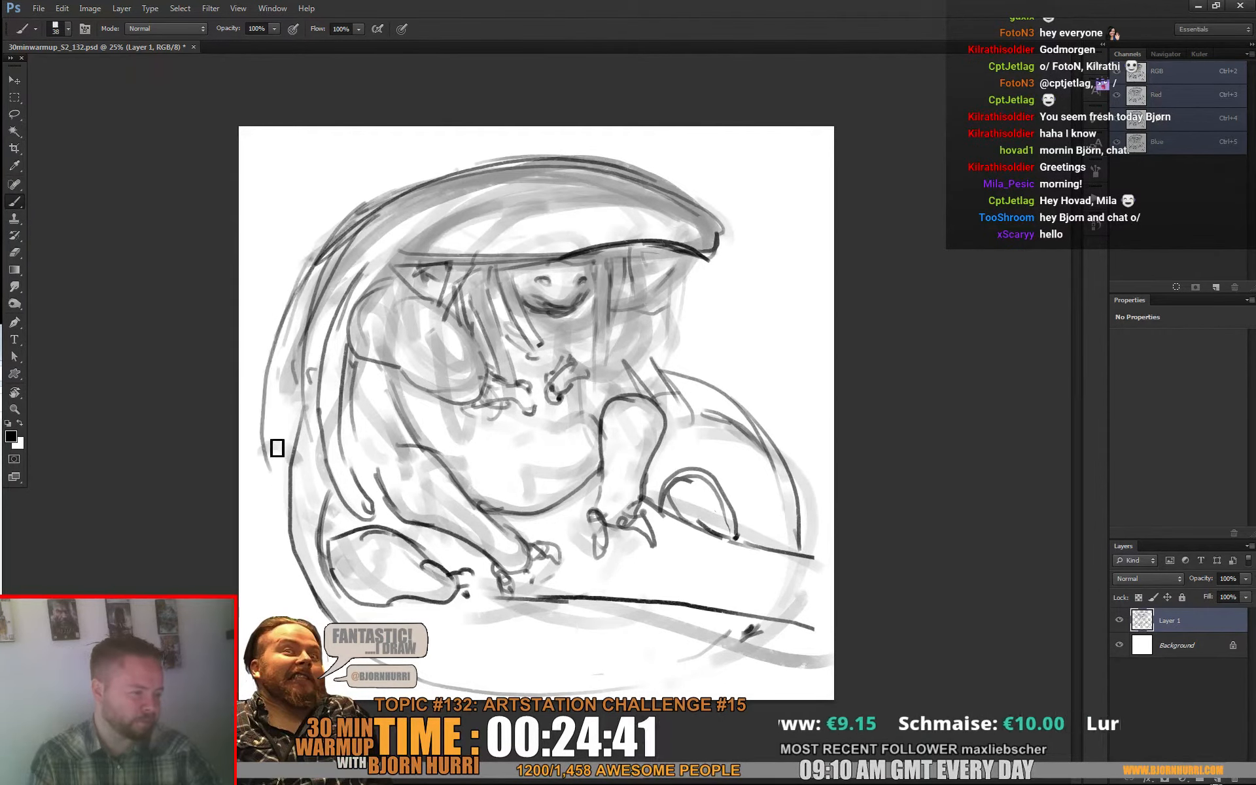
drag(305, 274, 287, 432)
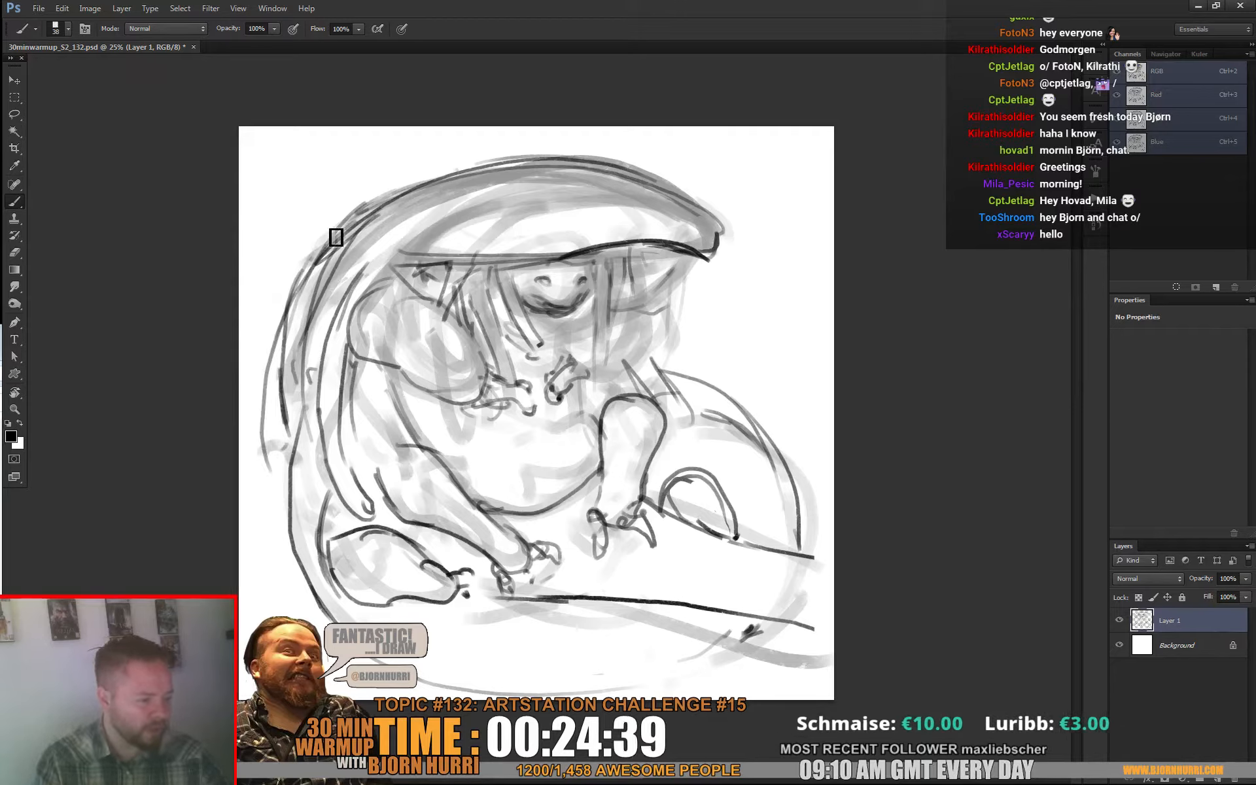
mouse_move(334, 221)
mouse_down()
mouse_move(292, 381)
mouse_move(293, 451)
mouse_up()
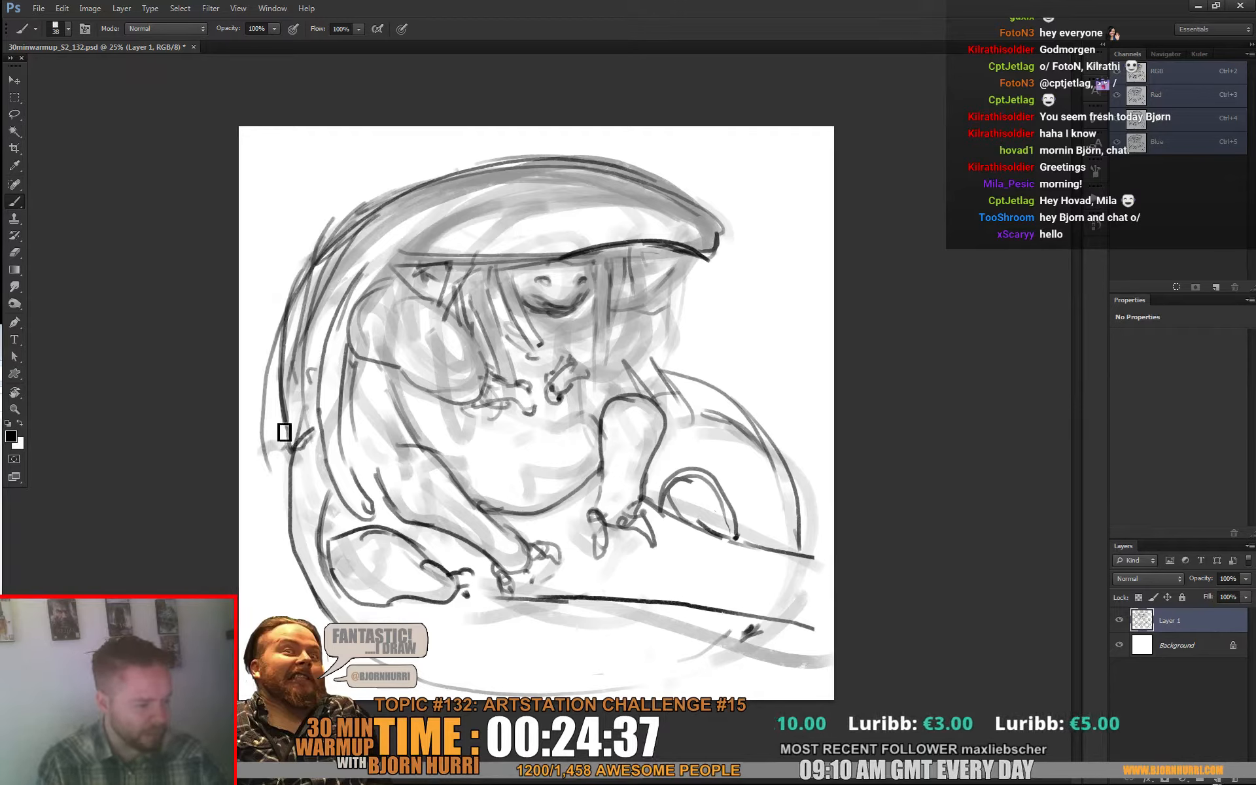
drag(275, 354, 282, 450)
drag(296, 301, 286, 450)
key(e)
drag(272, 363, 276, 430)
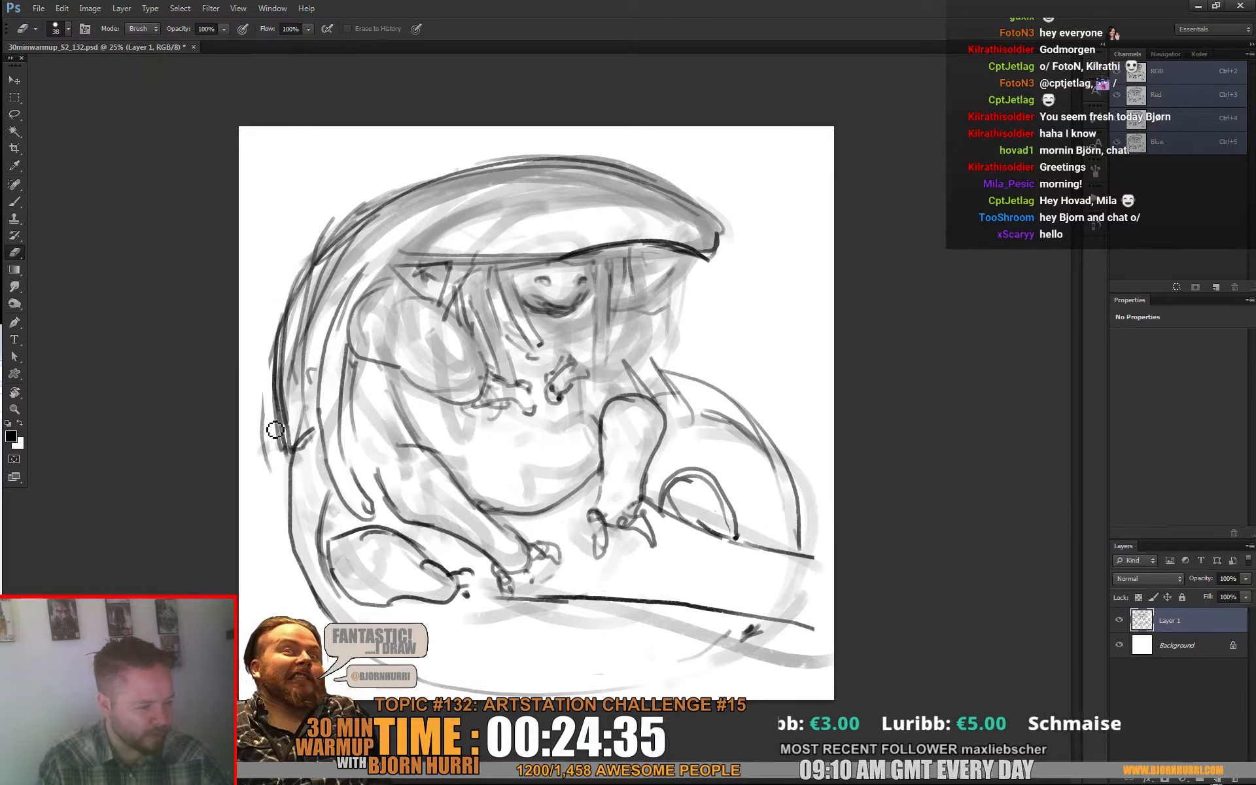
key(b)
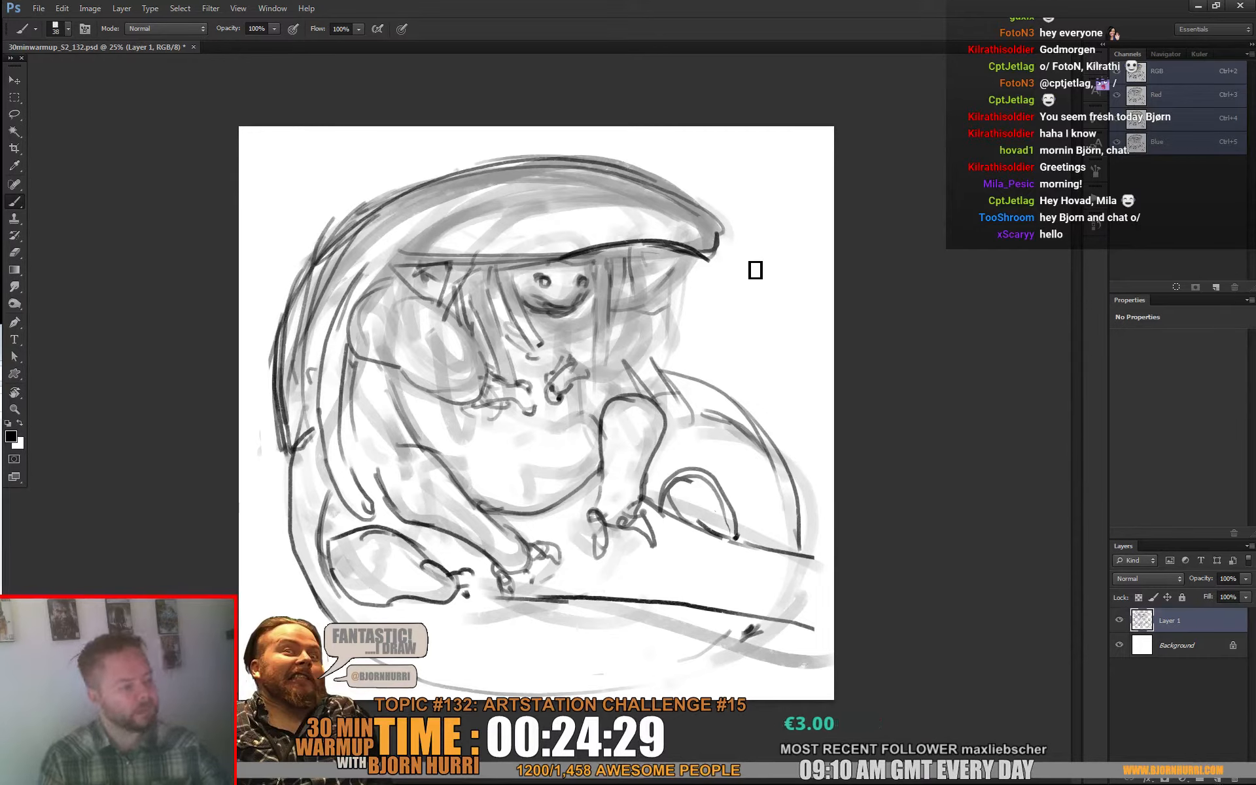
Step: Erase old lines around the near shoulder with a 119 px eraser and outline the two rounded forms on either side below the face
key(e)
right_click(752, 325)
key(Escape)
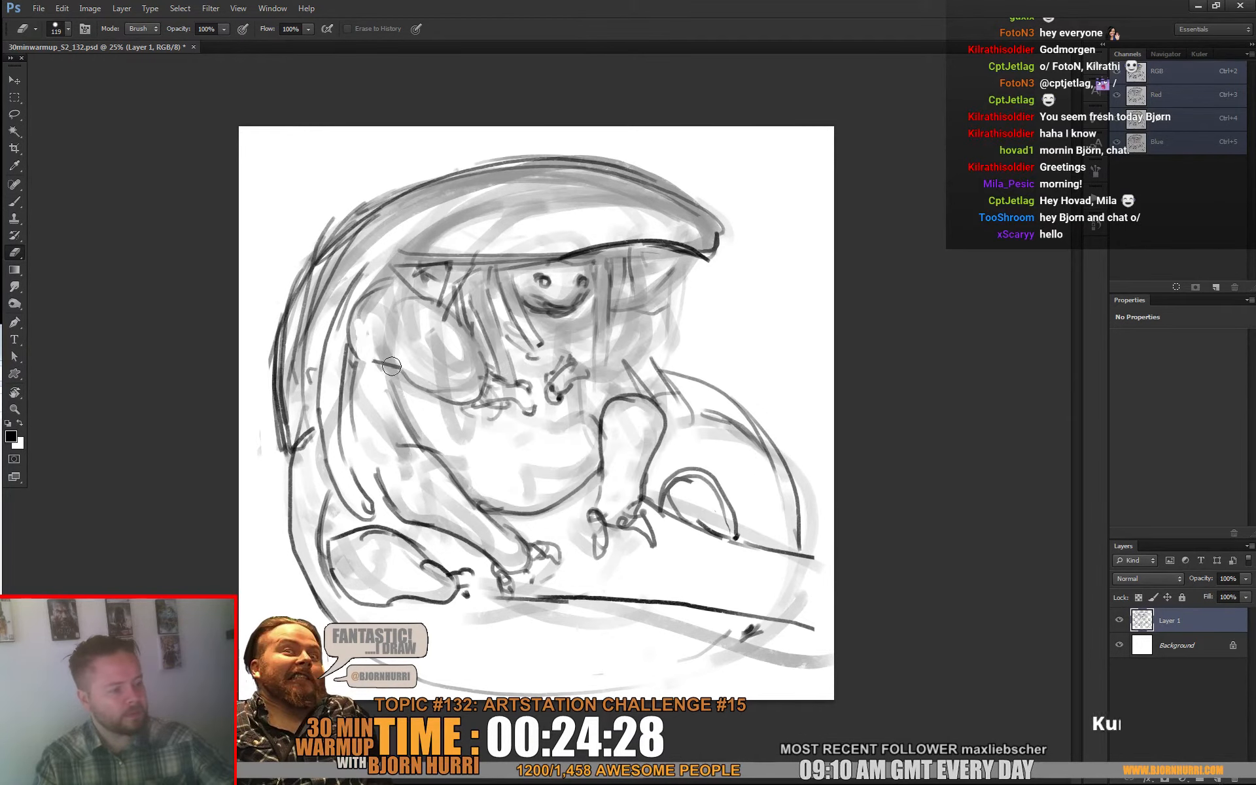
key(b)
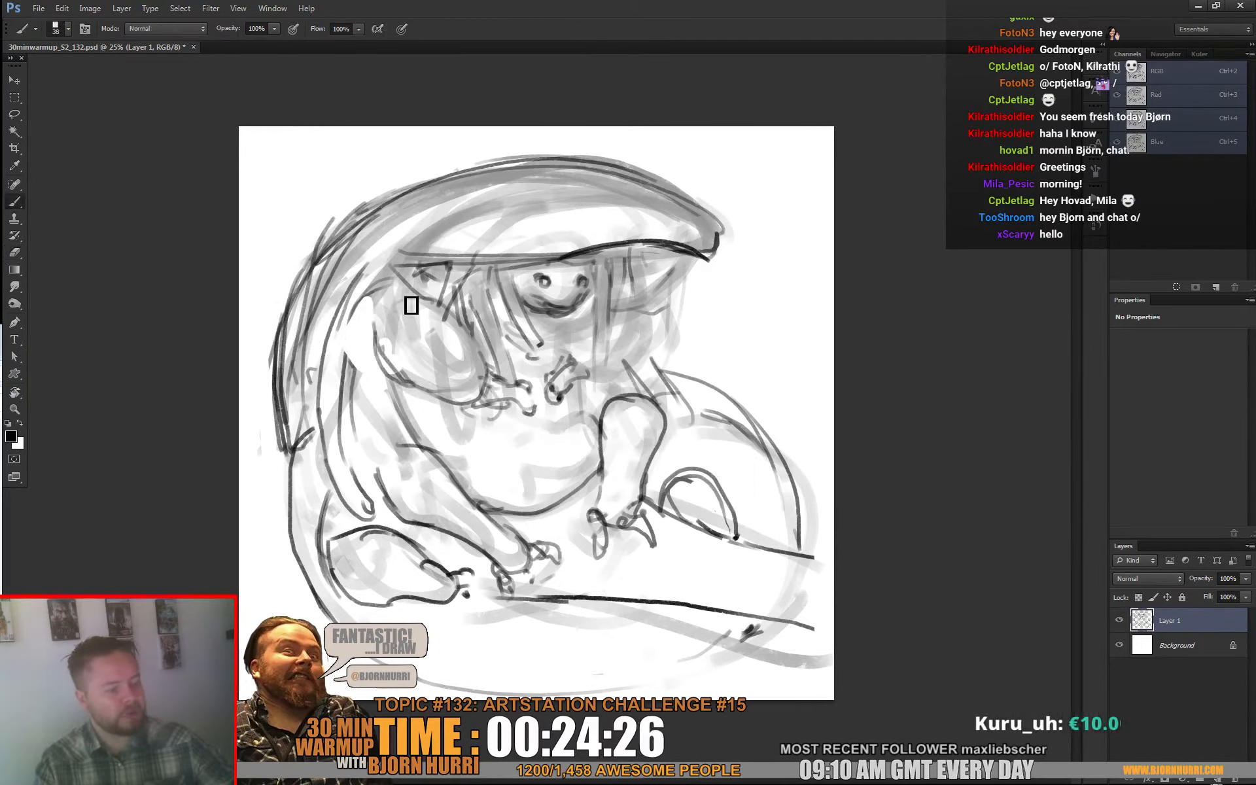
mouse_move(412, 300)
mouse_down()
mouse_move(389, 376)
mouse_move(443, 396)
mouse_up()
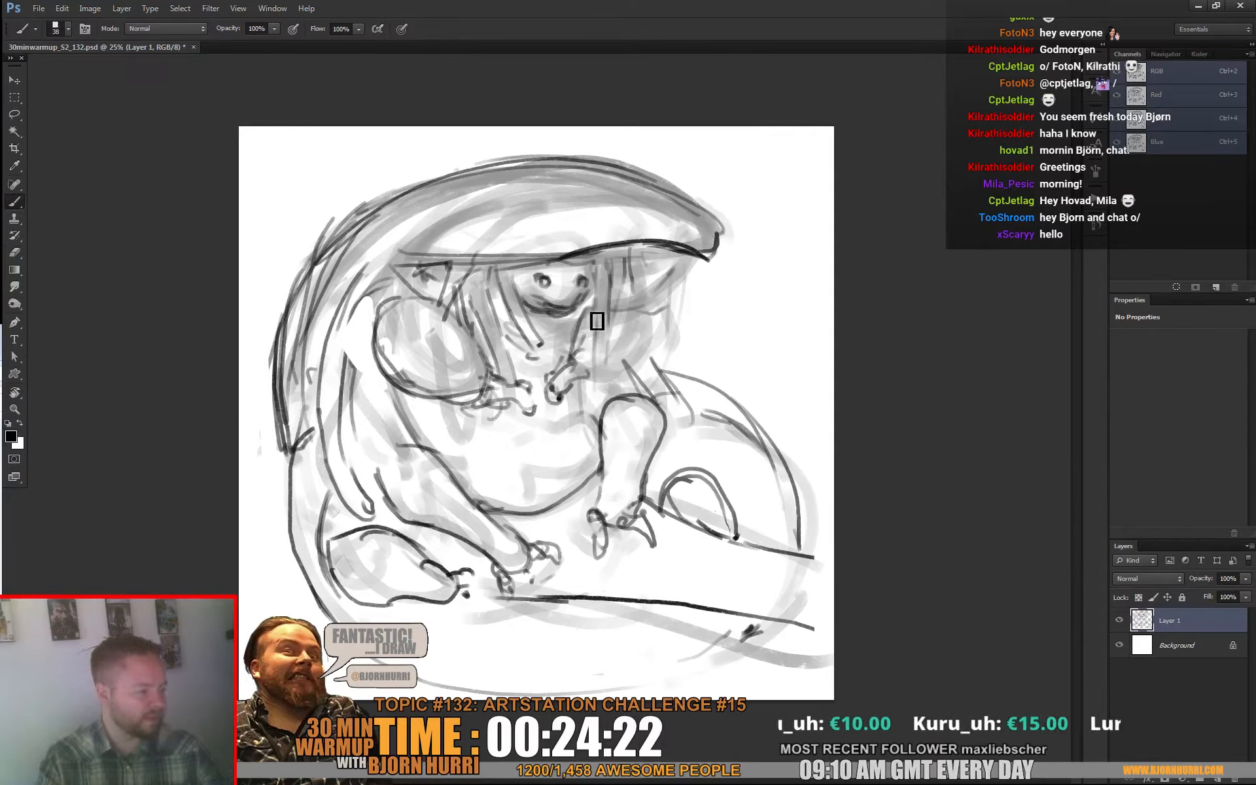
mouse_move(595, 320)
mouse_down()
mouse_move(593, 387)
mouse_move(623, 394)
mouse_move(657, 319)
mouse_up()
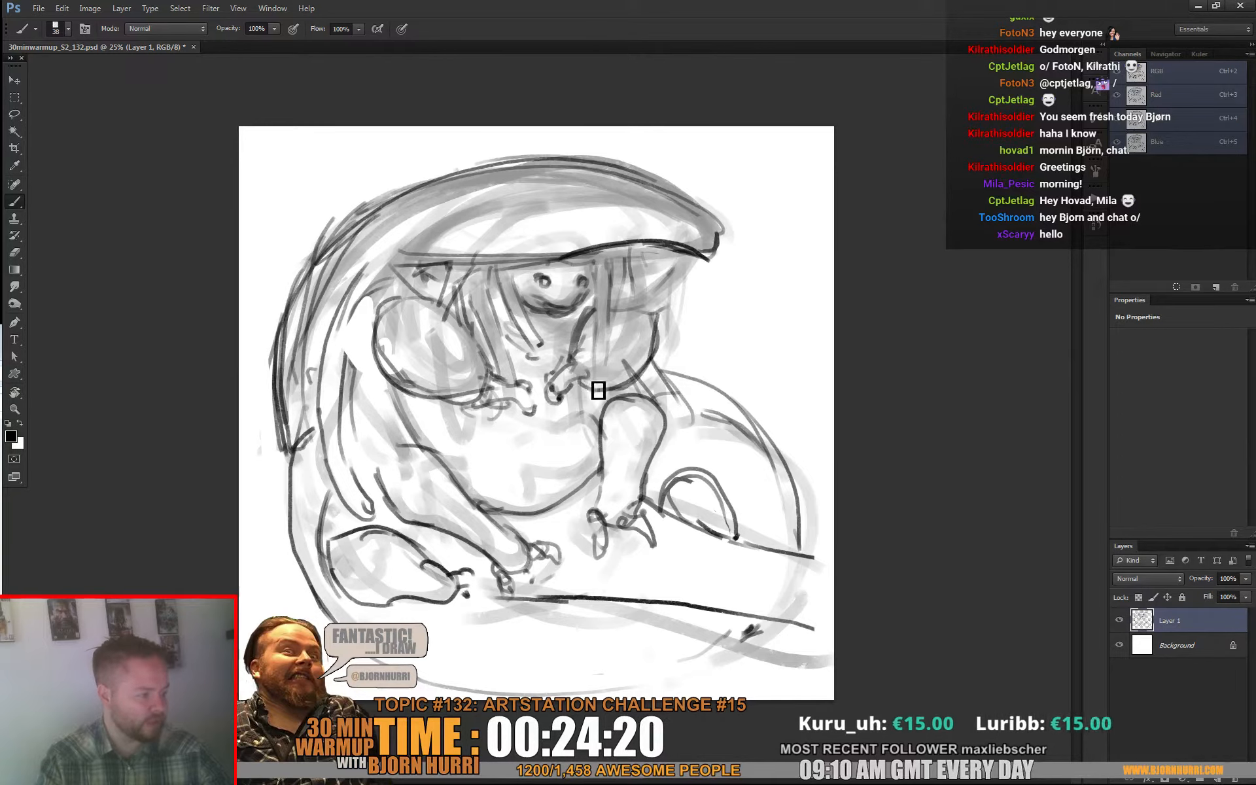
Step: Rework the small claws below the face with a 13 px brush and eraser, and set the brush size to 37 px
right_click(564, 402)
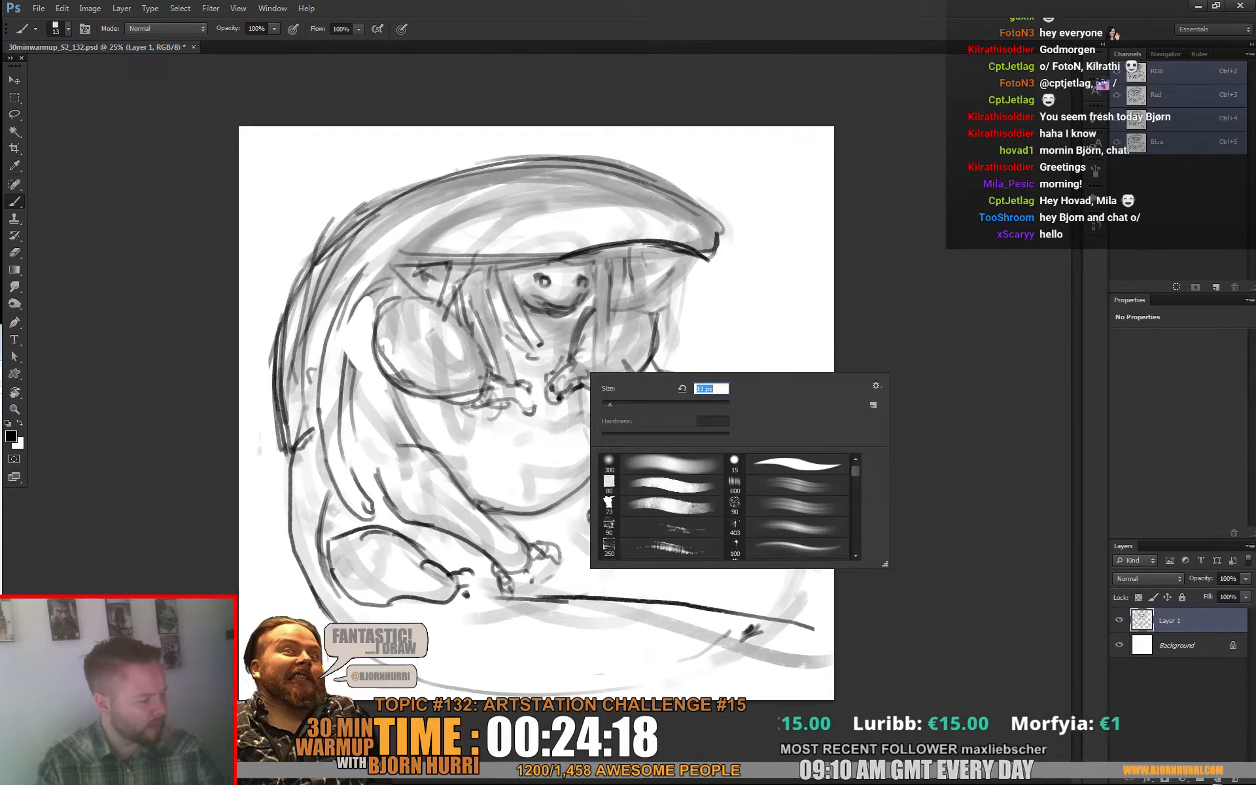
key(Return)
key(e)
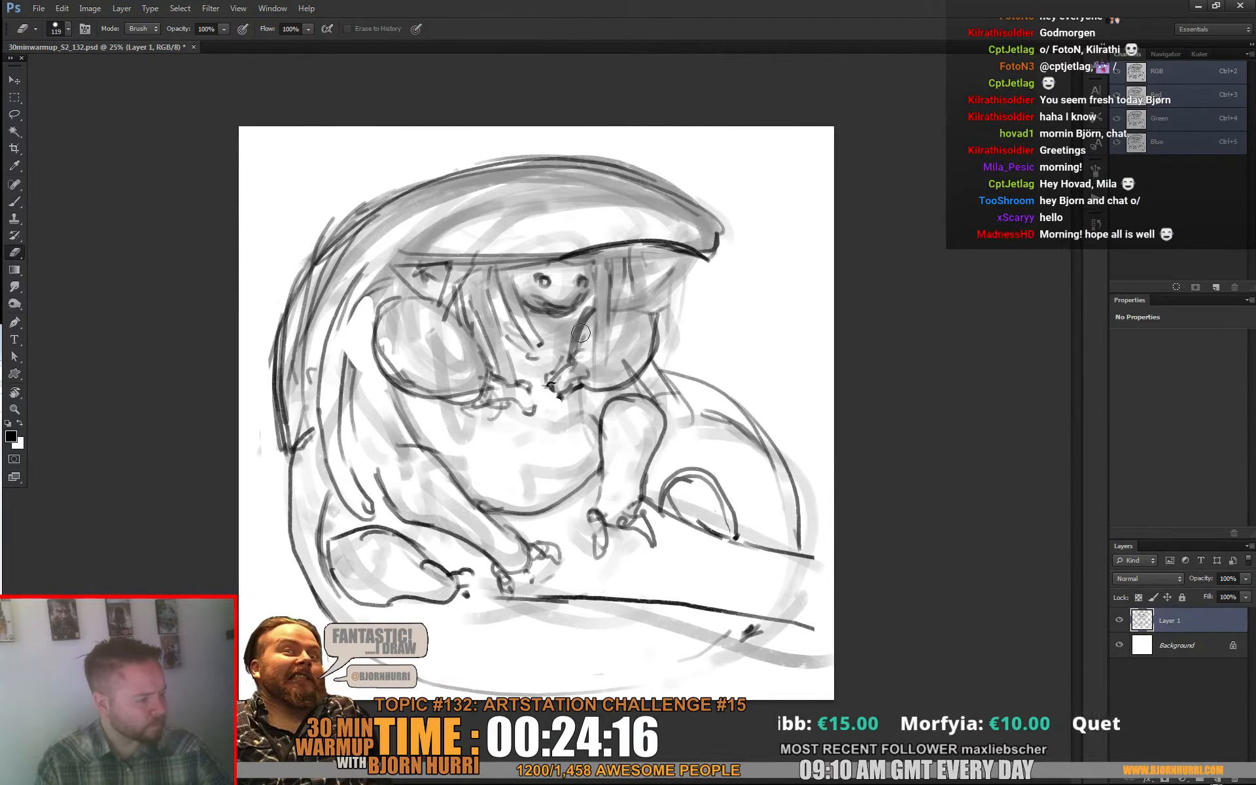
key(b)
right_click(564, 405)
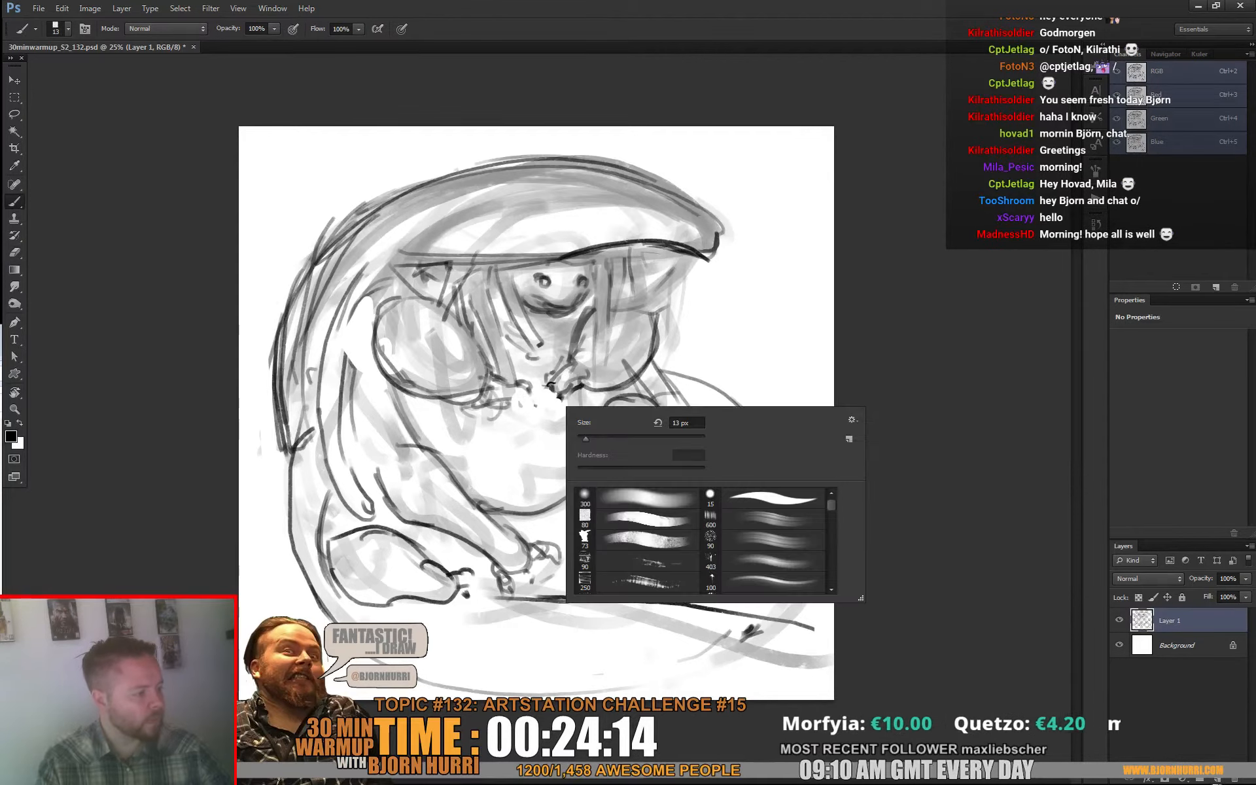
text(37)
key(Return)
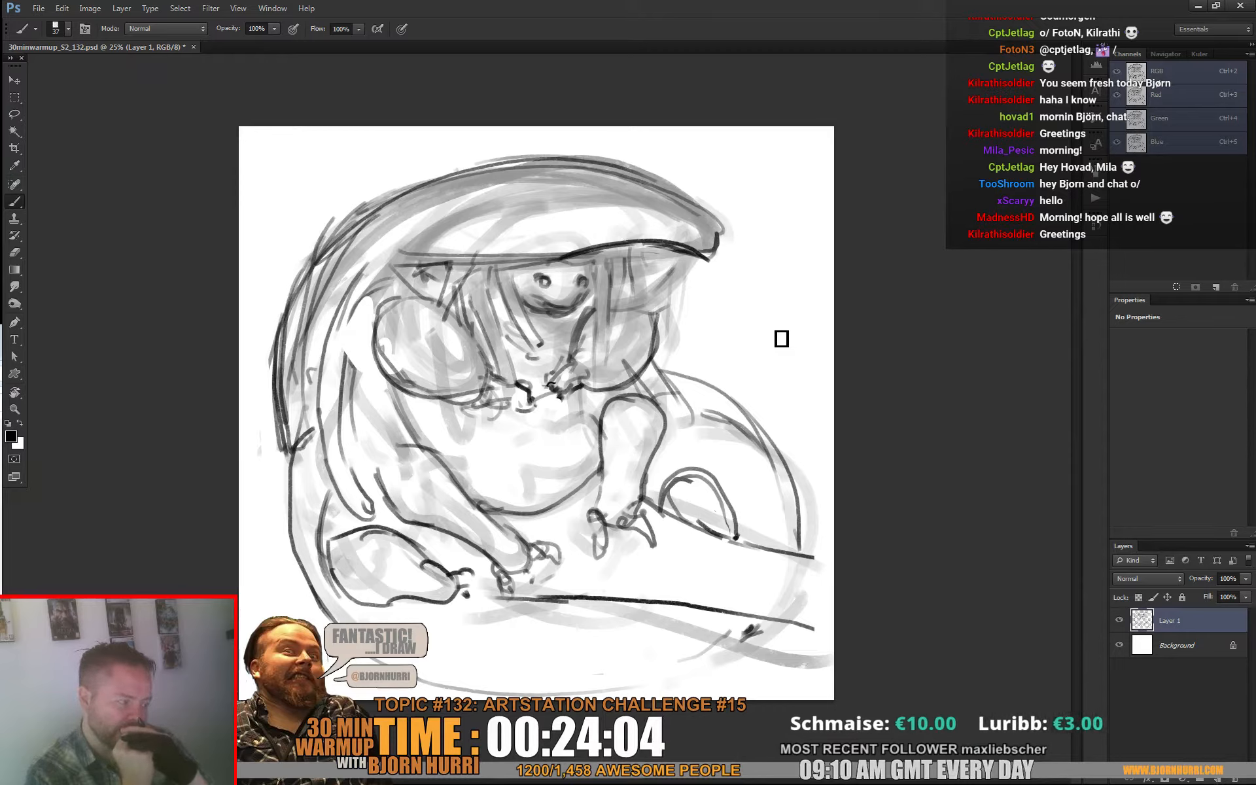
Step: Erase the far arm's clawed hand with a square eraser and redraw the arm as a tapered shape ending beside the double arch
mouse_move(697, 558)
mouse_down()
mouse_move(723, 431)
mouse_move(723, 565)
mouse_up()
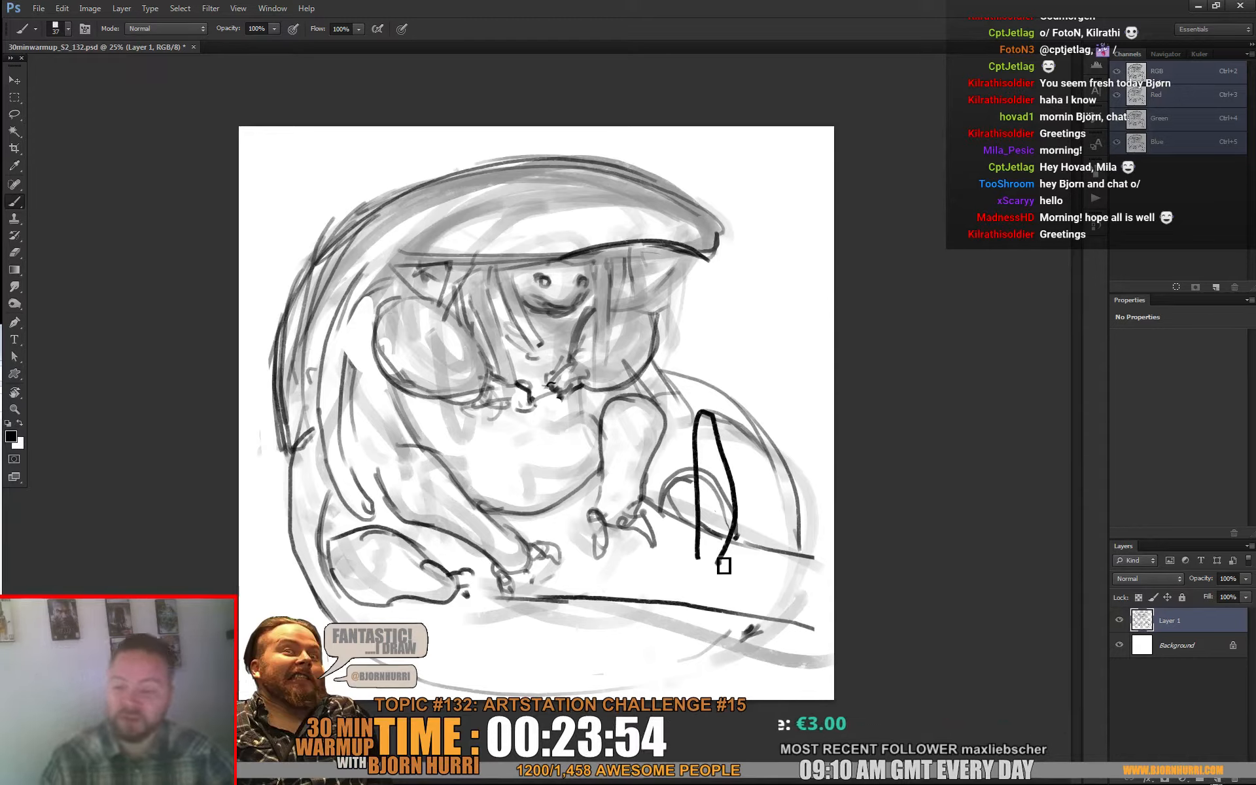
key(ctrl+z)
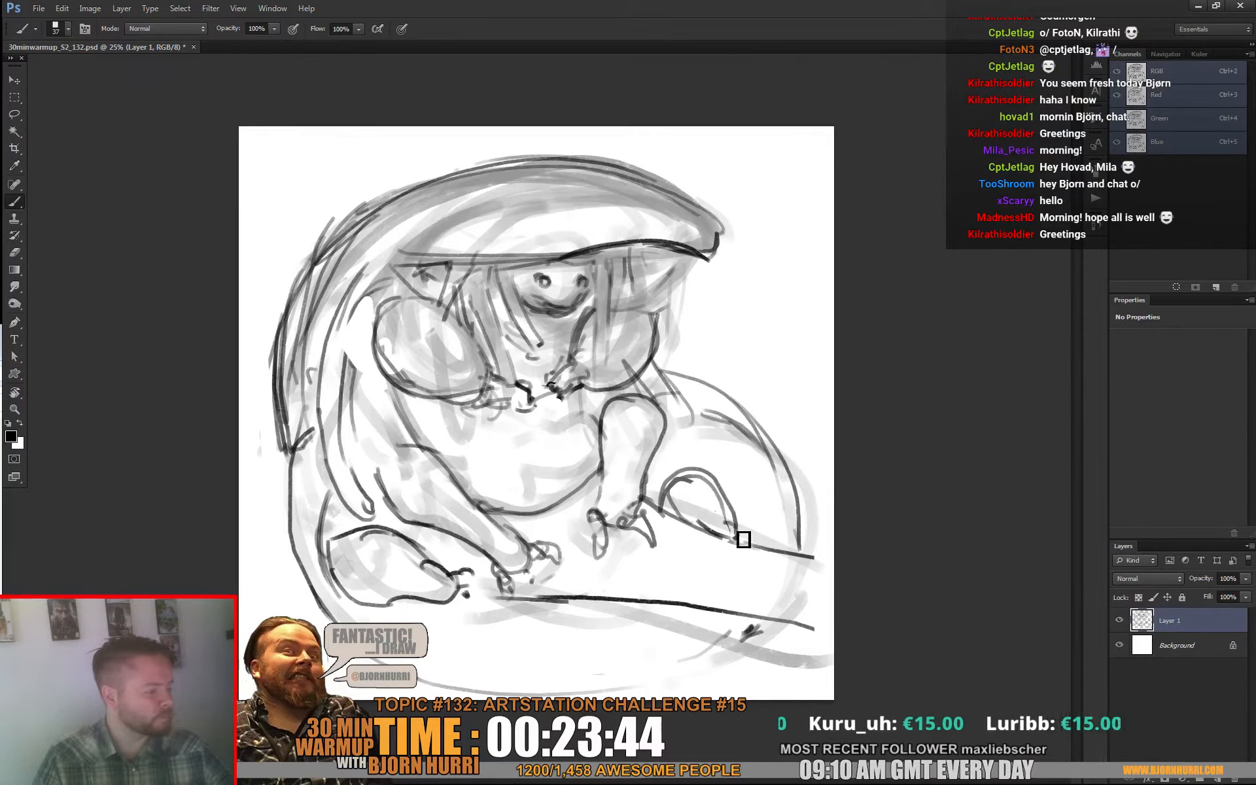
key(e)
right_click(645, 494)
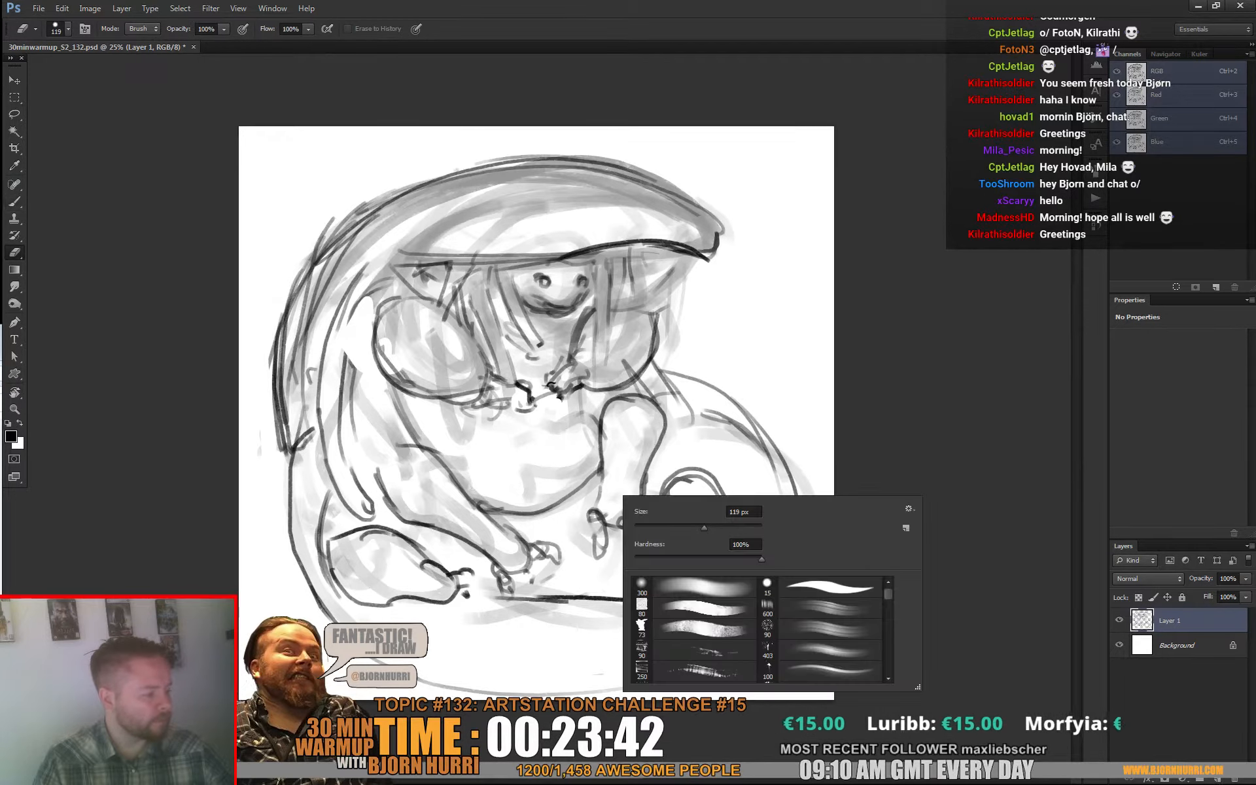
click(680, 608)
mouse_move(599, 538)
mouse_down()
mouse_move(636, 503)
mouse_move(625, 541)
mouse_move(631, 490)
mouse_up()
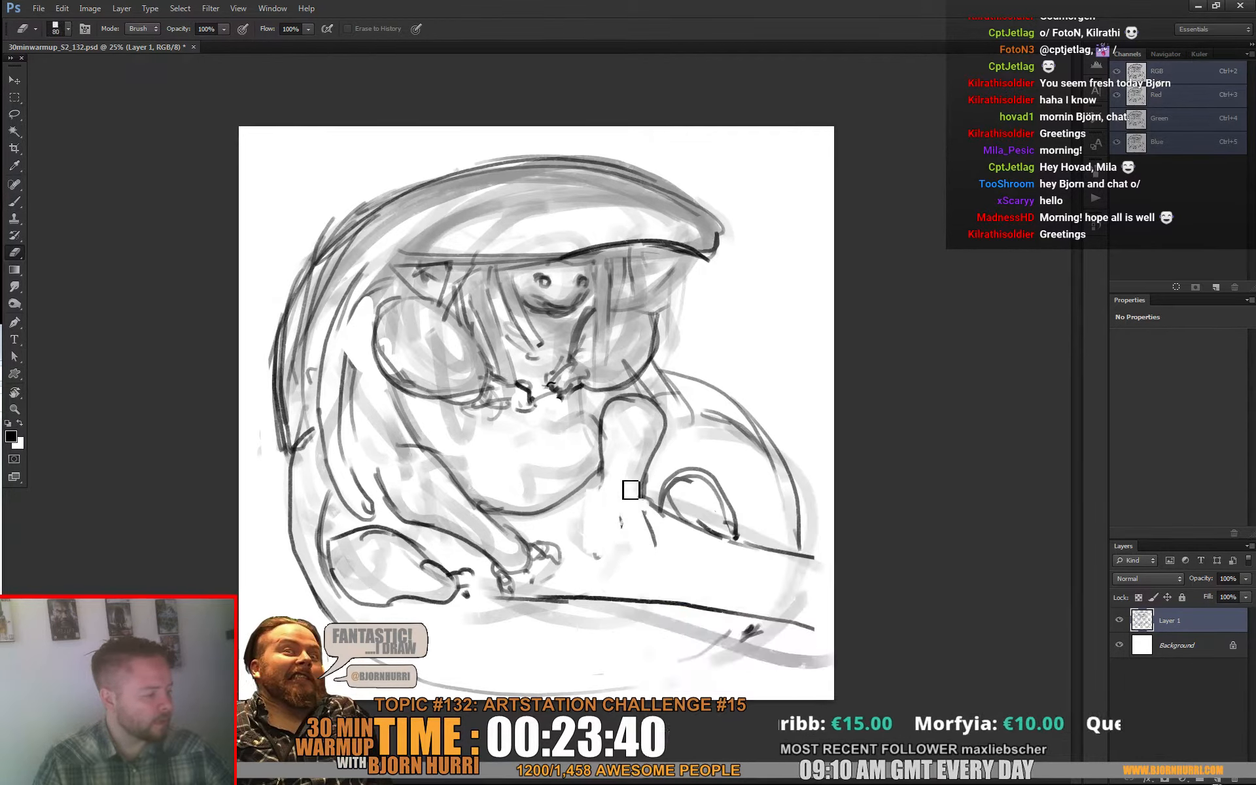
key(b)
mouse_move(668, 426)
mouse_down()
mouse_move(665, 521)
mouse_move(633, 506)
mouse_move(666, 527)
mouse_up()
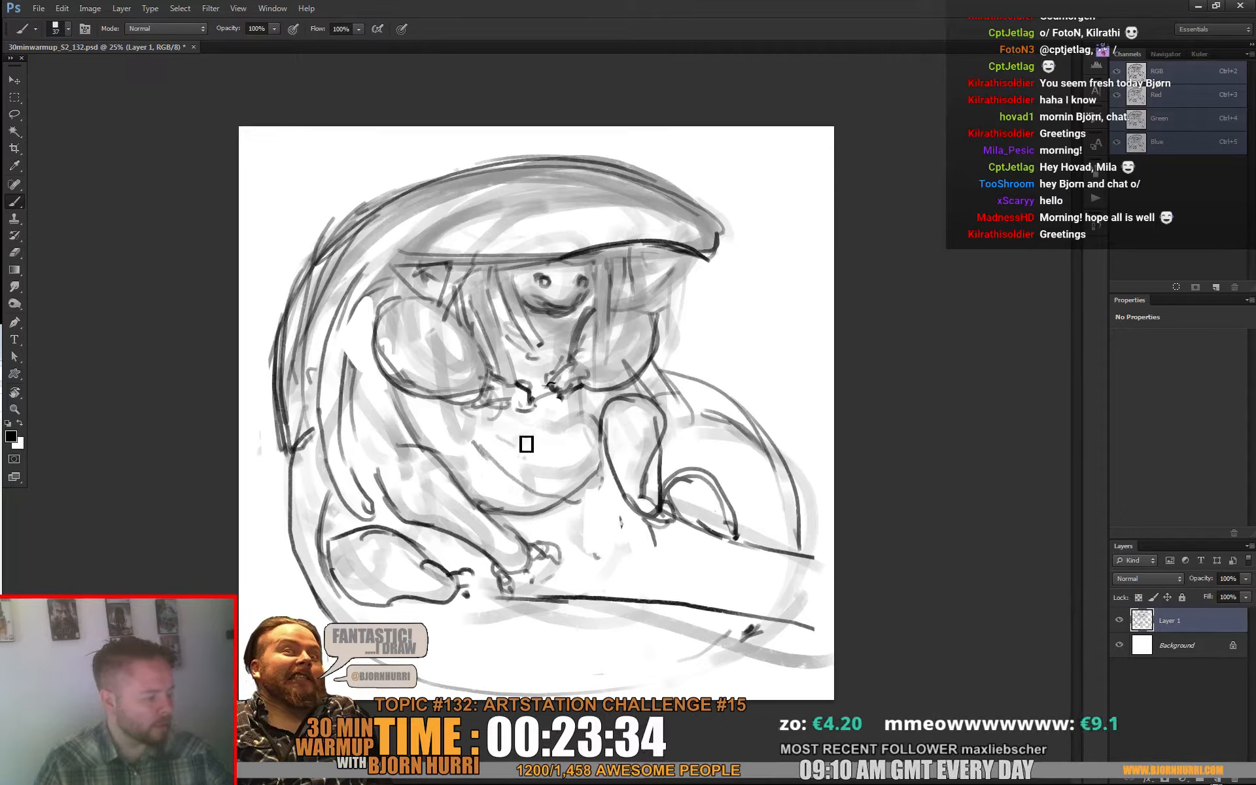
Step: Sketch curved lines across the belly and a rounded, clenched hand with dark fingers in front of the far arm
mouse_move(503, 447)
mouse_down()
mouse_move(515, 498)
mouse_move(534, 508)
mouse_move(589, 508)
mouse_move(588, 475)
mouse_move(600, 509)
mouse_move(632, 488)
mouse_move(619, 483)
mouse_move(630, 450)
mouse_move(642, 474)
mouse_move(591, 460)
mouse_move(639, 446)
mouse_move(625, 508)
mouse_move(649, 479)
mouse_move(629, 480)
mouse_move(638, 470)
mouse_move(625, 499)
mouse_move(622, 471)
mouse_move(611, 478)
mouse_move(622, 468)
mouse_move(621, 483)
mouse_move(603, 450)
mouse_move(592, 475)
mouse_move(611, 441)
mouse_move(633, 482)
mouse_up()
key(e)
key(b)
drag(603, 465, 615, 483)
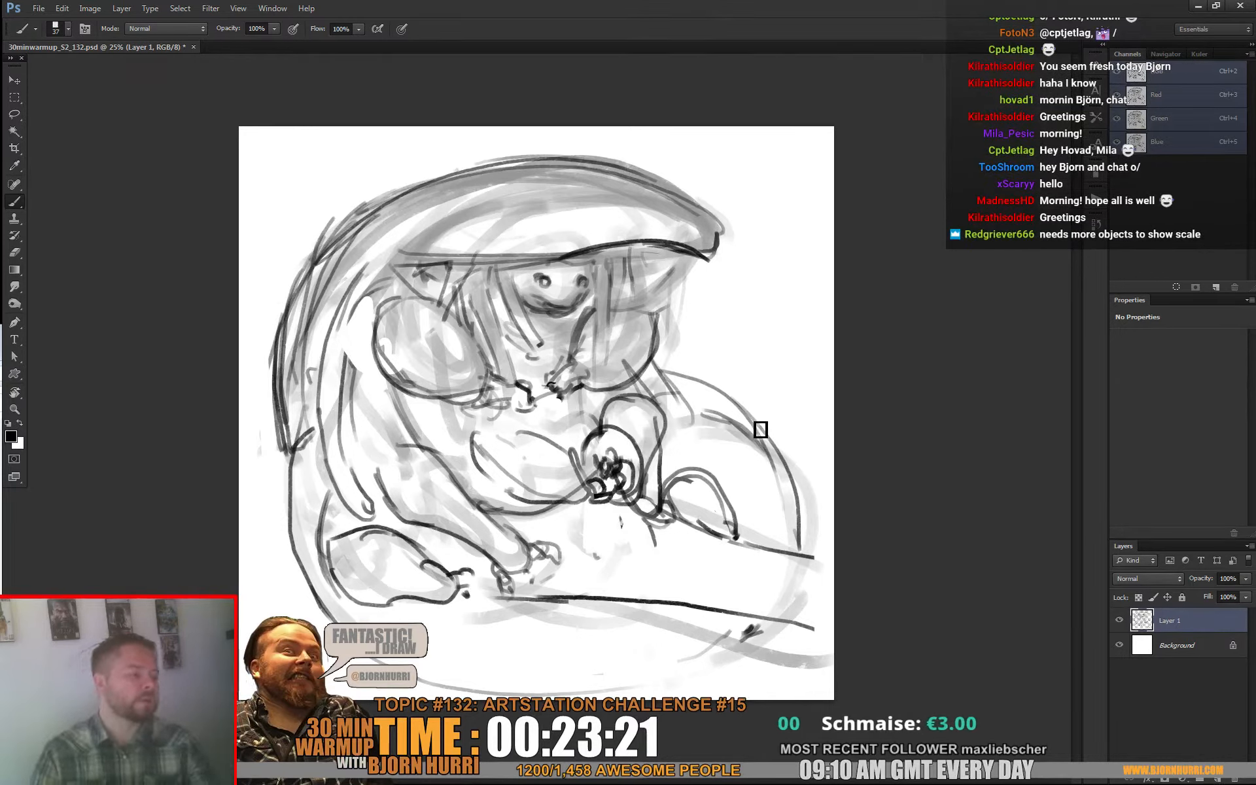
Step: Erase the far small claw below the face and redraw it as a small hand over the far rounded form
key(e)
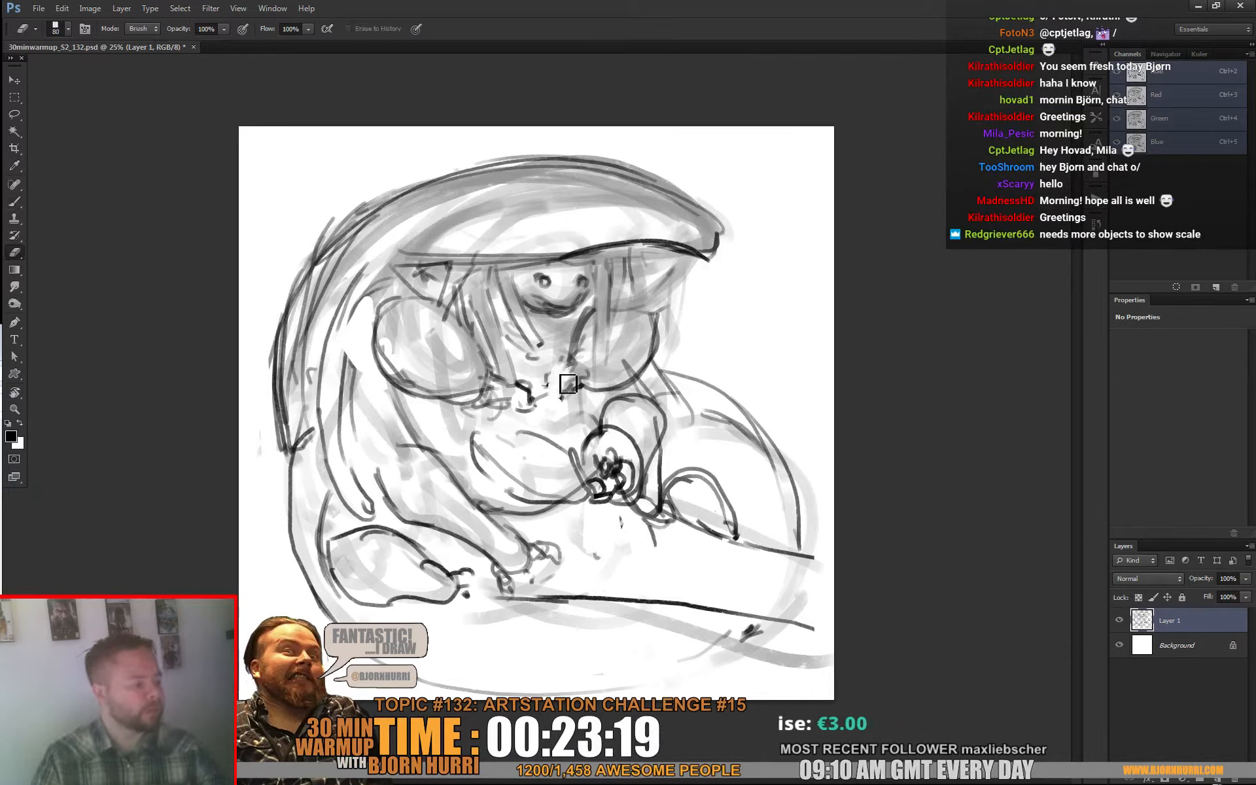
drag(567, 384, 568, 395)
key(b)
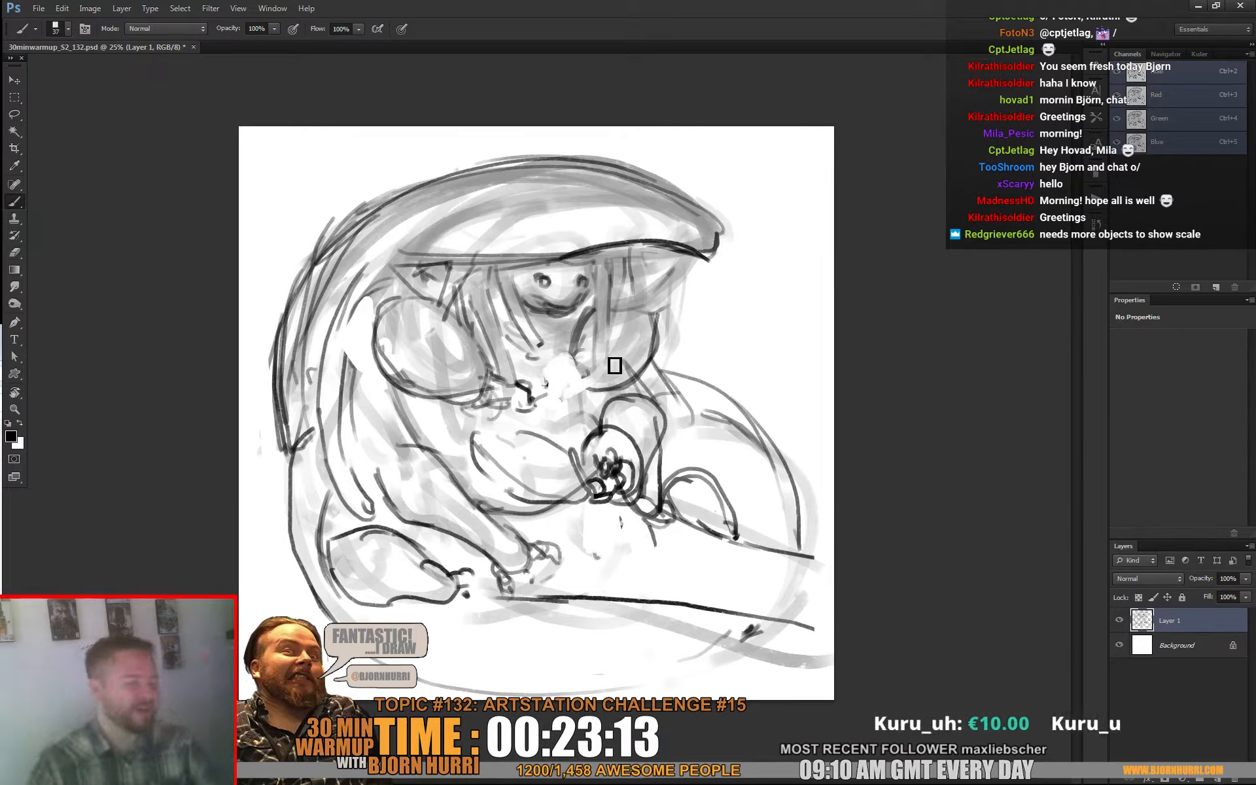
mouse_move(591, 376)
mouse_down()
mouse_move(614, 367)
mouse_move(628, 384)
mouse_move(599, 384)
mouse_move(611, 406)
mouse_move(628, 400)
mouse_move(623, 413)
mouse_move(630, 380)
mouse_move(634, 393)
mouse_move(626, 380)
mouse_move(617, 403)
mouse_up()
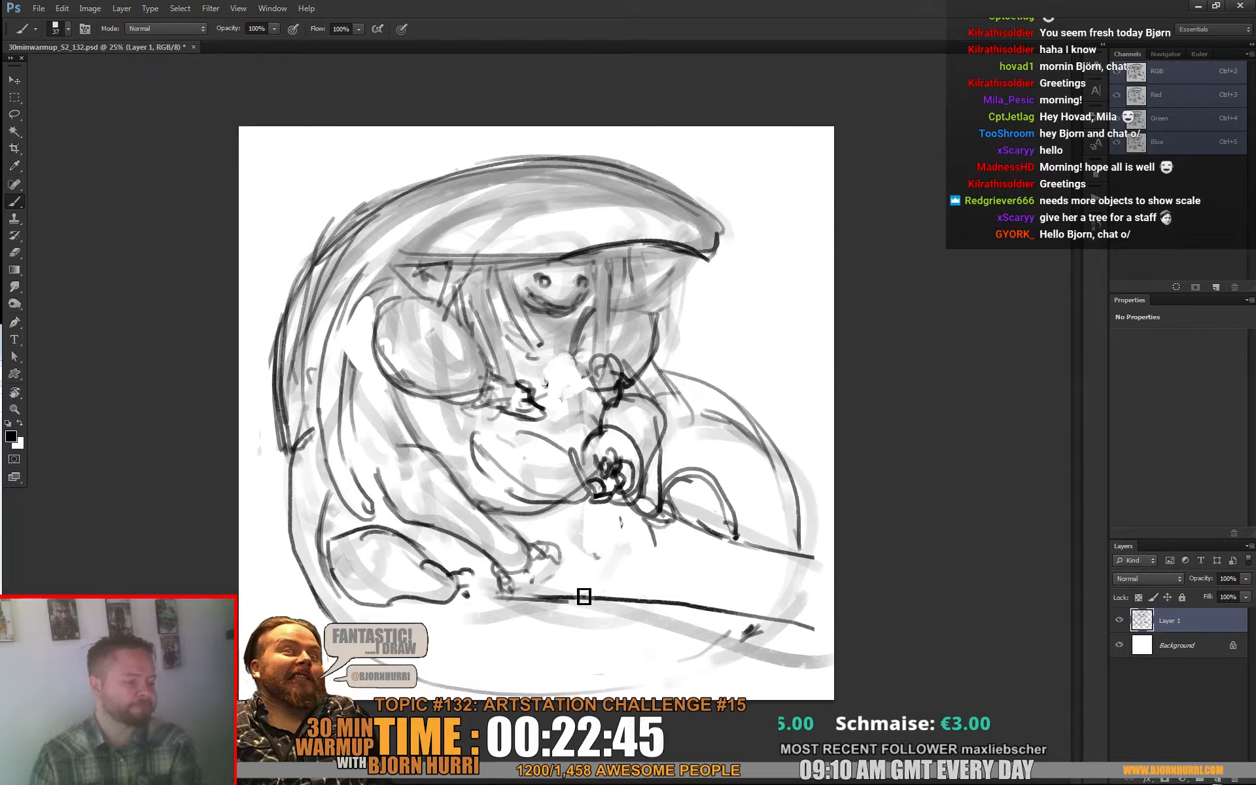
Step: Redraw the foreground ground line as a broad arch, erase the old line's end, and strengthen the hood's upper back edge
drag(629, 602, 429, 631)
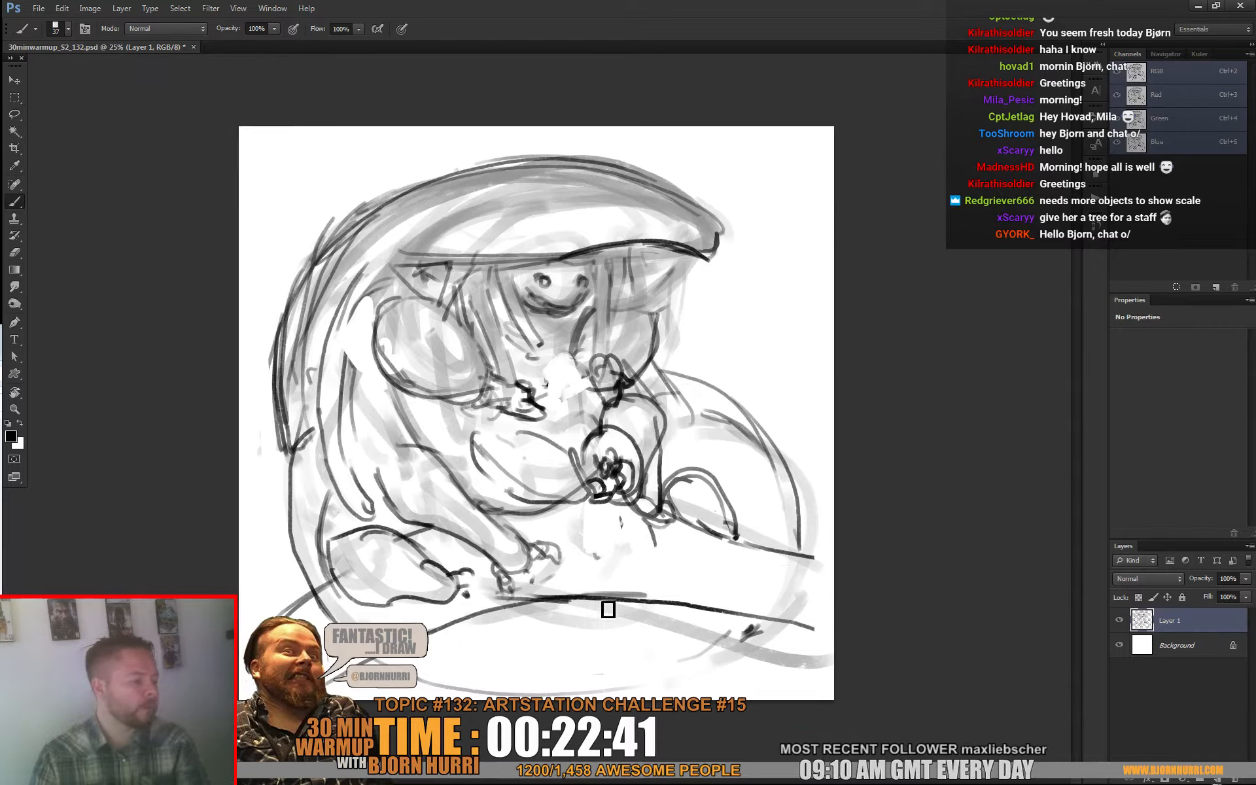
mouse_move(762, 645)
mouse_down()
mouse_move(805, 654)
mouse_move(796, 622)
mouse_move(735, 634)
mouse_up()
key(e)
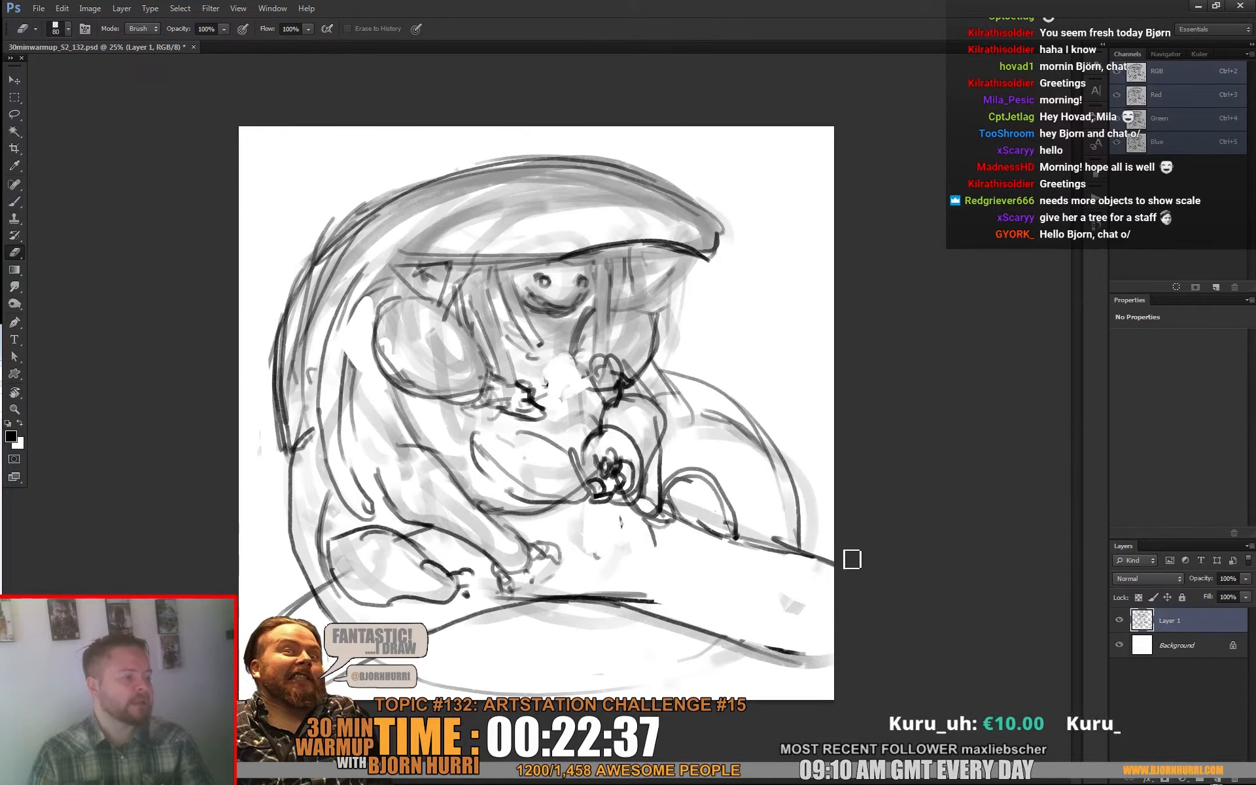
key(b)
drag(356, 234, 517, 172)
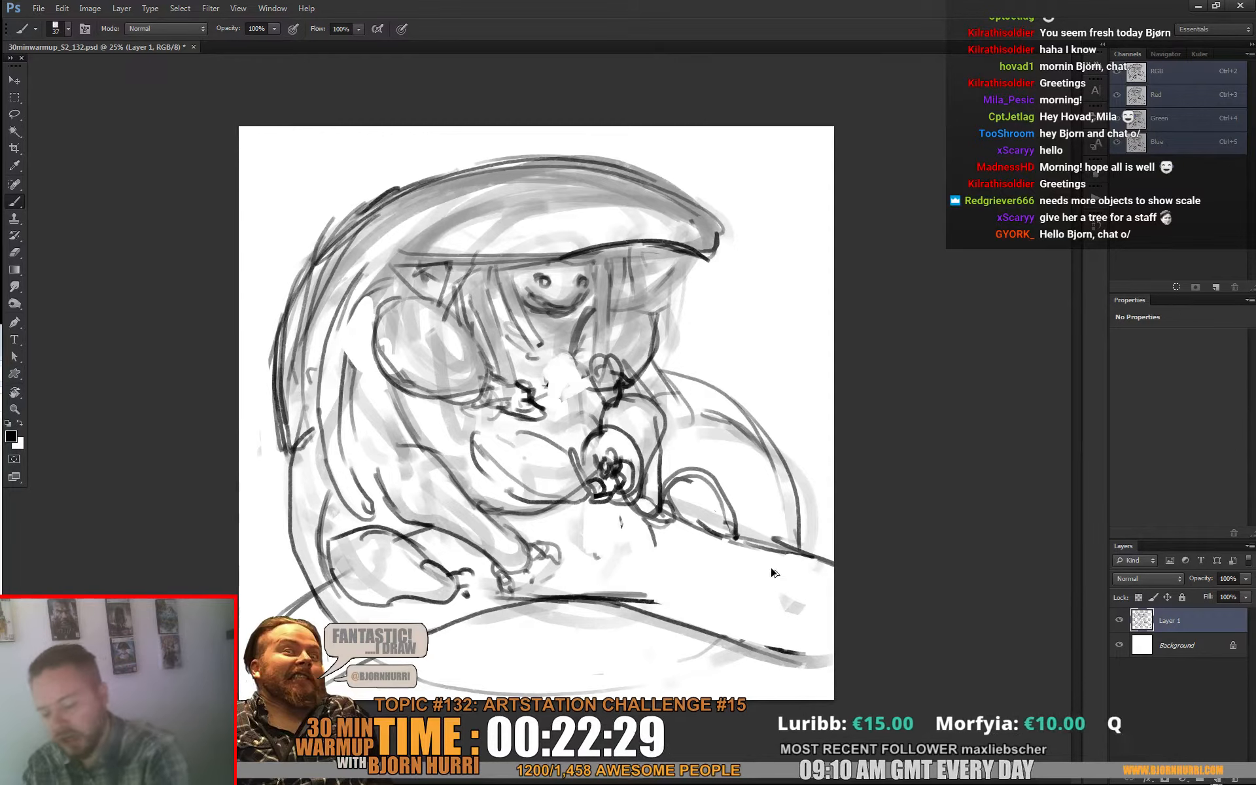
Step: Sketch a small seated figure on a new layer at the end of the ground line and shift it slightly toward the canvas edge
key(ctrl+shift+alt+n)
mouse_move(751, 588)
mouse_down()
mouse_move(723, 579)
mouse_move(765, 481)
mouse_move(744, 475)
mouse_move(754, 503)
mouse_move(777, 481)
mouse_move(795, 501)
mouse_move(793, 546)
mouse_move(784, 559)
mouse_move(755, 533)
mouse_move(724, 548)
mouse_move(721, 528)
mouse_move(748, 546)
mouse_move(715, 516)
mouse_move(730, 536)
mouse_move(757, 522)
mouse_move(742, 533)
mouse_move(760, 538)
mouse_move(762, 505)
mouse_move(783, 495)
mouse_move(795, 540)
mouse_up()
mouse_move(731, 567)
mouse_down()
mouse_move(748, 586)
mouse_move(737, 586)
mouse_move(765, 577)
mouse_move(732, 573)
mouse_move(794, 564)
mouse_move(792, 583)
mouse_move(758, 574)
mouse_move(793, 566)
mouse_move(791, 548)
mouse_move(753, 561)
mouse_up()
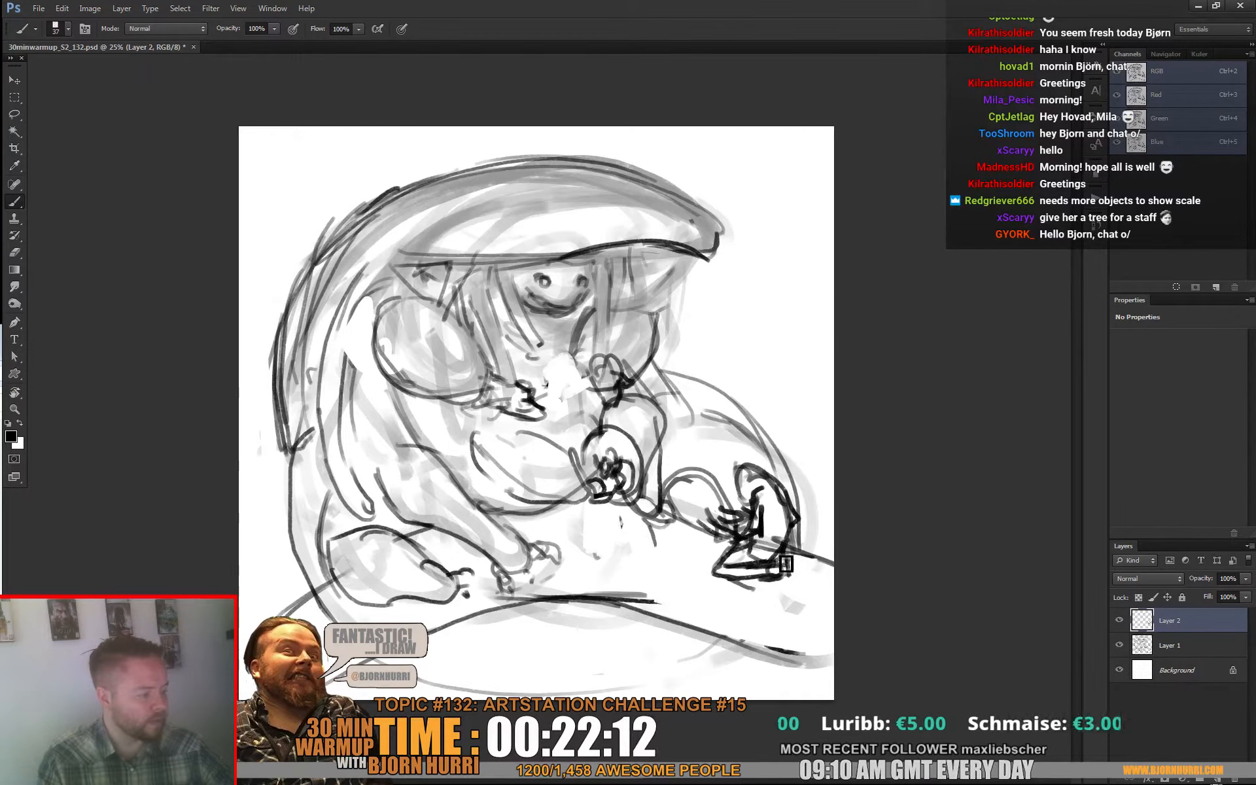
mouse_move(727, 524)
mouse_down()
mouse_move(762, 512)
mouse_move(835, 512)
mouse_up()
key(v)
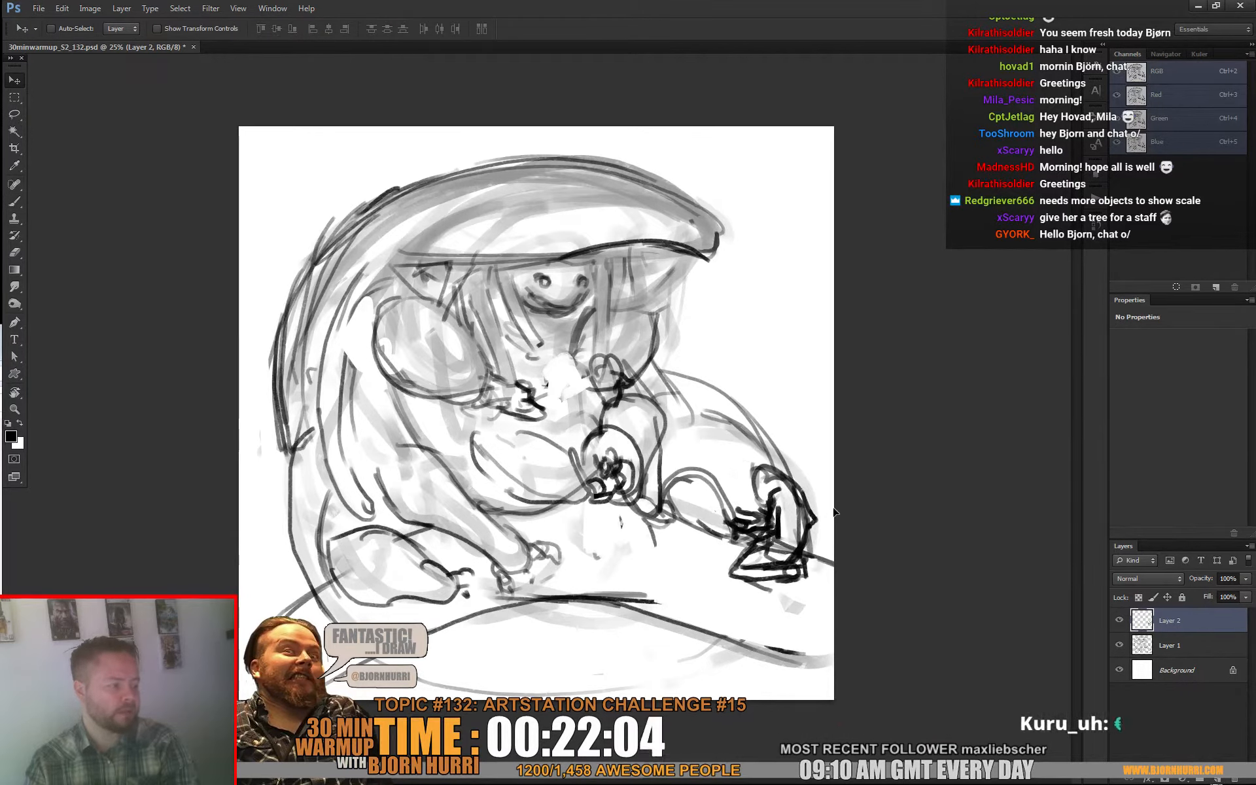
key(b)
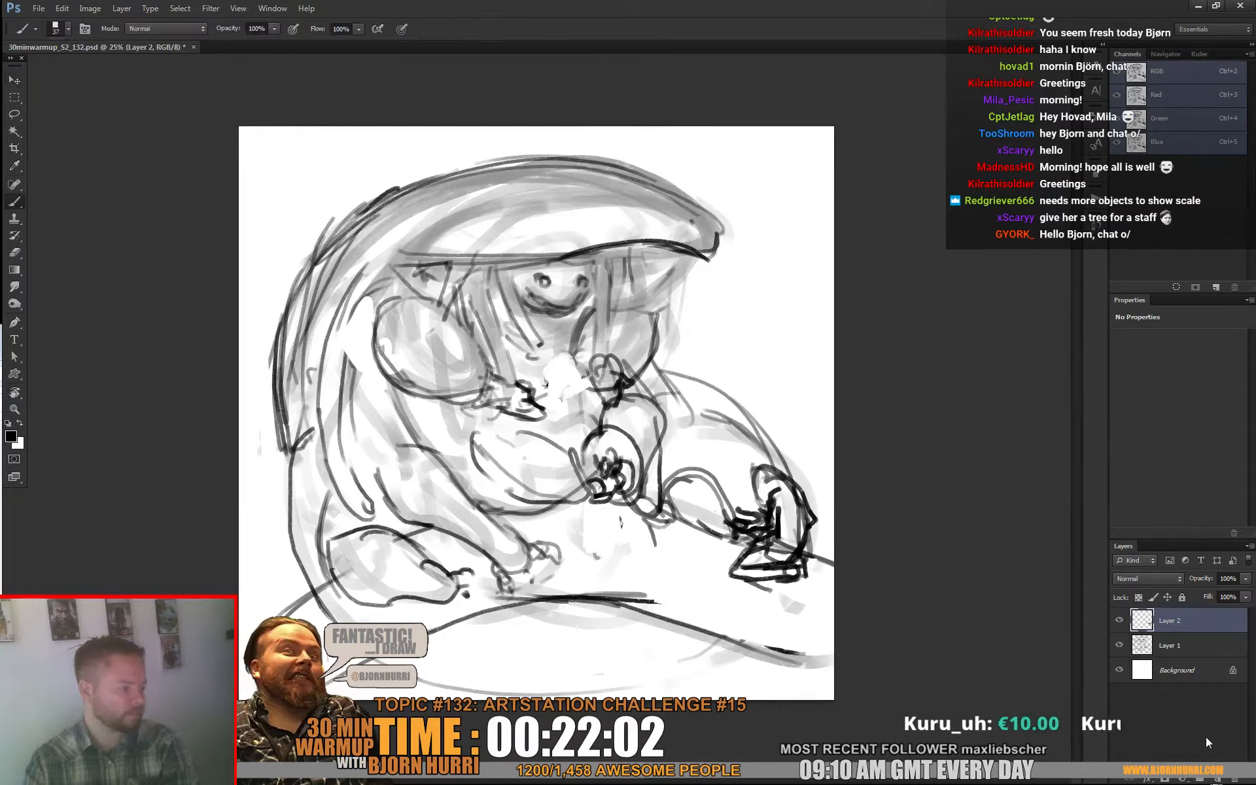
drag(752, 400, 757, 316)
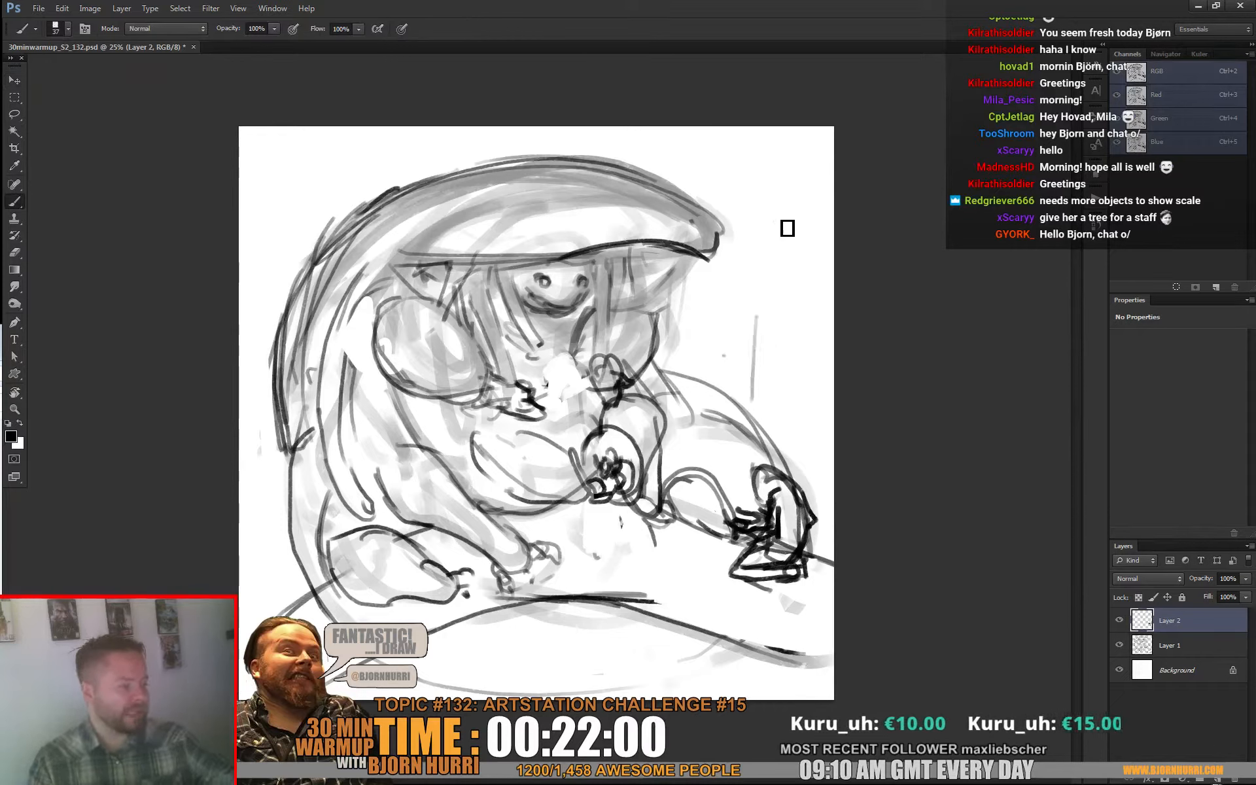
drag(779, 203, 787, 273)
drag(801, 370, 802, 422)
key(ctrl+z)
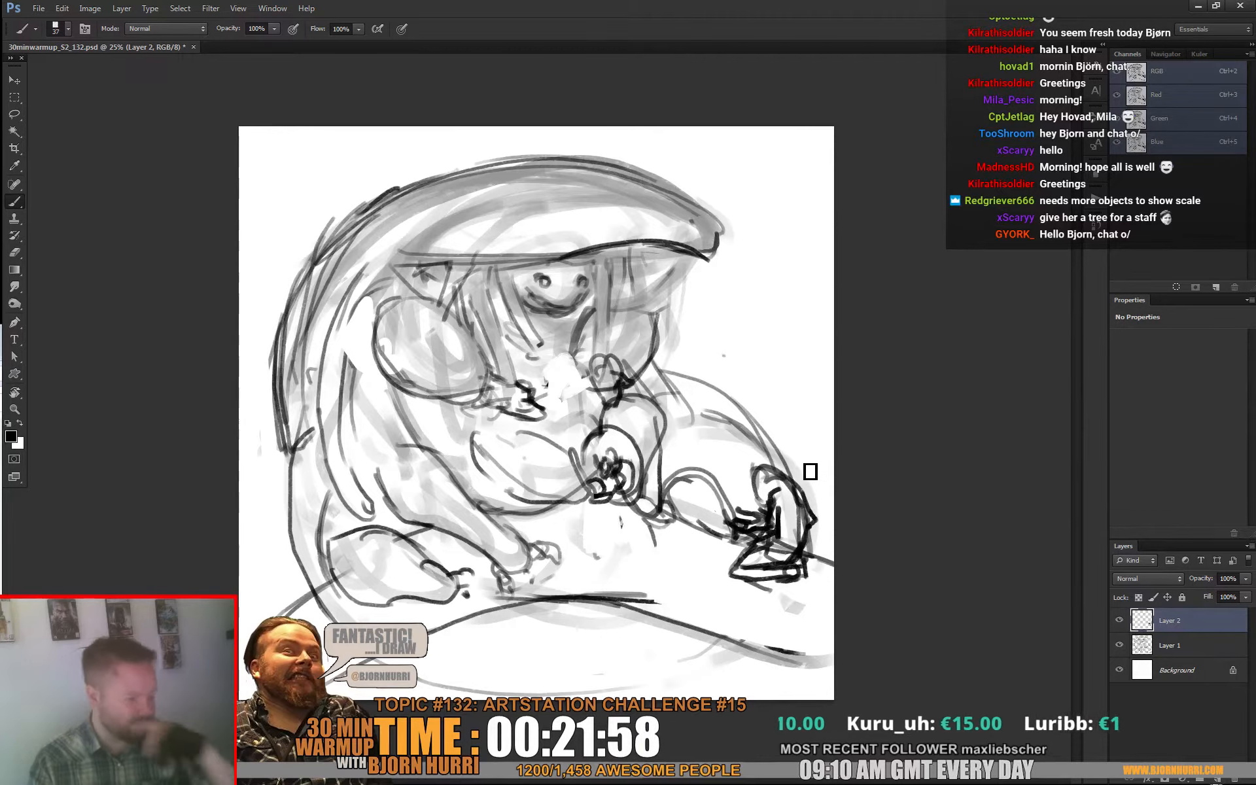
Step: Sketch short curved ground contour lines between the creature's clenched hand and the small seated figure
mouse_move(575, 524)
mouse_down()
mouse_move(660, 541)
mouse_move(617, 544)
mouse_move(712, 584)
mouse_up()
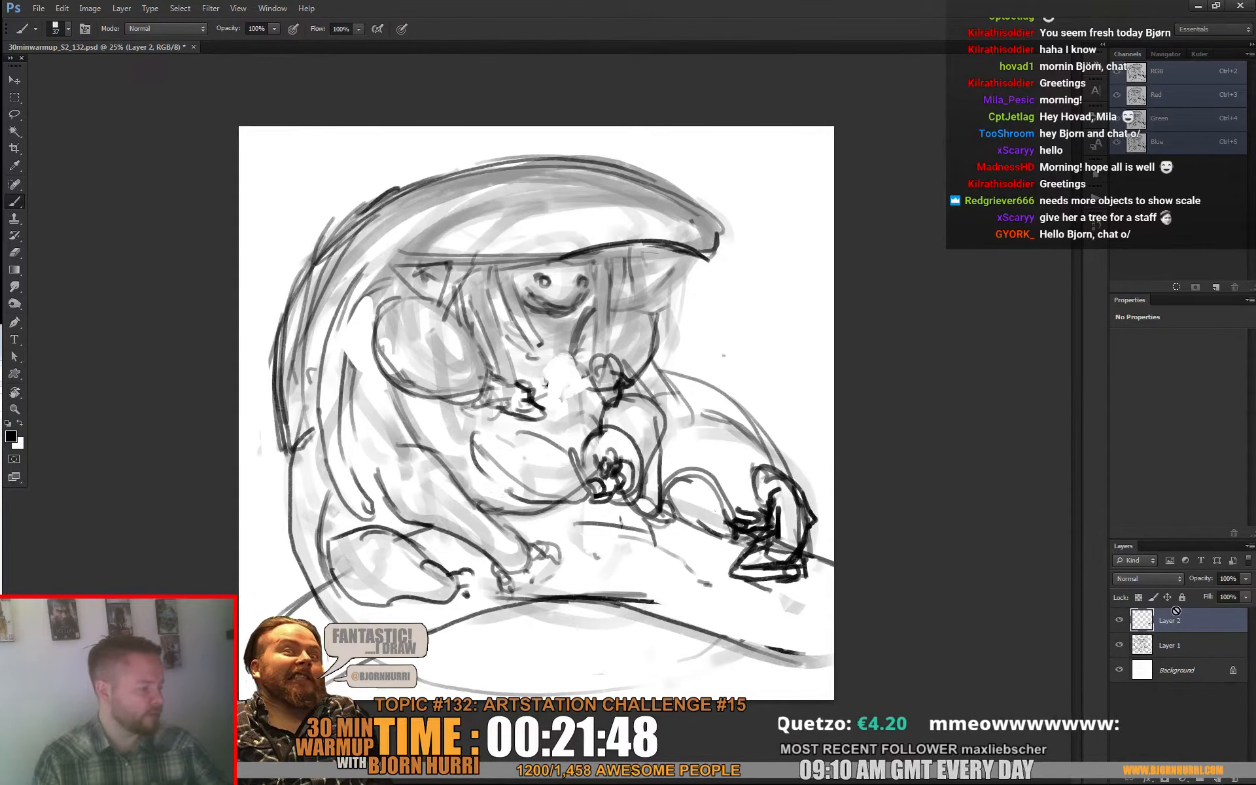
Step: On Layer 1, erase dark shading inside the hood and redraw the hood's lower rim, front tip and the triangular ear beneath it
click(1180, 644)
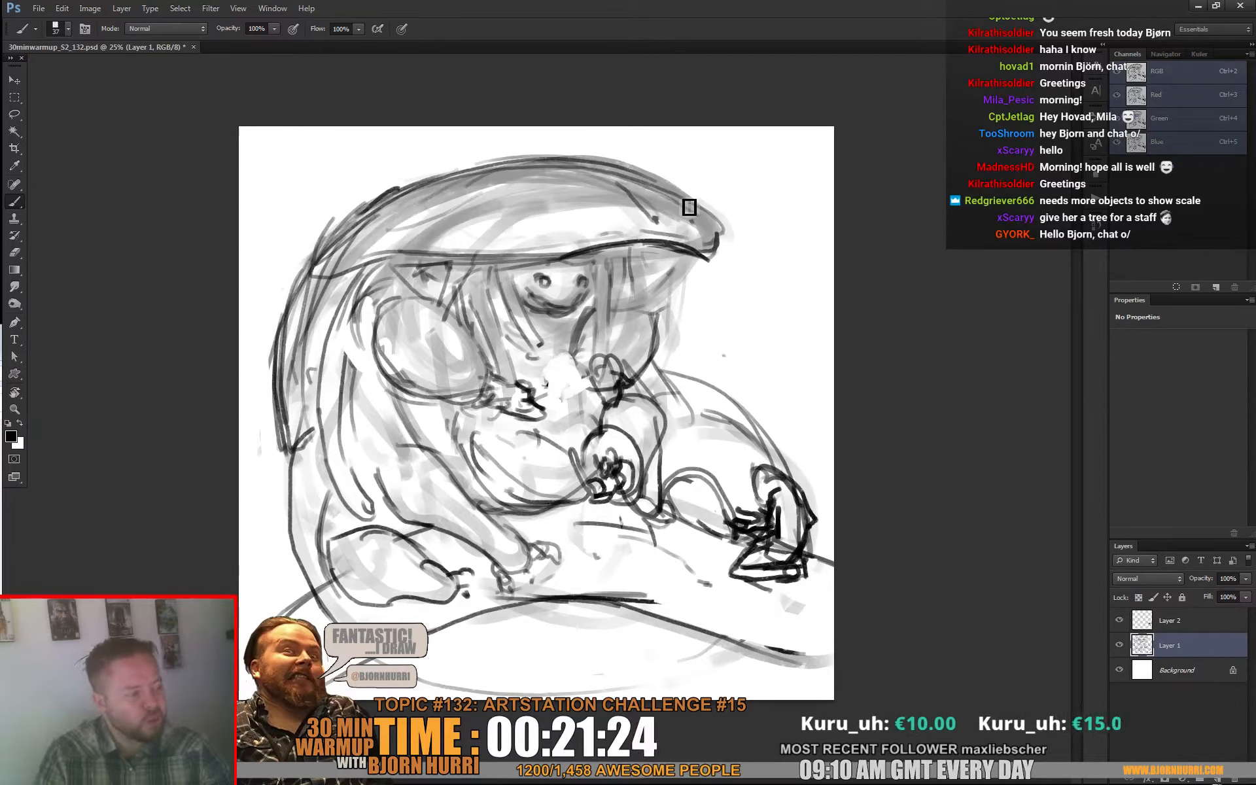
key(e)
mouse_move(651, 216)
mouse_down()
mouse_move(617, 186)
mouse_move(572, 204)
mouse_move(678, 210)
mouse_move(549, 185)
mouse_move(392, 231)
mouse_move(627, 209)
mouse_move(523, 189)
mouse_move(549, 181)
mouse_move(407, 209)
mouse_move(615, 193)
mouse_move(522, 213)
mouse_move(605, 203)
mouse_move(655, 176)
mouse_move(465, 236)
mouse_up()
key(b)
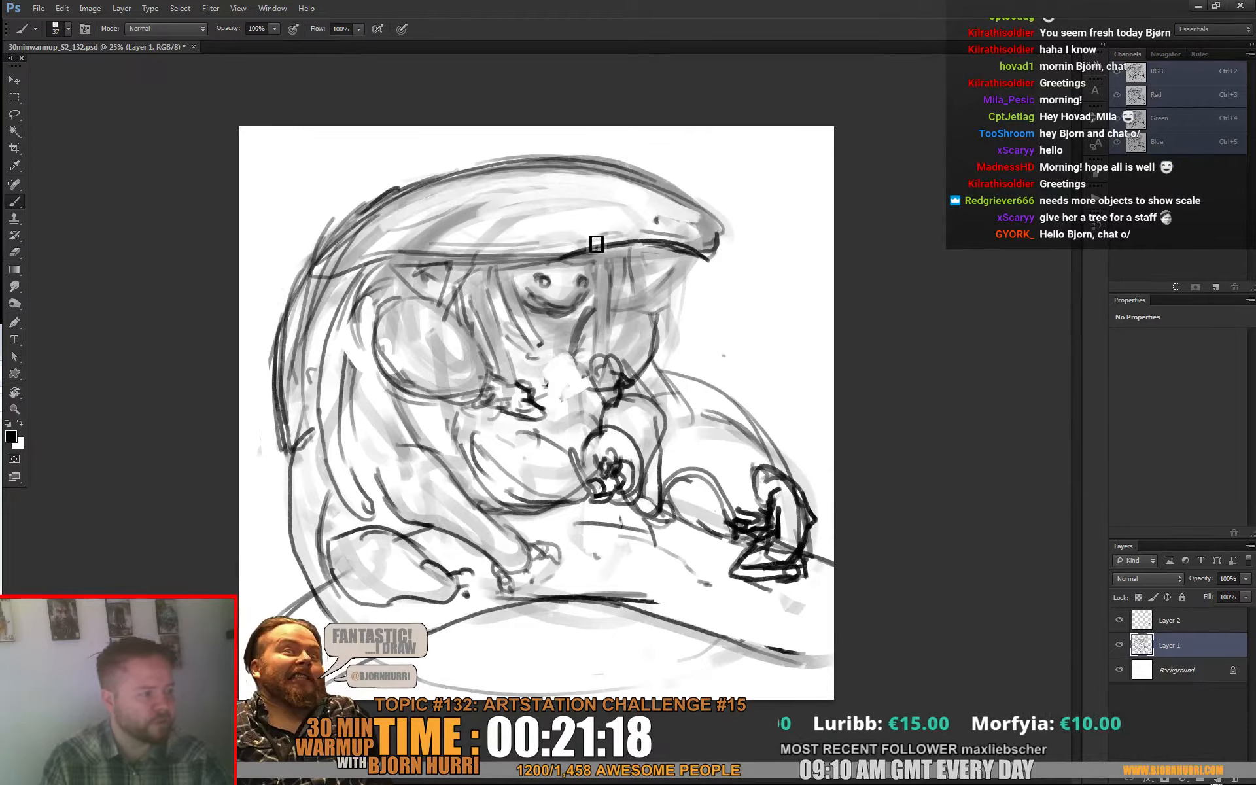
drag(662, 235, 722, 235)
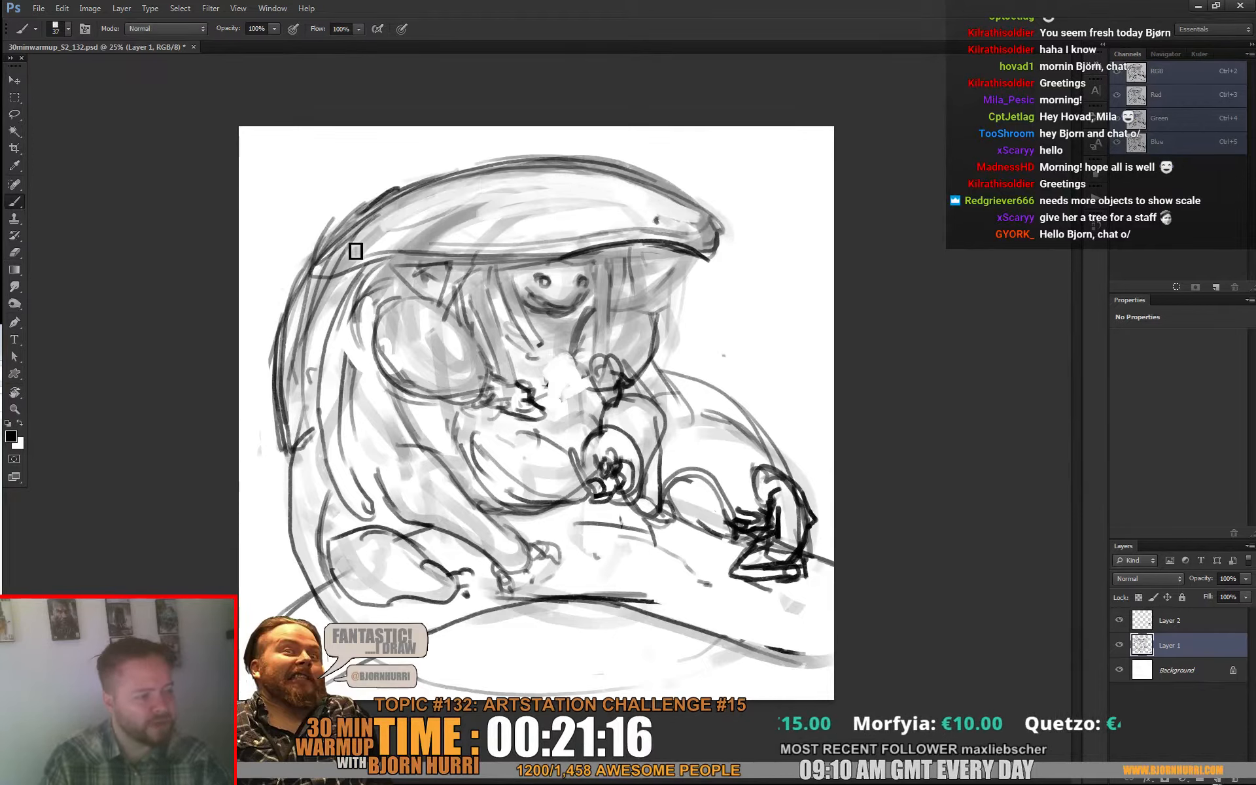
drag(418, 265, 442, 292)
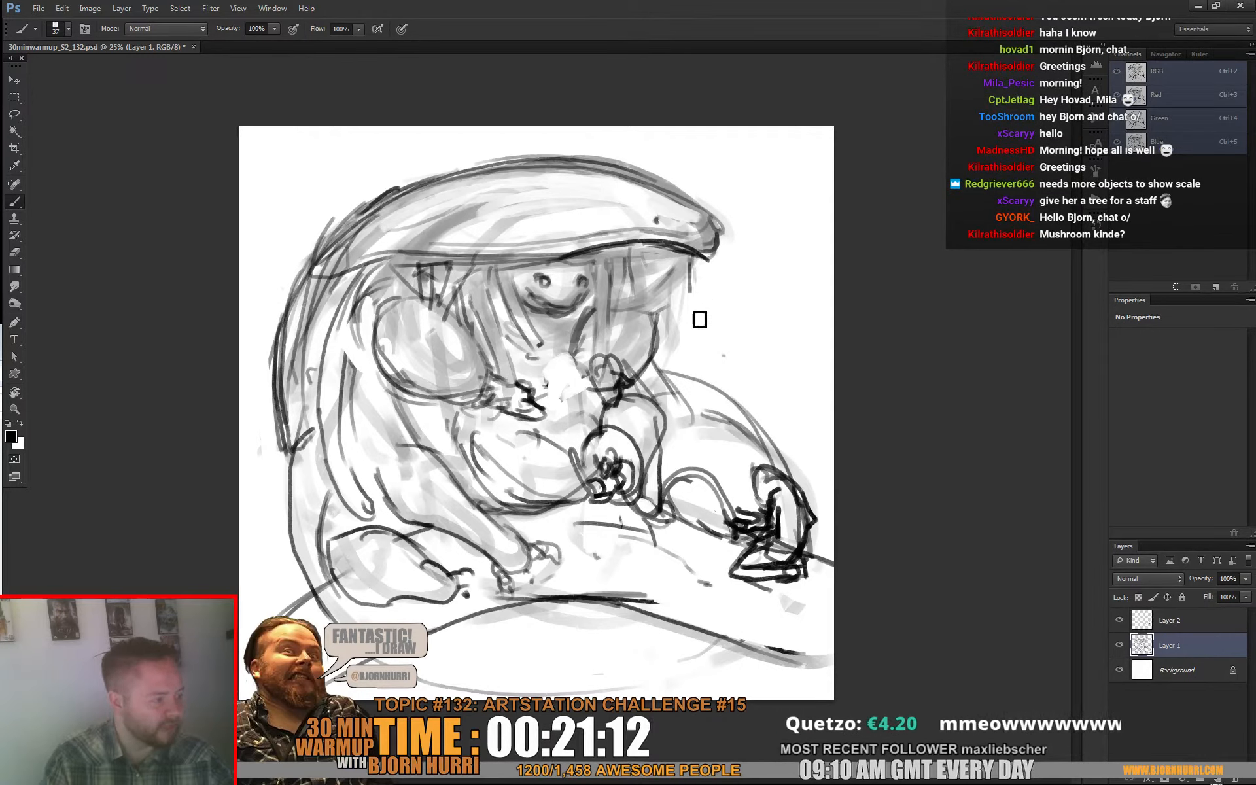
Step: Sketch long hanging strands beneath the hood's front tip, running down toward the creature's knee
drag(675, 258, 683, 374)
drag(682, 280, 670, 373)
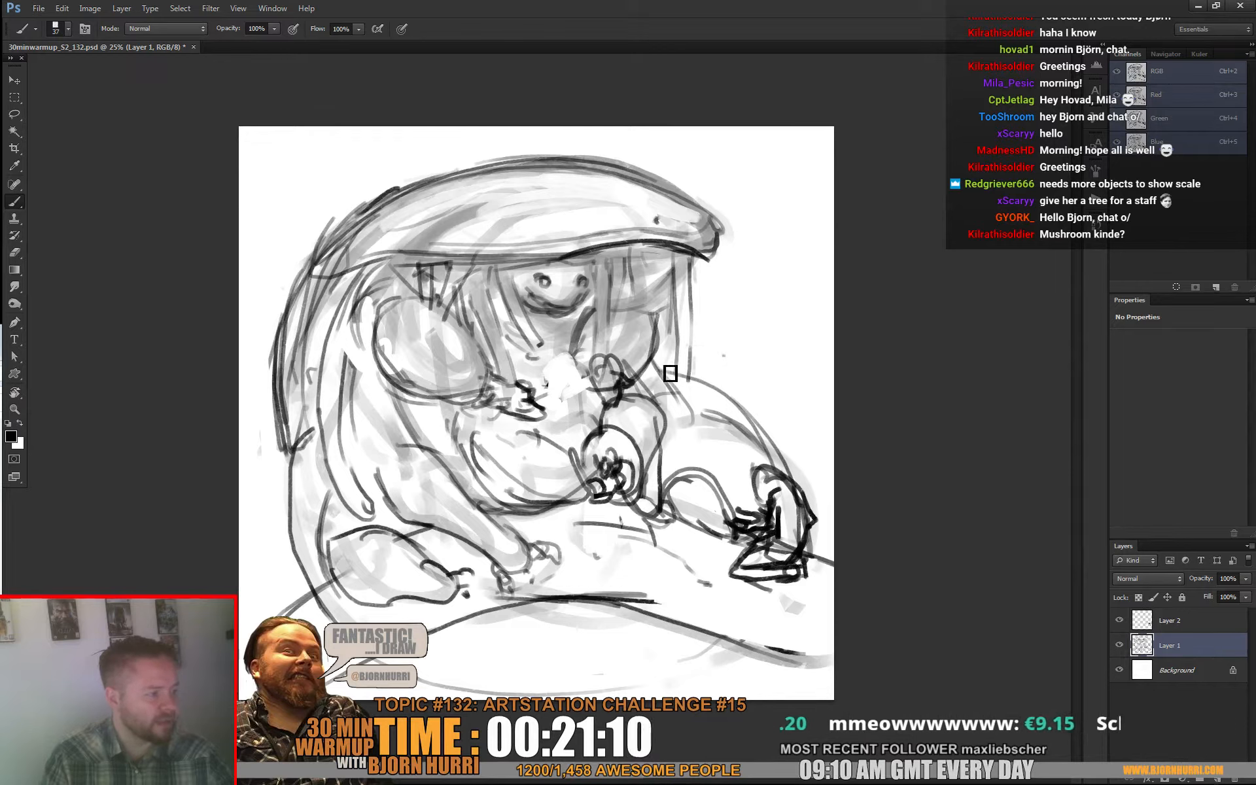
drag(671, 312, 666, 363)
drag(700, 265, 696, 287)
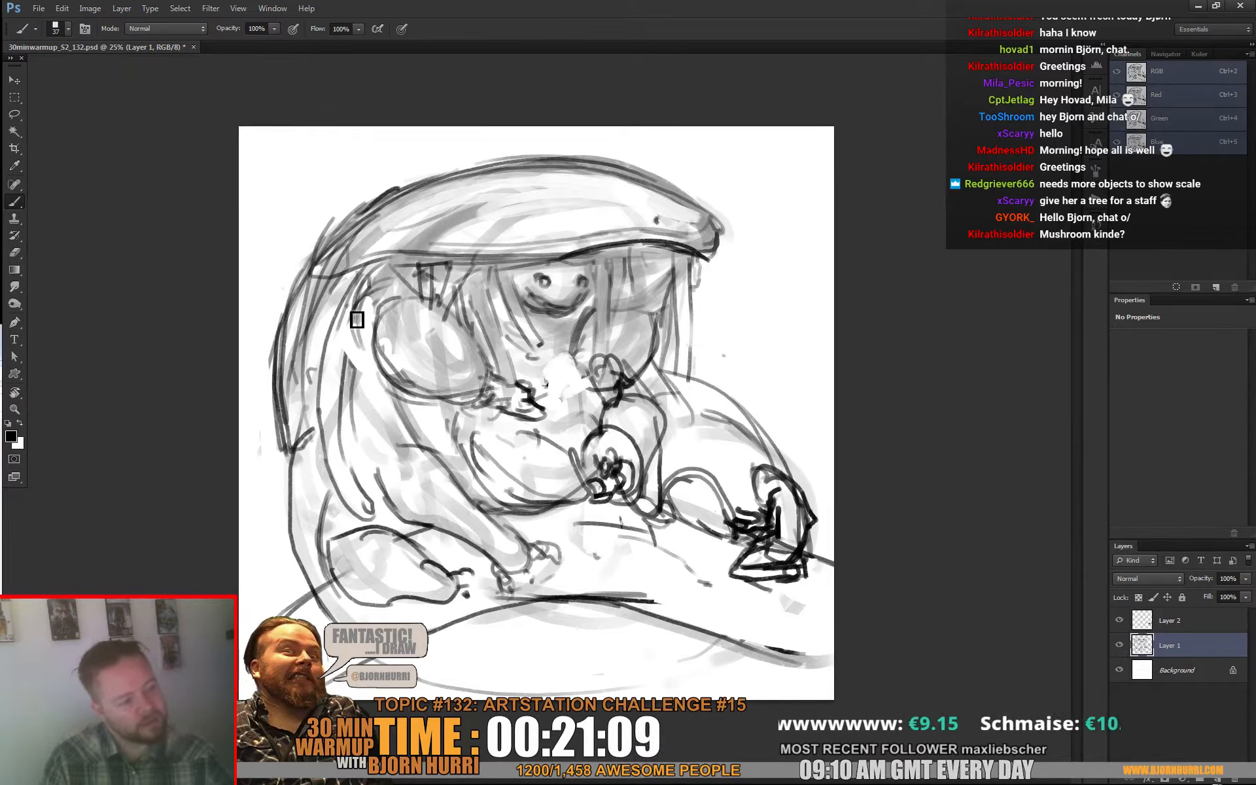
Step: Sketch long curved strands down the creature's back, extending the cloak outline outward toward the ground and canvas edge
drag(353, 316, 293, 433)
mouse_move(317, 298)
mouse_down()
mouse_move(287, 423)
mouse_move(288, 535)
mouse_move(288, 573)
mouse_up()
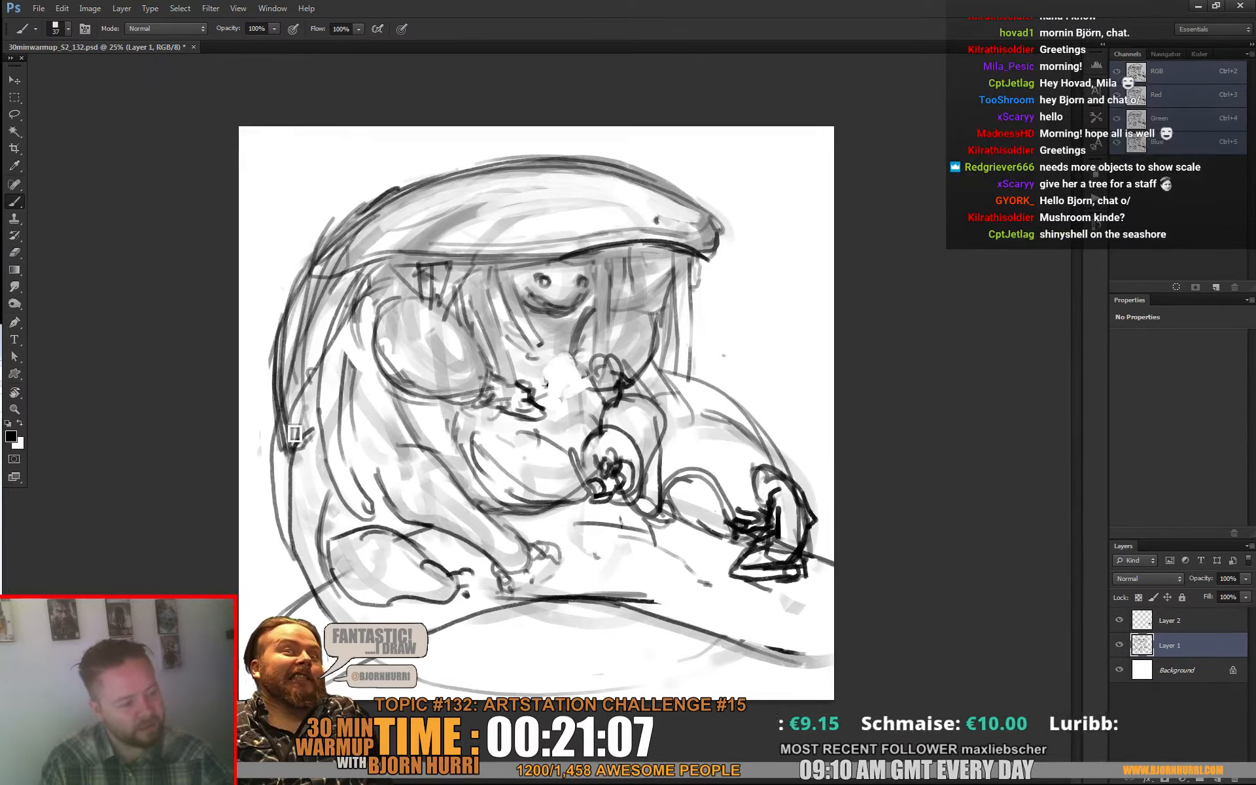
drag(297, 425, 280, 543)
drag(278, 464, 284, 406)
mouse_move(273, 355)
mouse_down()
mouse_move(258, 457)
mouse_move(275, 615)
mouse_up()
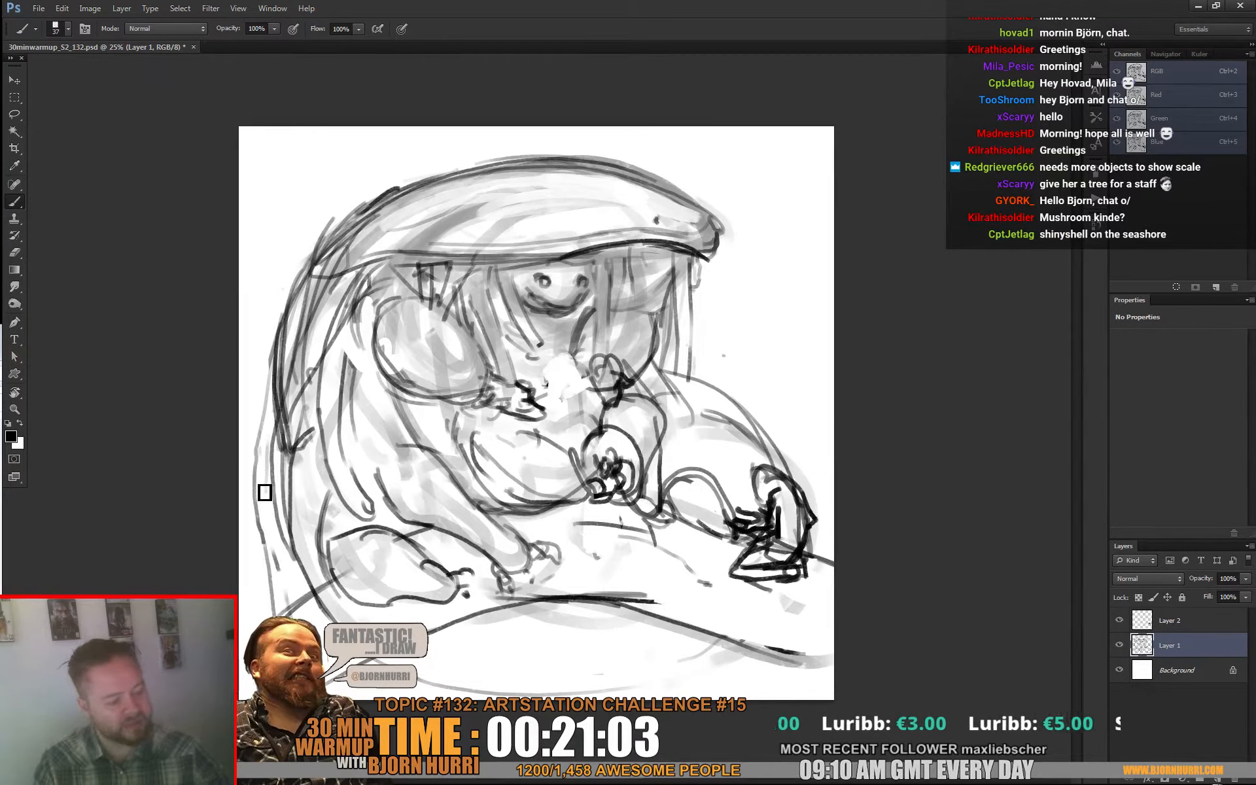
drag(264, 492, 262, 541)
drag(286, 360, 269, 491)
mouse_move(280, 589)
mouse_down()
mouse_move(271, 483)
mouse_move(287, 429)
mouse_up()
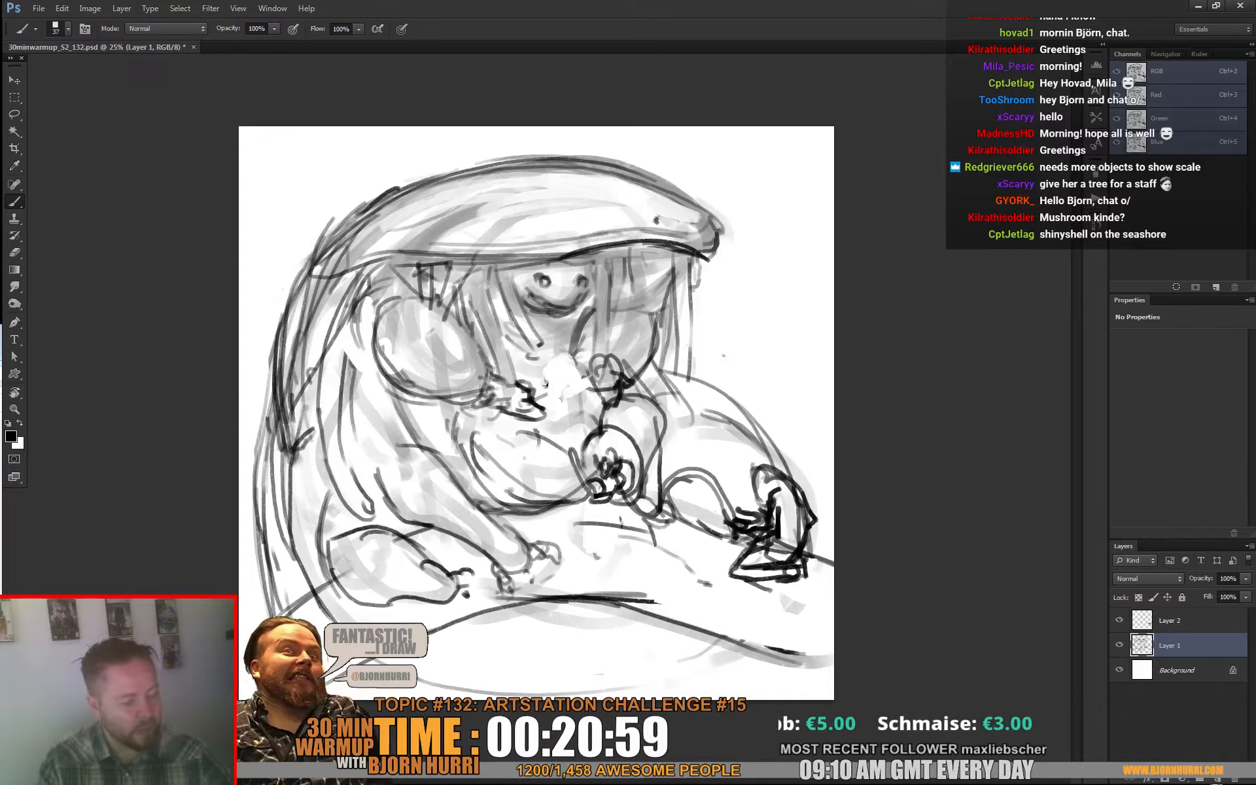
mouse_move(289, 513)
mouse_down()
mouse_move(299, 410)
mouse_move(298, 458)
mouse_up()
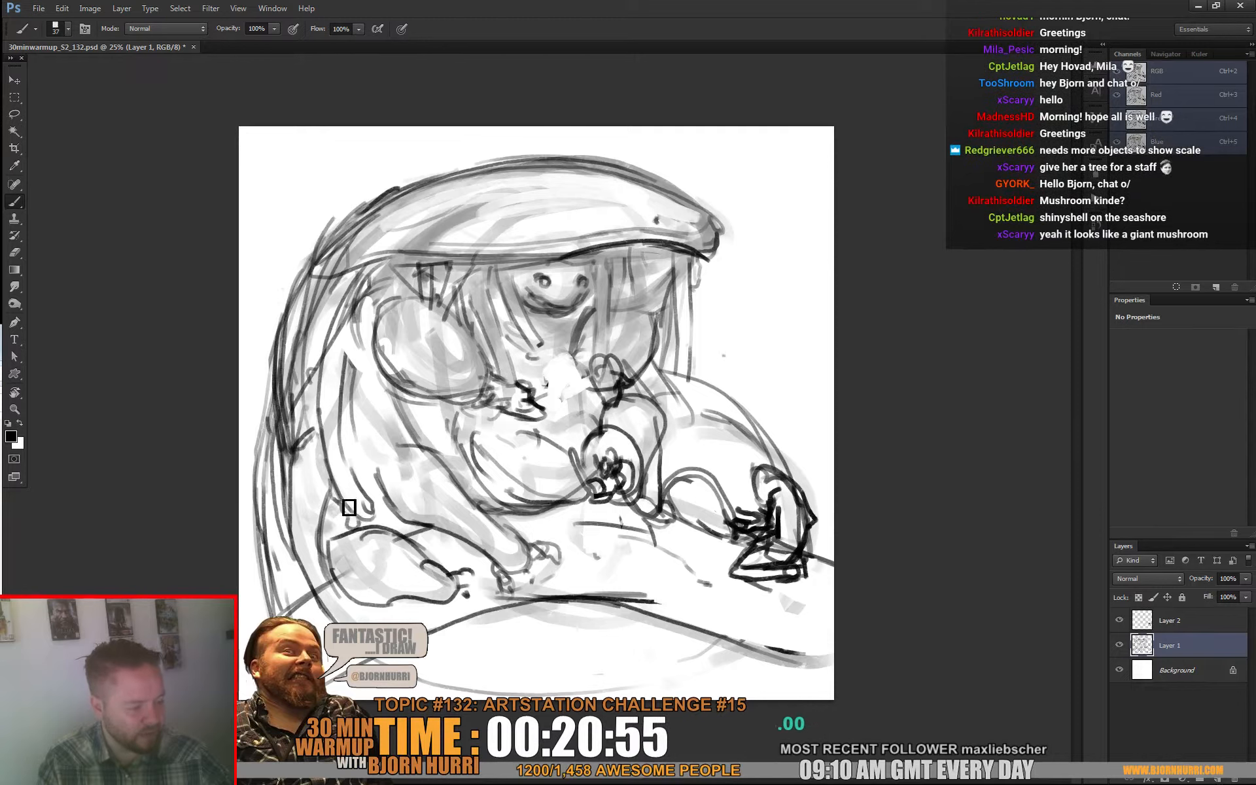
Step: Add short fringe marks behind the lower arm and scatter small floating specks in front of and behind the creature
mouse_move(349, 507)
mouse_down()
mouse_move(340, 485)
mouse_move(378, 518)
mouse_up()
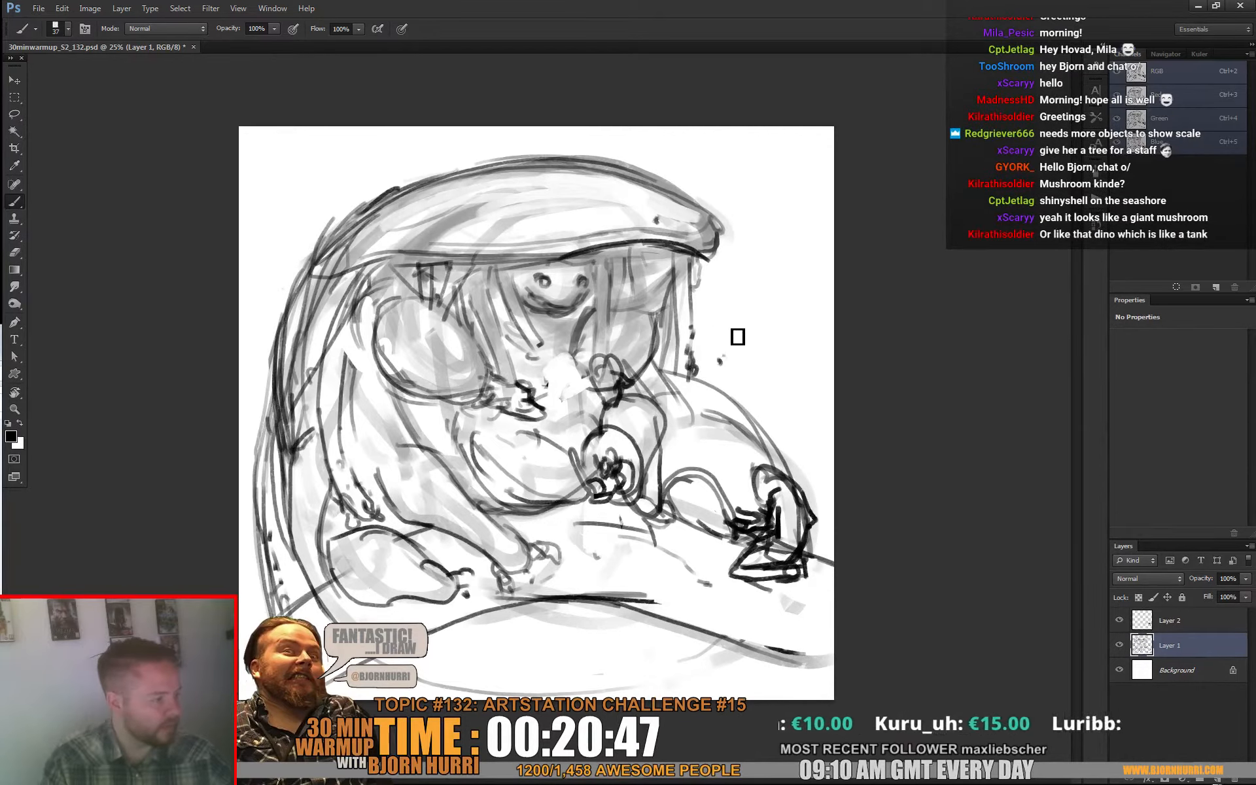
drag(737, 337, 767, 395)
click(800, 383)
click(808, 335)
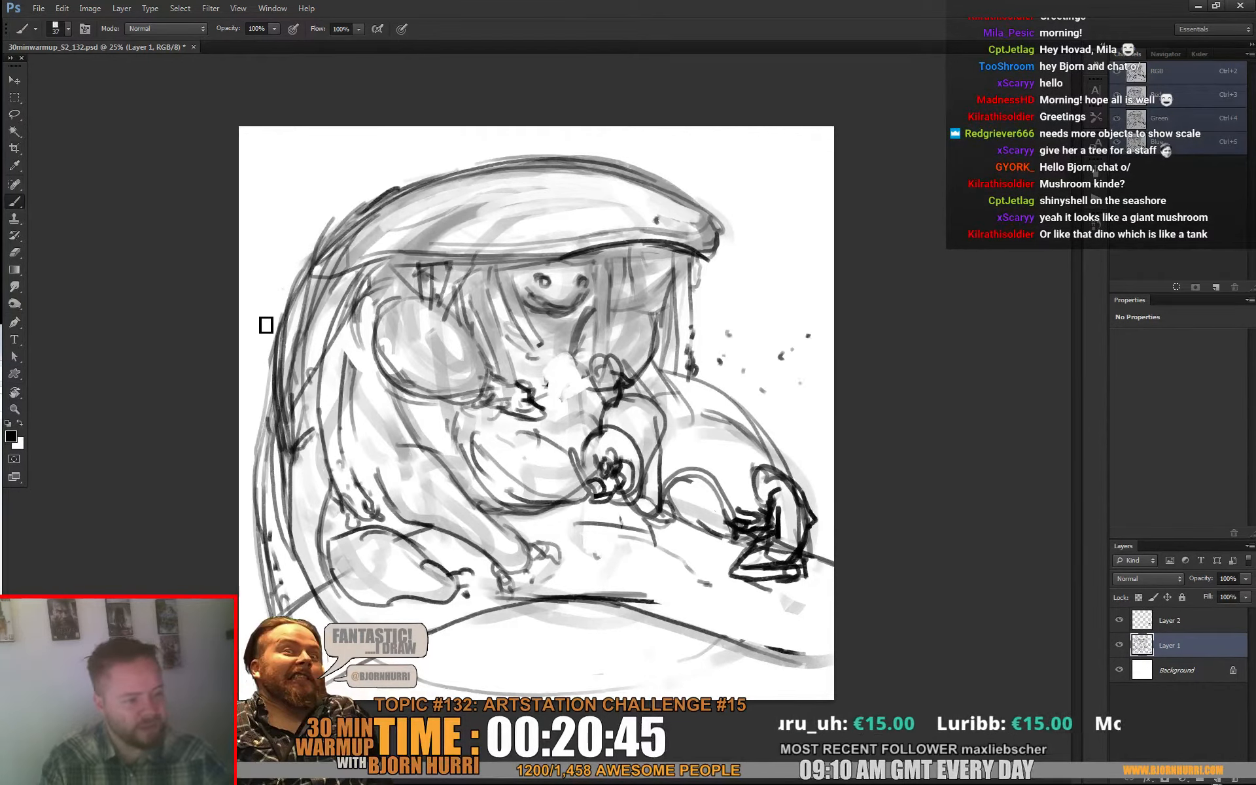
drag(260, 321, 265, 323)
click(254, 372)
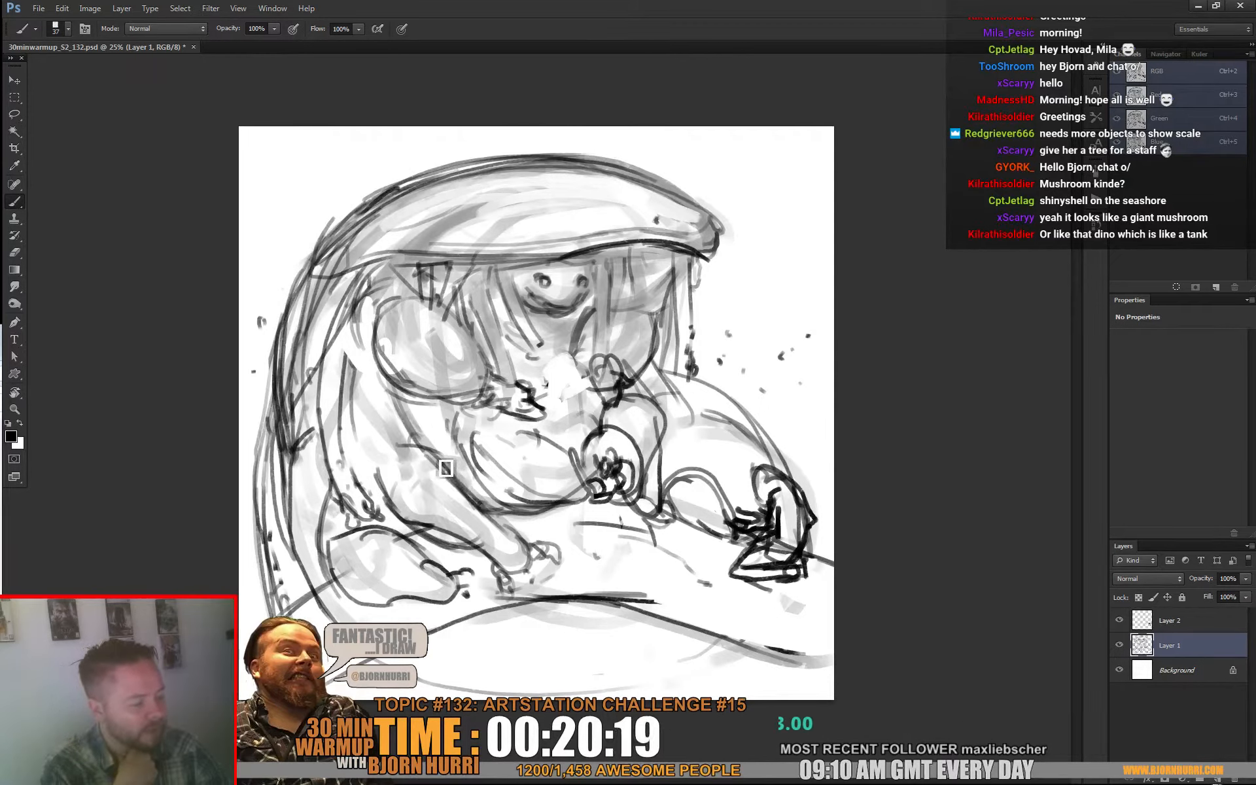
Step: Redraw the creature's near lower limb above the ground hand as a rounded, bulging form
key(e)
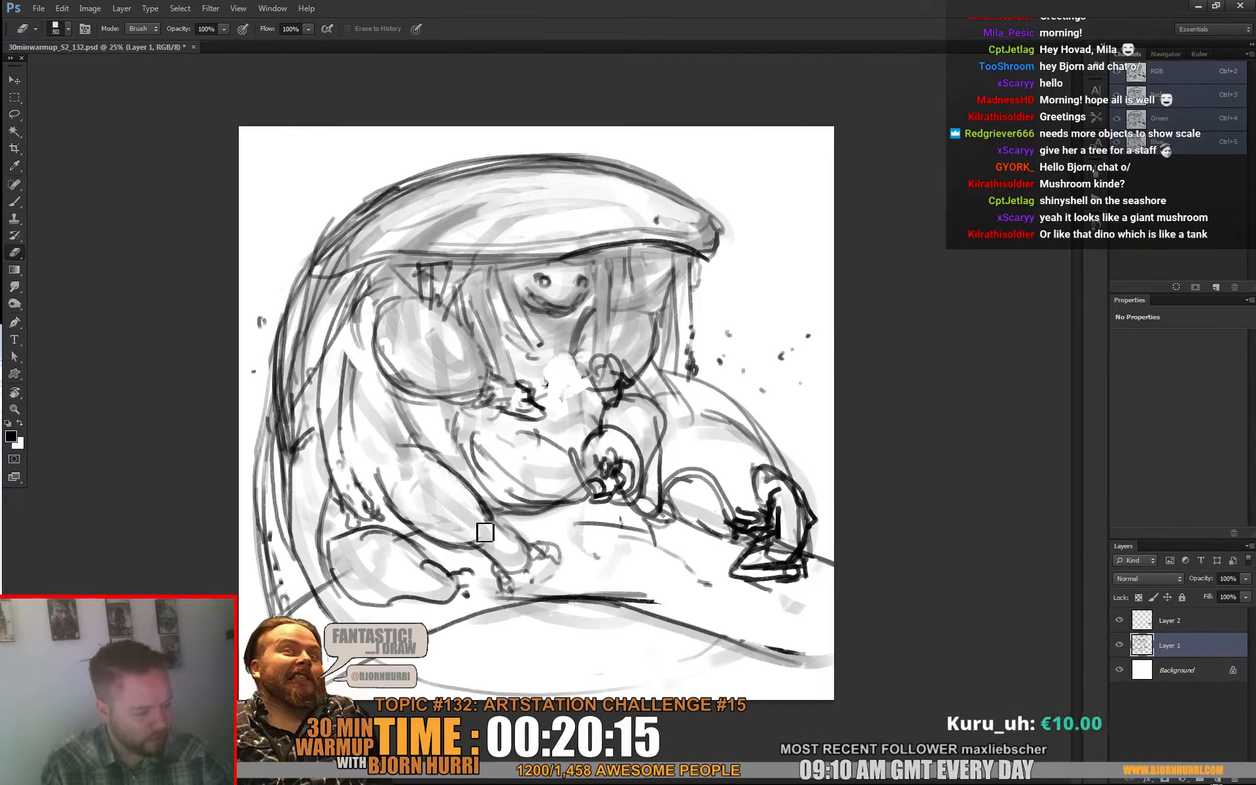
key(b)
mouse_move(380, 476)
mouse_down()
mouse_move(429, 450)
mouse_move(403, 527)
mouse_up()
drag(359, 466, 380, 419)
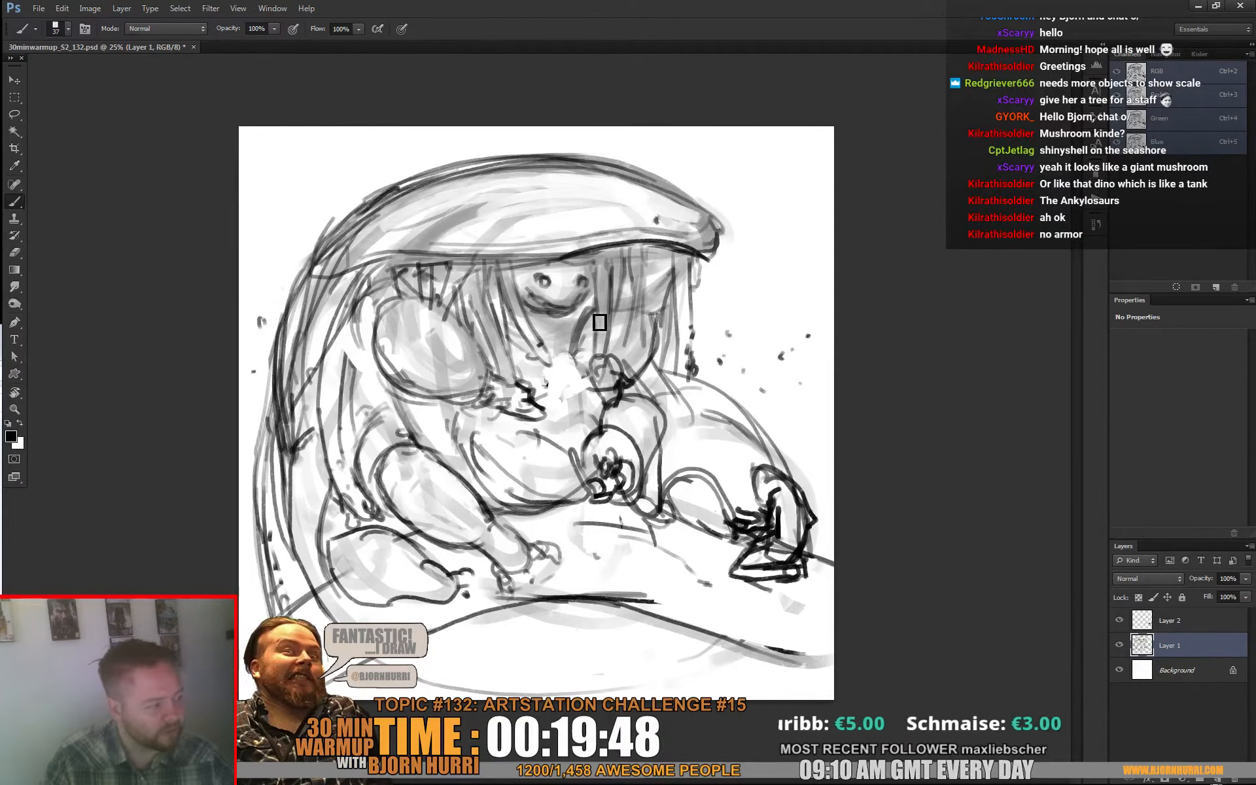
Step: Erase shading inside the creature's far arm, then draw long strands hanging from the hood across it
key(e)
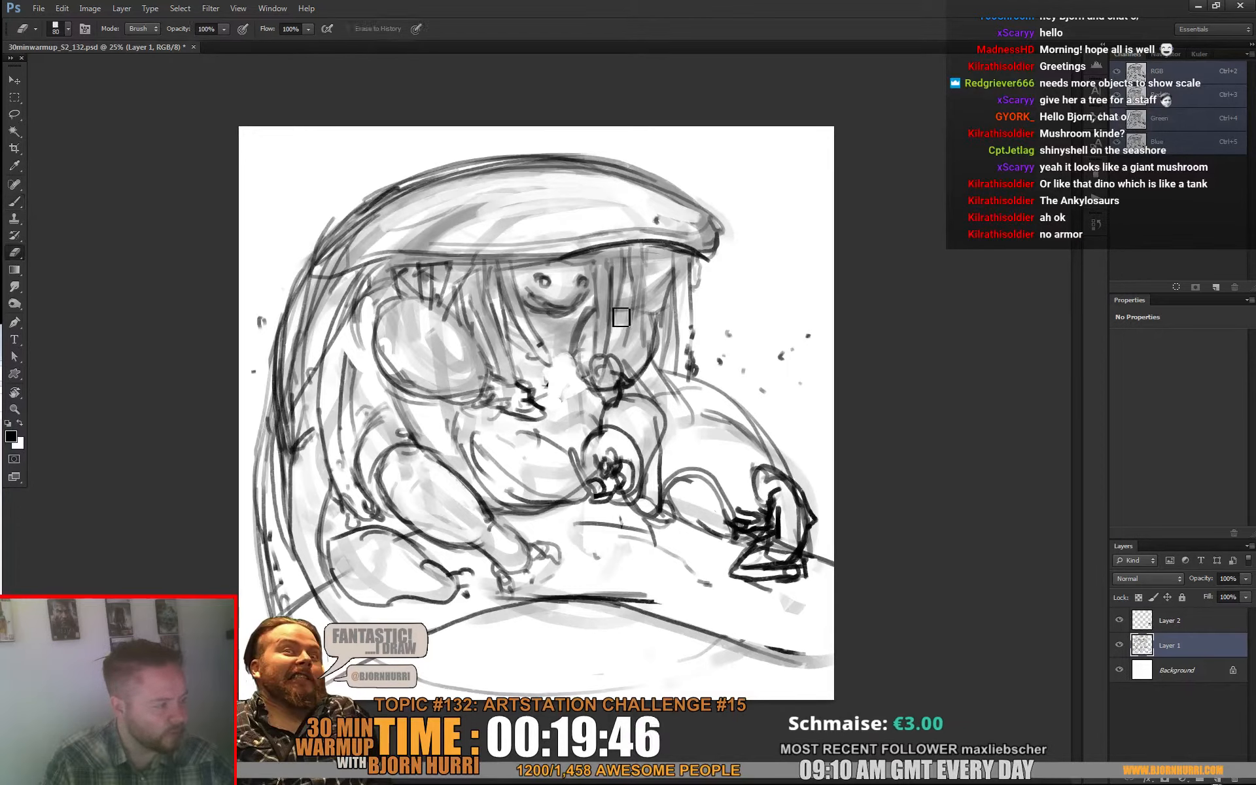
mouse_move(621, 317)
mouse_down()
mouse_move(596, 349)
mouse_move(627, 324)
mouse_move(606, 351)
mouse_move(630, 367)
mouse_up()
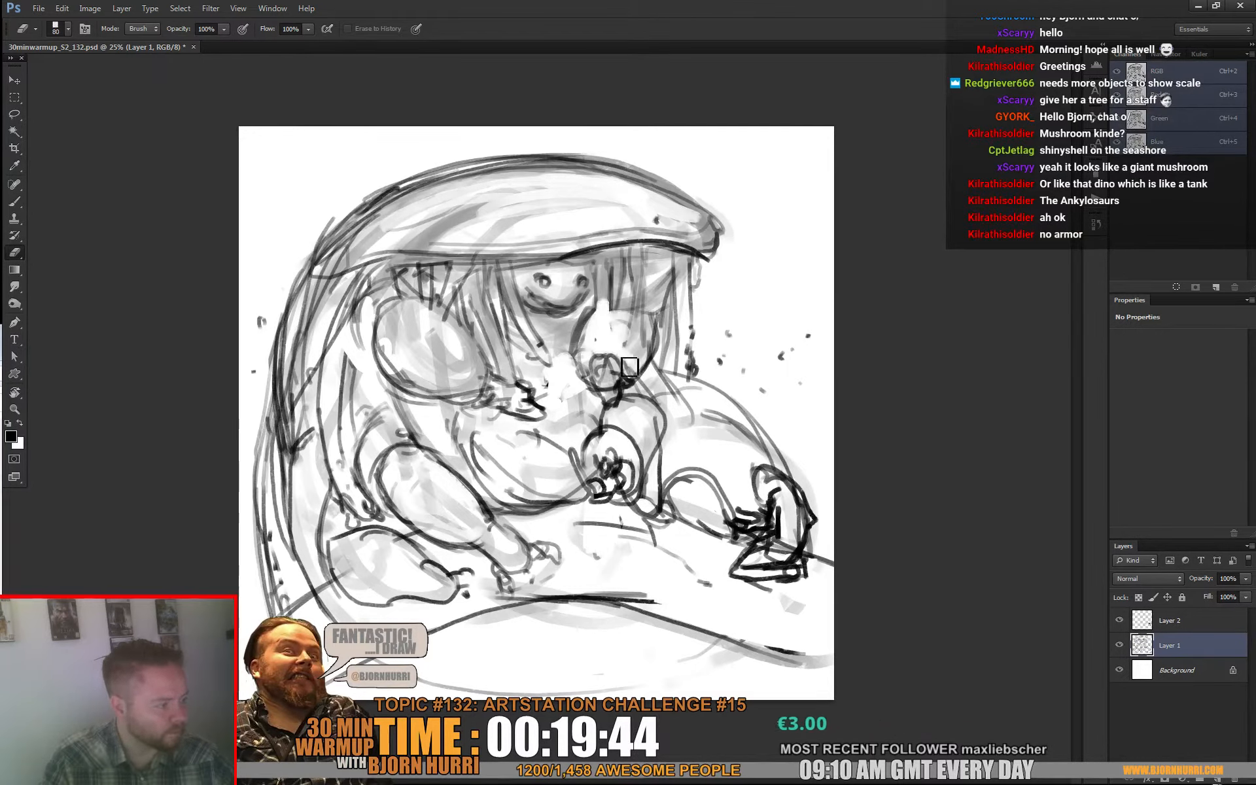
key(b)
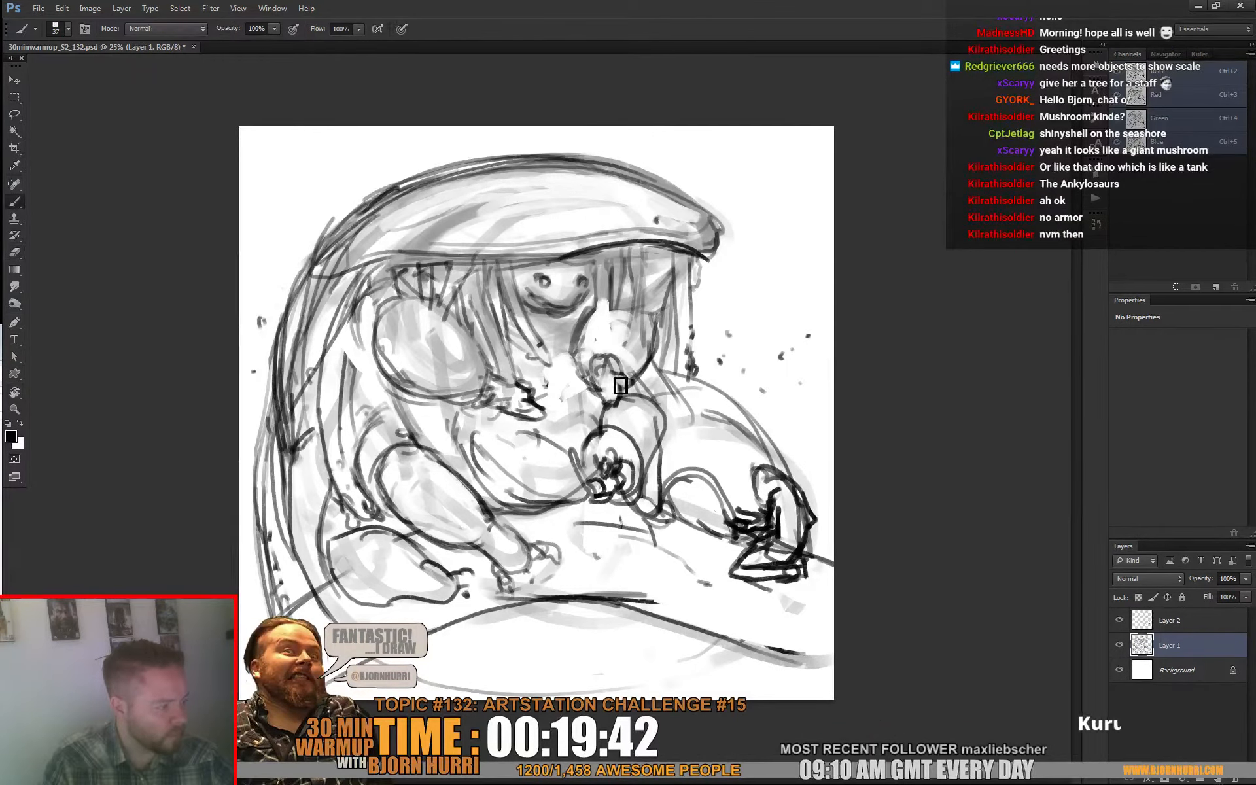
drag(602, 282, 640, 334)
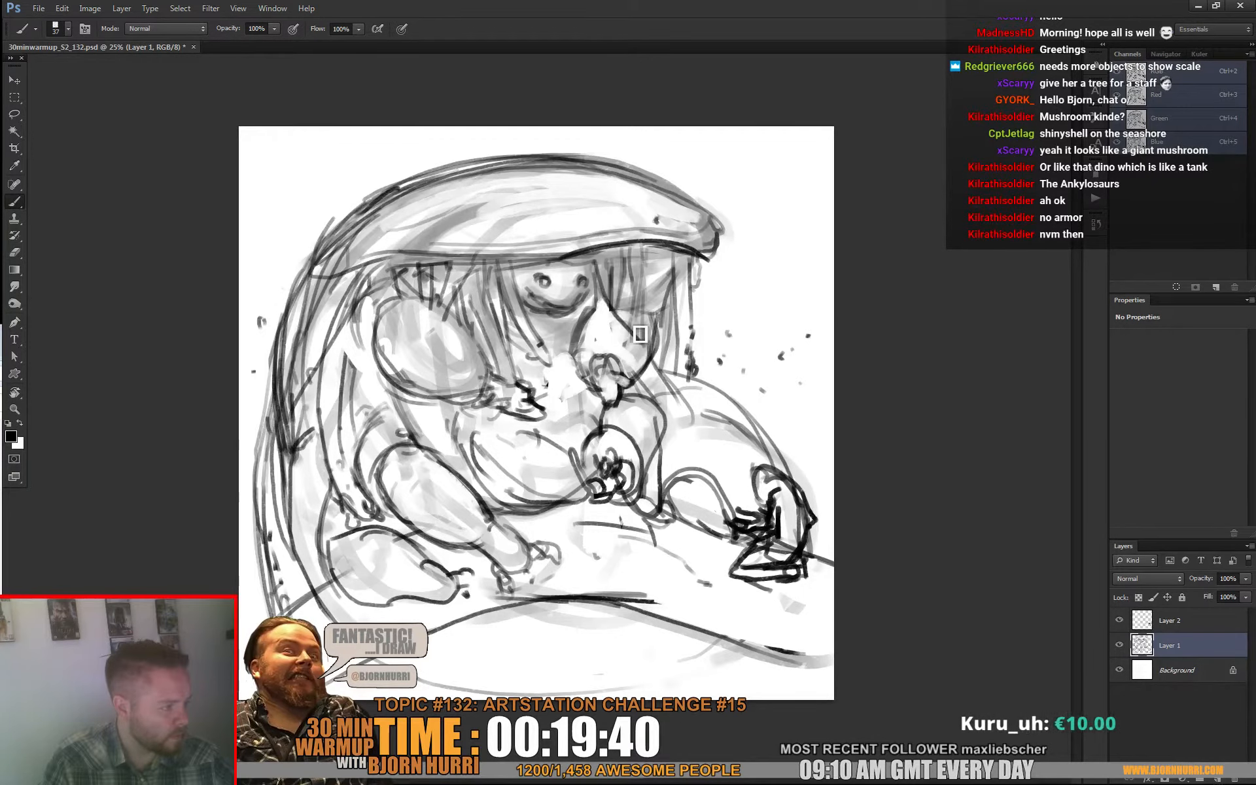
drag(612, 258, 665, 361)
mouse_move(620, 321)
mouse_down()
mouse_move(672, 410)
mouse_move(656, 399)
mouse_move(674, 466)
mouse_move(674, 396)
mouse_move(655, 328)
mouse_move(684, 392)
mouse_move(672, 416)
mouse_up()
drag(669, 321, 678, 376)
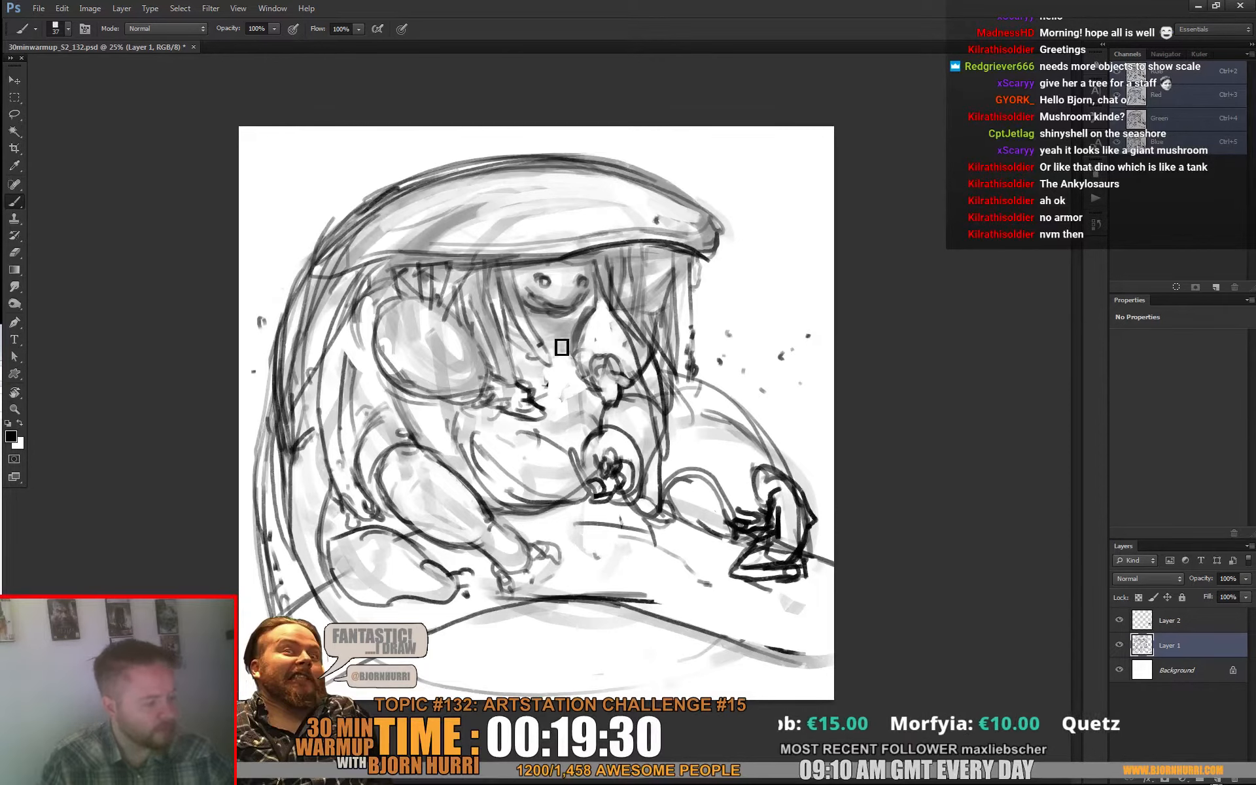
Step: Clean up and redraw the fingers of the creature's small hand in front of its chest, alternating eraser and brush
key(e)
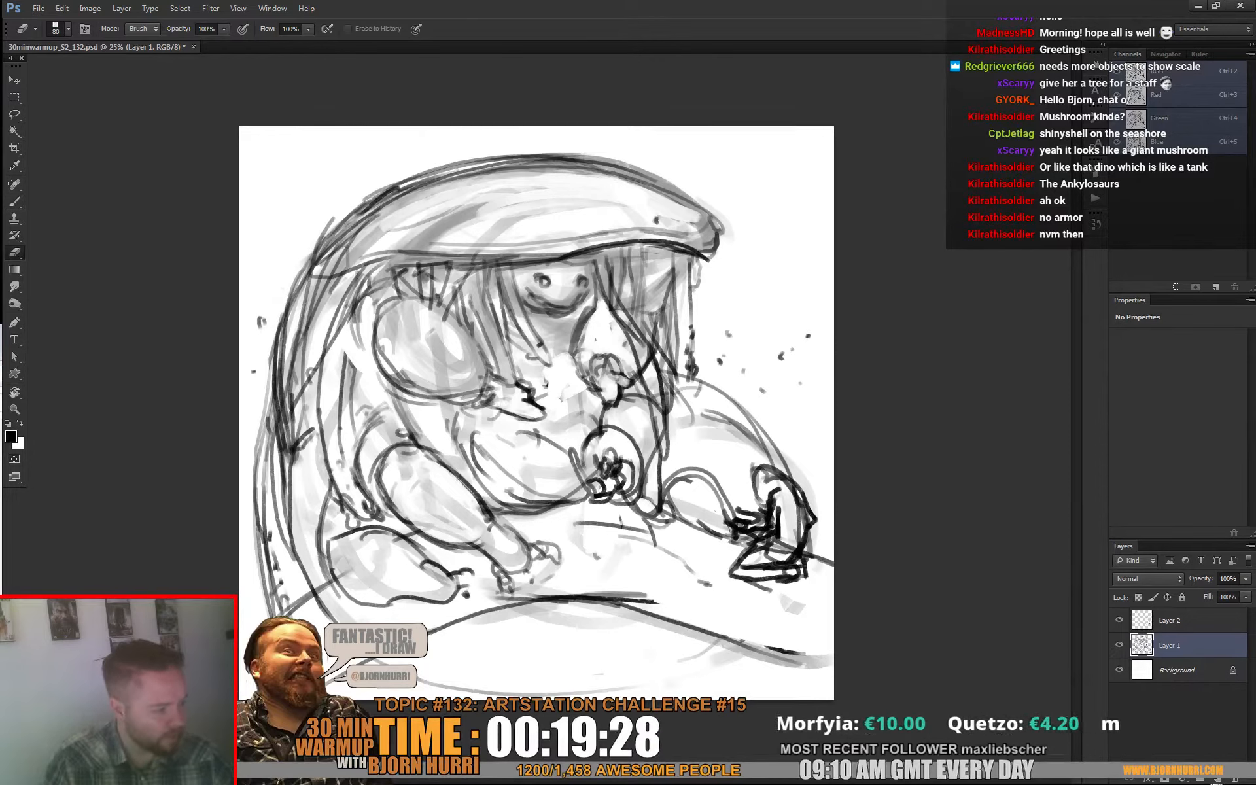
key(b)
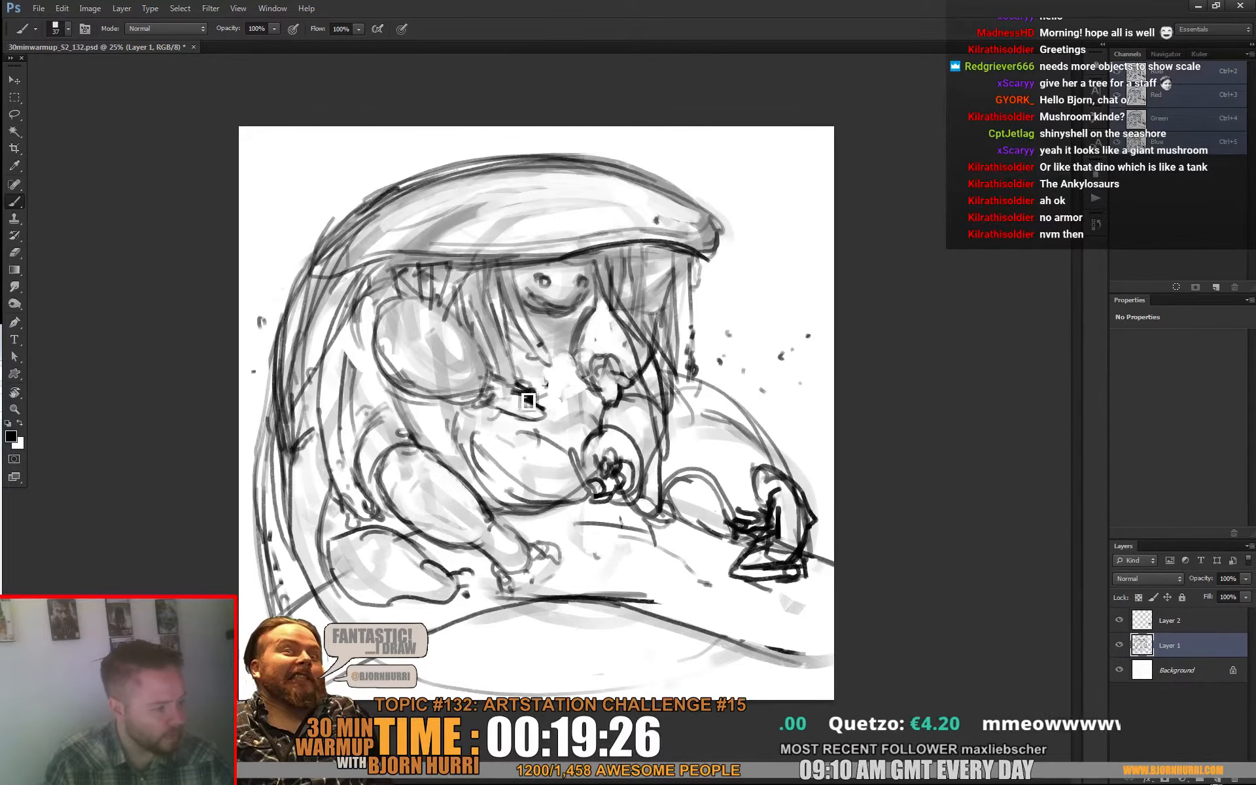
key(e)
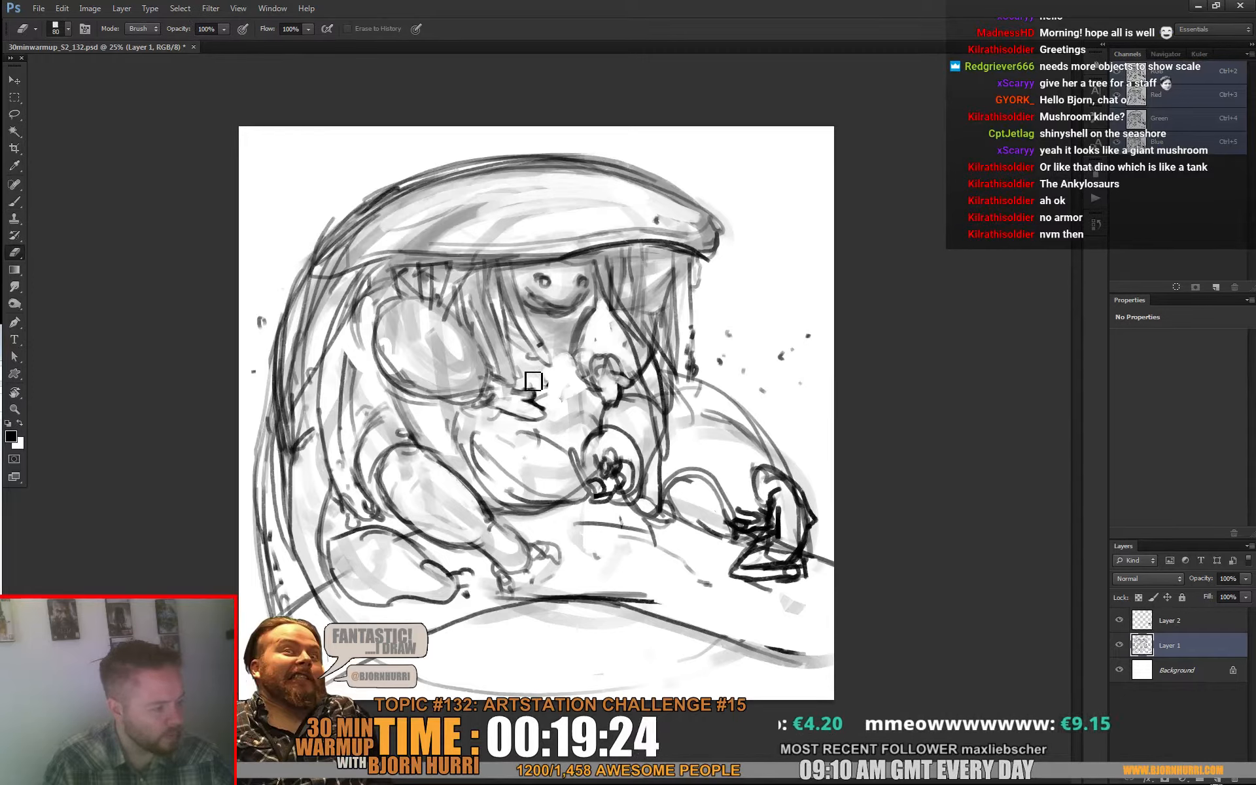
key(b)
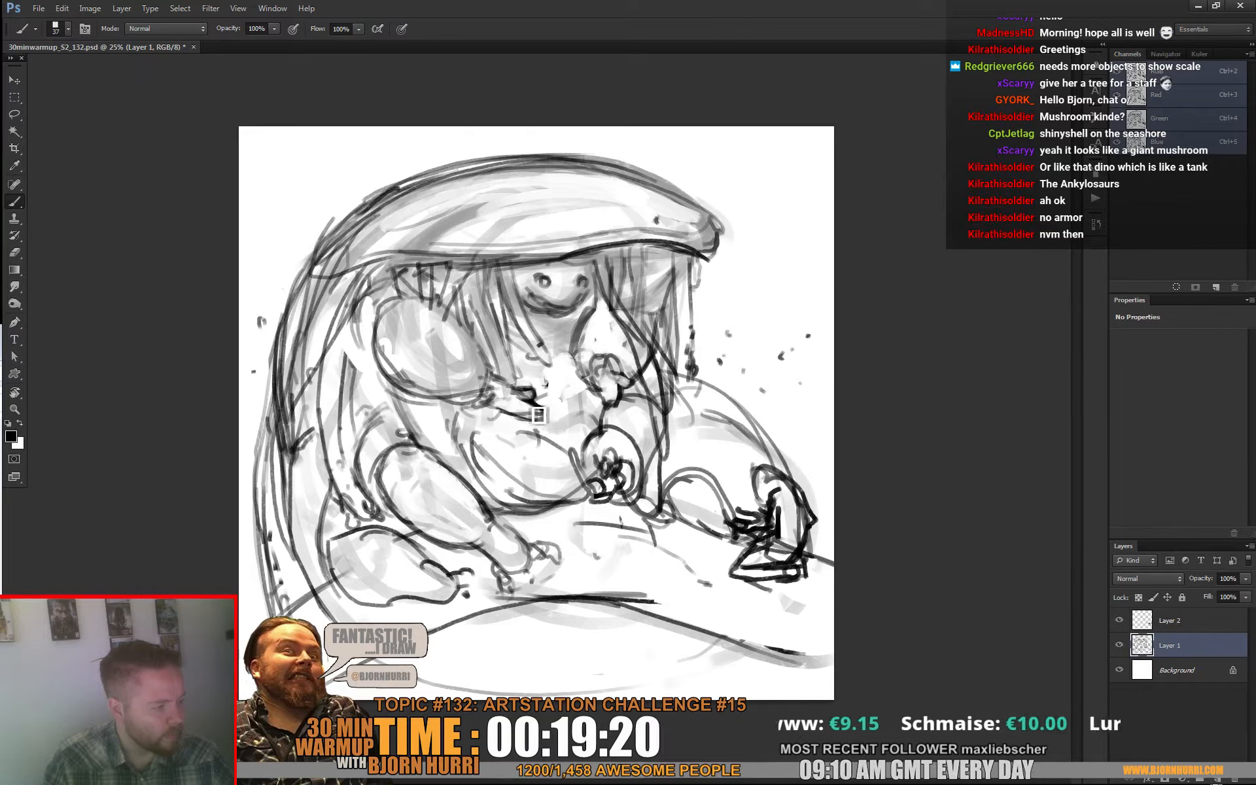
key(e)
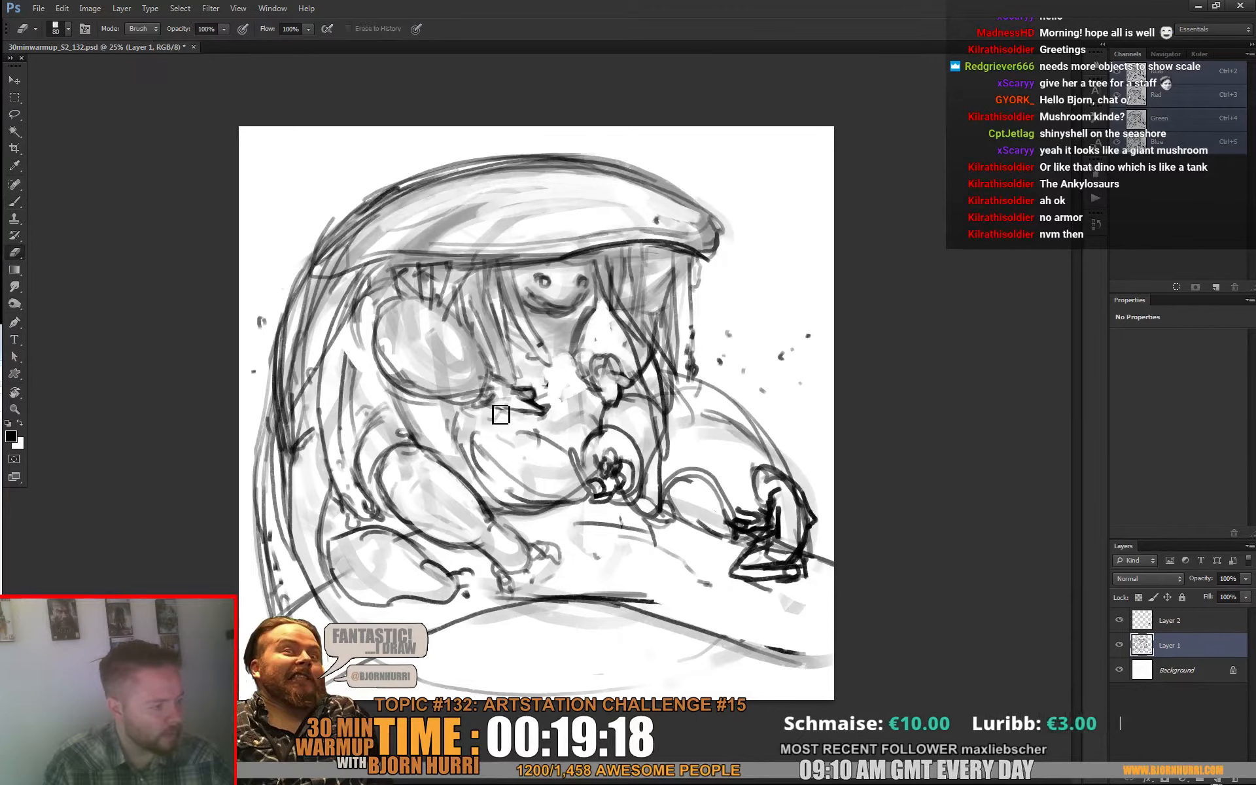
key(b)
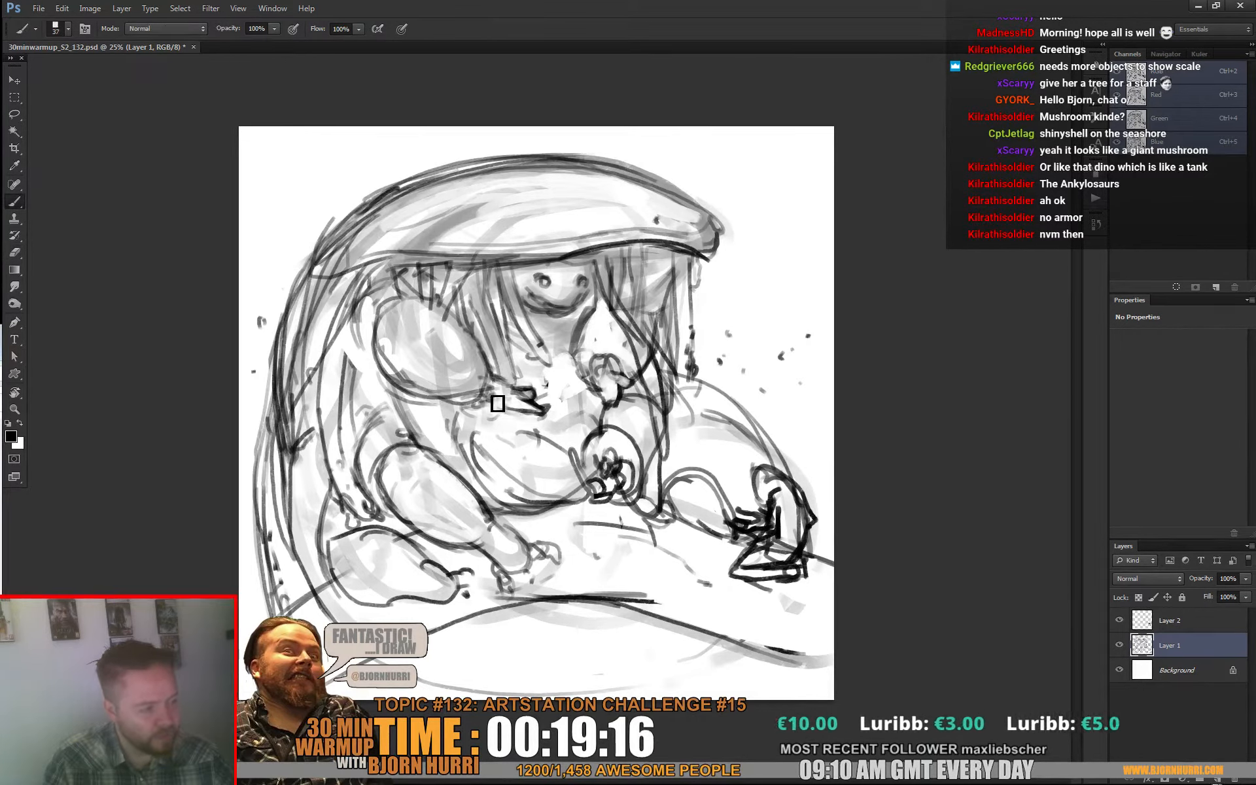
Step: Enlarge the eraser to 123 px, lighten the inside of the near bulbous arm, and redraw the outlines around the arms and face
key(e)
right_click(489, 360)
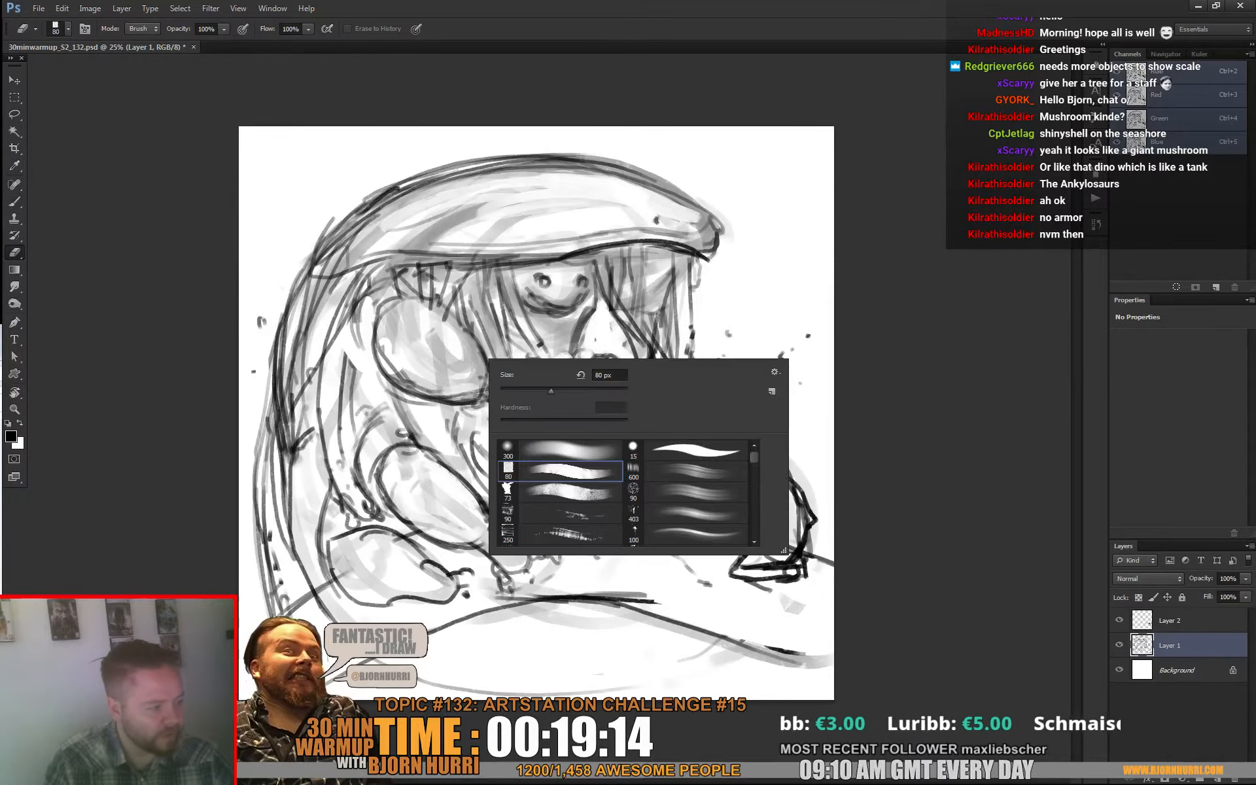
click(425, 312)
mouse_move(434, 312)
mouse_down()
mouse_move(448, 343)
mouse_move(404, 315)
mouse_move(397, 337)
mouse_move(422, 320)
mouse_move(444, 359)
mouse_move(460, 337)
mouse_up()
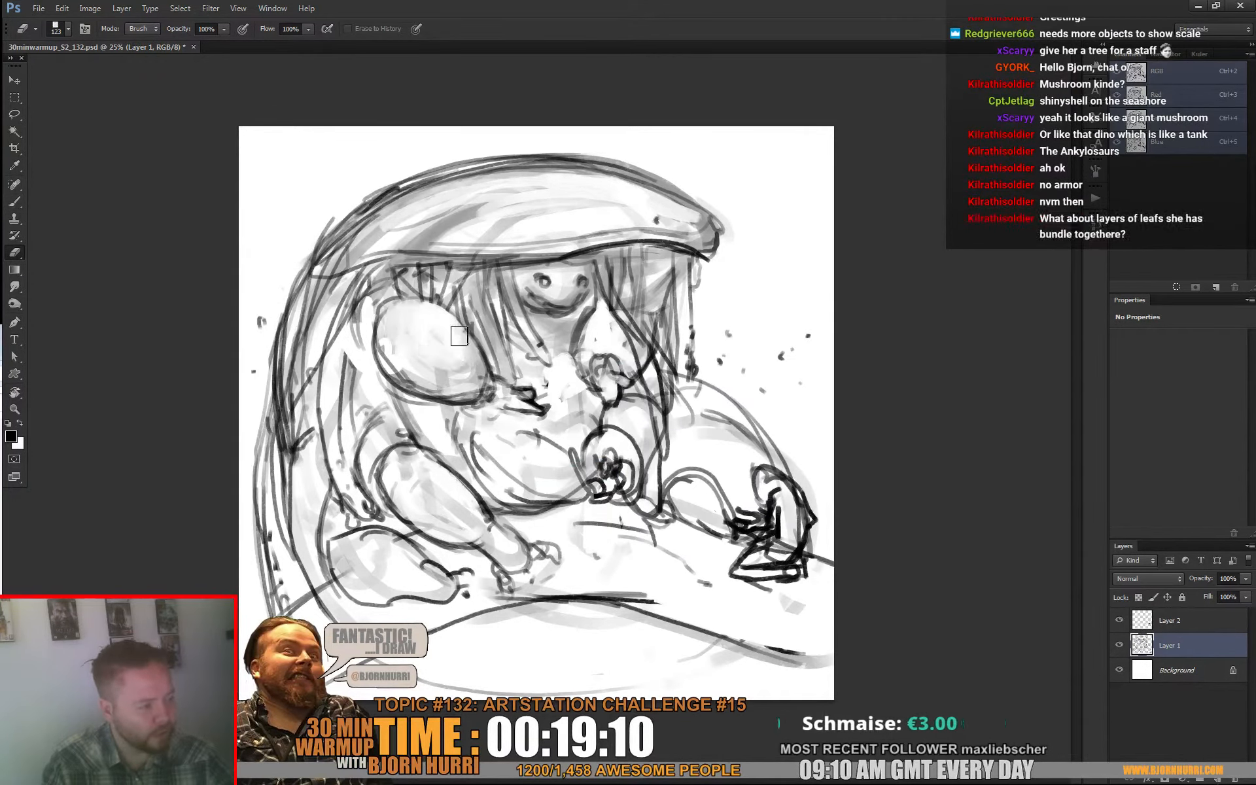
key(b)
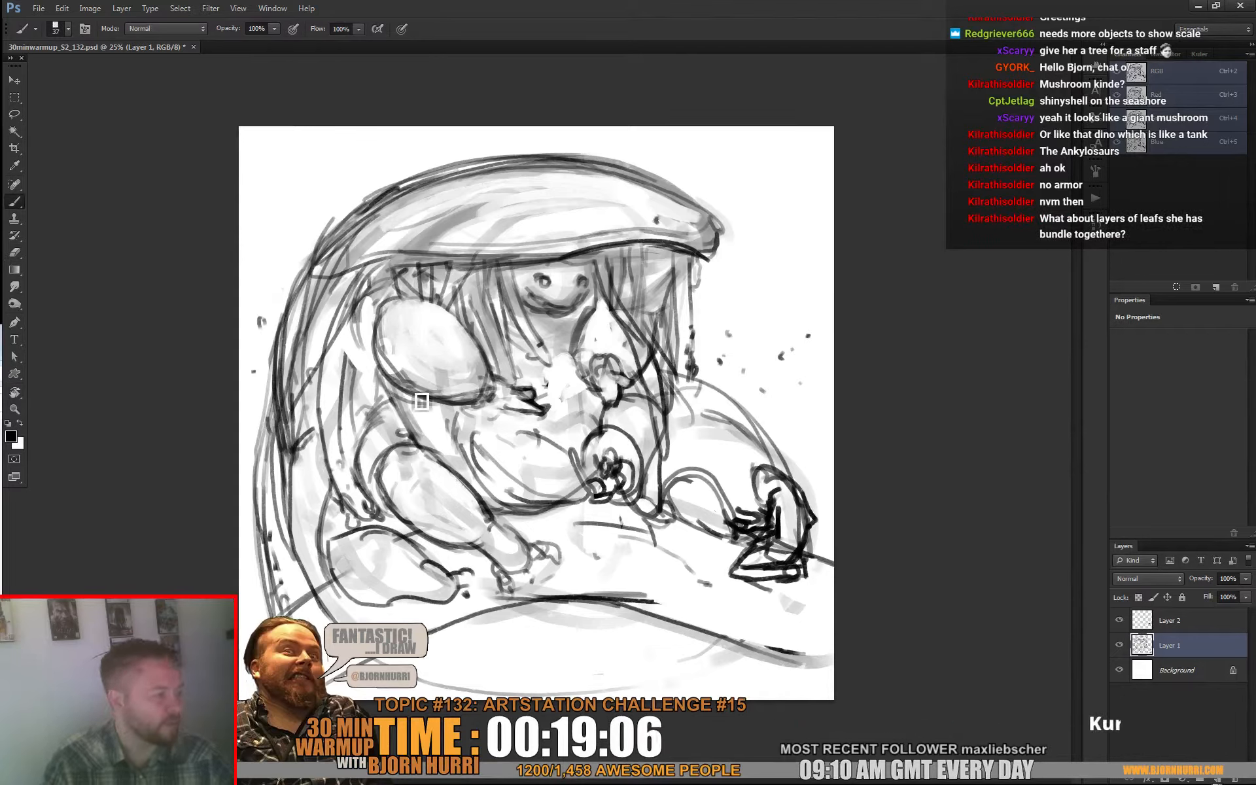
key(e)
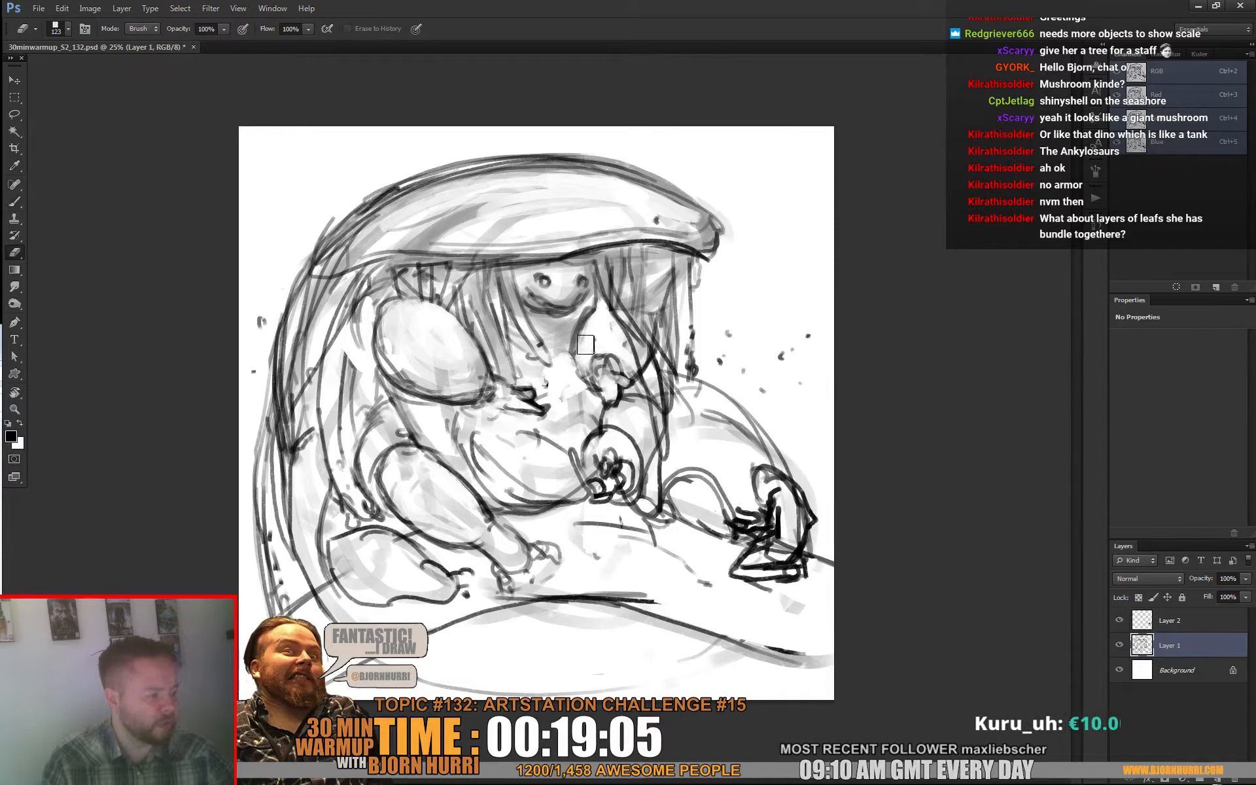
key(b)
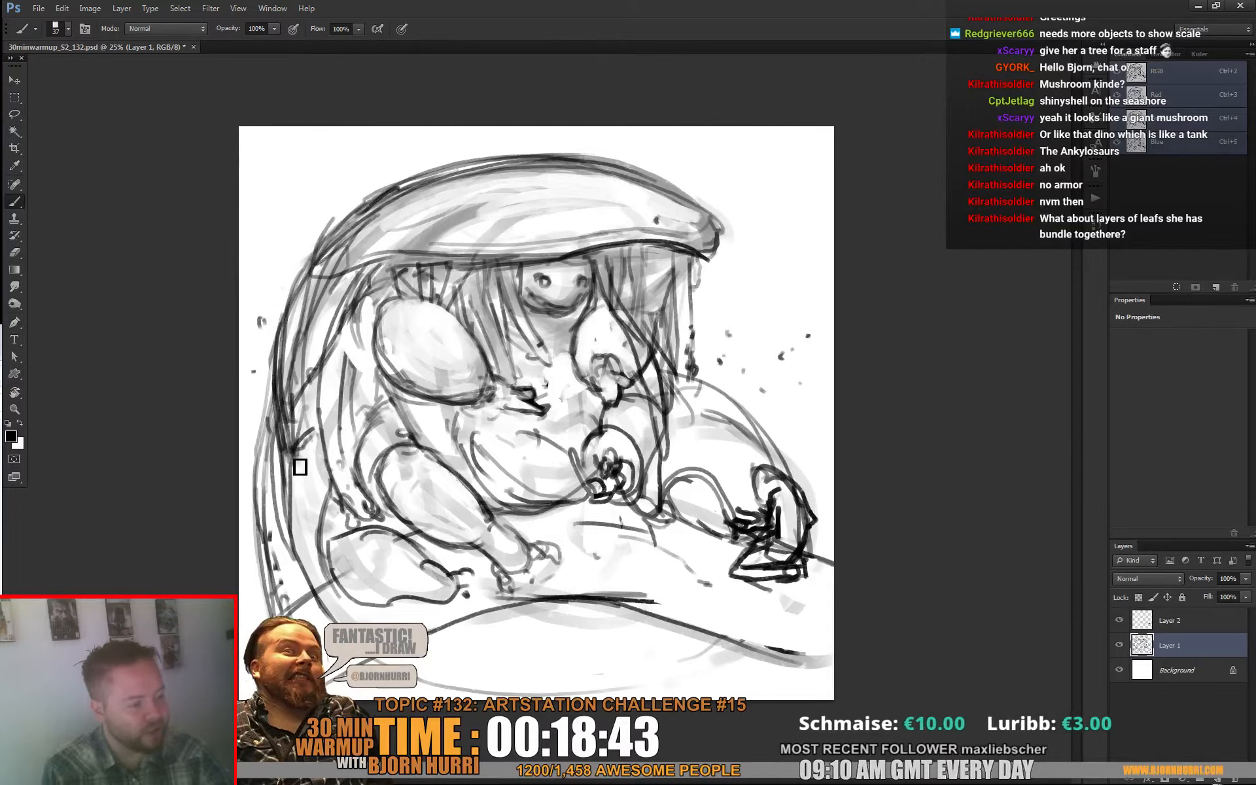
Step: Add darker overlapping strokes to the cloak's back edge and its inner folds behind the near arm
mouse_move(298, 453)
mouse_down()
mouse_move(324, 449)
mouse_move(324, 407)
mouse_move(341, 385)
mouse_move(346, 418)
mouse_move(378, 310)
mouse_move(355, 373)
mouse_move(353, 342)
mouse_move(345, 432)
mouse_up()
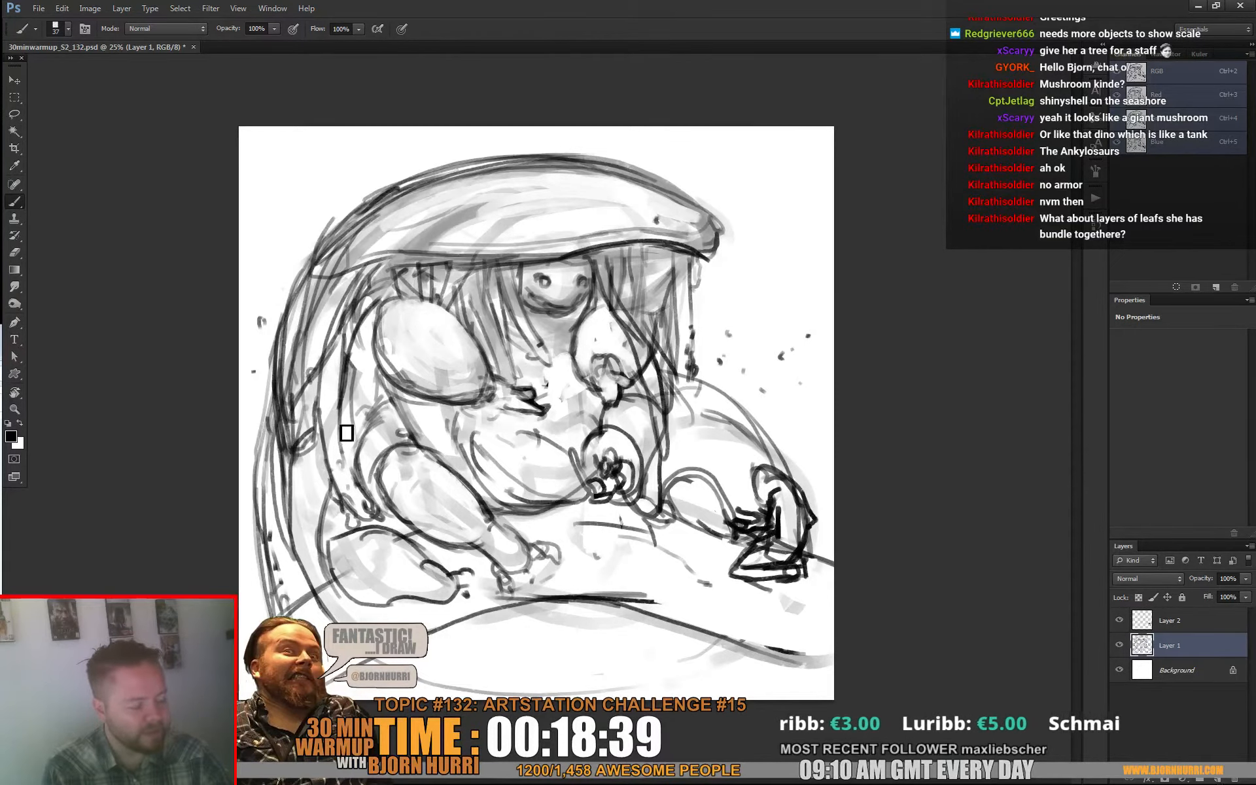
mouse_move(326, 384)
mouse_down()
mouse_move(325, 436)
mouse_move(282, 470)
mouse_move(284, 449)
mouse_move(292, 472)
mouse_up()
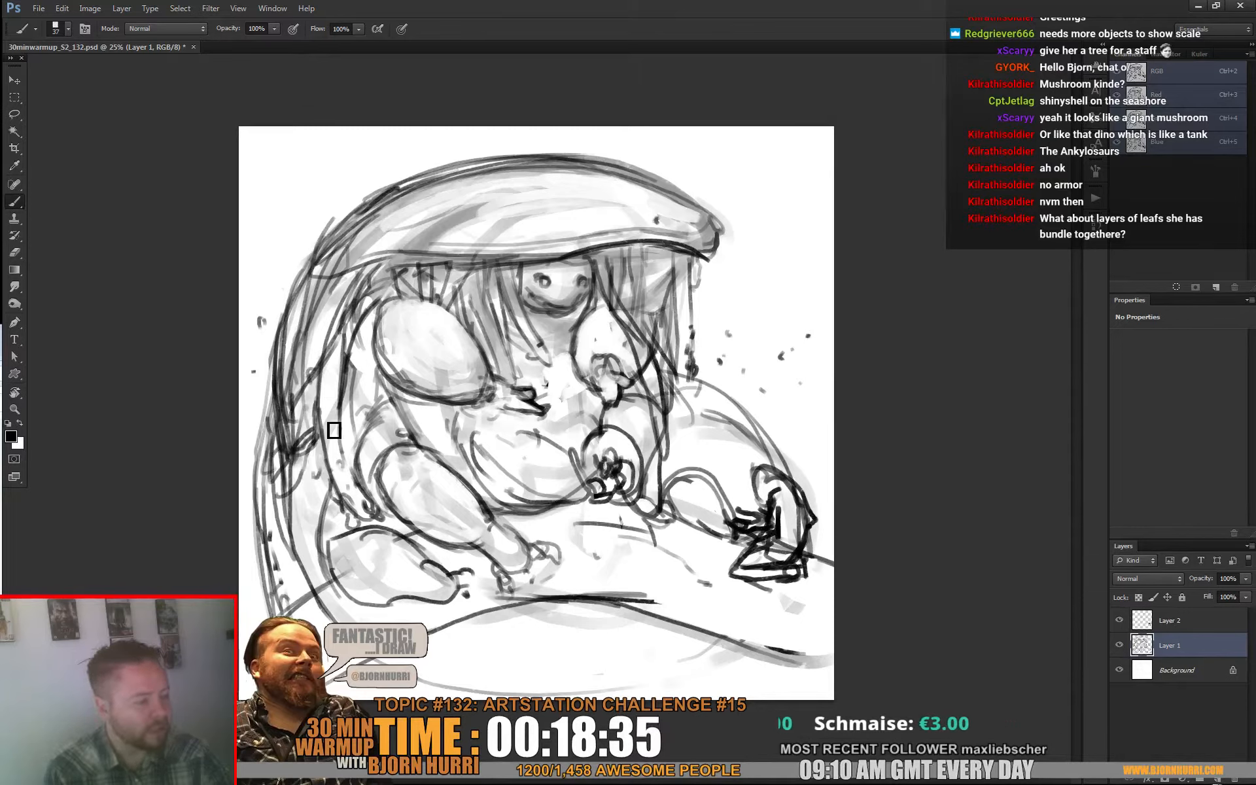
drag(351, 334, 402, 272)
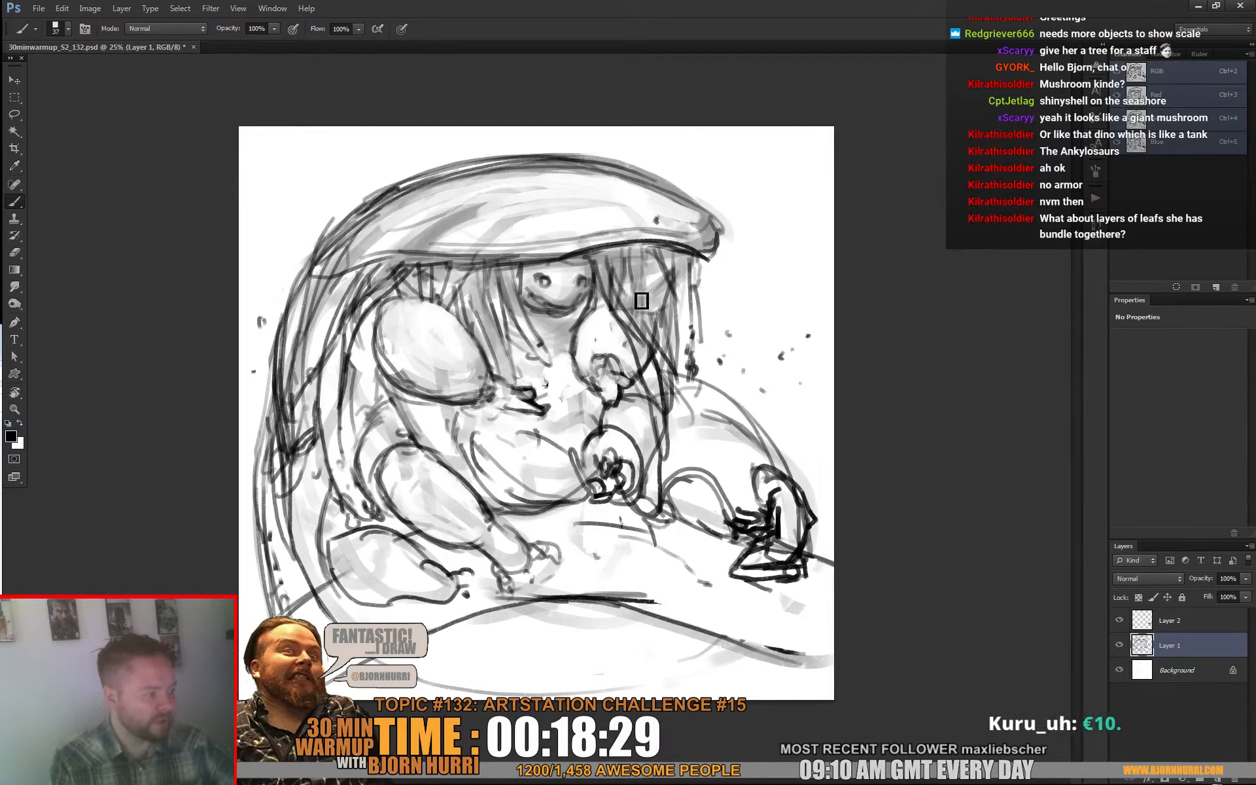
Step: Add more hanging strands under the hood's front and sketch irregular surface marks across the top of the hood
drag(656, 316, 677, 355)
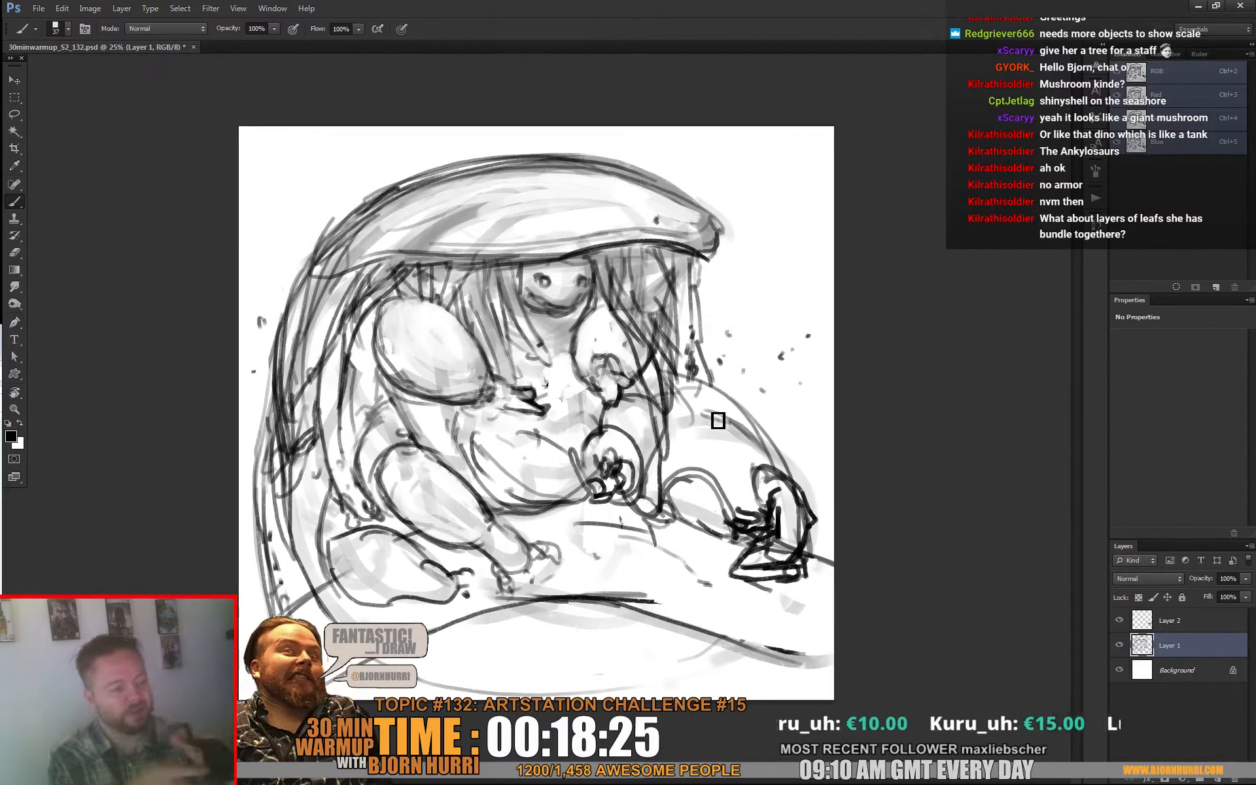
mouse_move(390, 213)
mouse_down()
mouse_move(411, 241)
mouse_move(484, 245)
mouse_move(489, 229)
mouse_up()
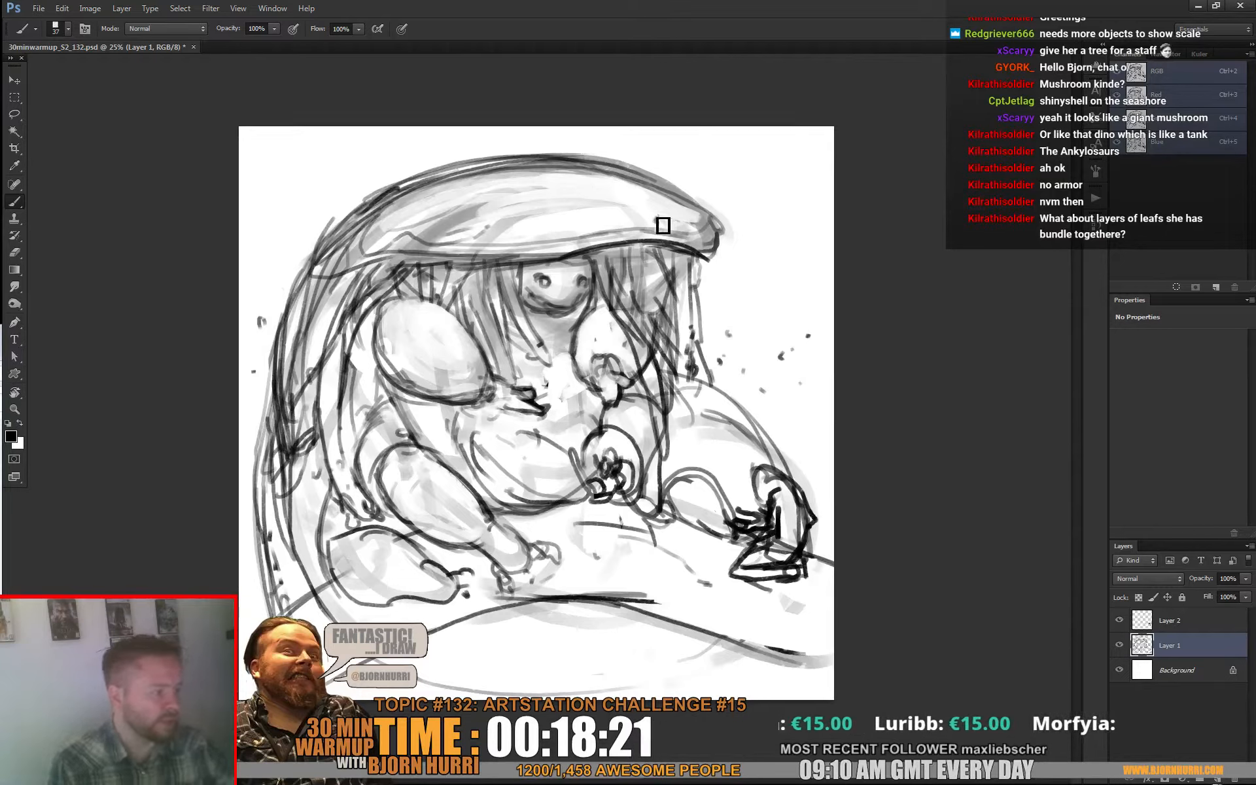
drag(638, 189, 674, 229)
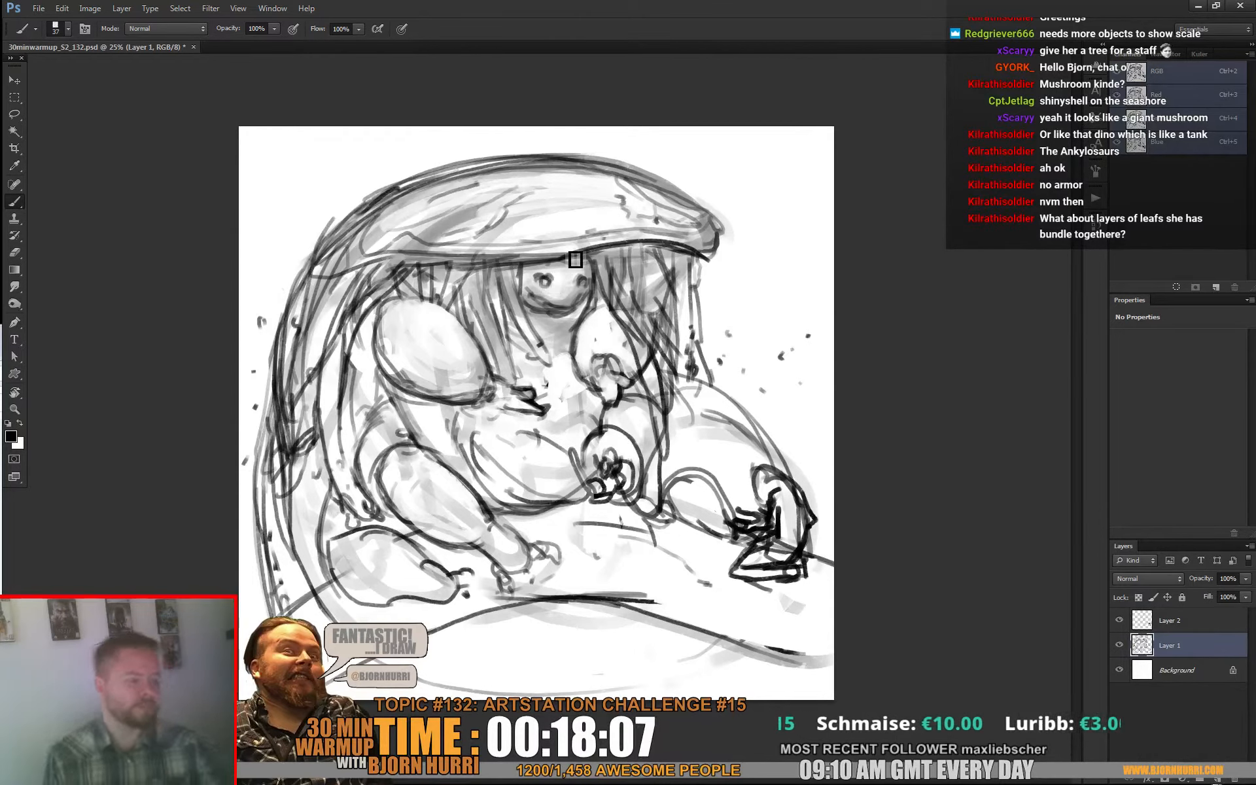
Step: Flip the whole canvas horizontally to check the sketch in mirror view
click(97, 8)
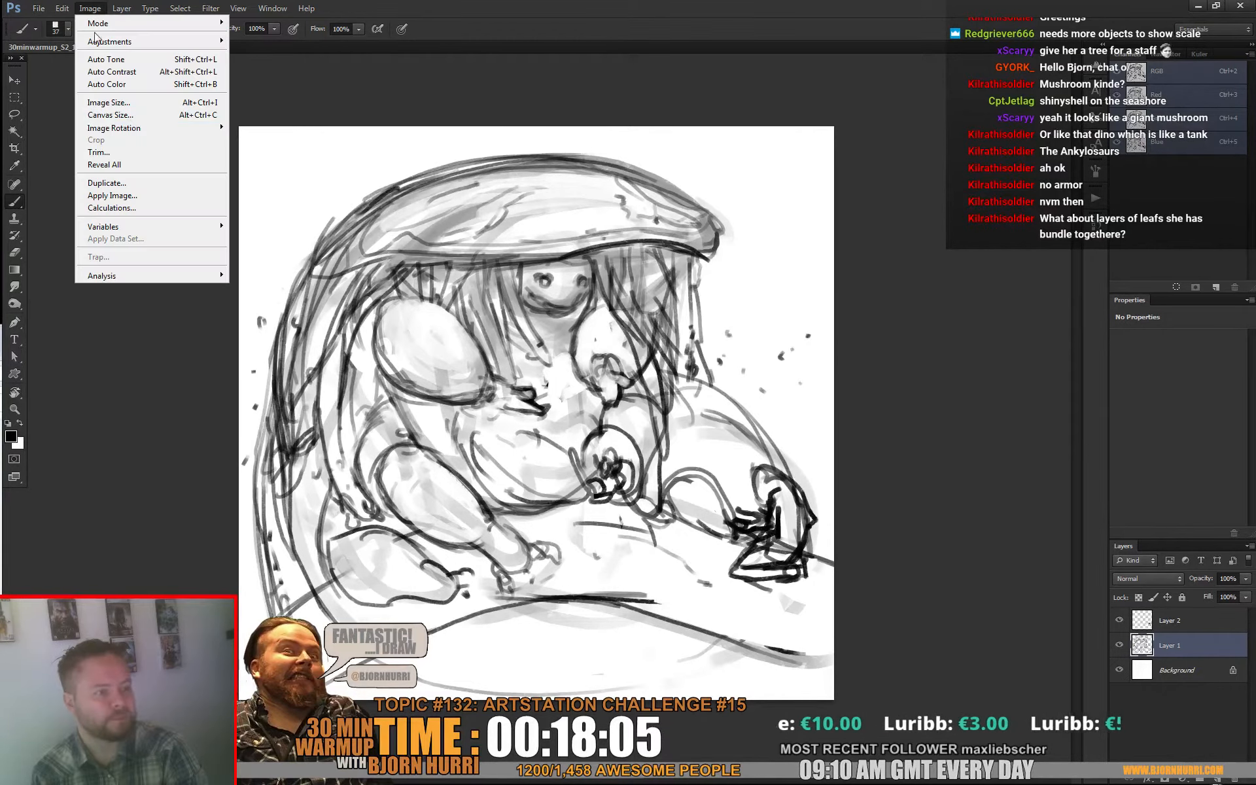
mouse_move(210, 134)
click(260, 180)
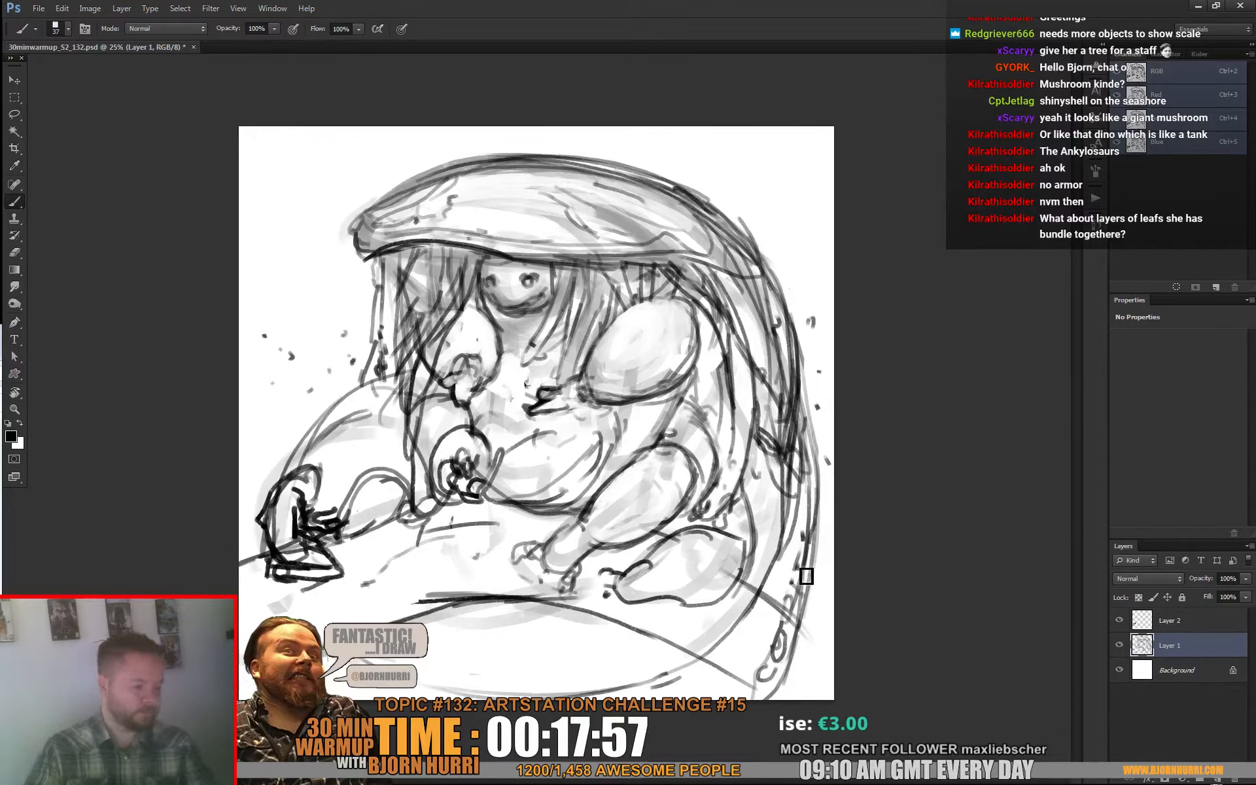
Step: Toggle Layer 2's visibility to identify the small dark figure, and outline that figure with a freehand lasso selection
click(1119, 621)
click(1120, 622)
click(1119, 621)
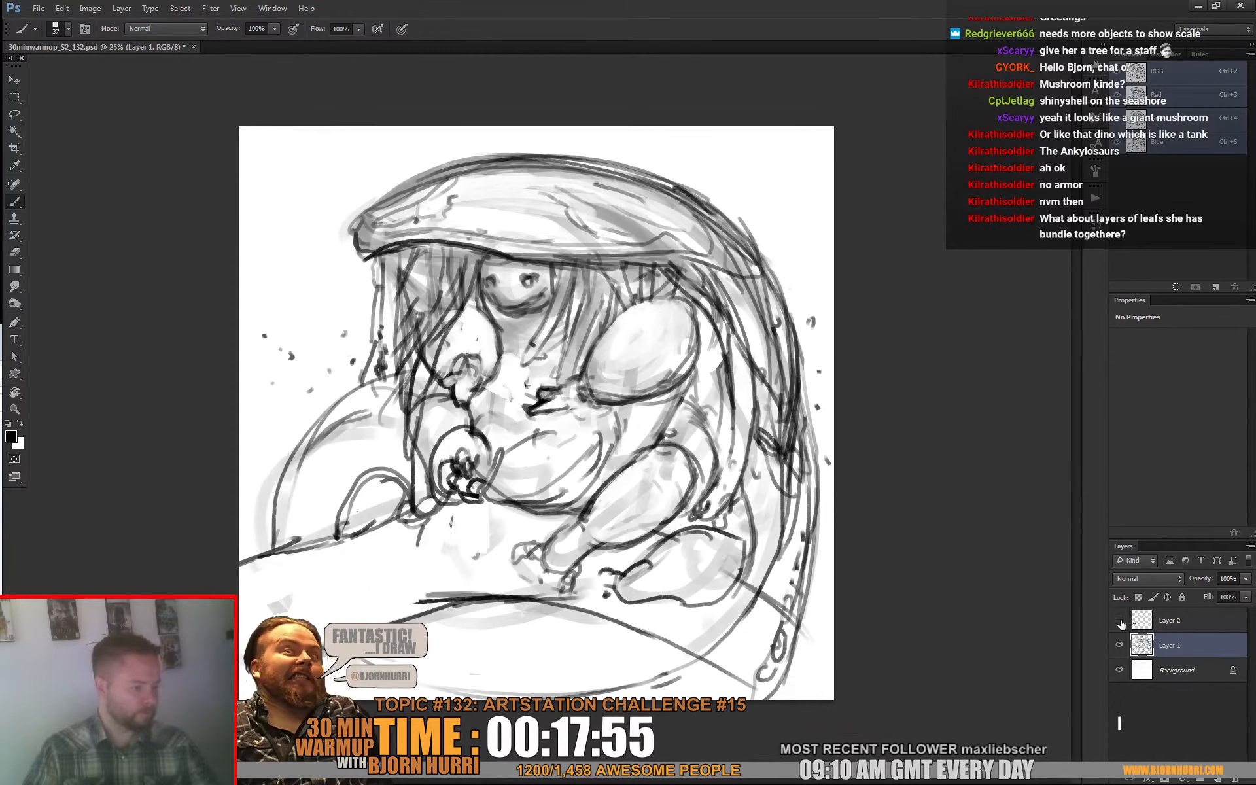
click(1119, 621)
key(l)
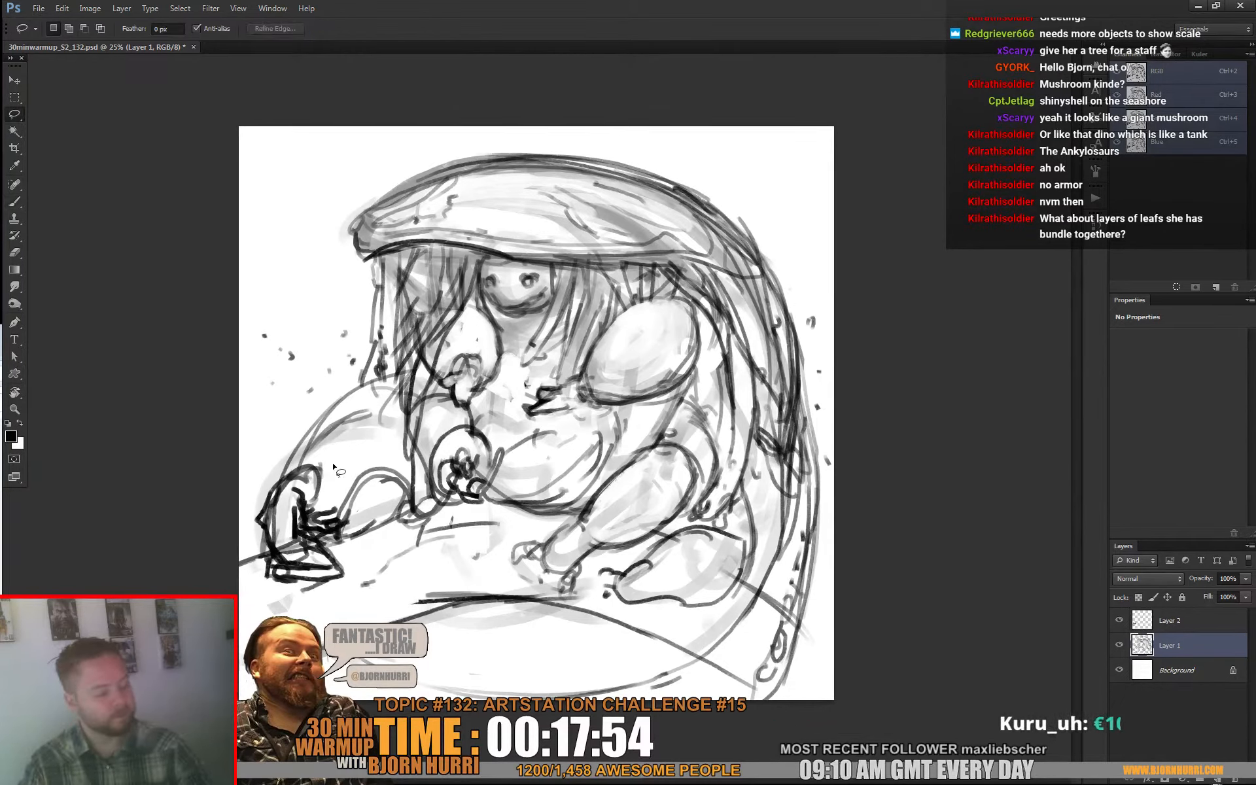
mouse_move(332, 462)
mouse_down()
mouse_move(280, 598)
mouse_move(351, 564)
mouse_move(332, 457)
mouse_up()
key(ctrl+x)
key(ctrl+v)
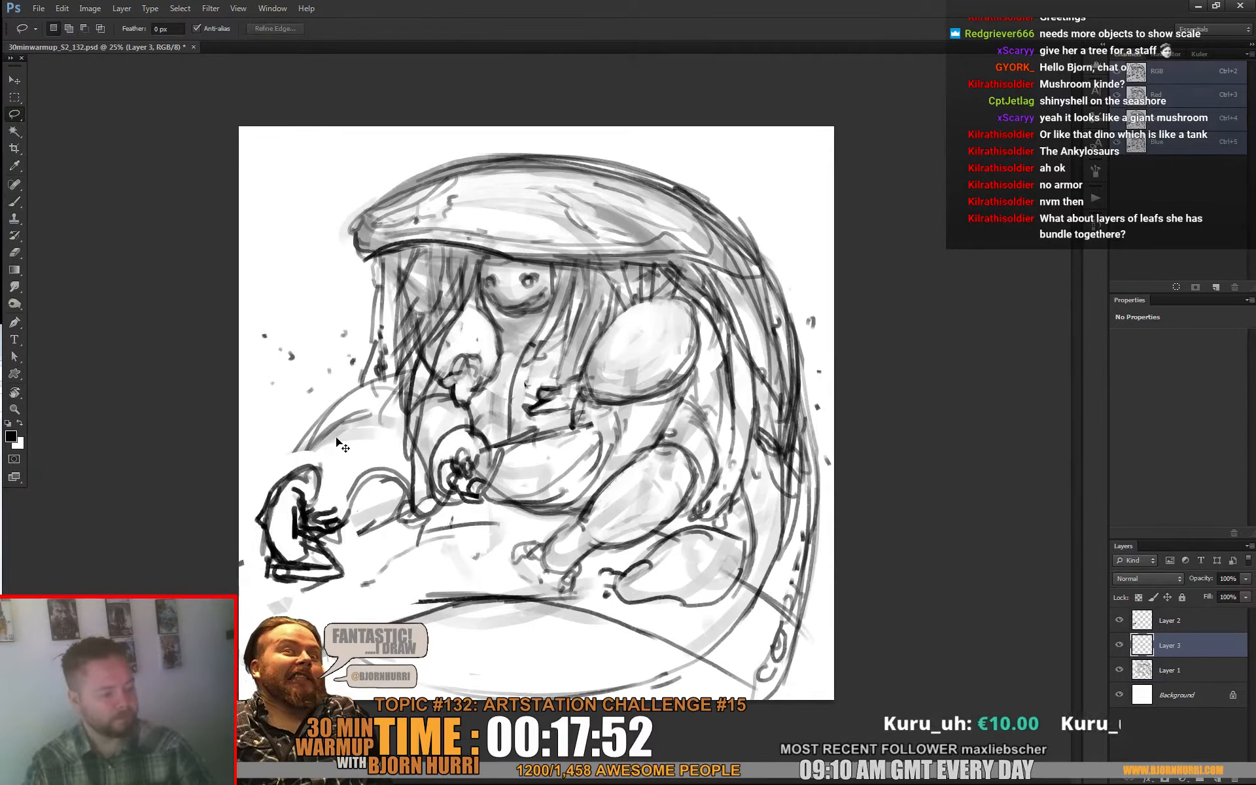
key(ctrl+alt+z)
key(ctrl+alt+z)
Step: Cut the selected small dark figure from Layer 2, paste it as its own layer, and move it back onto the mound's edge
click(1163, 618)
key(ctrl+x)
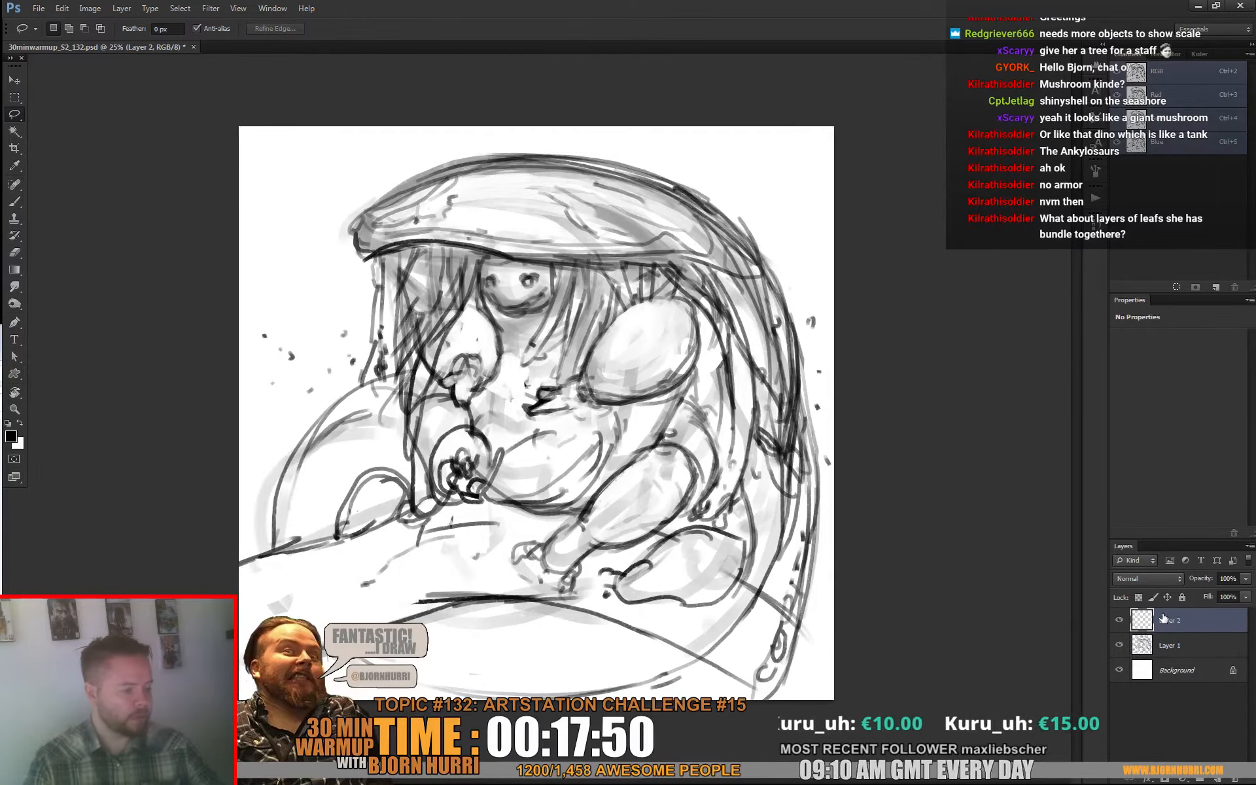
key(ctrl+v)
key(v)
drag(585, 473, 347, 585)
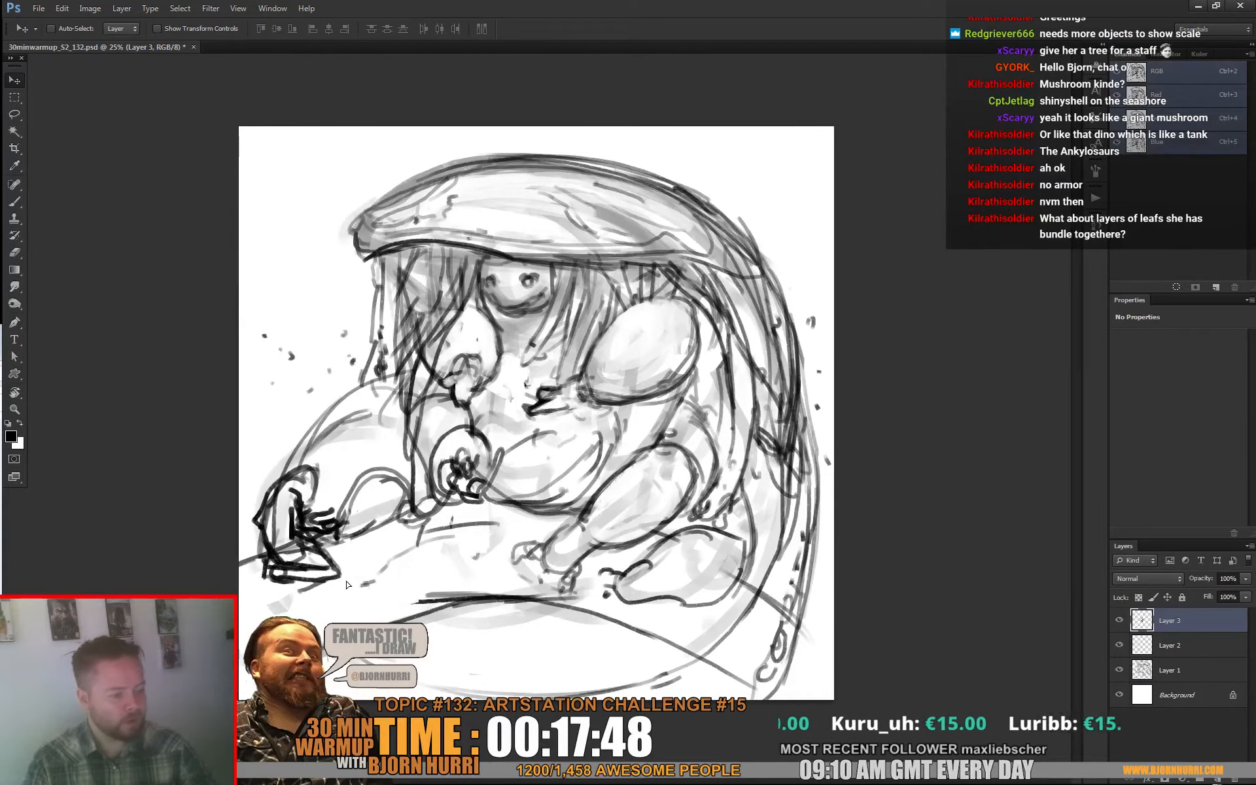
Step: Lock the pasted figure's layer completely and merge Layer 2 down into Layer 1
click(1182, 598)
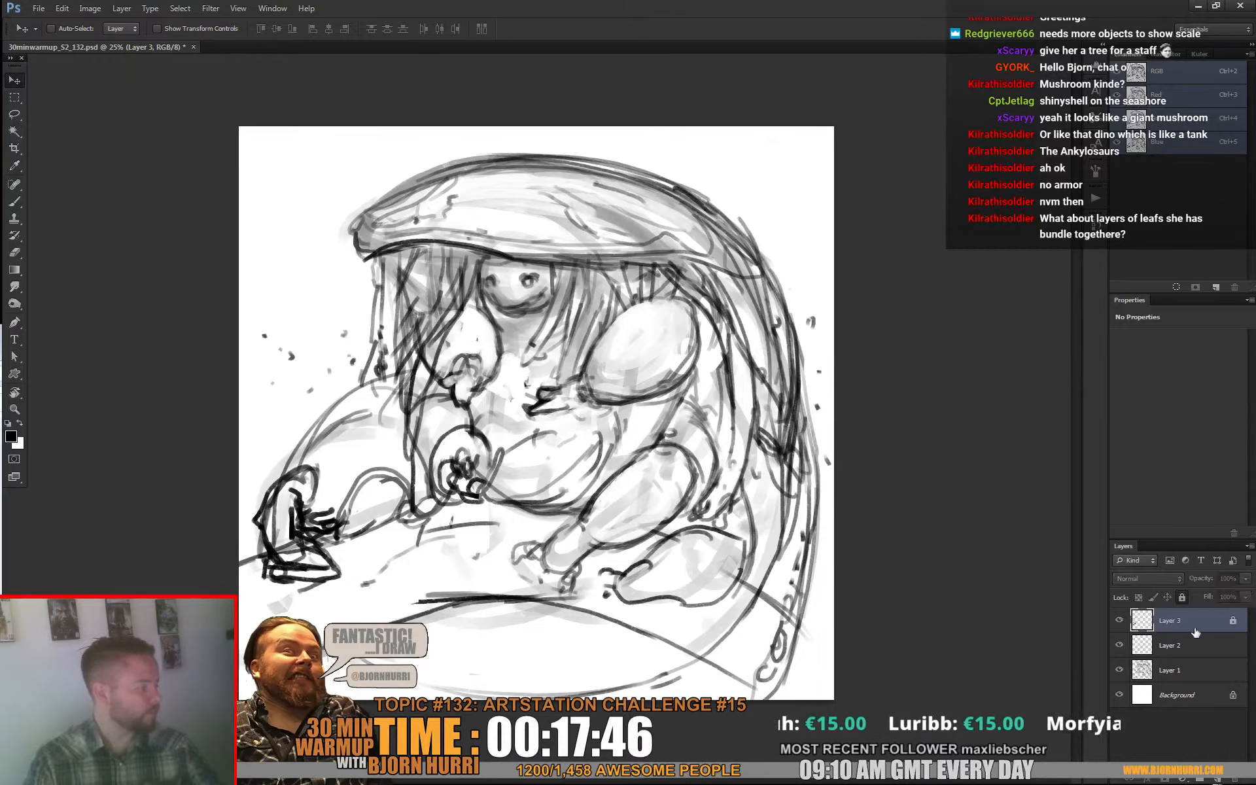
click(1188, 650)
key(ctrl+e)
key(b)
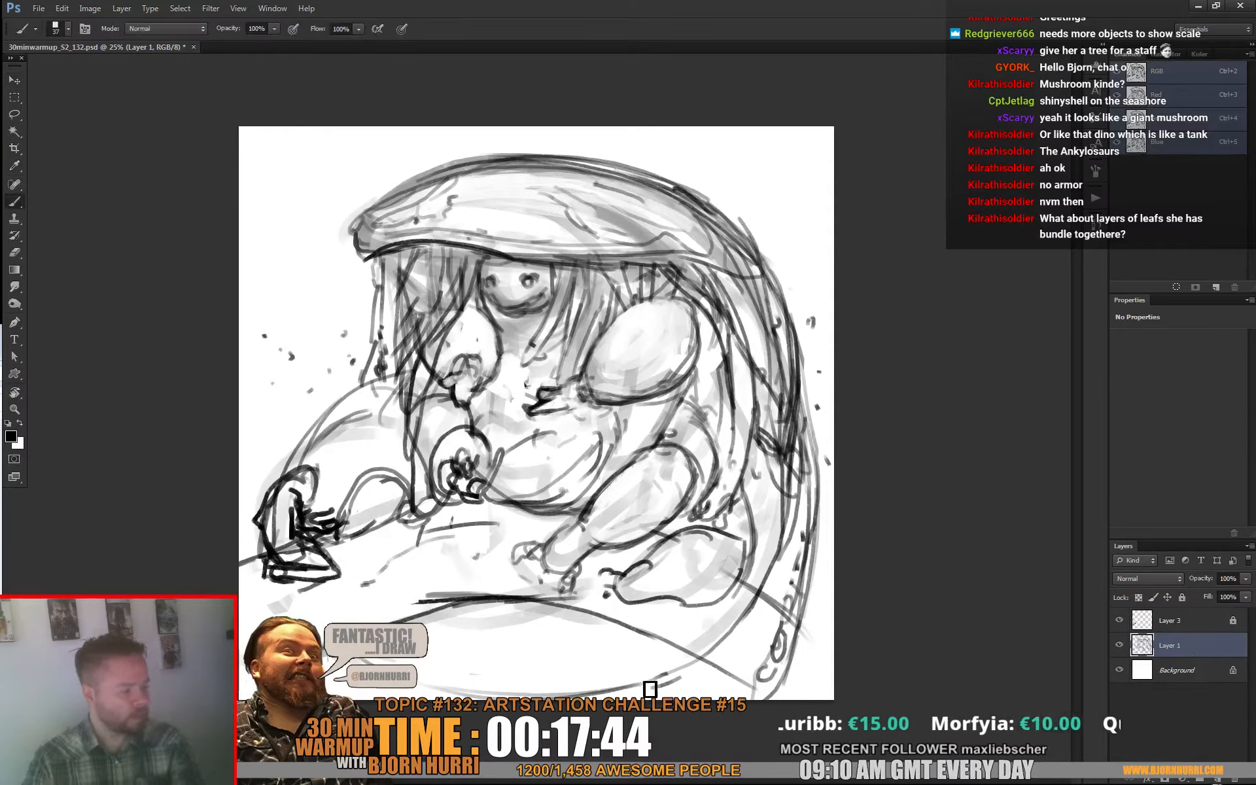
Step: Erase stray marks beside the near foot and redraw the hood's front rim and upper edge with darker strokes
key(e)
drag(744, 610, 736, 612)
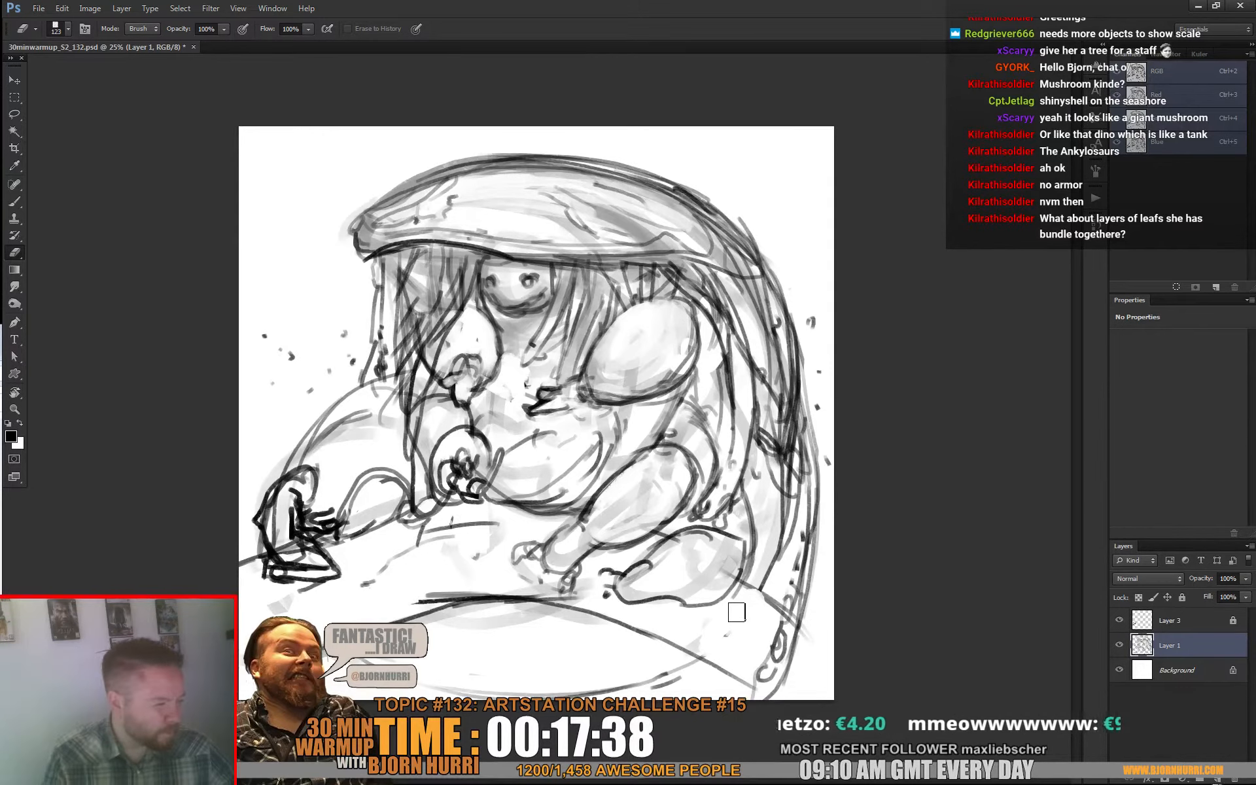
key(b)
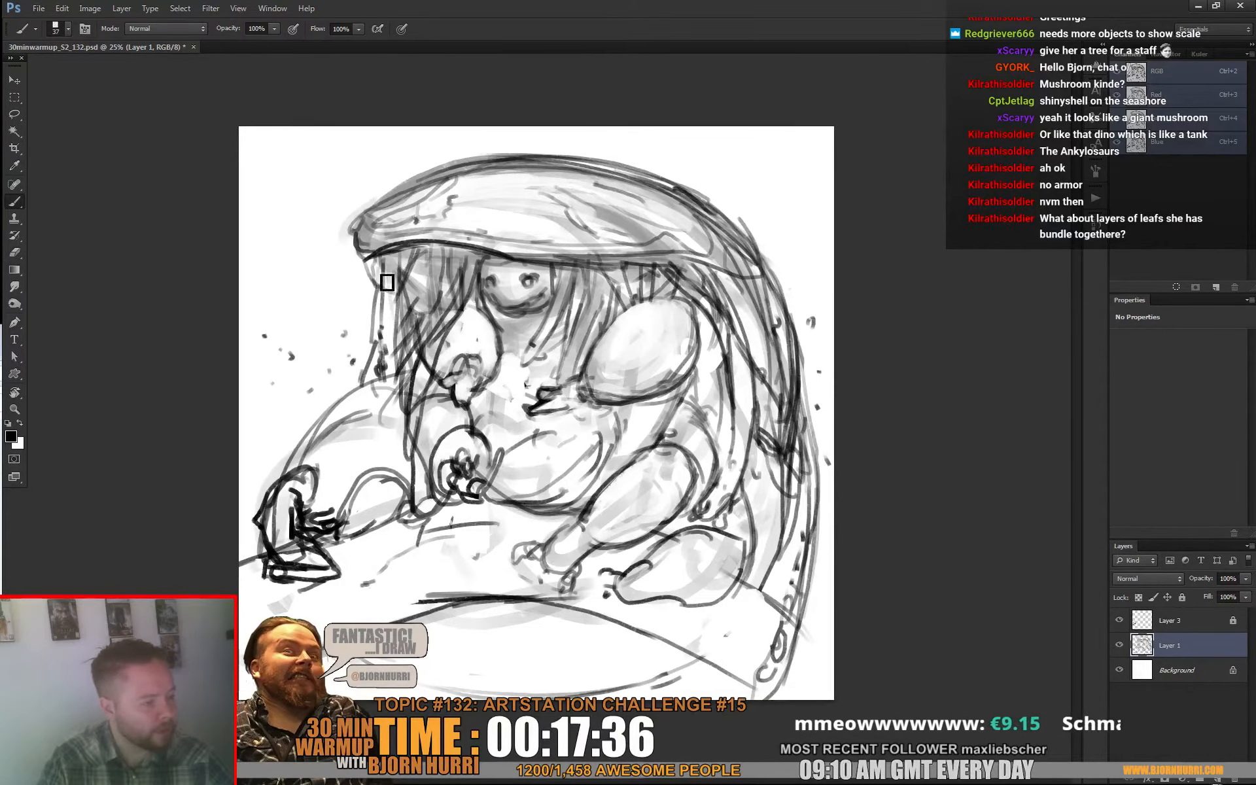
drag(357, 219, 370, 287)
drag(360, 229, 507, 162)
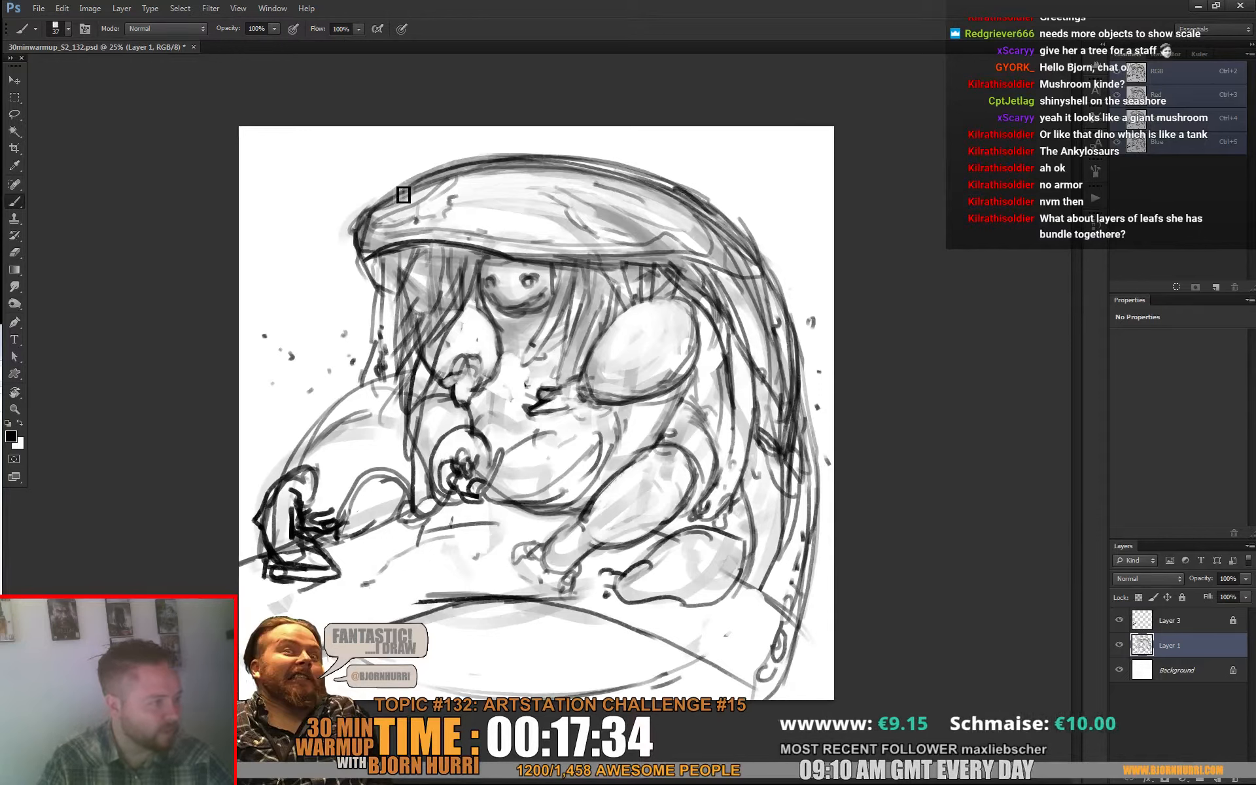
drag(379, 205, 641, 166)
Step: Erase the old outline outside the hood's front rim and lighten the sketch lines on the mound behind the creature
key(e)
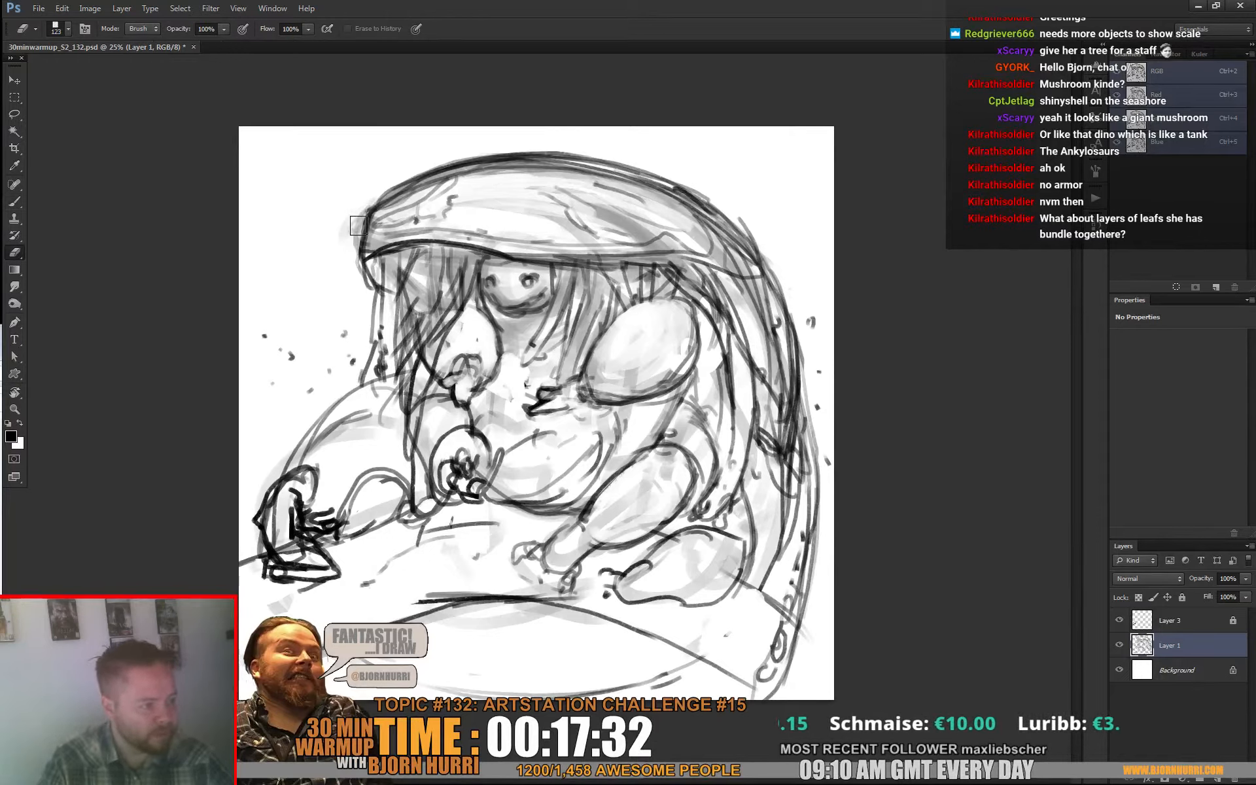
mouse_move(358, 225)
mouse_down()
mouse_move(365, 287)
mouse_move(397, 208)
mouse_up()
key(b)
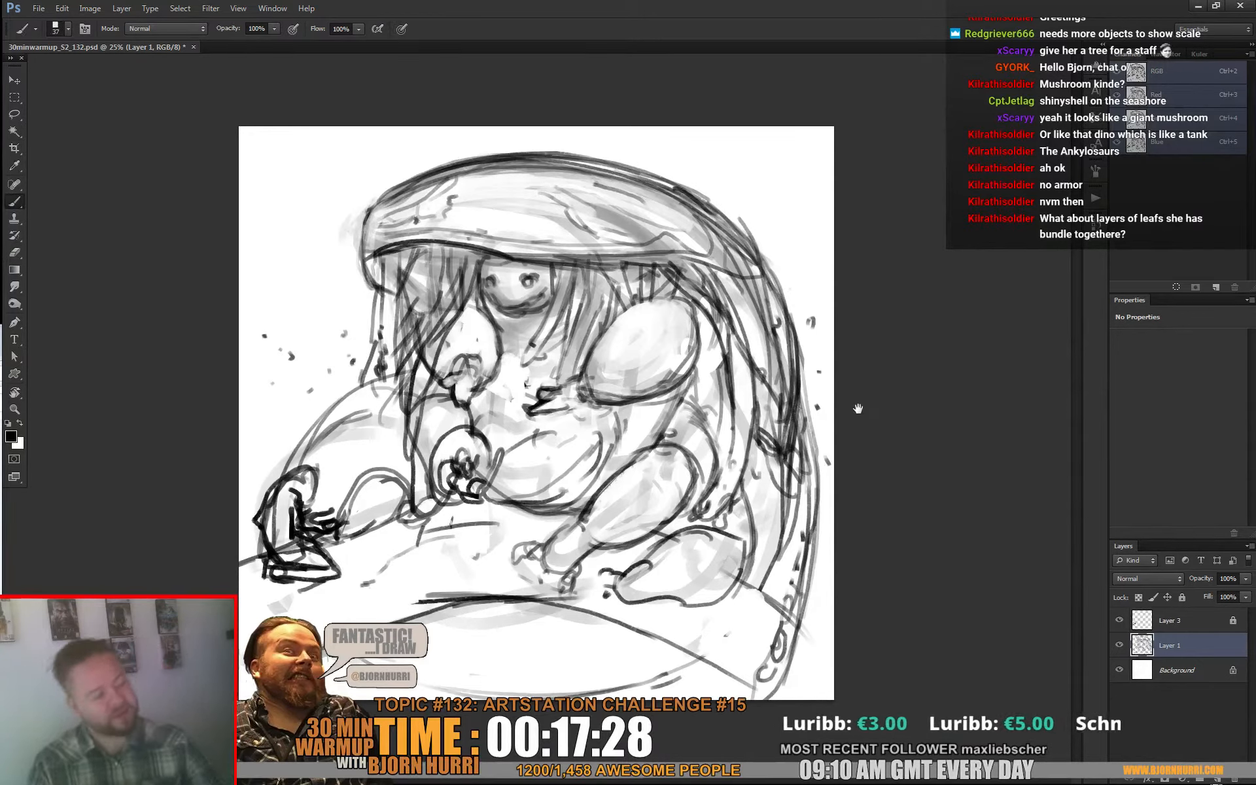
key(e)
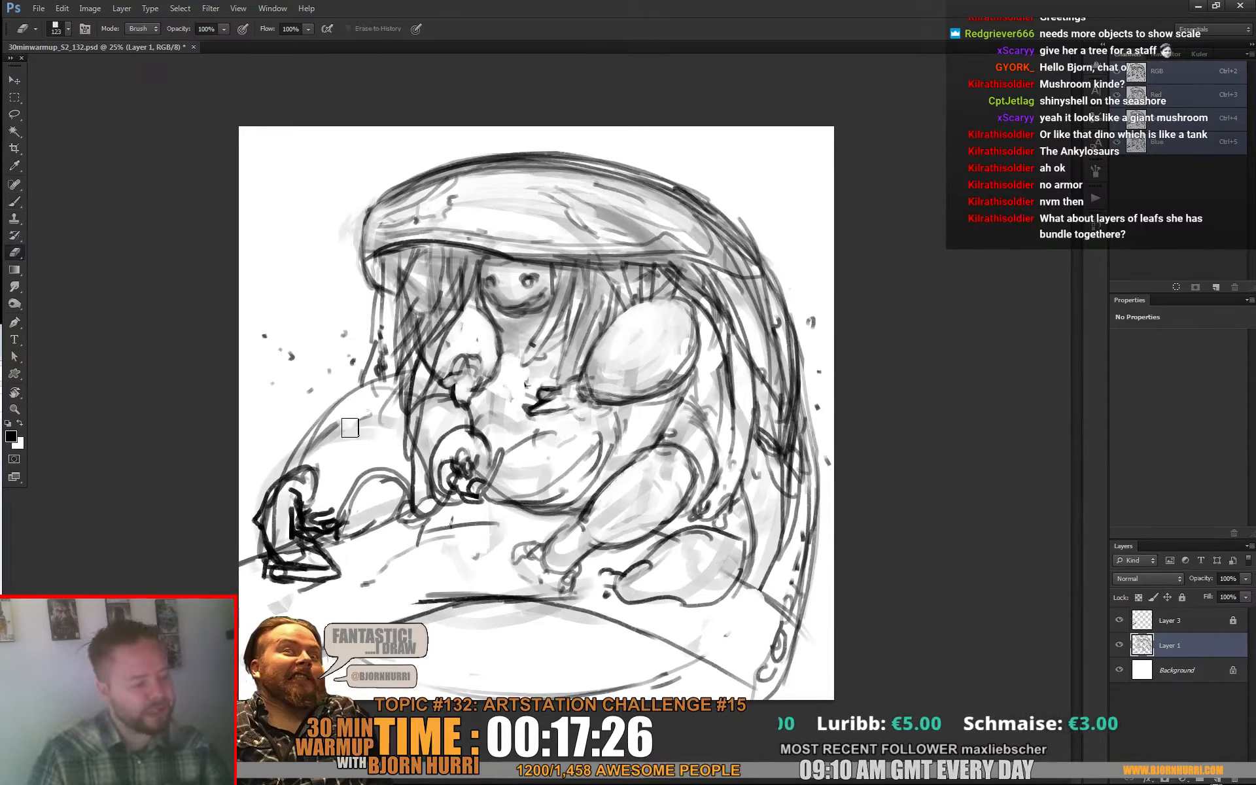
key(b)
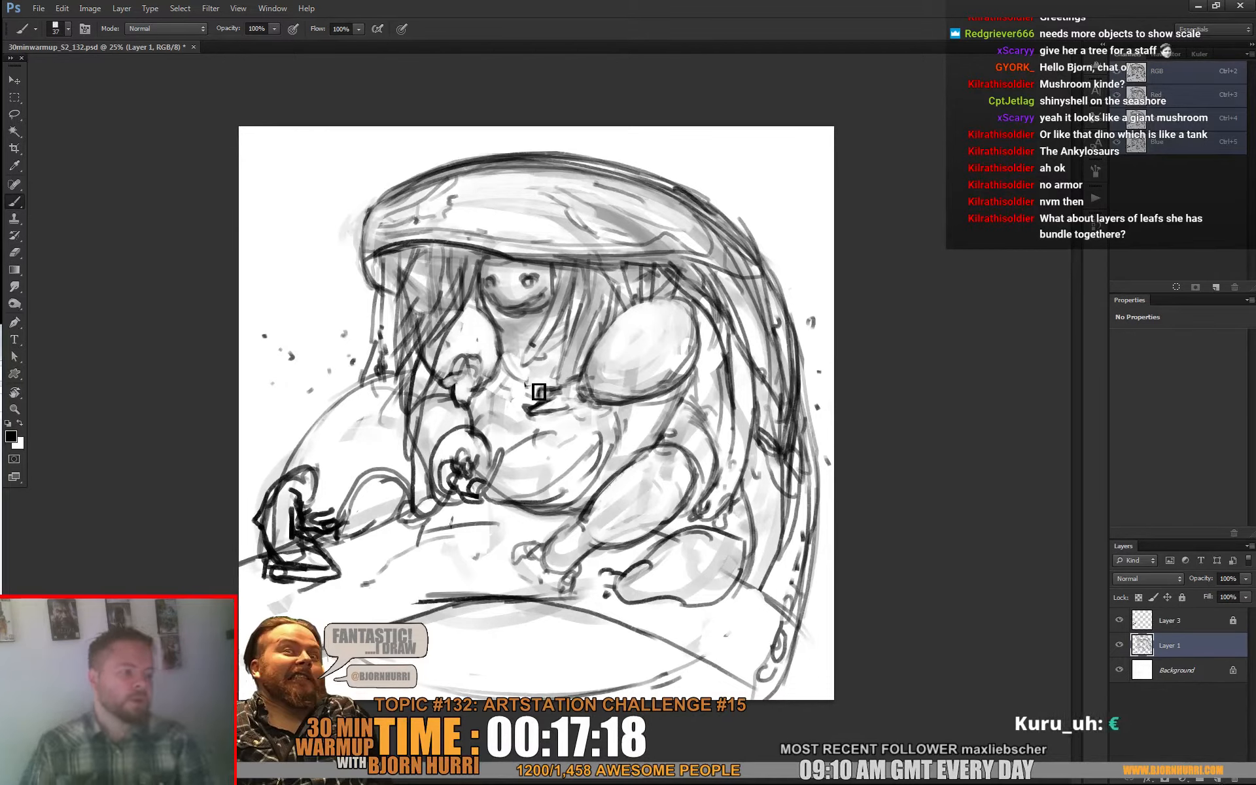
Step: Resize the eraser to 65 px, erase the heavy chin line under the face, and redraw a smaller mouth
key(e)
right_click(539, 393)
key(Return)
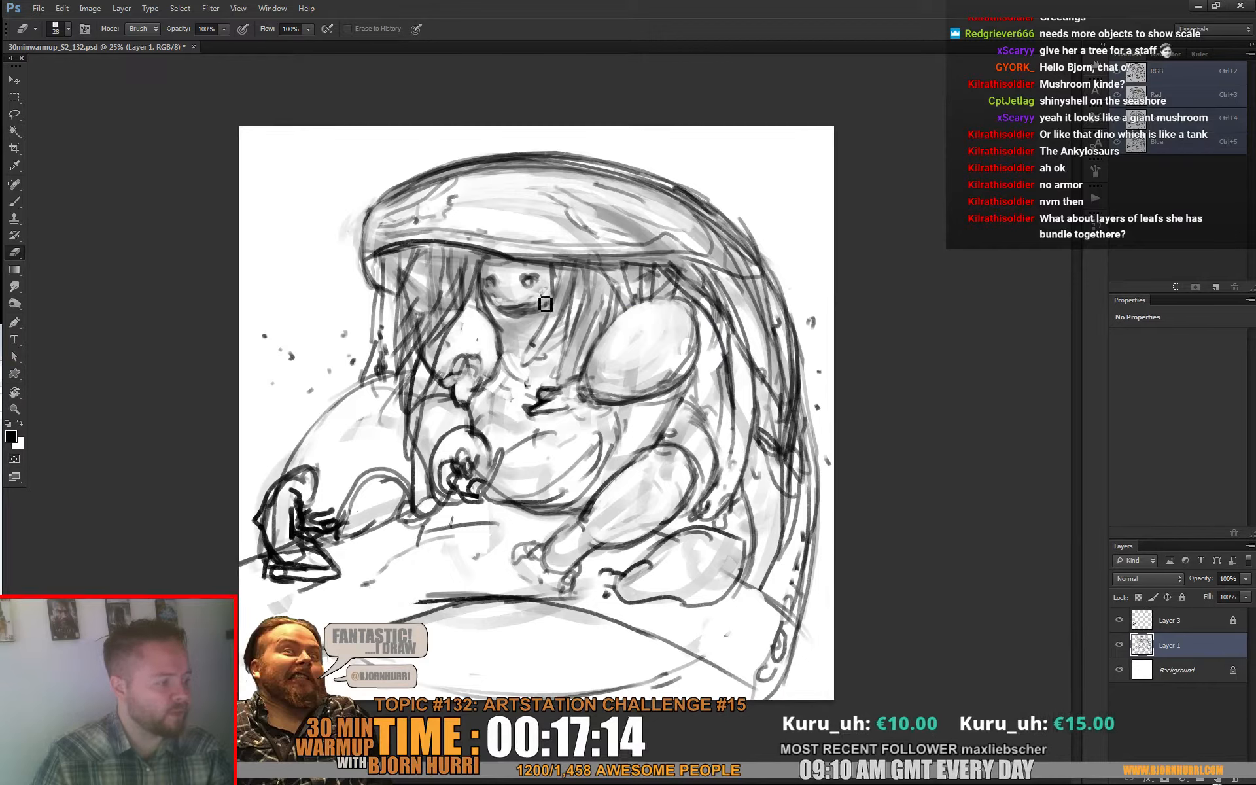
right_click(543, 301)
key(Return)
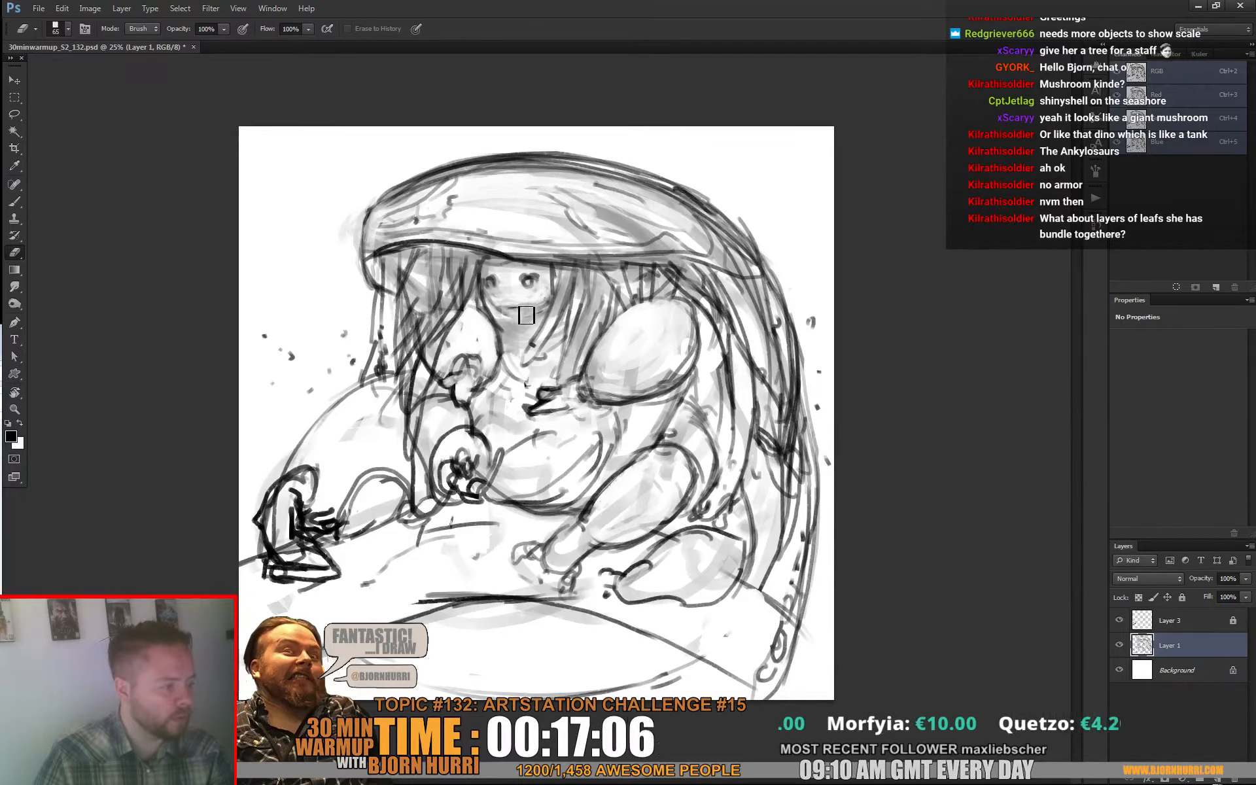
key(b)
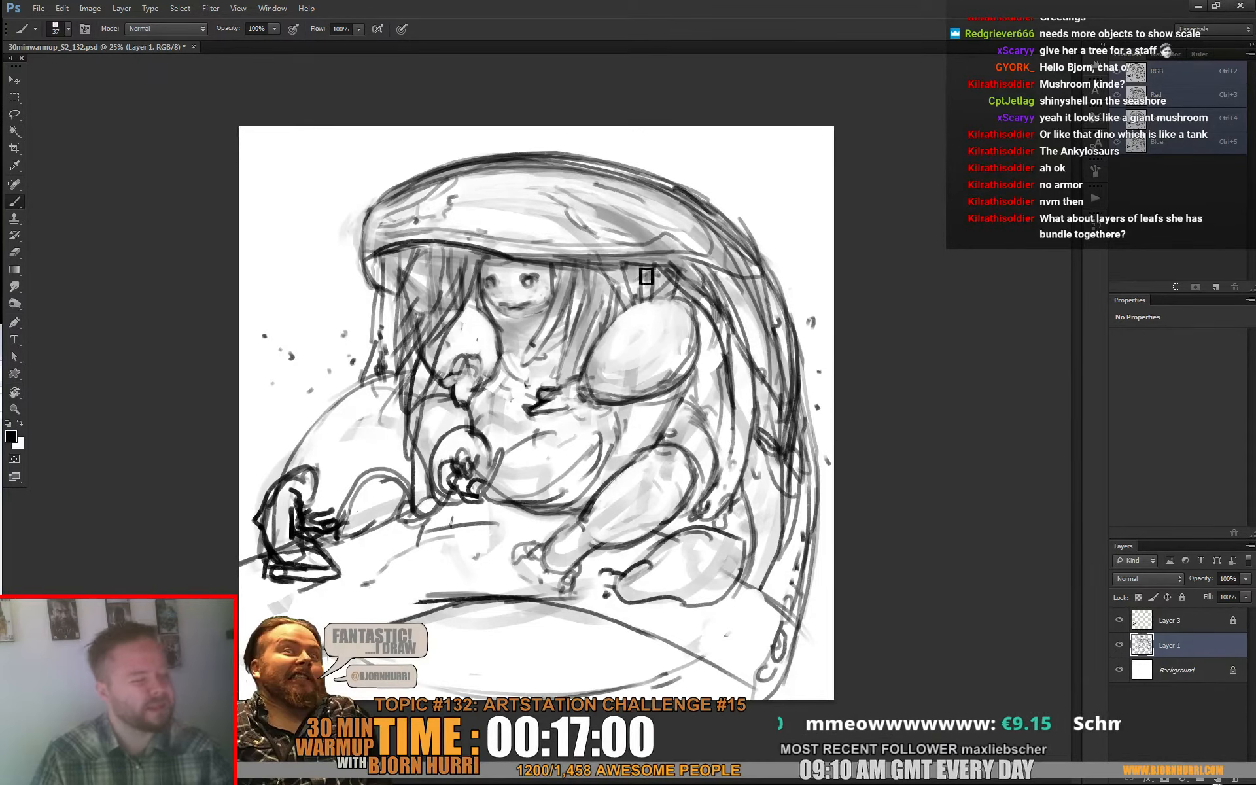
Step: Try replacing the creature's two eyes with a row of several small dot eyes
key(e)
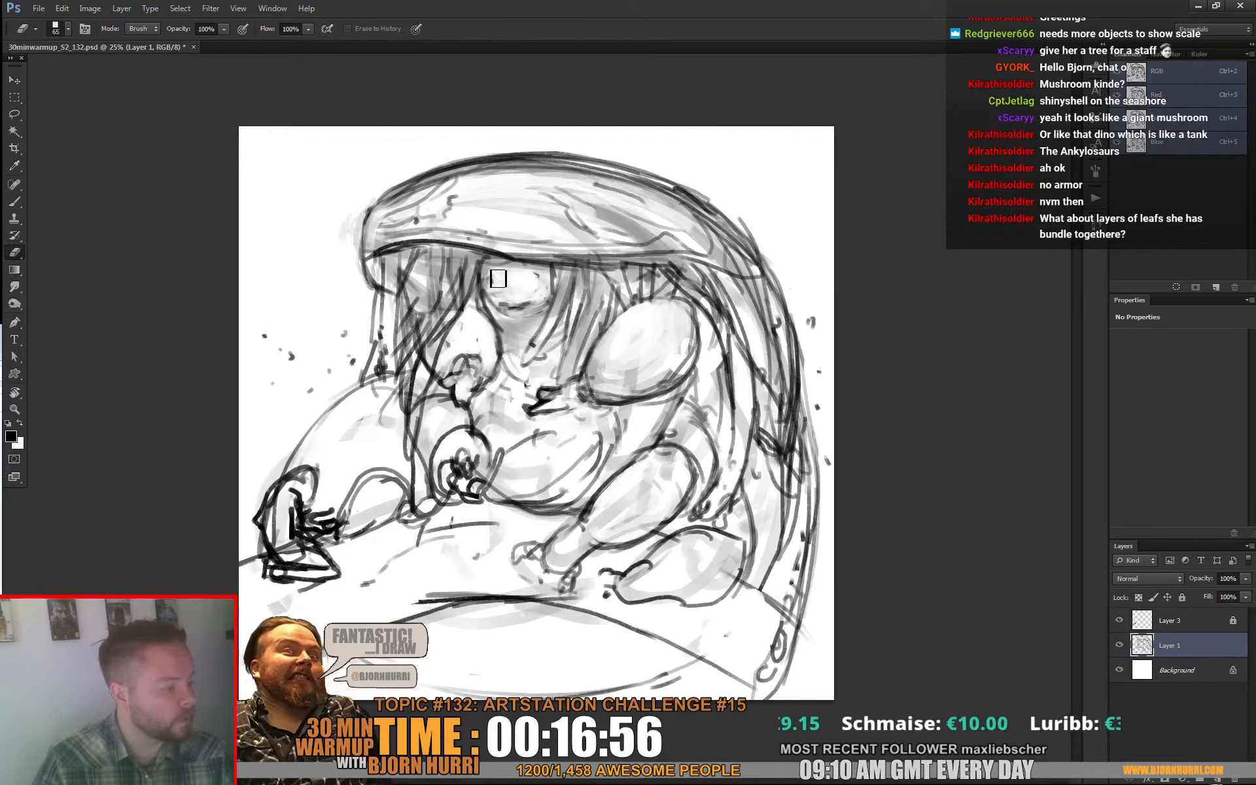
key(b)
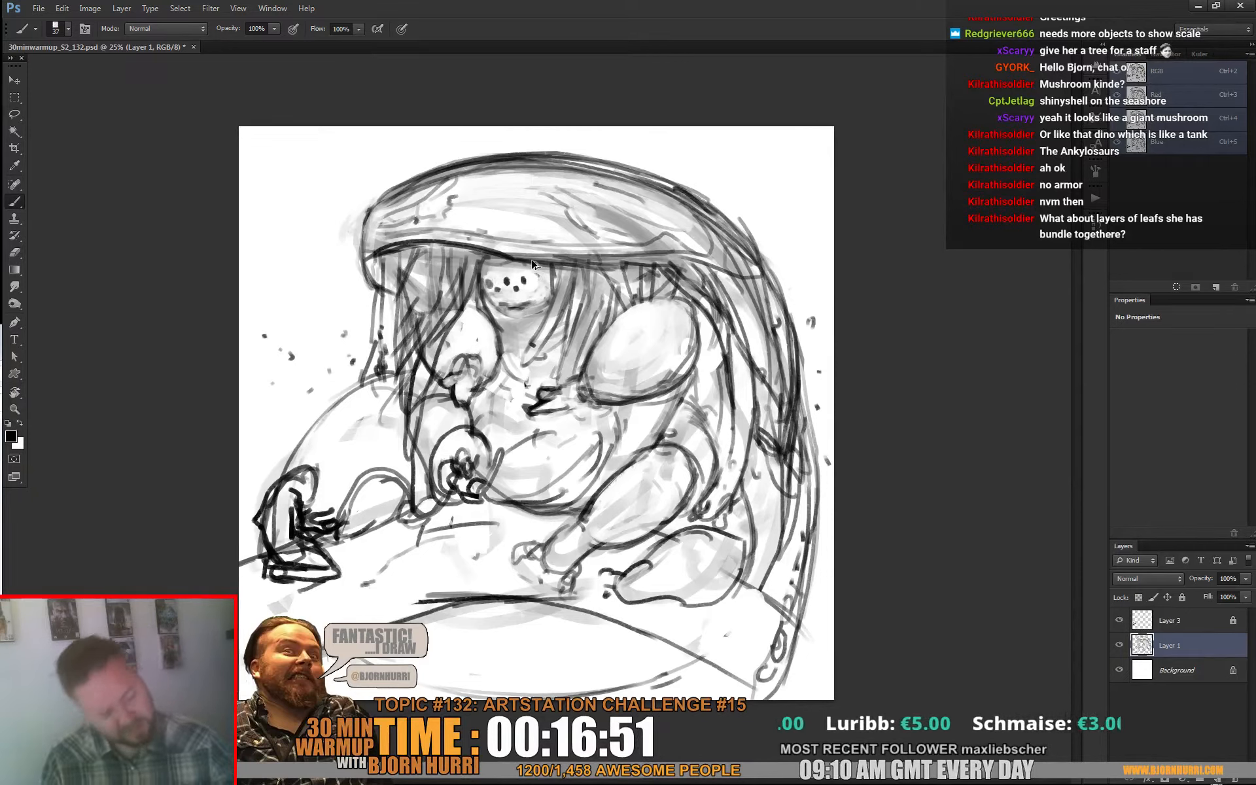
key(e)
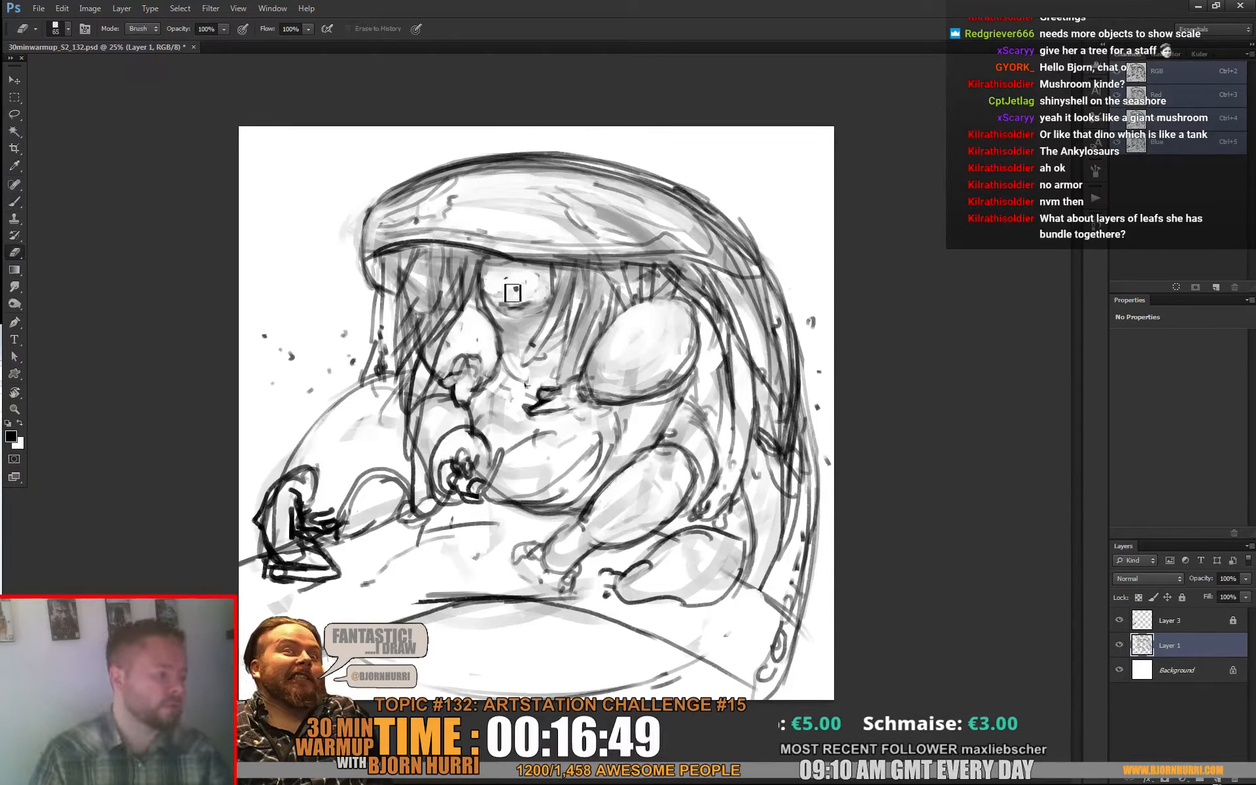
Step: Try large round outlined eyes on the face, erasing and redrawing their contours
key(b)
drag(536, 274, 490, 292)
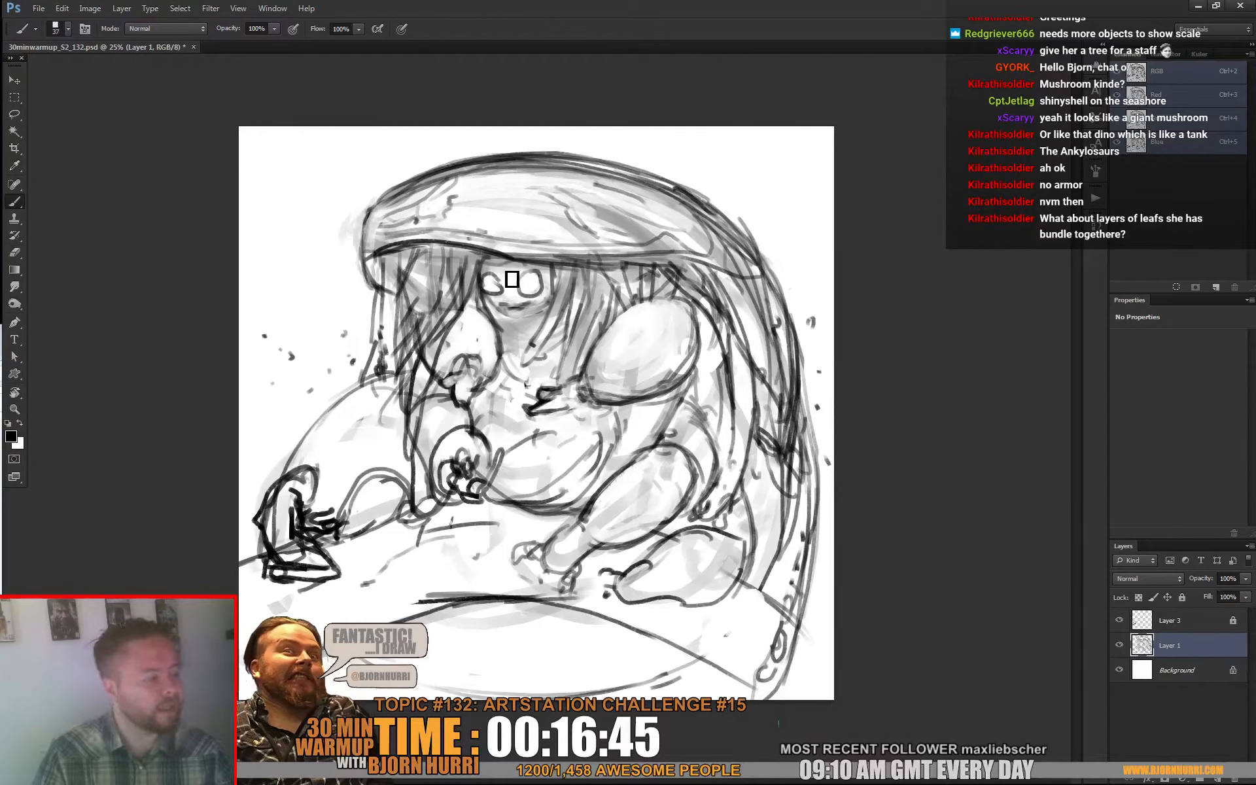
key(e)
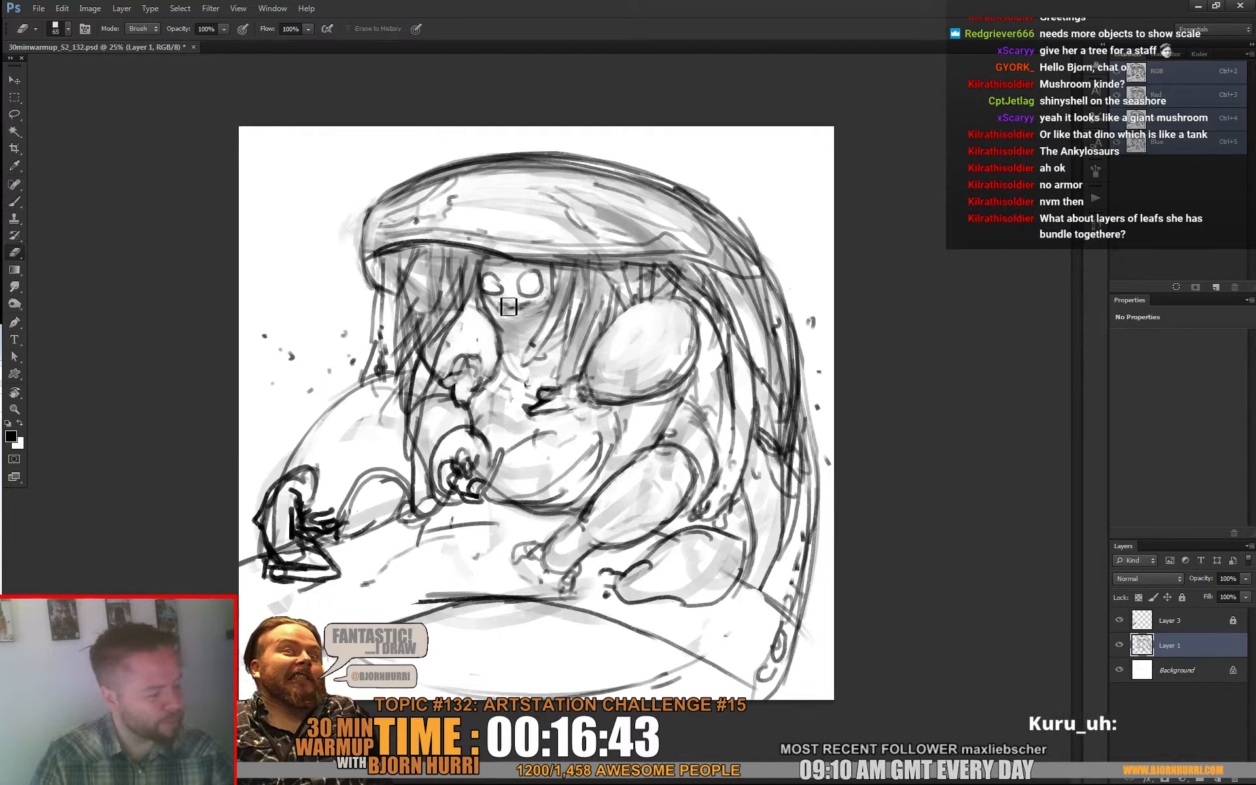
key(b)
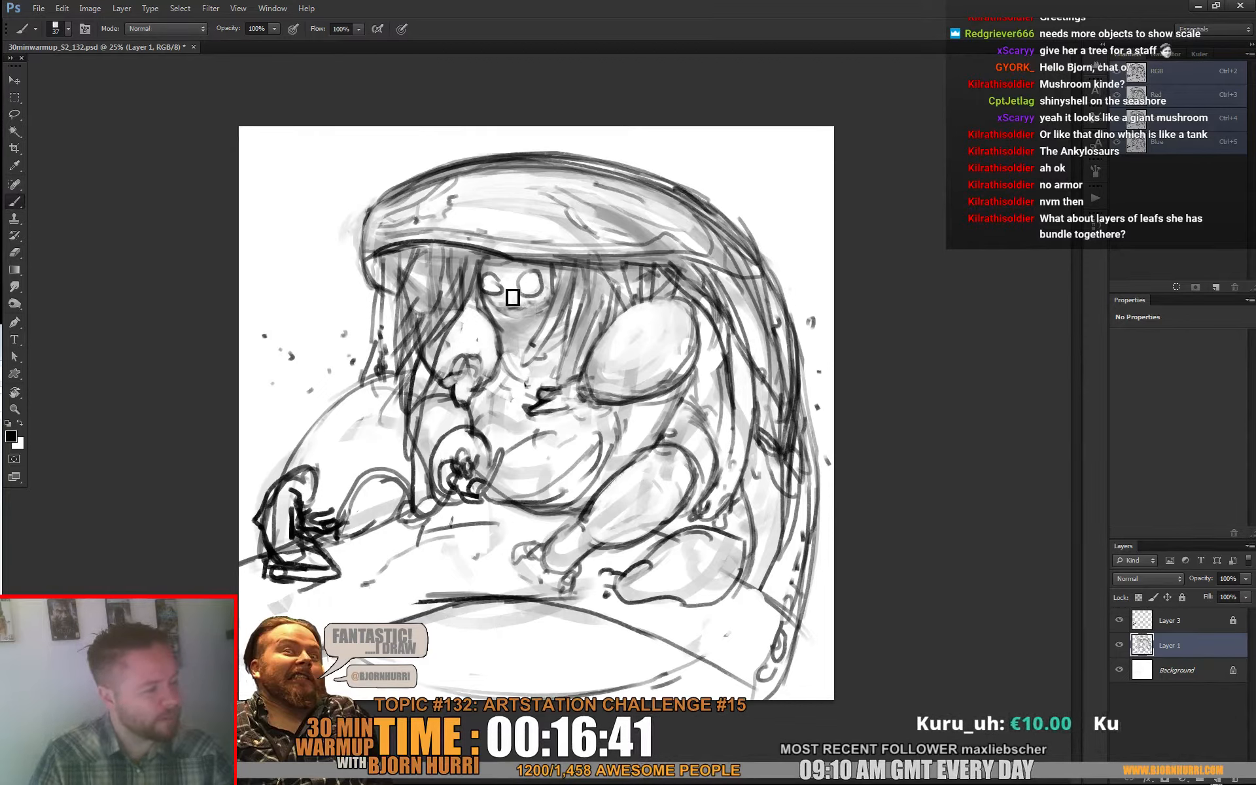
mouse_move(489, 274)
mouse_down()
mouse_move(558, 295)
mouse_move(530, 306)
mouse_move(550, 275)
mouse_move(558, 301)
mouse_move(533, 297)
mouse_move(552, 289)
mouse_move(533, 303)
mouse_move(534, 283)
mouse_move(547, 292)
mouse_move(485, 287)
mouse_move(507, 312)
mouse_up()
key(e)
key(b)
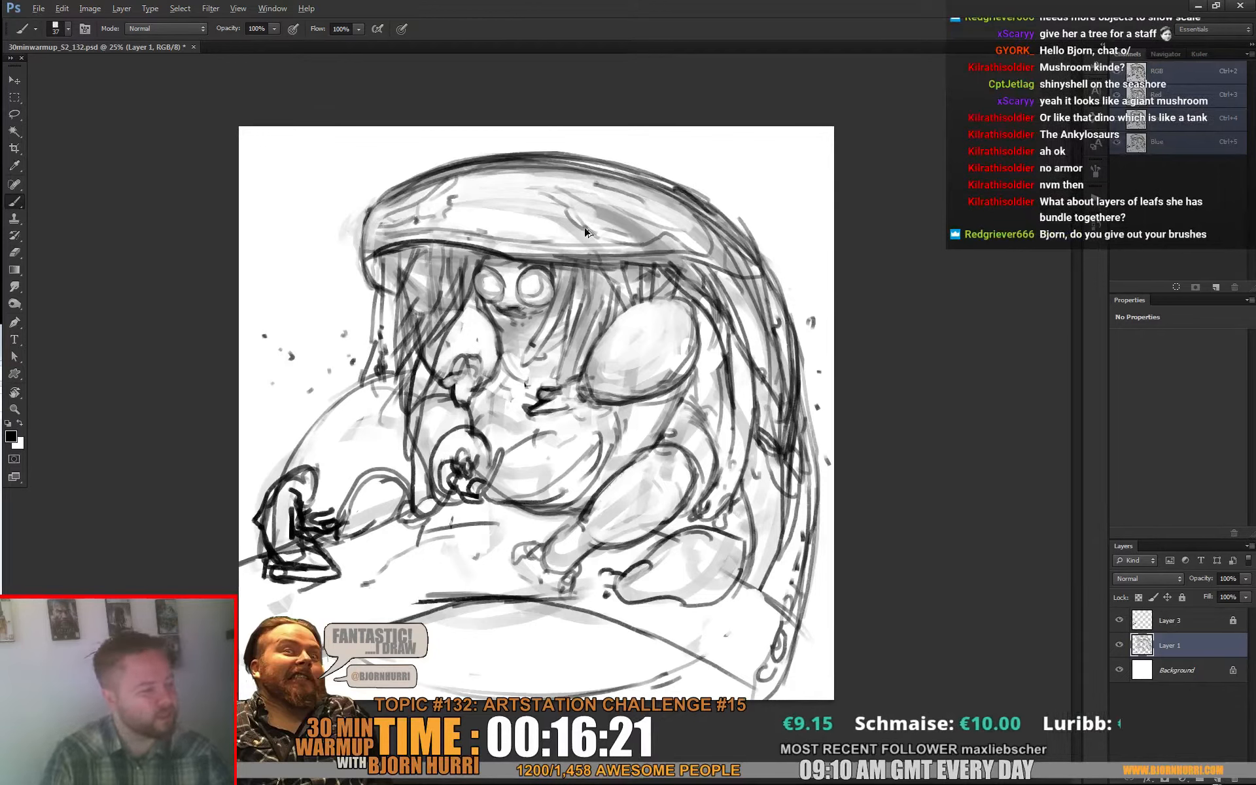
Step: Clean the inside of the large round eyes and try adding pupils and shading to them
key(e)
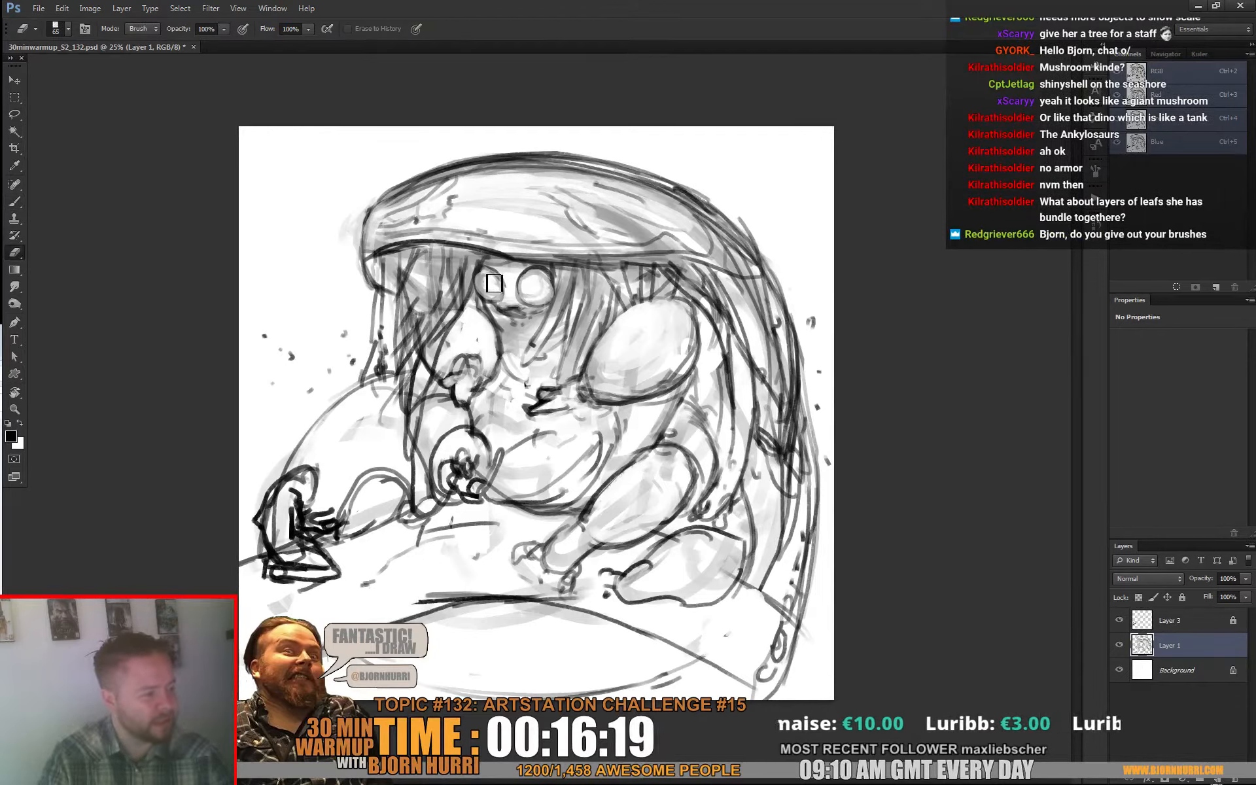
drag(495, 284, 505, 301)
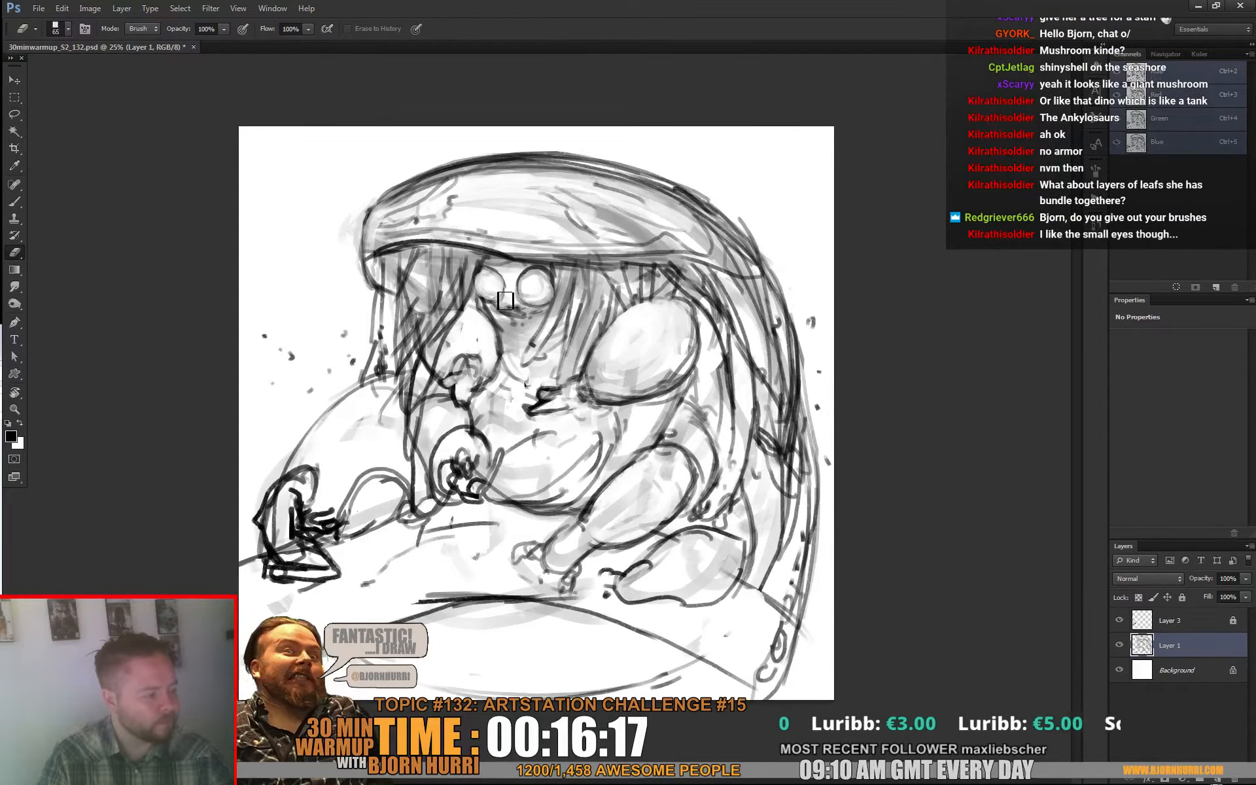
key(b)
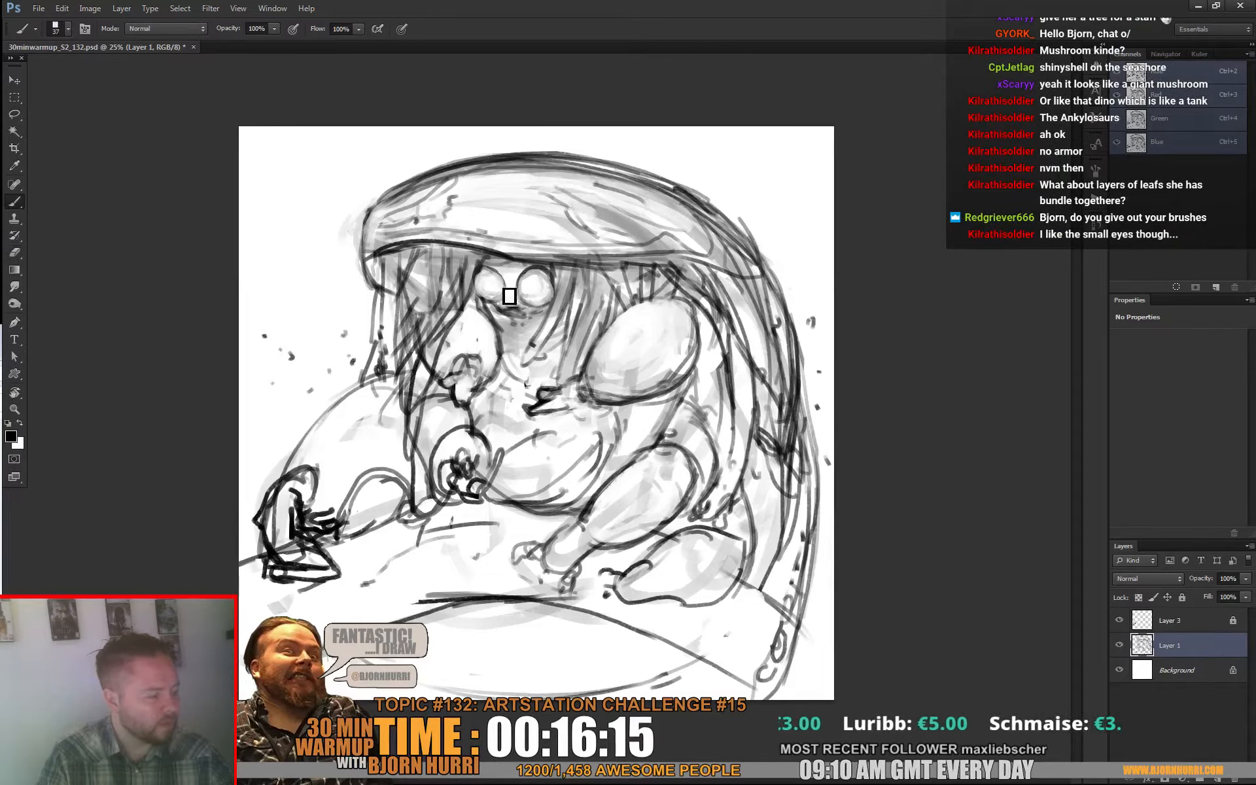
mouse_move(502, 275)
mouse_down()
mouse_move(488, 297)
mouse_move(535, 305)
mouse_up()
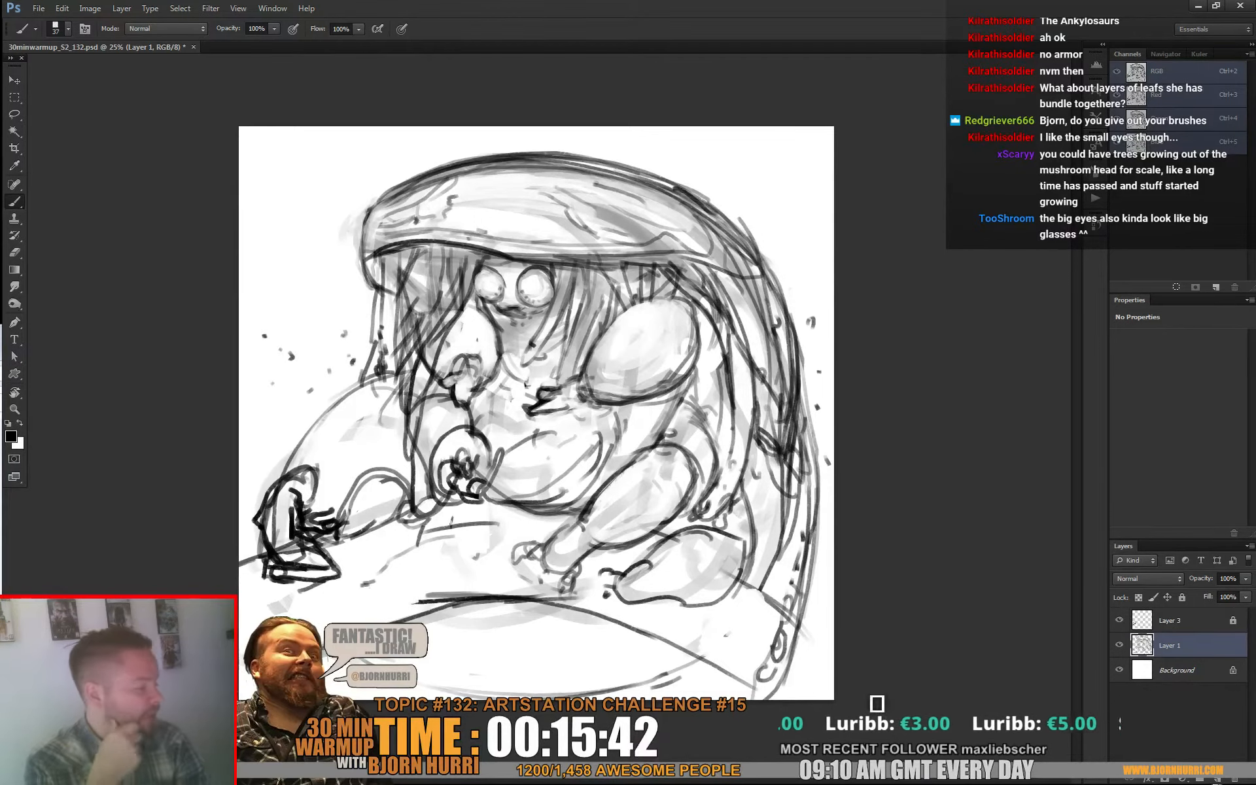
Step: Enlarge the eraser to 119 px, wipe the eyes to leave a blank white face, and redraw the strokes around its lower edge
key(e)
right_click(539, 277)
mouse_move(505, 281)
mouse_down()
mouse_move(524, 296)
mouse_move(546, 277)
mouse_move(538, 301)
mouse_up()
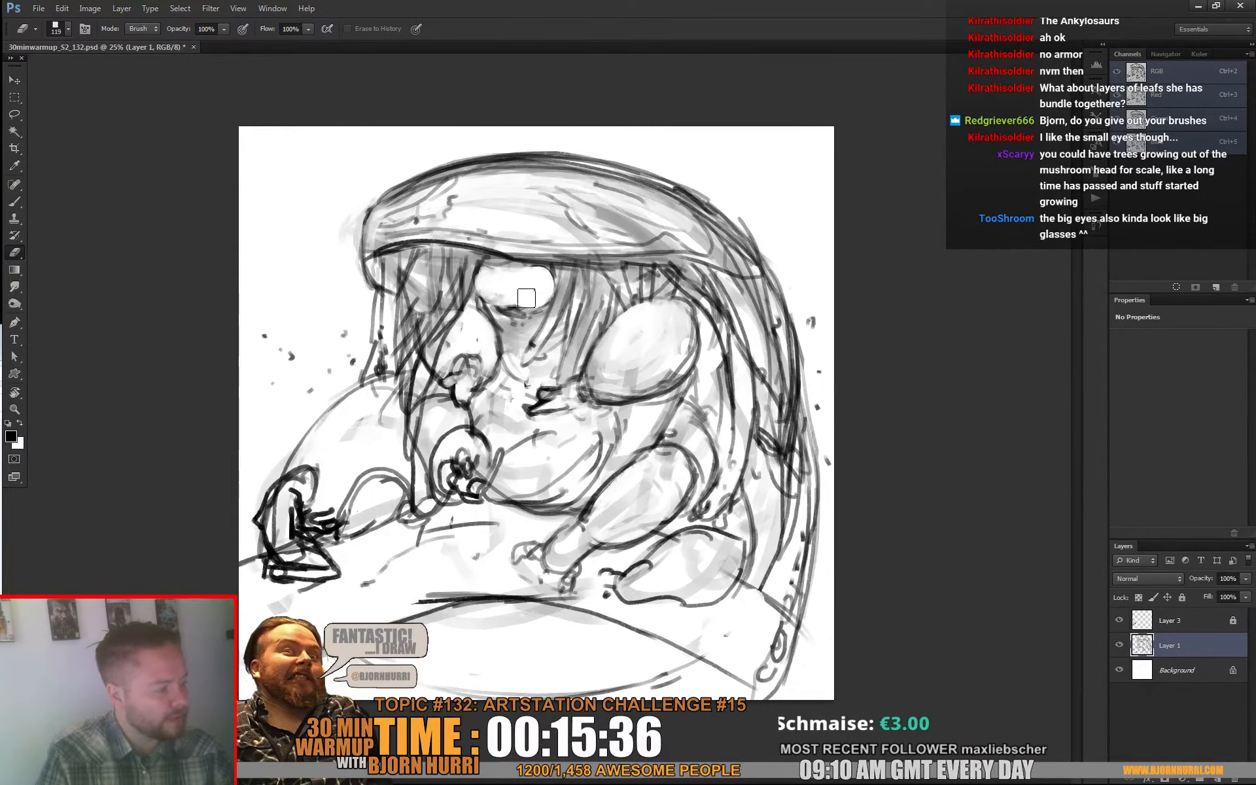
key(b)
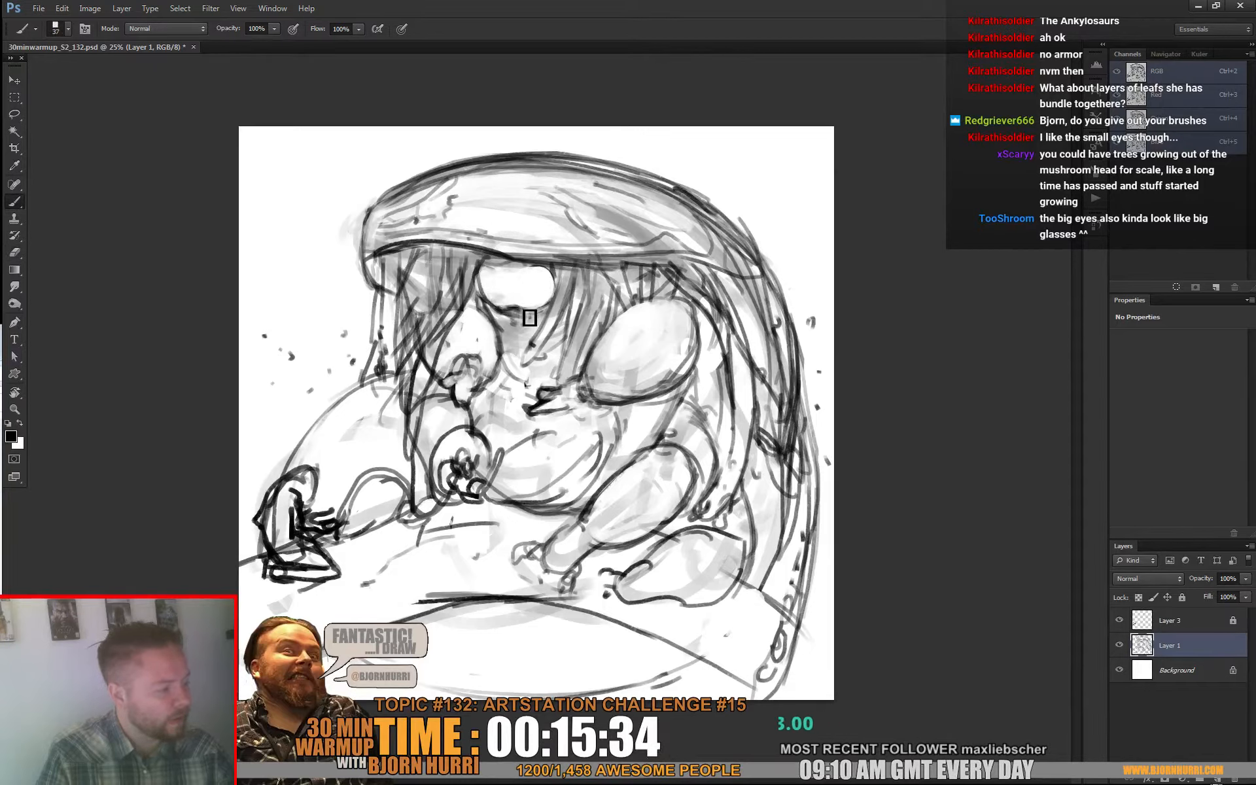
drag(530, 318, 554, 296)
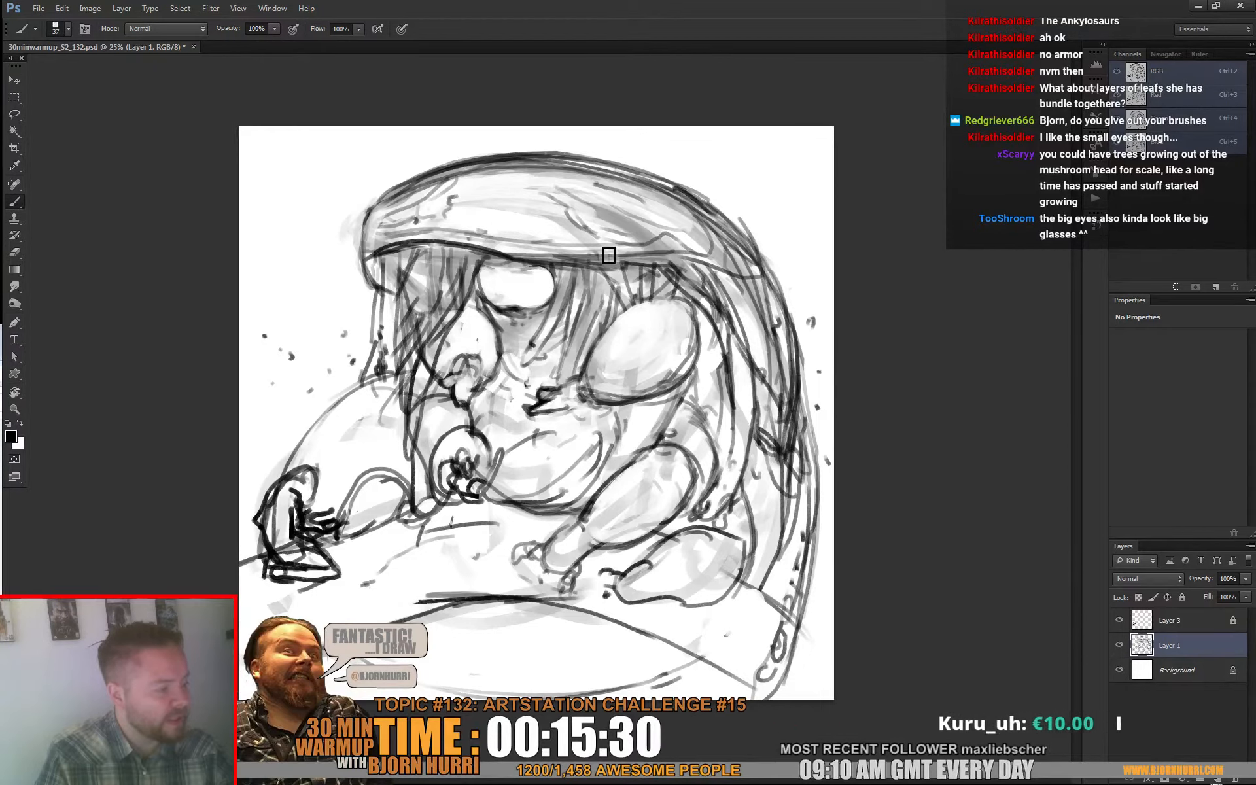
Step: Set the eraser to 15 px and pick out small light marks in the shadow beneath the face
key(e)
right_click(523, 301)
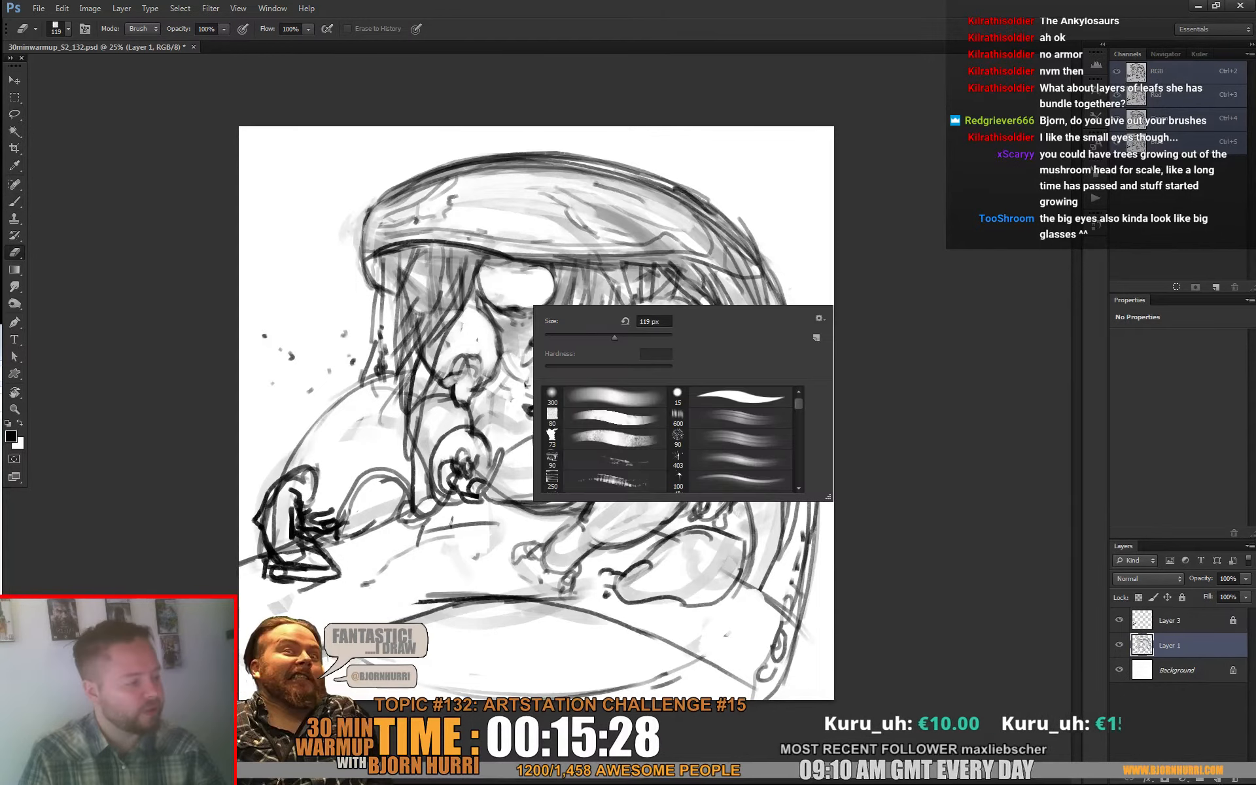
text(15)
key(Return)
key(Return)
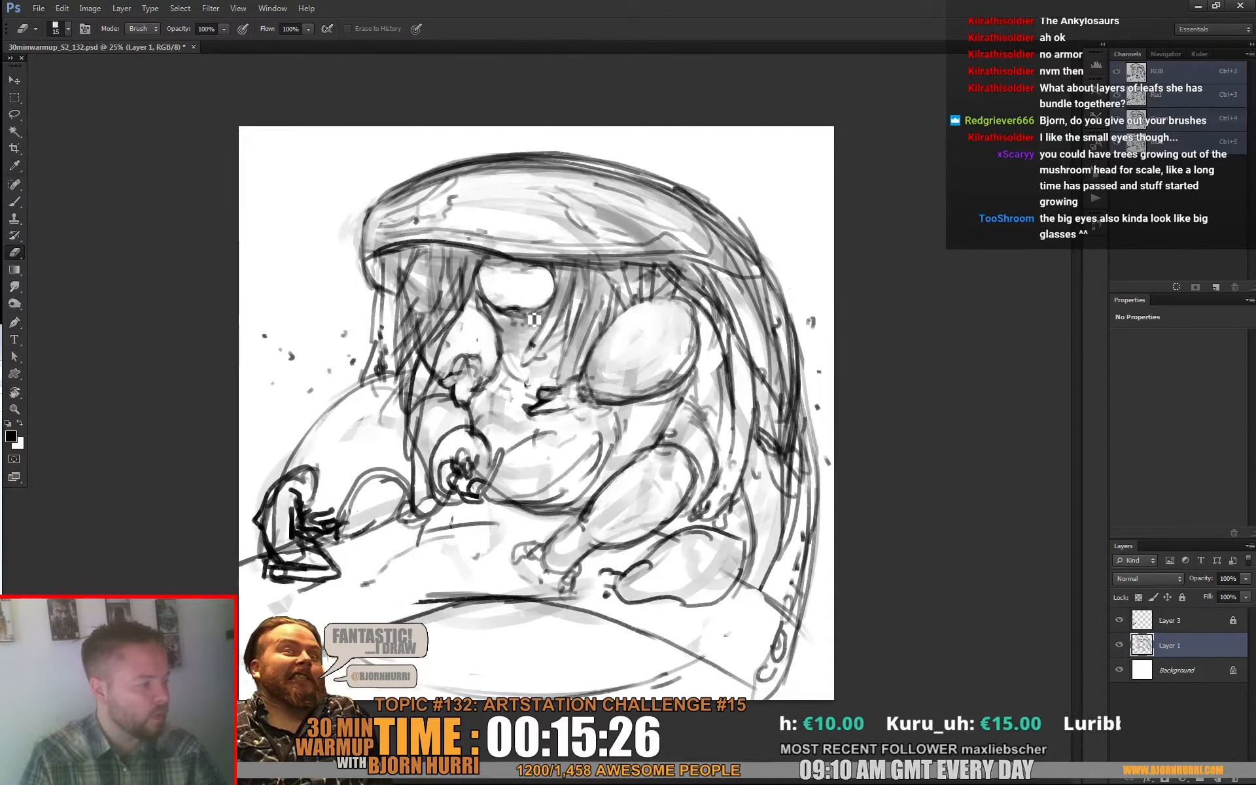
Step: Add a new layer above Layer 1, dot small dark eyes onto the blank face, and touch up the nearby shoulder in white
key(b)
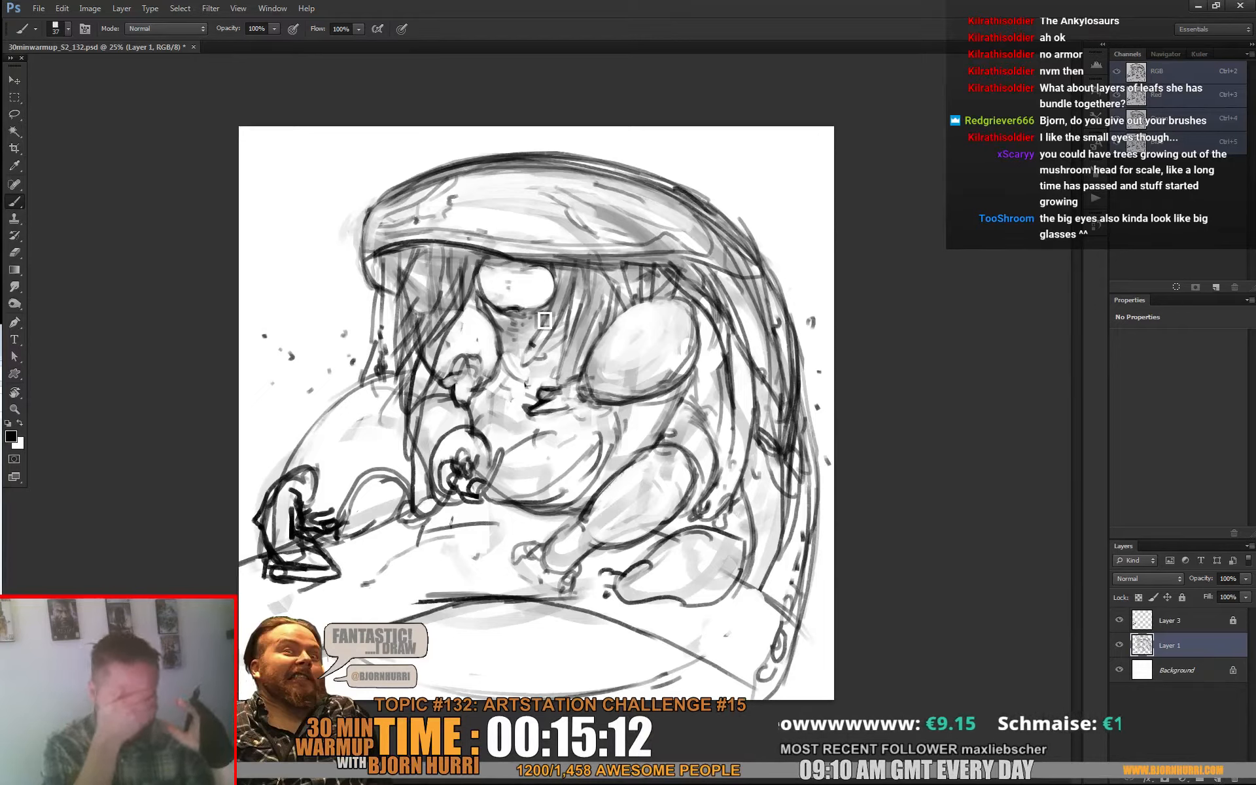
key(ctrl+shift+alt+n)
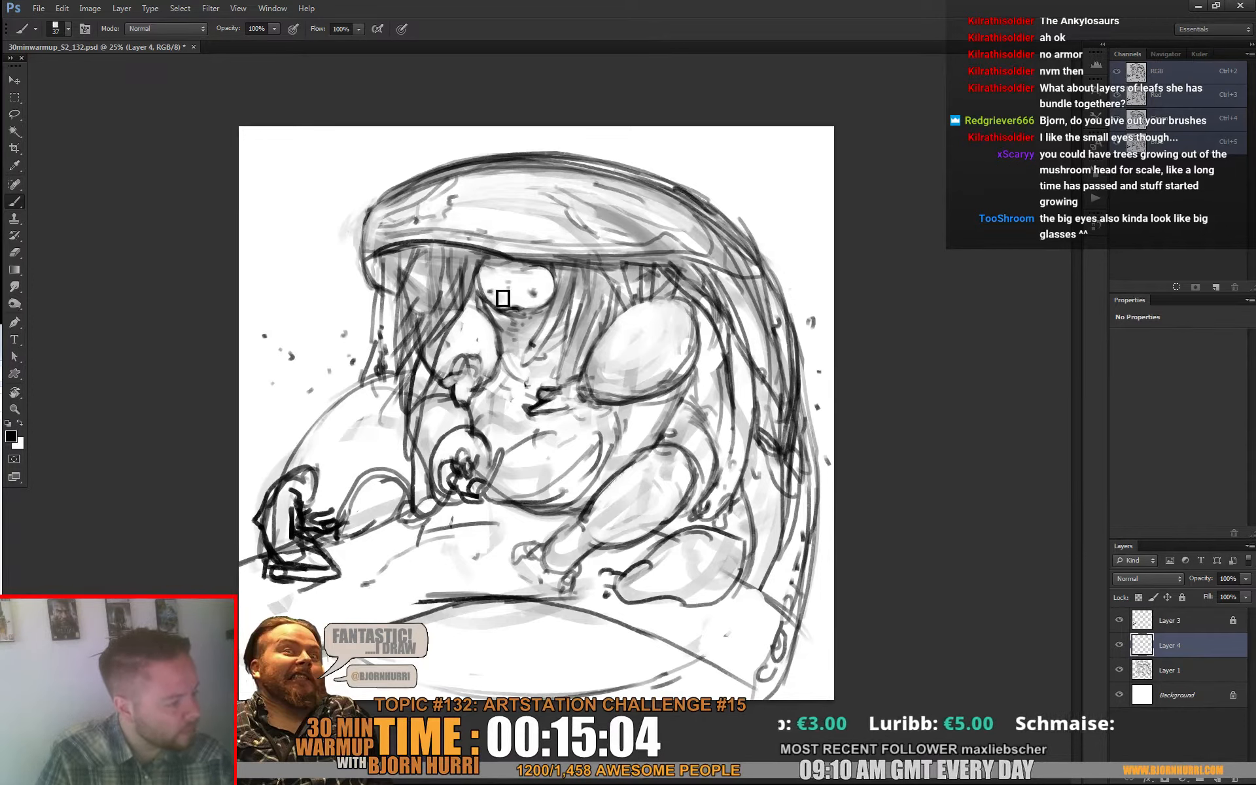
key(e)
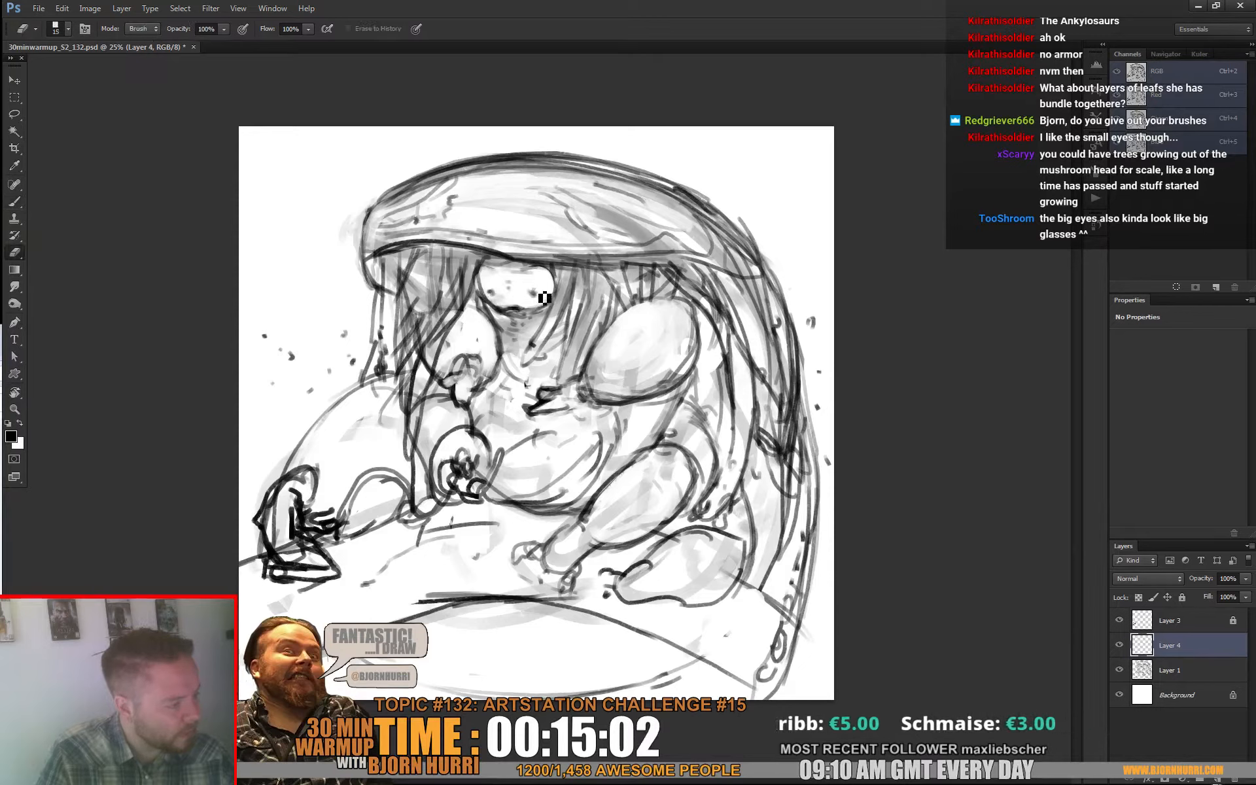
key(b)
alt+click(513, 278)
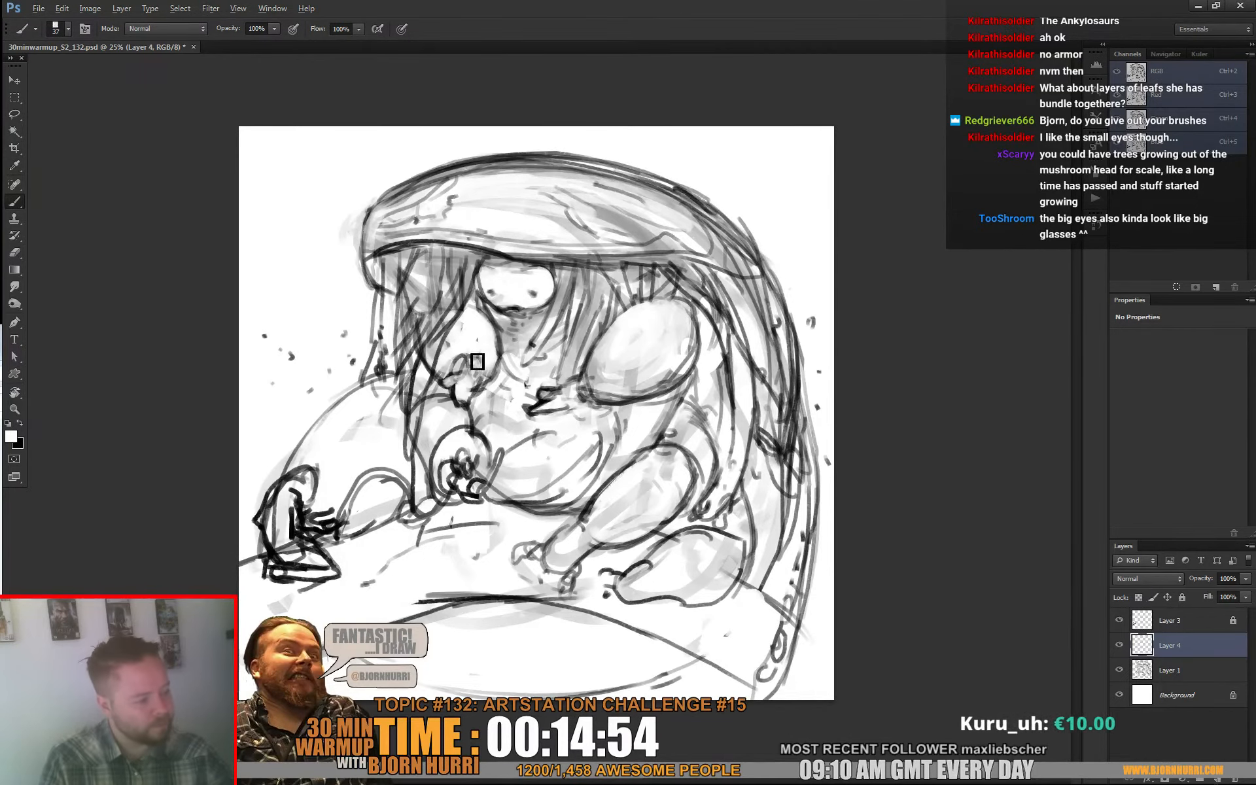
drag(482, 365, 467, 367)
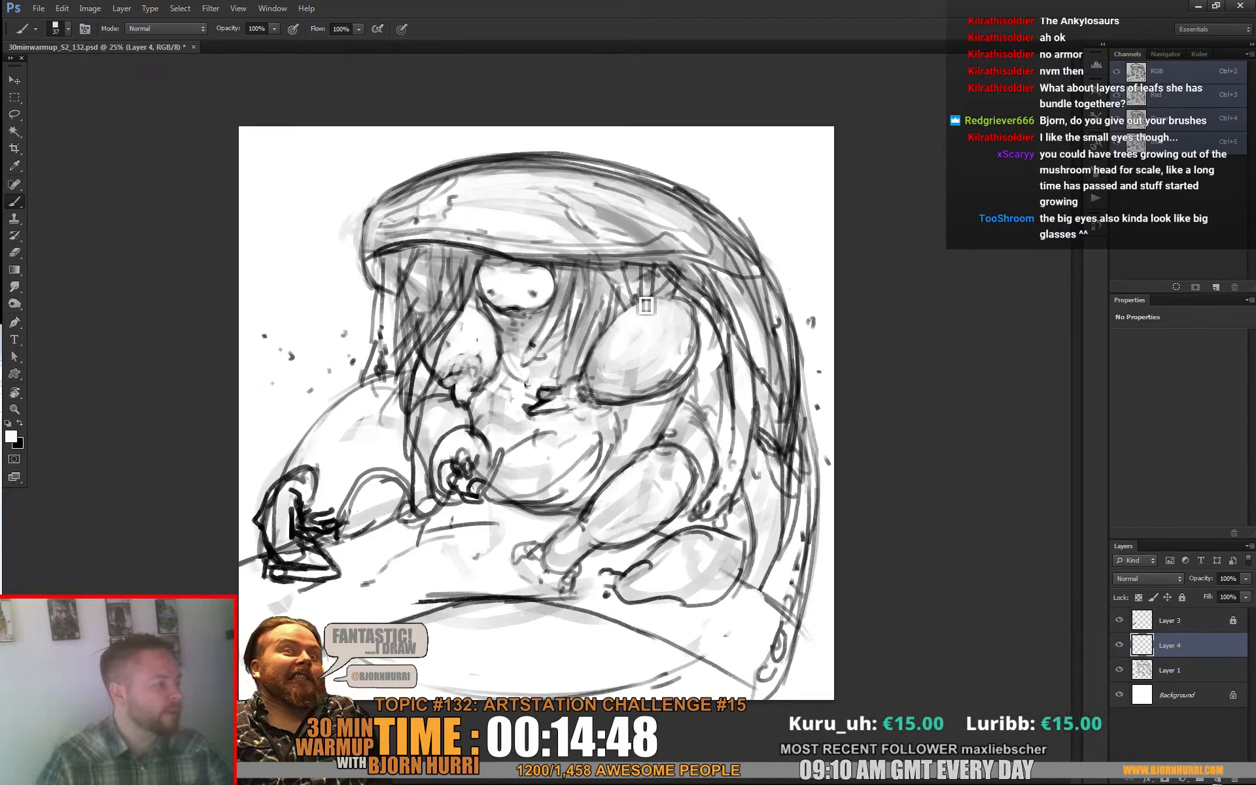
Step: Sketch small trees and twigs in black growing up from the mushroom hood along its right slope, left rim and upper edge
key(x)
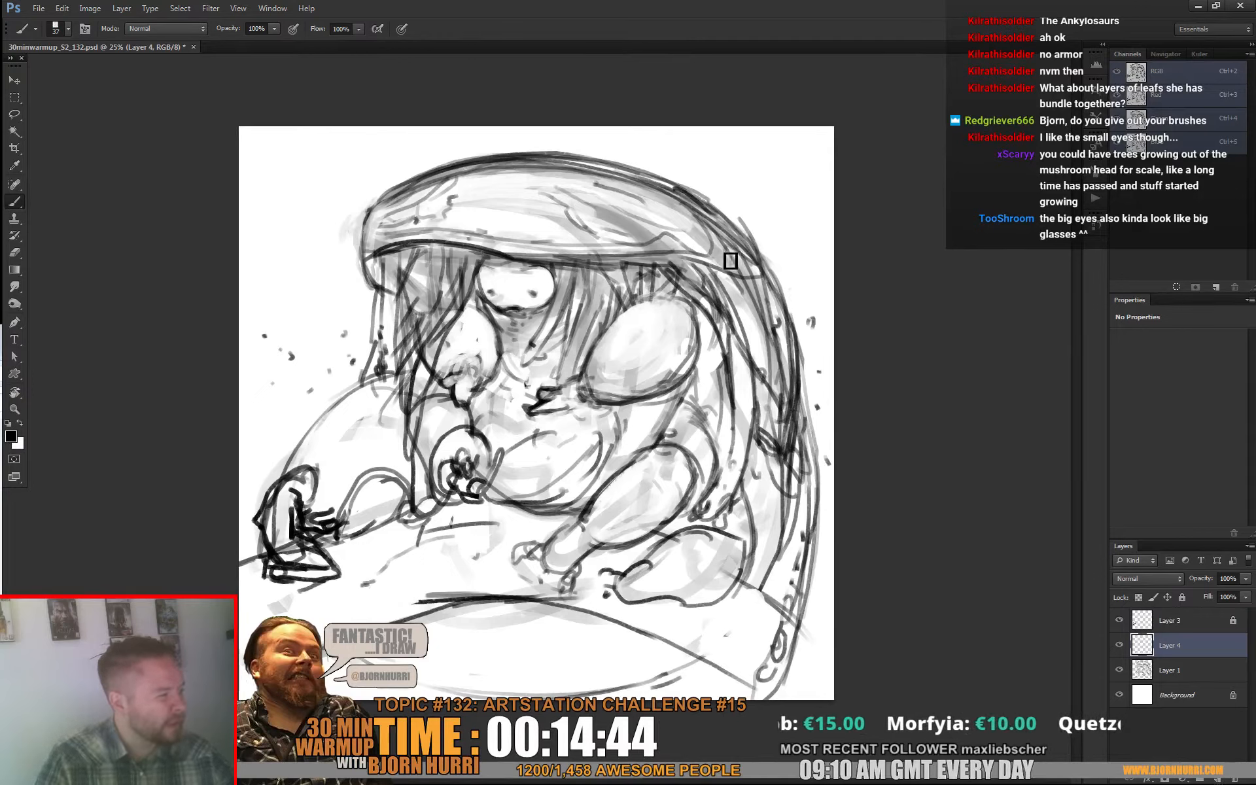
drag(757, 250, 774, 247)
mouse_move(700, 201)
mouse_down()
mouse_move(707, 239)
mouse_move(654, 227)
mouse_move(737, 221)
mouse_move(747, 191)
mouse_move(743, 223)
mouse_move(758, 233)
mouse_move(770, 210)
mouse_up()
drag(758, 137, 718, 189)
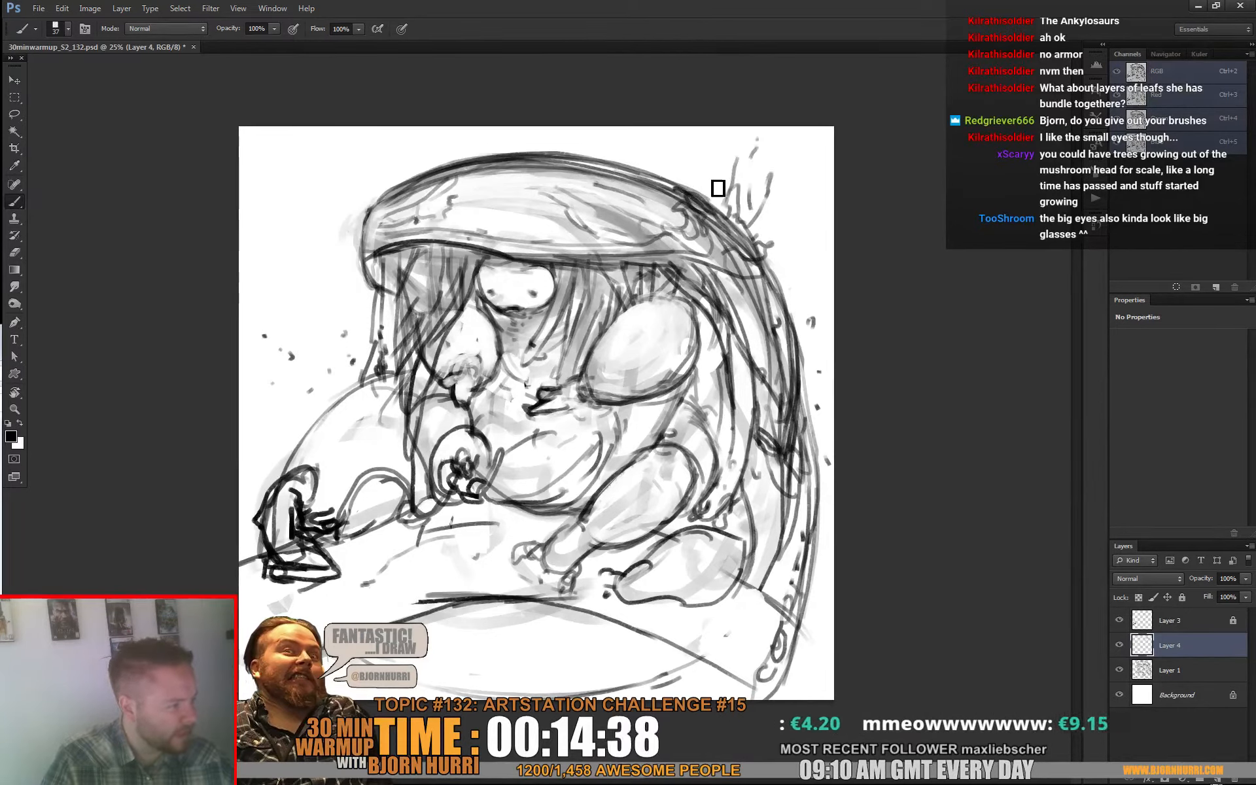
click(678, 177)
mouse_move(363, 247)
mouse_down()
mouse_move(333, 212)
mouse_move(347, 169)
mouse_move(343, 220)
mouse_move(367, 233)
mouse_move(367, 208)
mouse_move(341, 236)
mouse_move(367, 373)
mouse_move(360, 247)
mouse_move(343, 298)
mouse_move(362, 351)
mouse_up()
mouse_move(622, 232)
mouse_down()
mouse_move(624, 141)
mouse_move(625, 308)
mouse_move(611, 236)
mouse_move(611, 254)
mouse_move(634, 233)
mouse_move(658, 248)
mouse_move(651, 229)
mouse_move(677, 223)
mouse_move(677, 178)
mouse_move(688, 186)
mouse_move(668, 162)
mouse_up()
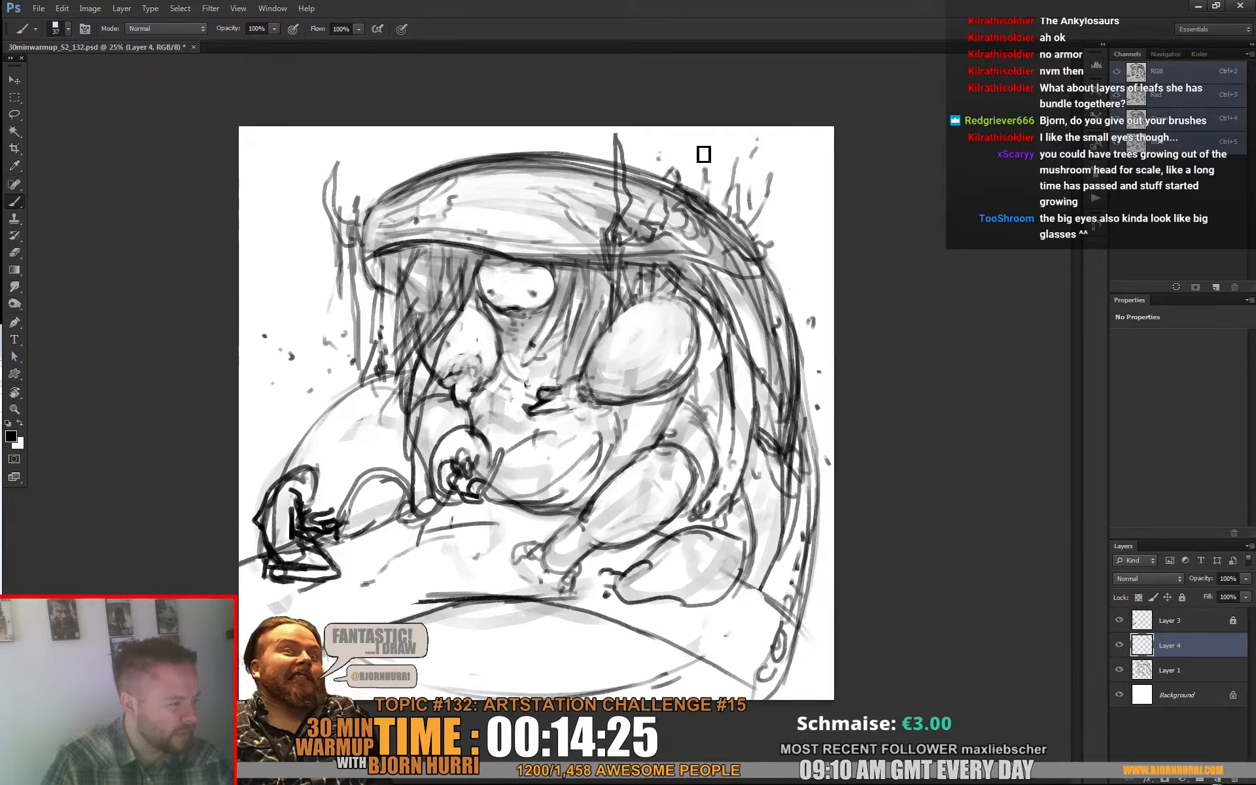
mouse_move(379, 115)
mouse_down()
mouse_move(385, 200)
mouse_move(418, 159)
mouse_up()
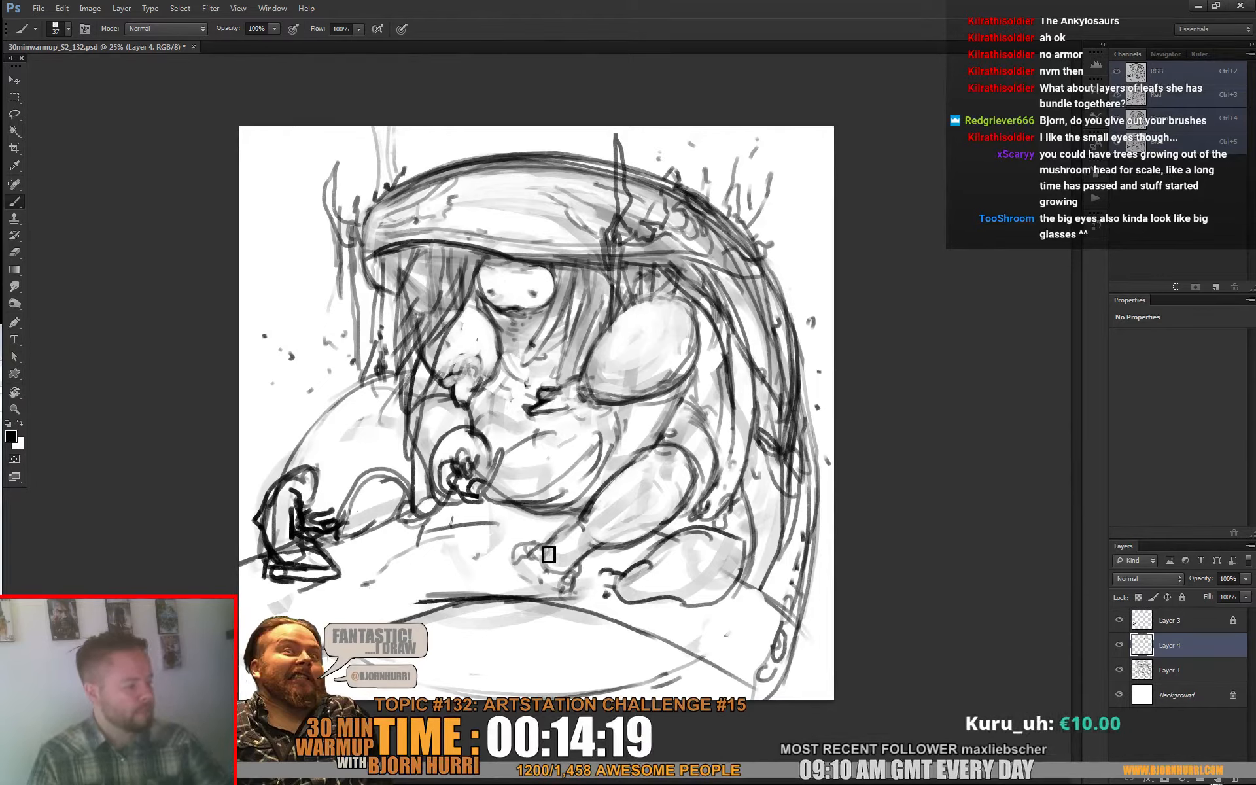
Step: Merge the tree sketch layer into Layer 1 and erase the rough toes of the creature's raised foot with a larger eraser
key(e)
key(ctrl+e)
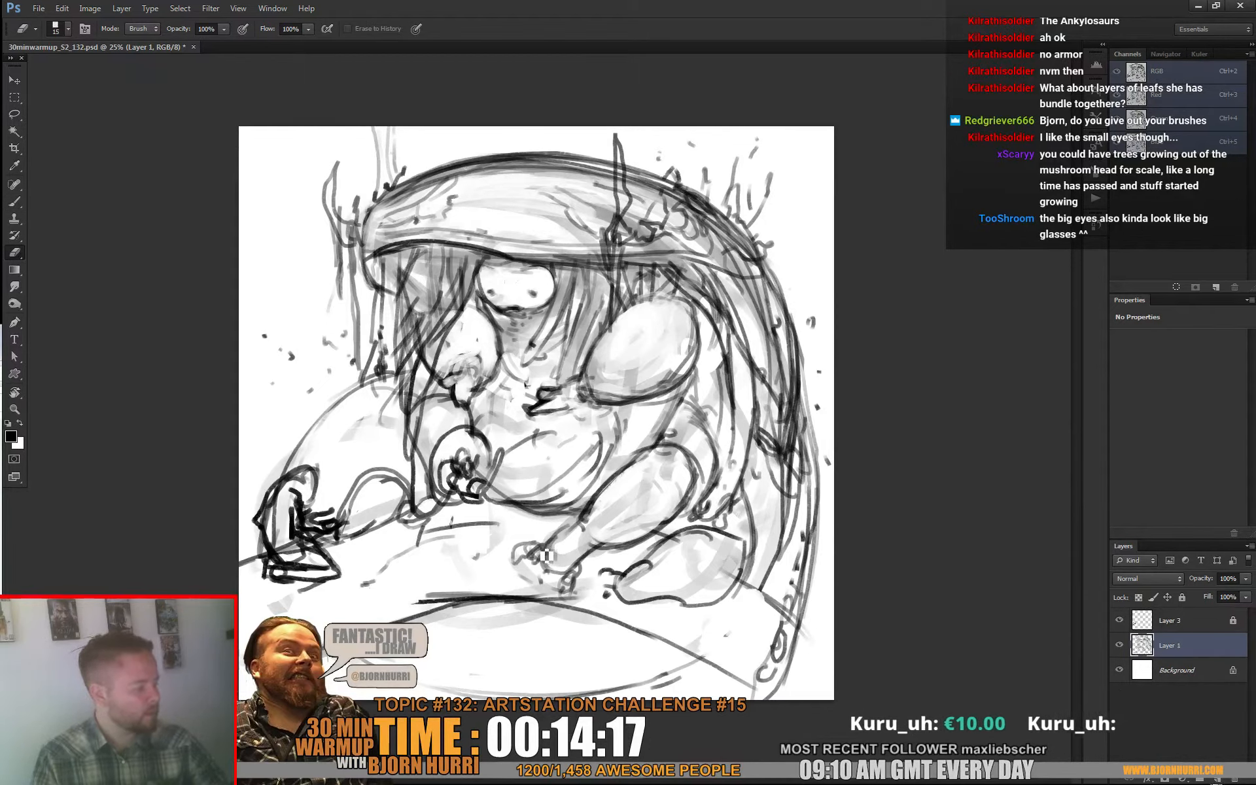
right_click(547, 556)
click(567, 577)
drag(516, 543, 587, 594)
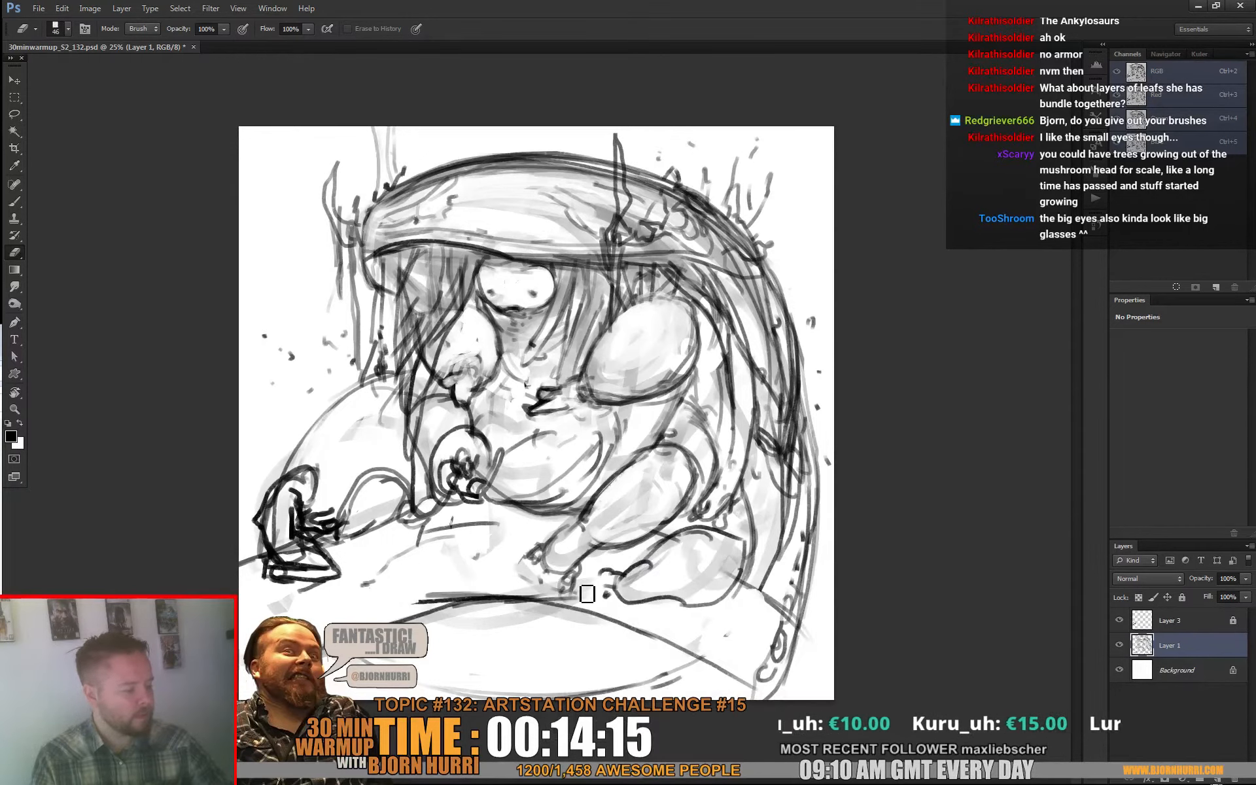
Step: Redraw clear rounded toes on both feet and clean up the contour of the lower right leg
key(b)
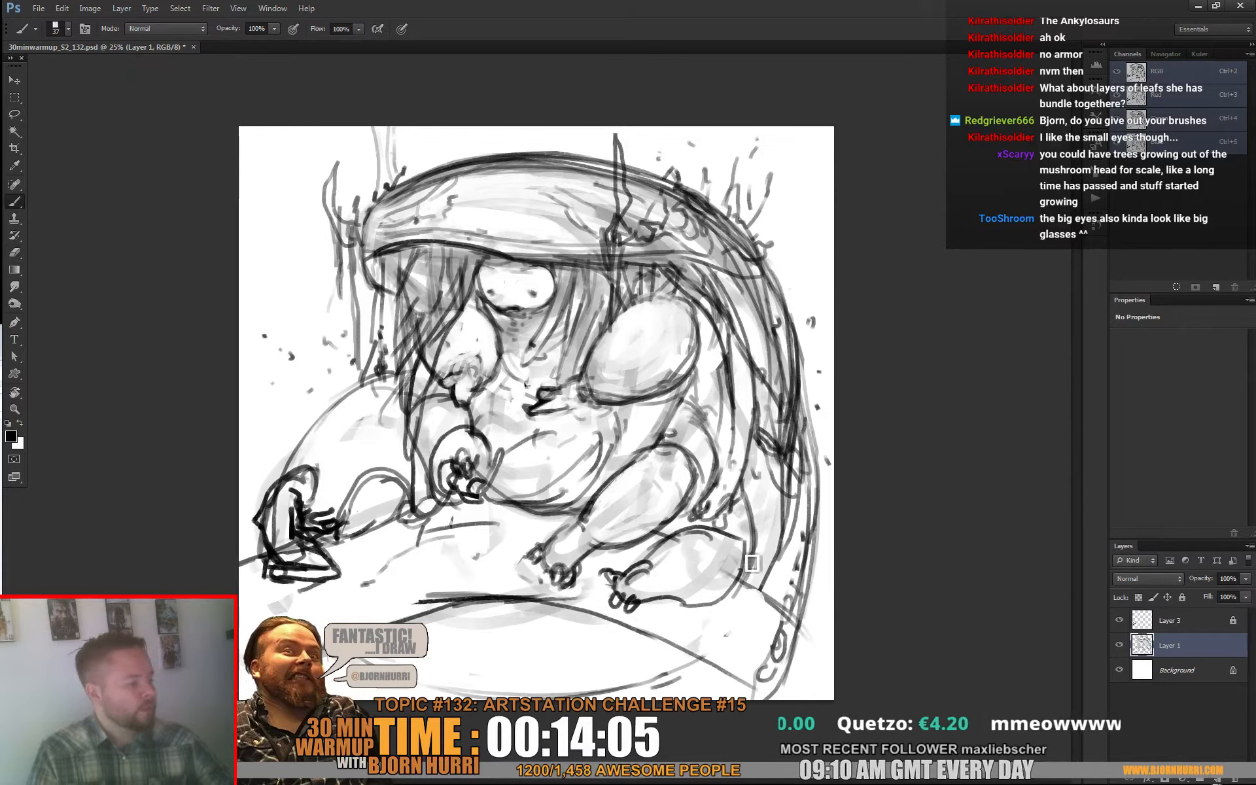
mouse_move(684, 539)
mouse_down()
mouse_move(752, 559)
mouse_move(716, 541)
mouse_move(736, 536)
mouse_move(738, 576)
mouse_up()
key(e)
key(b)
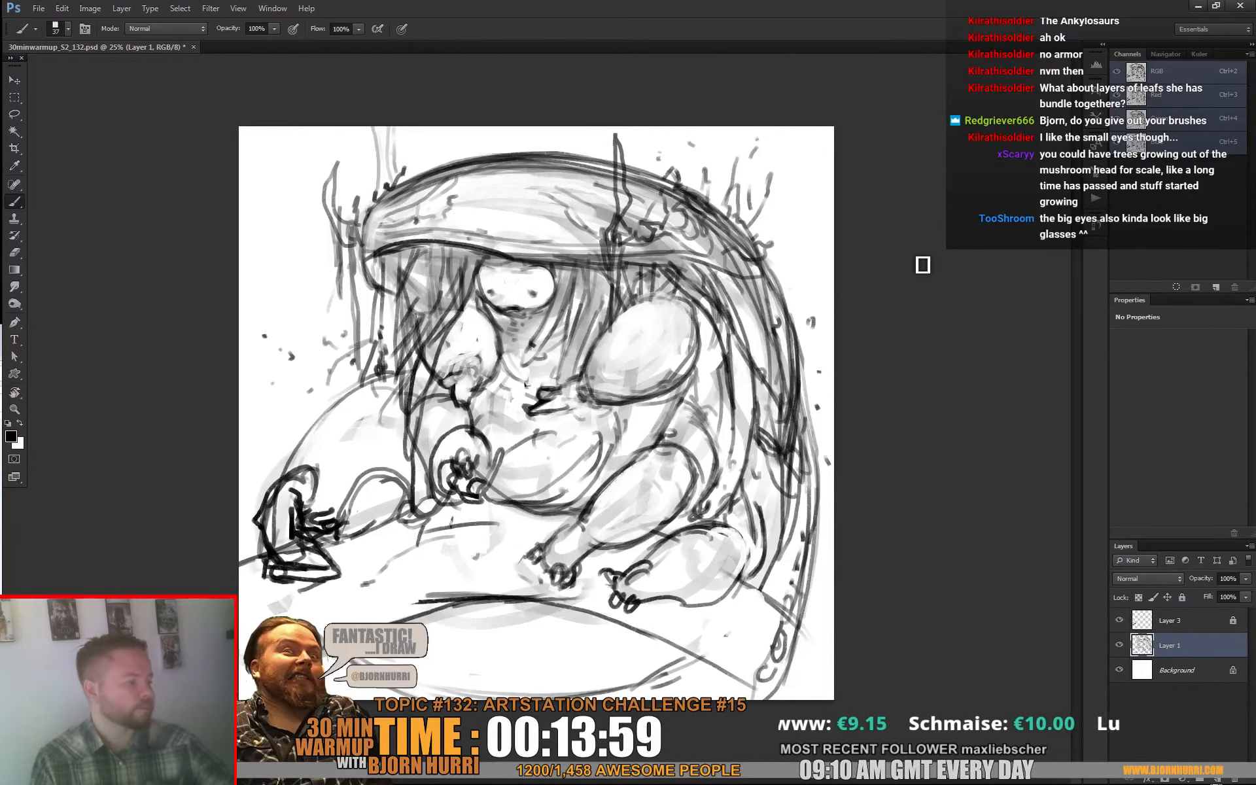
Step: Unlock Layer 3 and scale it down slightly together with Layer 1 to leave more room around the creature
shift+click(1201, 625)
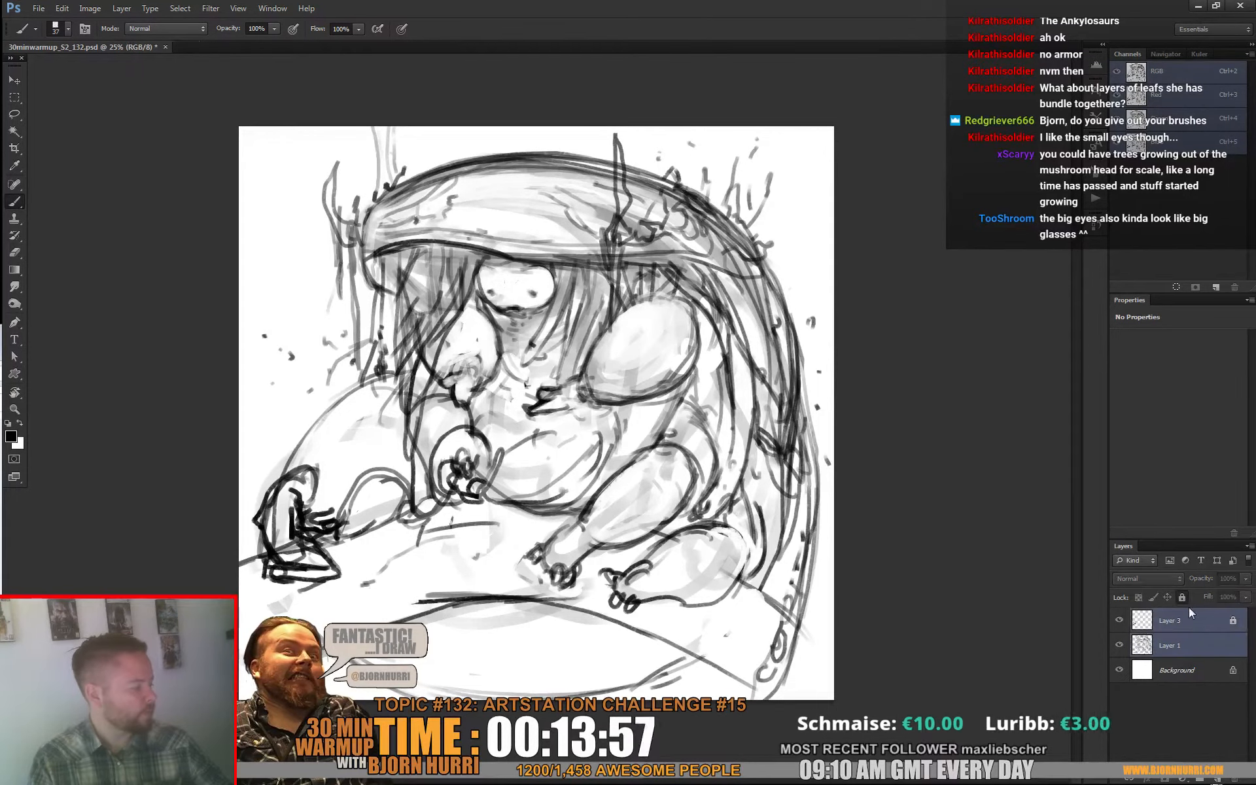
key(ctrl+r)
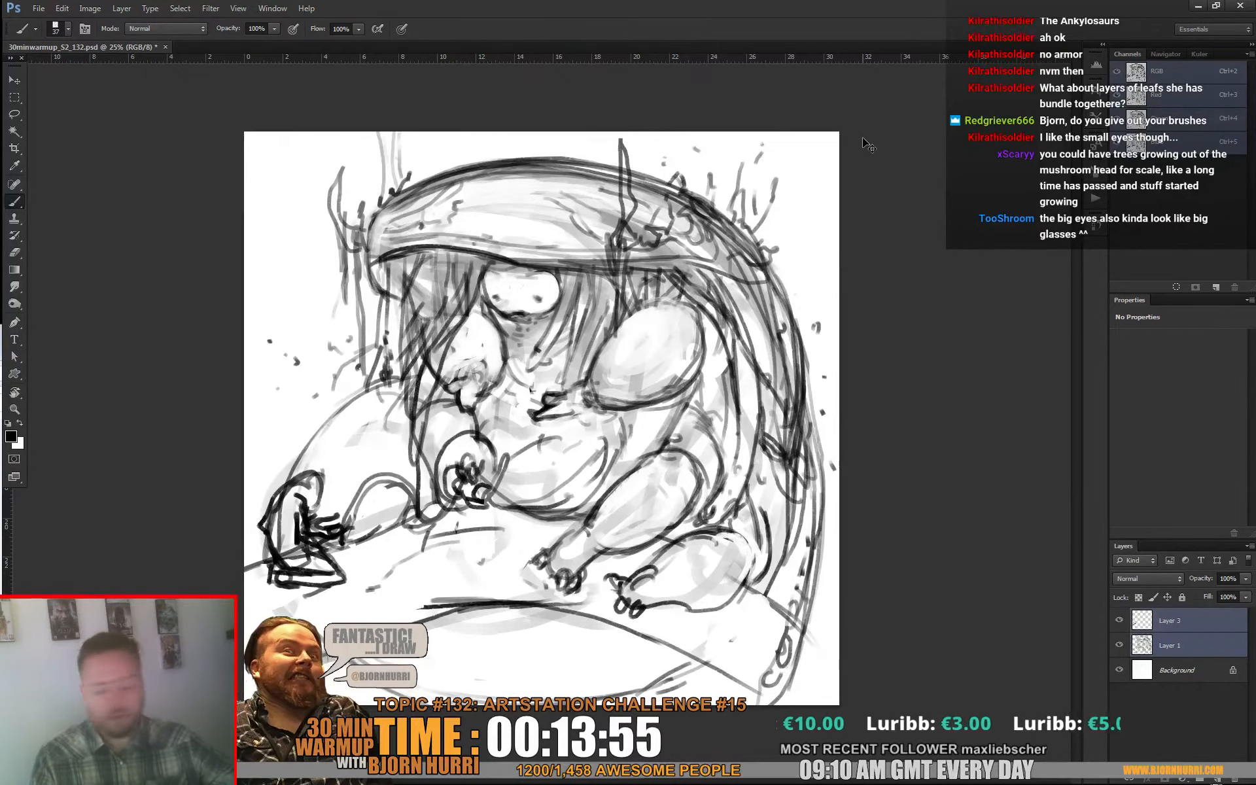
key(ctrl+r)
key(ctrl+t)
drag(831, 126, 820, 137)
key(Return)
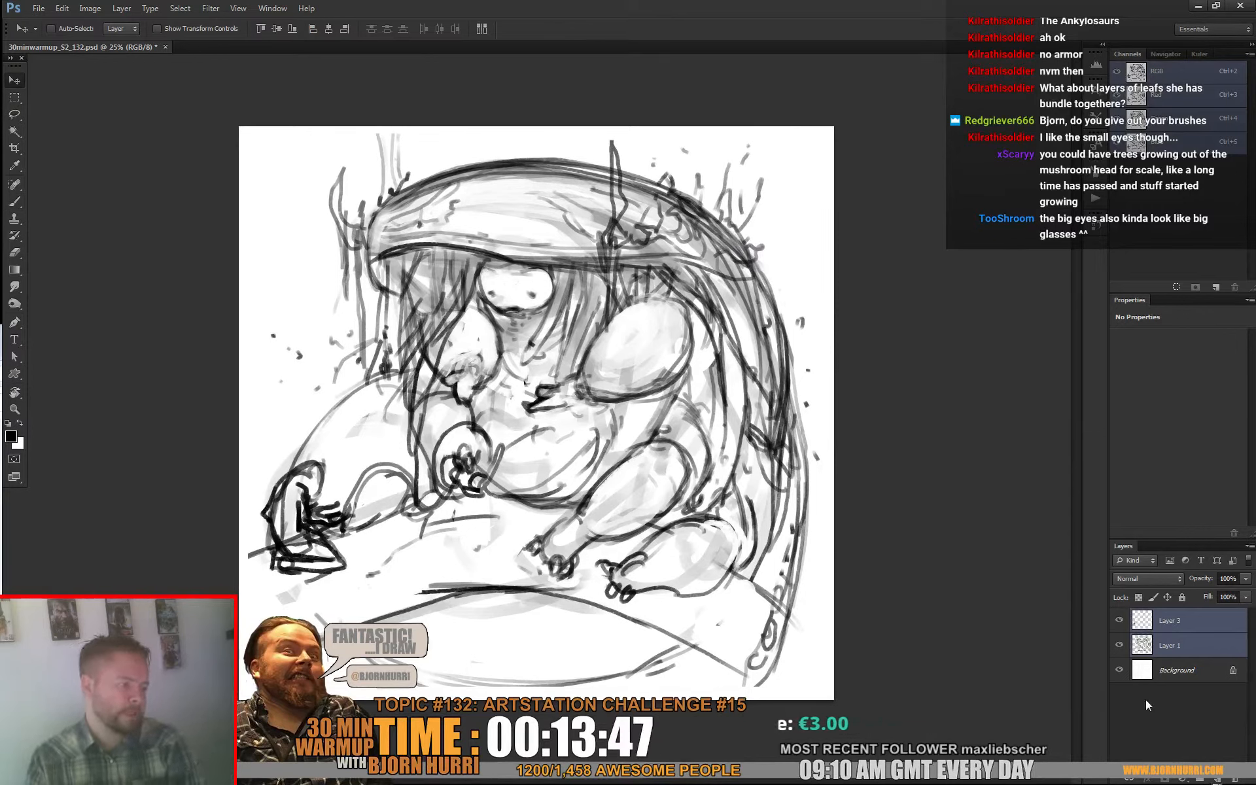
Step: Add a new layer above Layer 1 and block in the creature and ground with grey, using a 453 px brush
click(1175, 629)
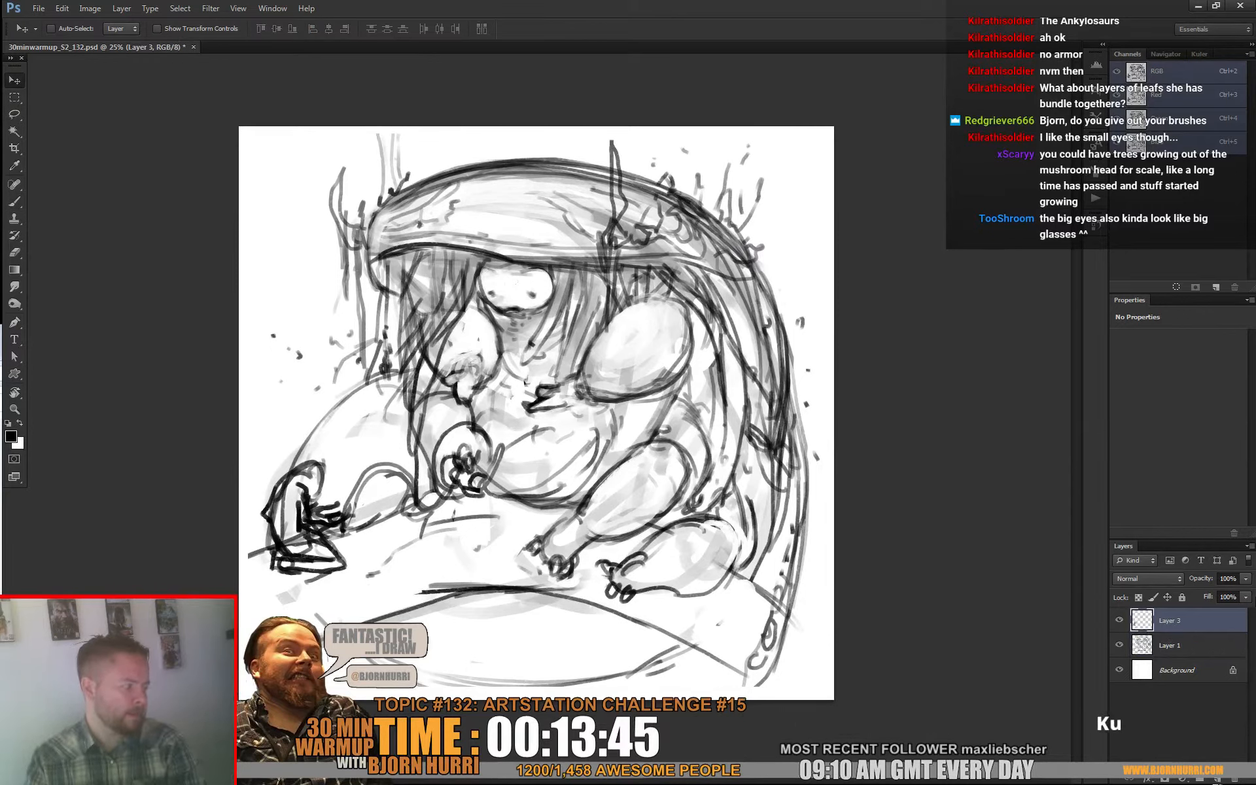
click(1173, 647)
key(ctrl+shift+alt+n)
key(b)
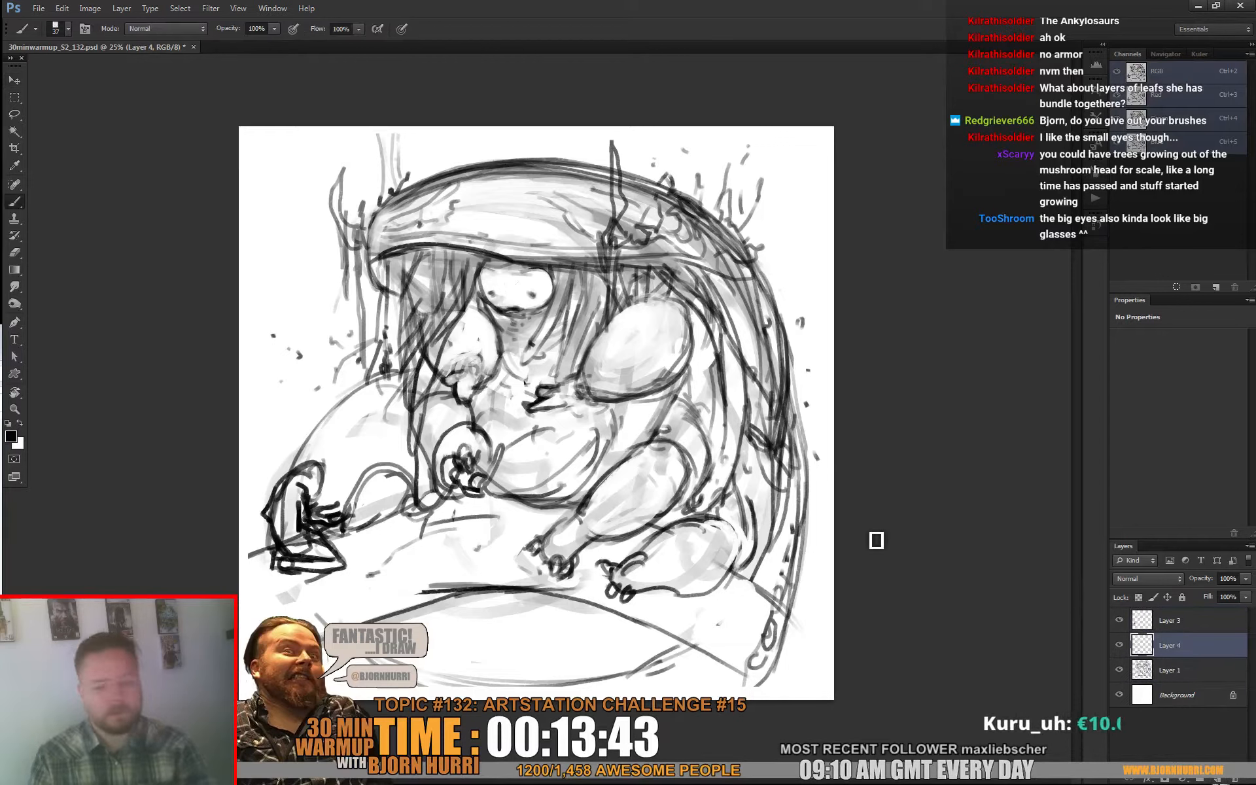
right_click(537, 451)
drag(567, 489, 599, 489)
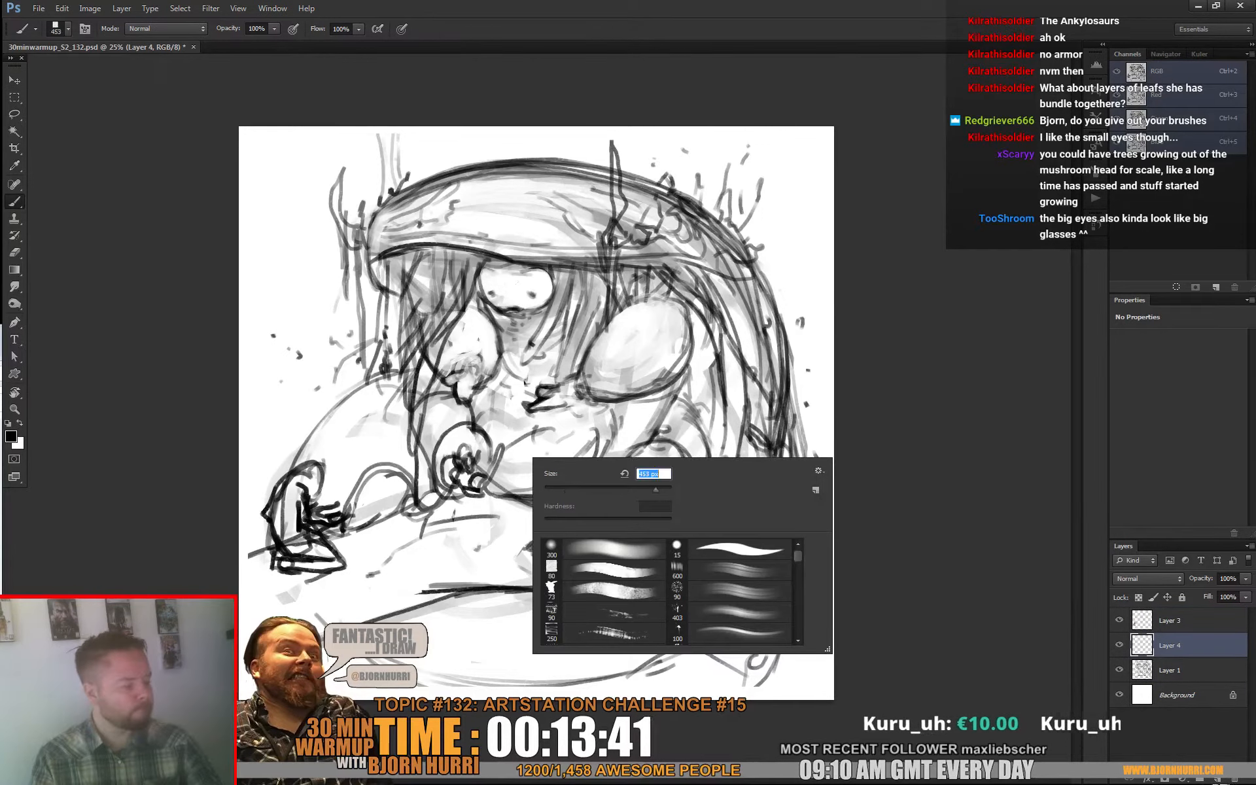
mouse_move(247, 588)
mouse_down()
mouse_move(399, 542)
mouse_move(367, 604)
mouse_up()
mouse_move(465, 545)
mouse_down()
mouse_move(493, 520)
mouse_move(376, 516)
mouse_move(349, 478)
mouse_move(315, 467)
mouse_move(312, 433)
mouse_move(349, 387)
mouse_move(399, 366)
mouse_move(358, 465)
mouse_move(421, 403)
mouse_move(419, 243)
mouse_move(394, 234)
mouse_move(405, 172)
mouse_move(565, 157)
mouse_move(659, 186)
mouse_move(725, 252)
mouse_move(753, 308)
mouse_move(758, 440)
mouse_move(732, 514)
mouse_move(703, 549)
mouse_move(613, 542)
mouse_move(699, 493)
mouse_move(707, 329)
mouse_move(502, 509)
mouse_move(560, 237)
mouse_move(506, 243)
mouse_move(520, 283)
mouse_move(610, 250)
mouse_move(662, 262)
mouse_move(600, 322)
mouse_move(673, 312)
mouse_move(612, 301)
mouse_move(653, 368)
mouse_move(677, 323)
mouse_move(611, 403)
mouse_move(579, 476)
mouse_move(587, 533)
mouse_move(670, 410)
mouse_move(689, 426)
mouse_move(642, 400)
mouse_move(650, 467)
mouse_move(703, 462)
mouse_move(729, 339)
mouse_move(735, 490)
mouse_move(753, 421)
mouse_move(726, 556)
mouse_move(812, 648)
mouse_move(719, 628)
mouse_move(628, 576)
mouse_move(676, 585)
mouse_move(628, 655)
mouse_move(510, 661)
mouse_move(386, 615)
mouse_move(501, 603)
mouse_move(589, 621)
mouse_move(472, 575)
mouse_move(510, 605)
mouse_move(474, 491)
mouse_move(545, 517)
mouse_move(458, 419)
mouse_move(354, 497)
mouse_move(314, 547)
mouse_move(307, 472)
mouse_move(366, 524)
mouse_move(262, 654)
mouse_move(319, 434)
mouse_move(447, 364)
mouse_move(524, 341)
mouse_move(639, 360)
mouse_move(716, 286)
mouse_move(769, 424)
mouse_move(699, 546)
mouse_up()
Step: Set the brush to 43 px and darken the tail edge, the twigs on the hood, and the strands hanging at its left
right_click(796, 496)
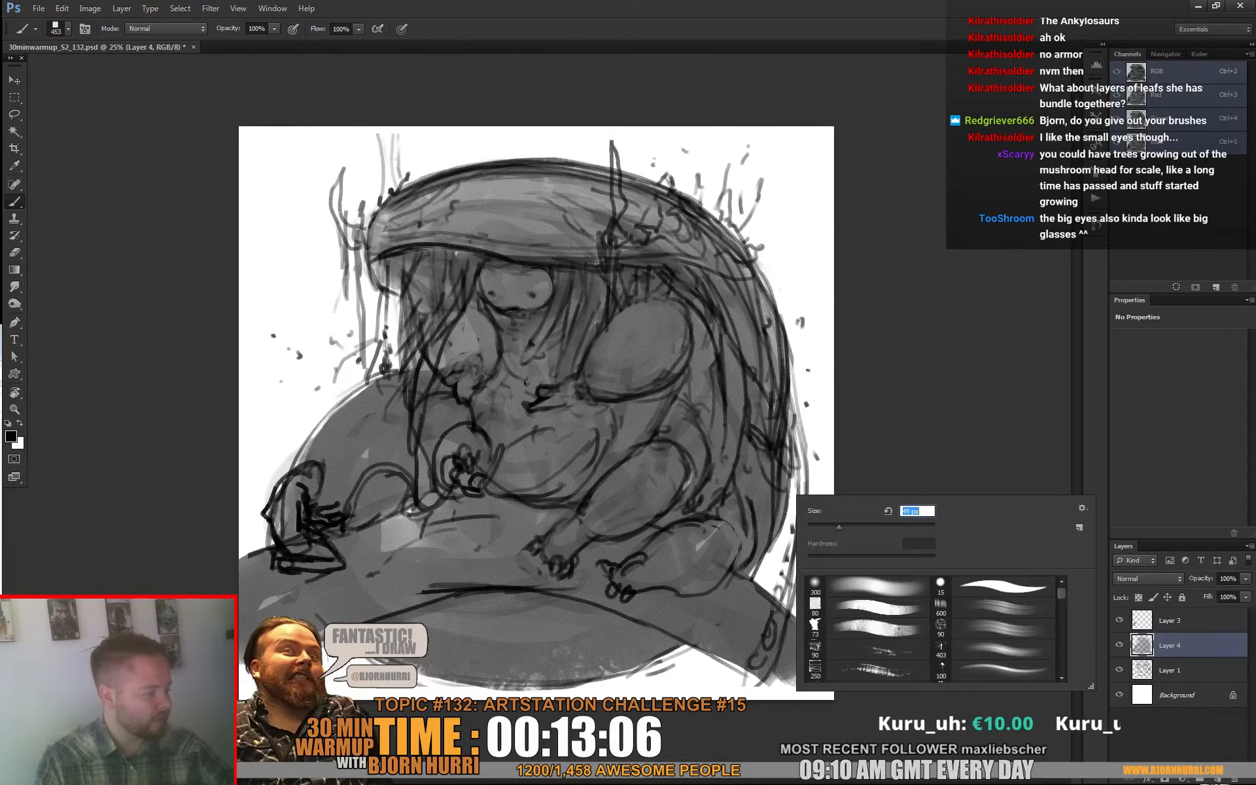
key(Return)
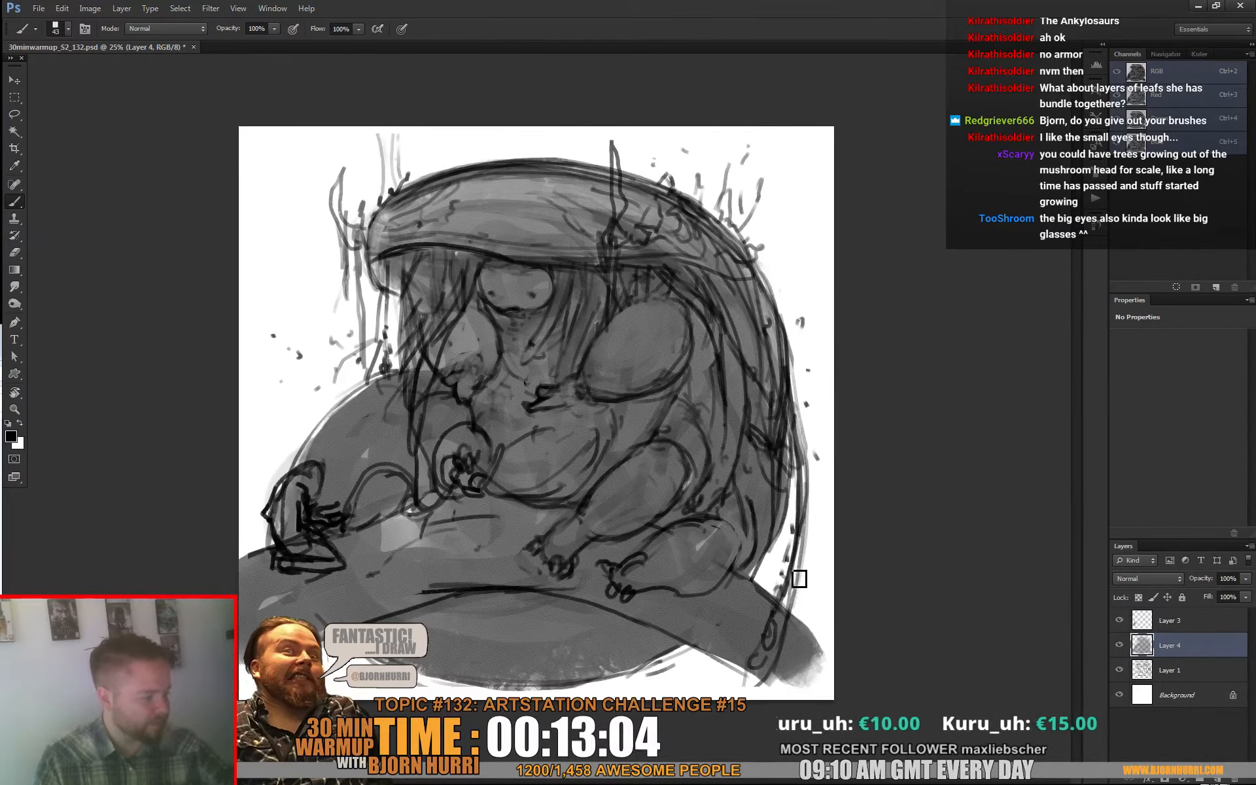
drag(799, 579, 808, 567)
drag(792, 501, 790, 461)
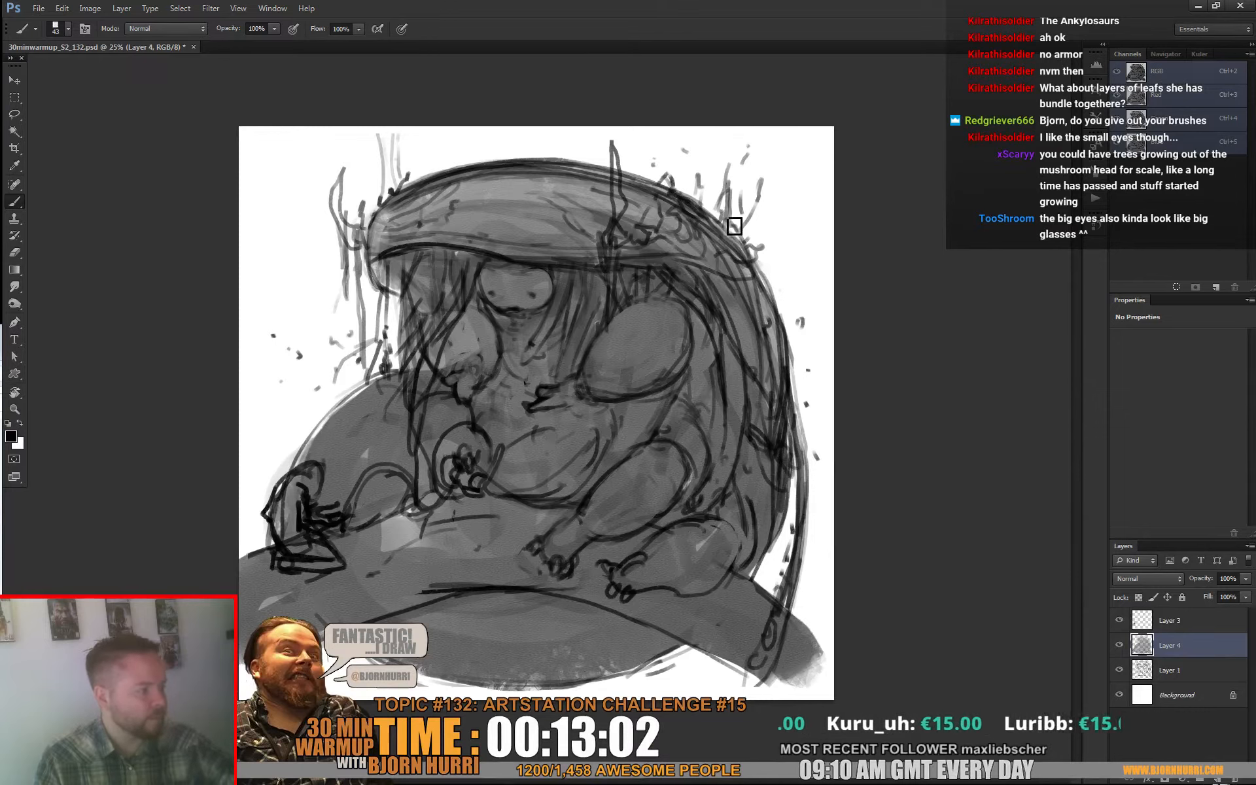
drag(735, 227, 746, 242)
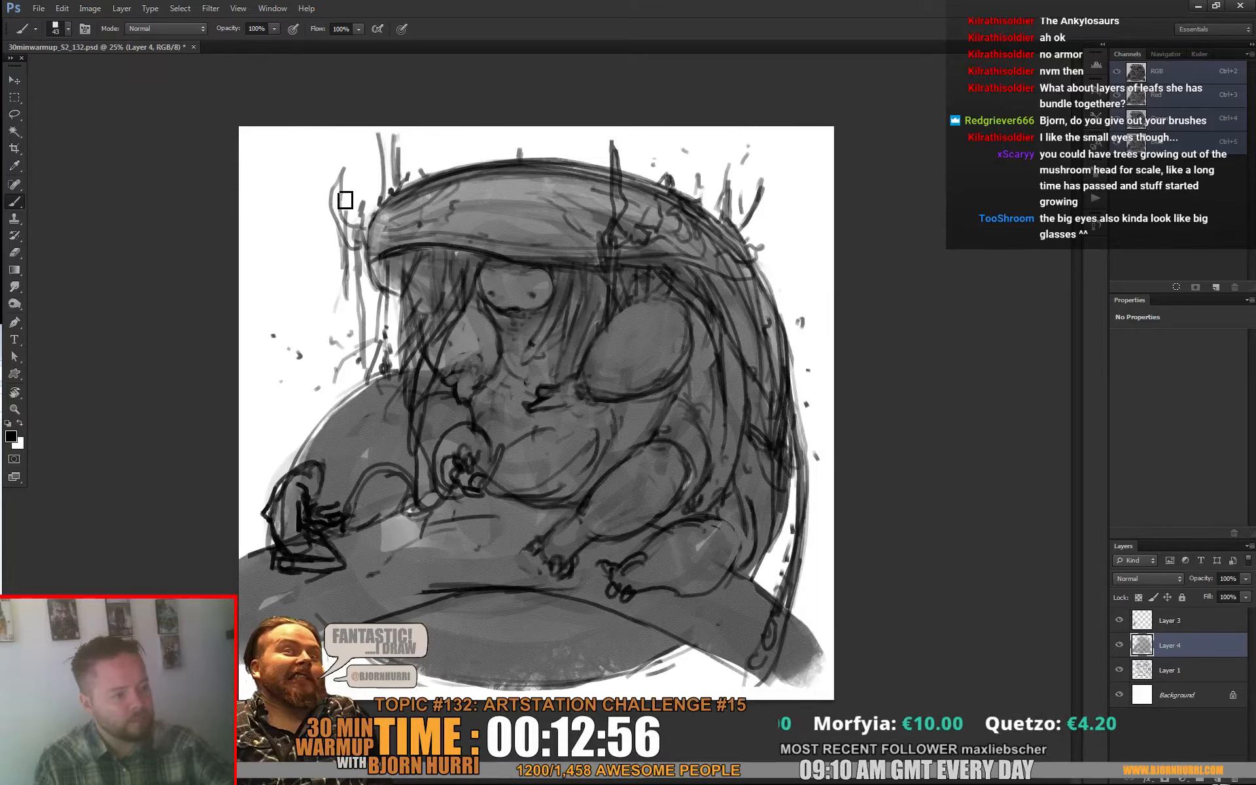
mouse_move(339, 196)
mouse_down()
mouse_move(371, 238)
mouse_move(364, 350)
mouse_up()
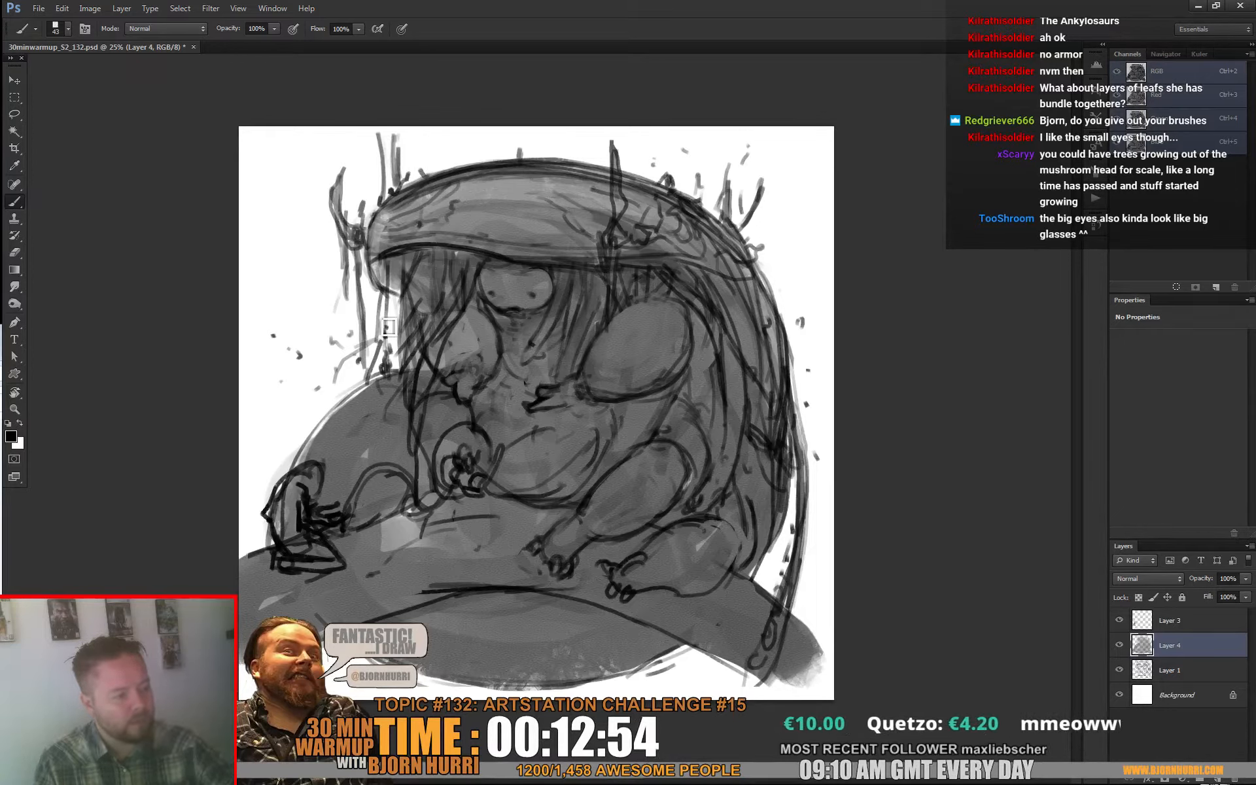
drag(386, 300, 386, 357)
drag(396, 272, 403, 337)
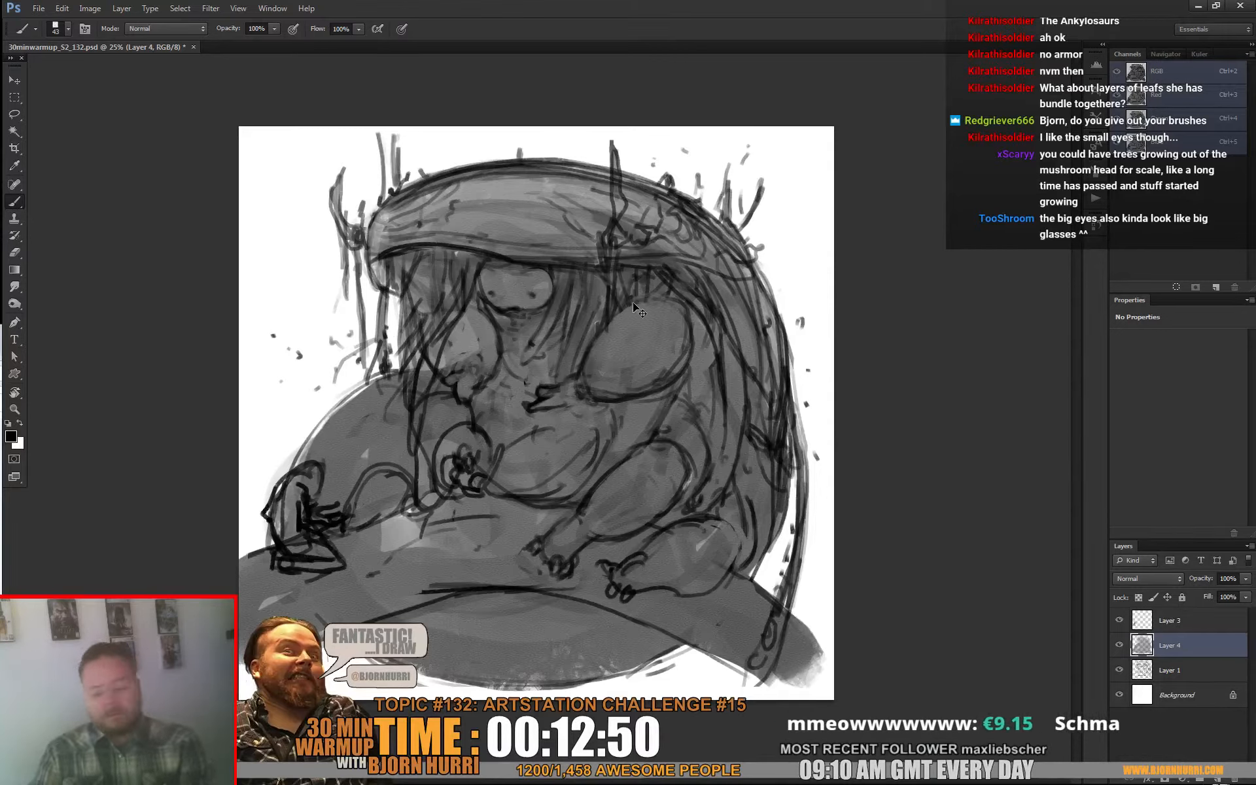
Step: Lighten the grey silhouette layer with a Hue/Saturation lightness of +22
key(ctrl+u)
drag(832, 422, 846, 422)
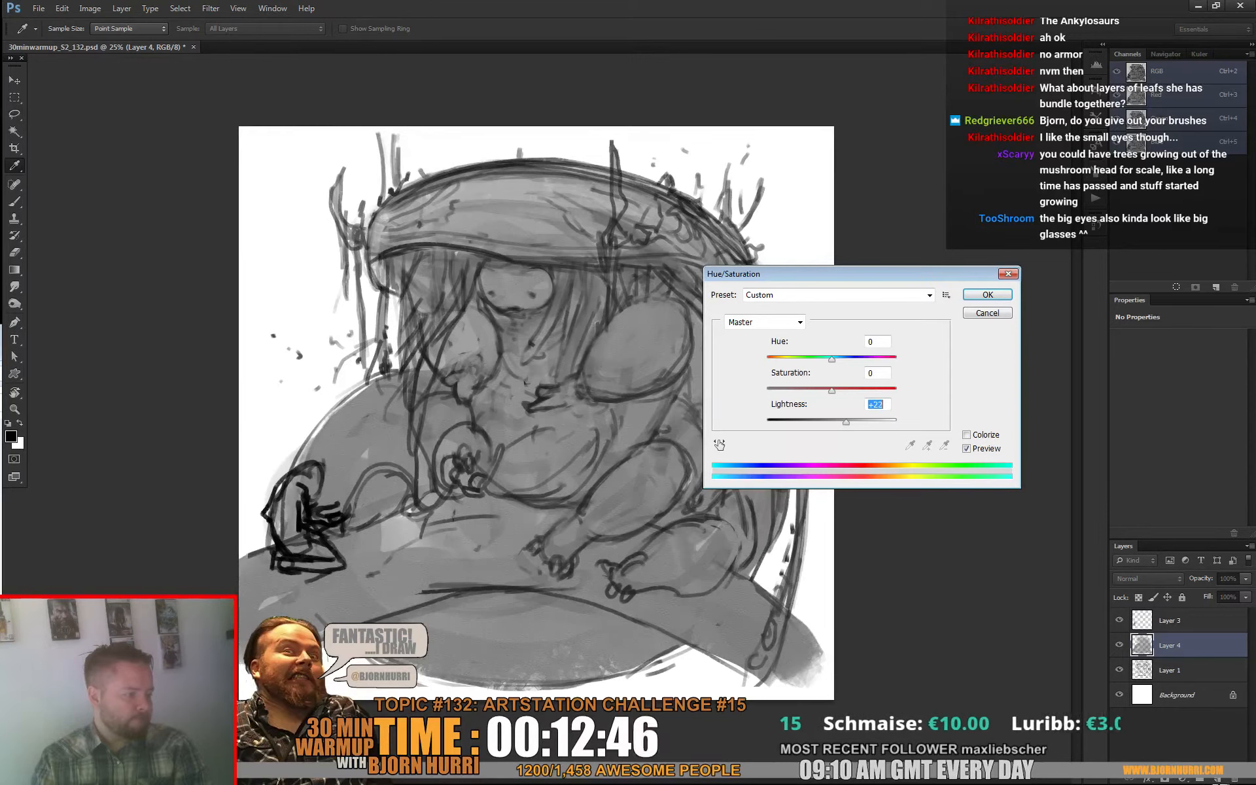
key(Return)
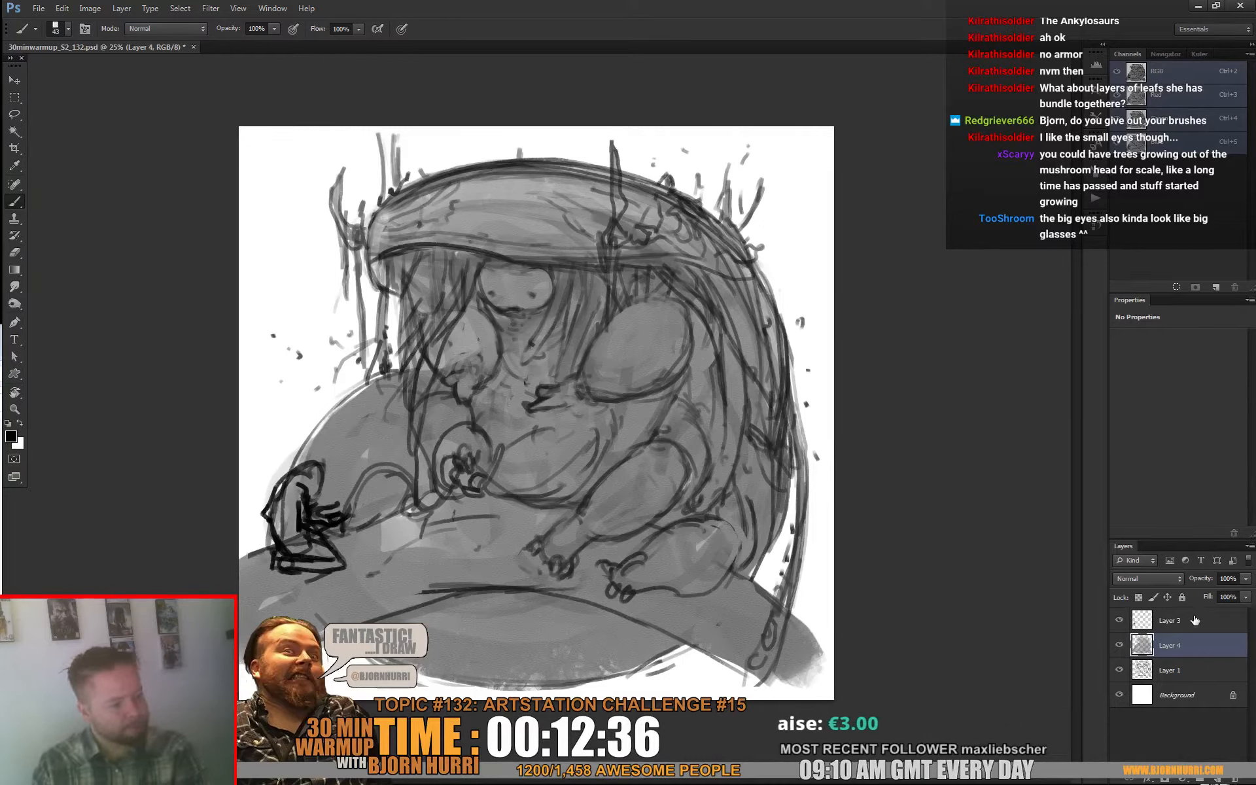
Step: Add a new layer above the silhouette, enlarge the brush, and paint sampled grey over the hair beside the face
click(1217, 779)
right_click(482, 295)
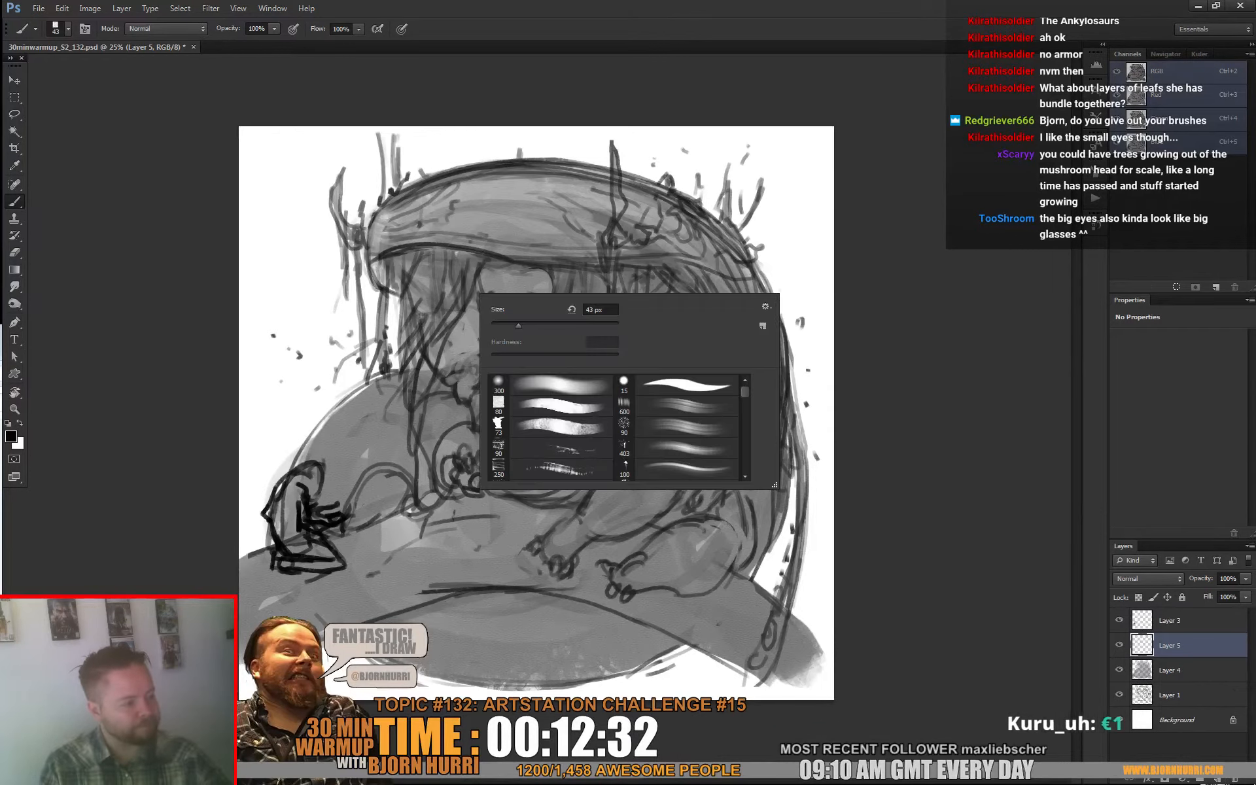
drag(518, 326, 531, 325)
alt+click(464, 224)
mouse_move(480, 283)
mouse_down()
mouse_move(429, 375)
mouse_move(466, 284)
mouse_move(414, 310)
mouse_up()
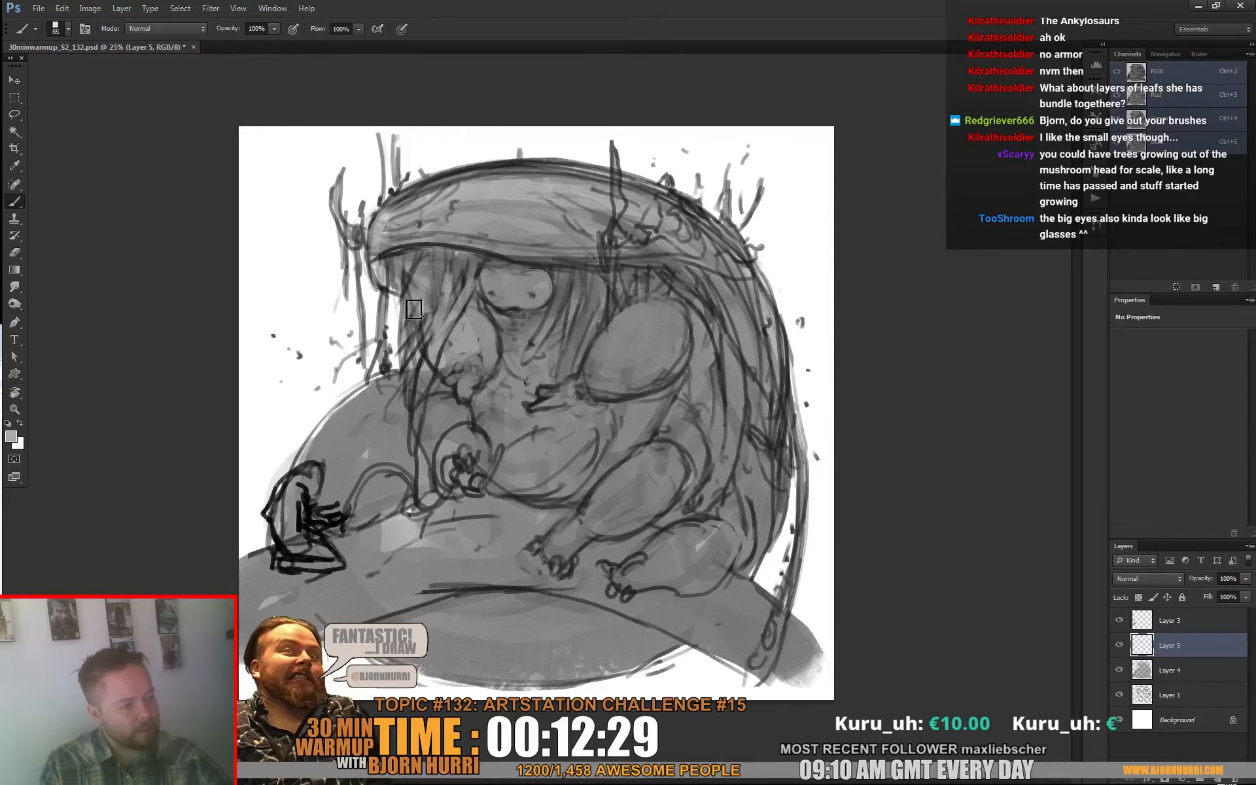
Step: Reduce the brush to 28 px and draw dark hanging strands beneath the left end of the hood rim
right_click(437, 256)
alt+click(425, 248)
mouse_move(421, 256)
mouse_down()
mouse_move(408, 309)
mouse_move(410, 274)
mouse_move(406, 295)
mouse_move(408, 373)
mouse_move(411, 265)
mouse_move(411, 362)
mouse_move(407, 292)
mouse_move(419, 325)
mouse_move(418, 301)
mouse_move(389, 306)
mouse_move(394, 266)
mouse_move(395, 325)
mouse_up()
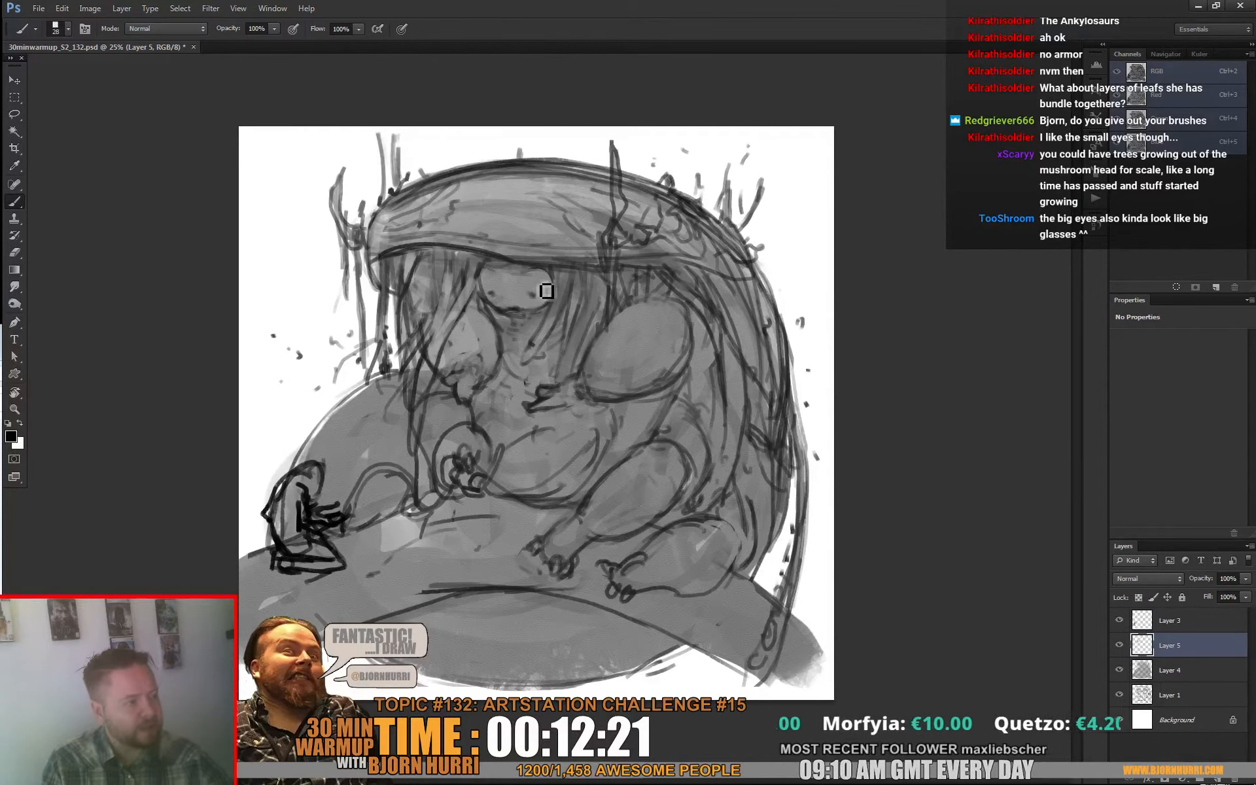
Step: Paint light accents into the creature's eyes and touch up the growth on the hood's right slope with sampled grey
key(x)
drag(553, 288, 527, 298)
key(x)
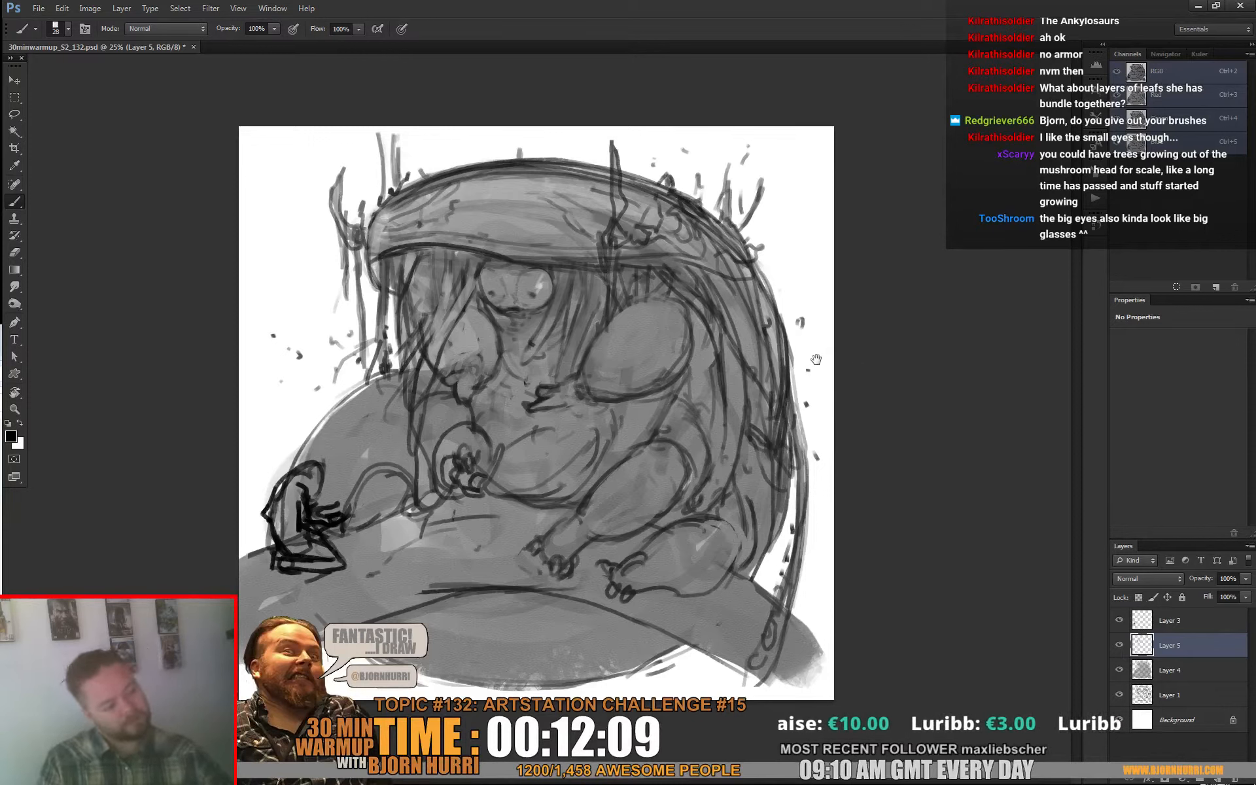
alt+click(623, 187)
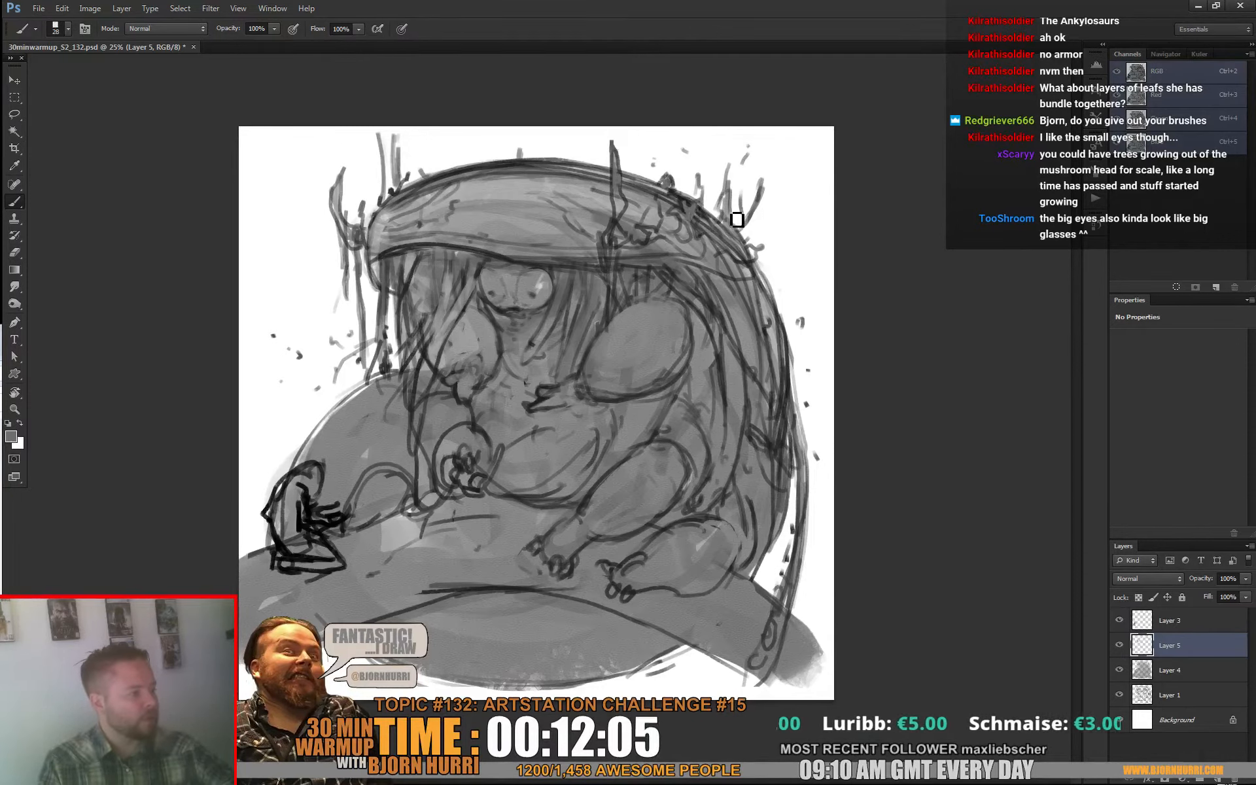
key(d)
Step: Set the brush to 17 px and refine the eyes with dark outlines and light grey tones
right_click(569, 288)
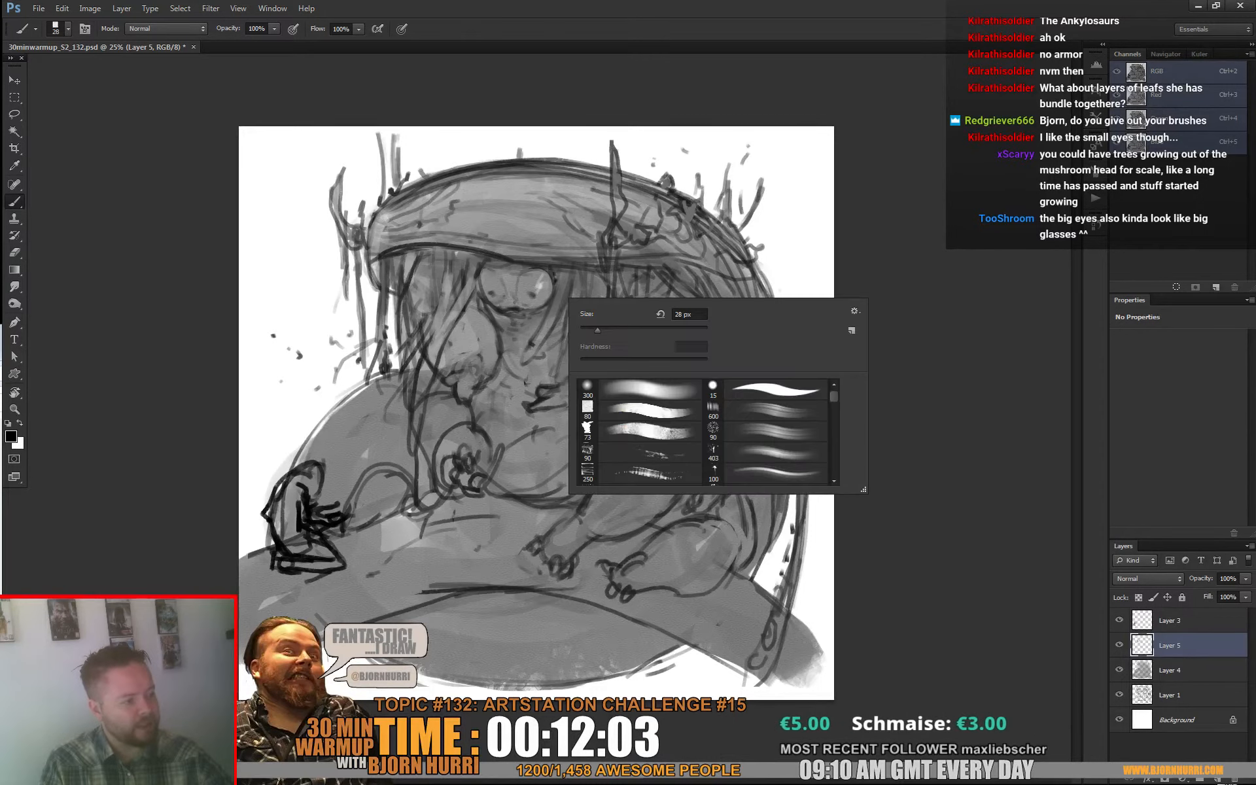
click(591, 329)
click(552, 319)
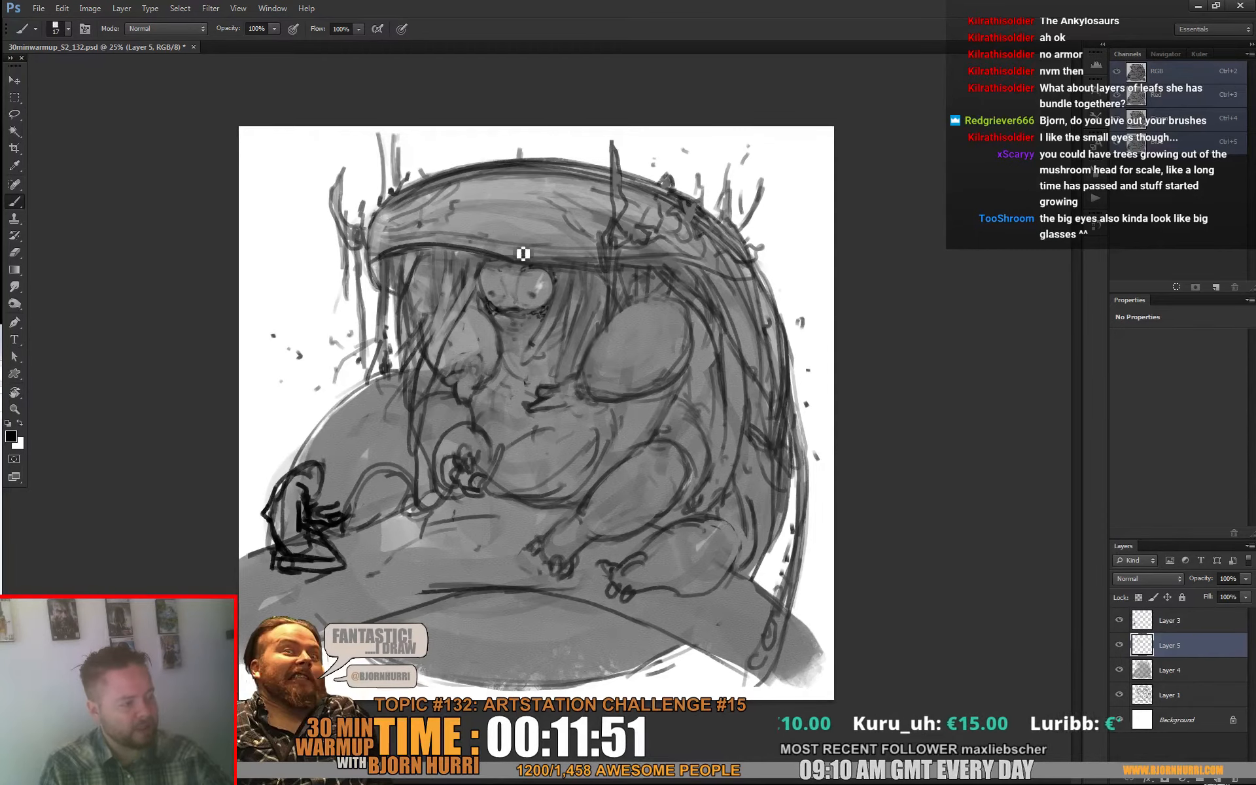
alt+click(538, 298)
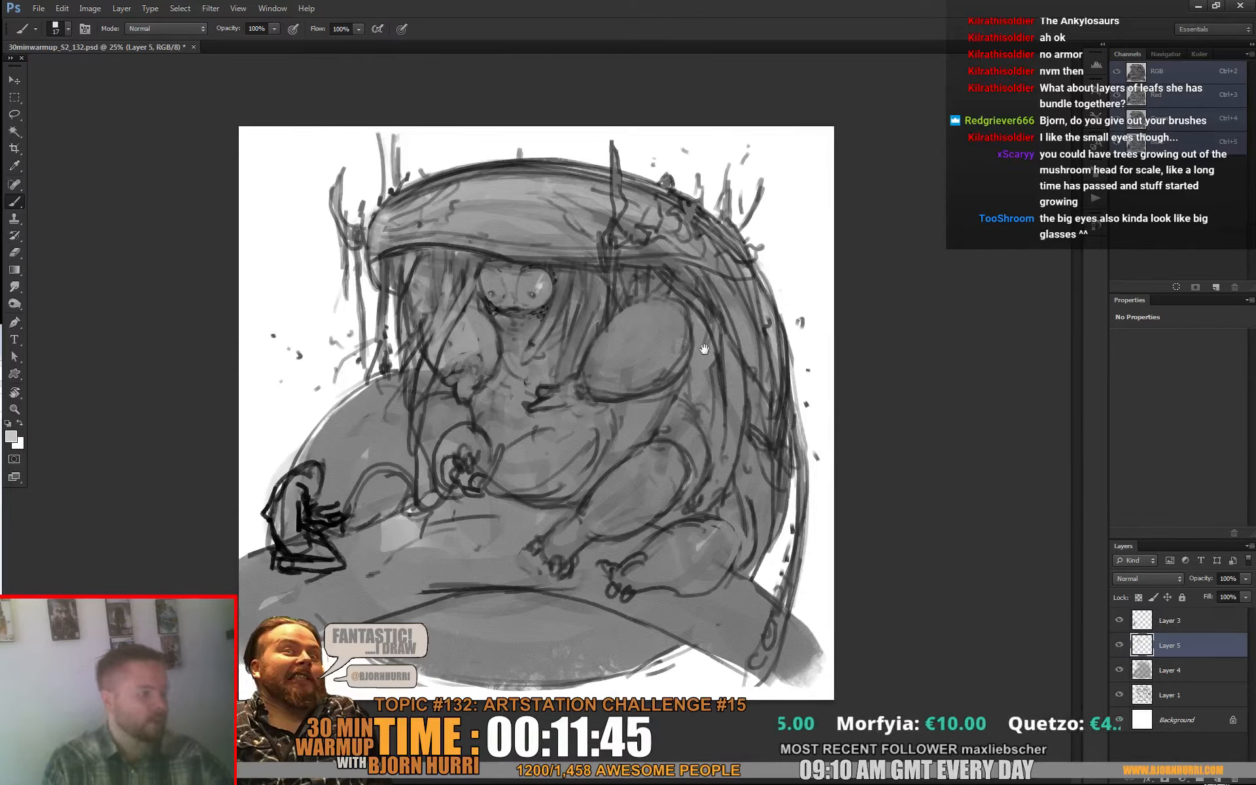
Step: Add a new layer above the painting and set a medium blue foreground colour (H 220, S 72, B 76) for the Gradient tool
key(d)
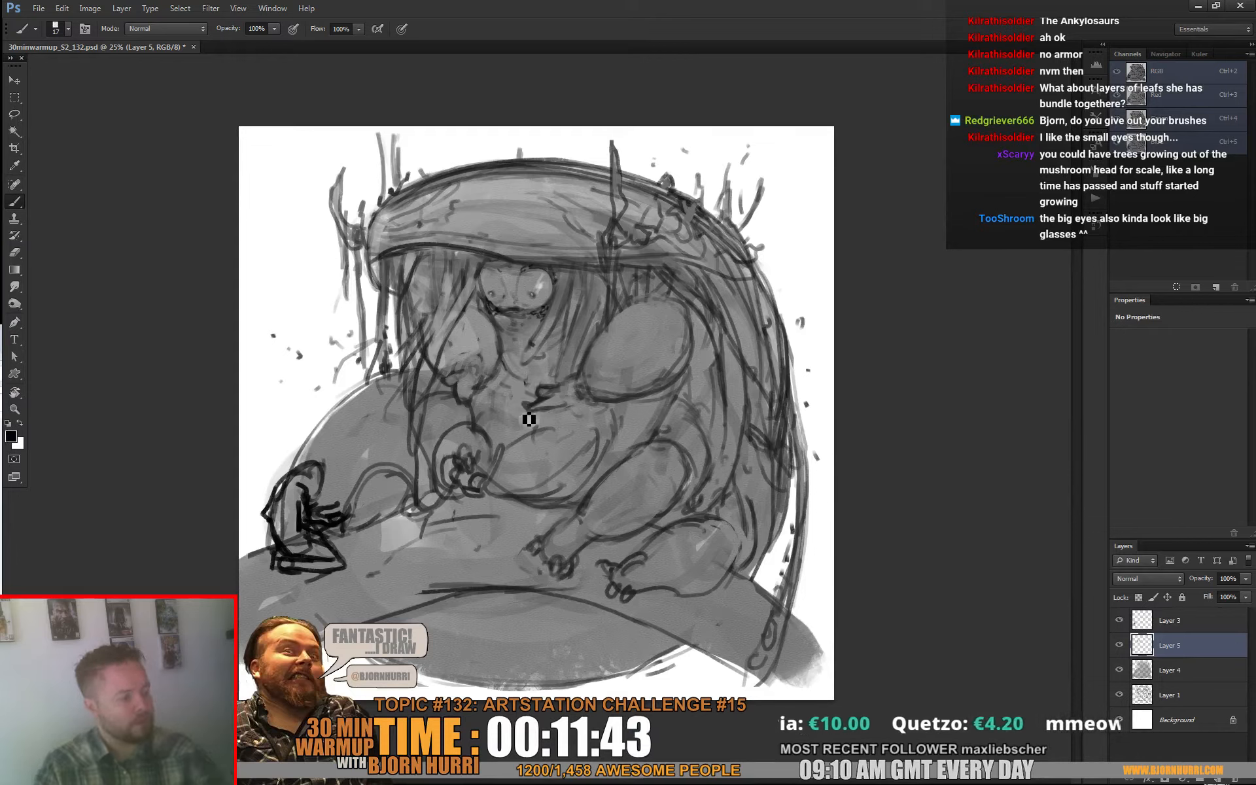
click(1215, 780)
key(g)
click(11, 438)
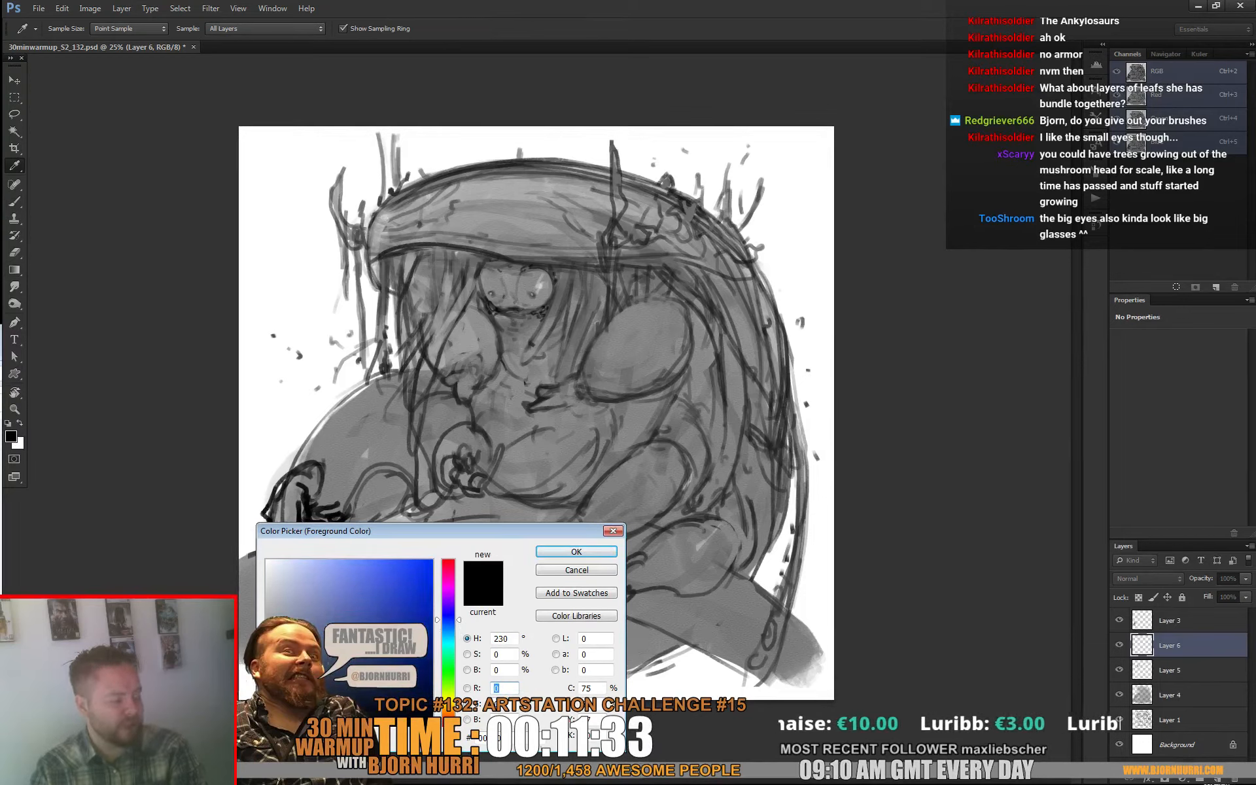
drag(449, 620, 449, 622)
drag(373, 694, 383, 609)
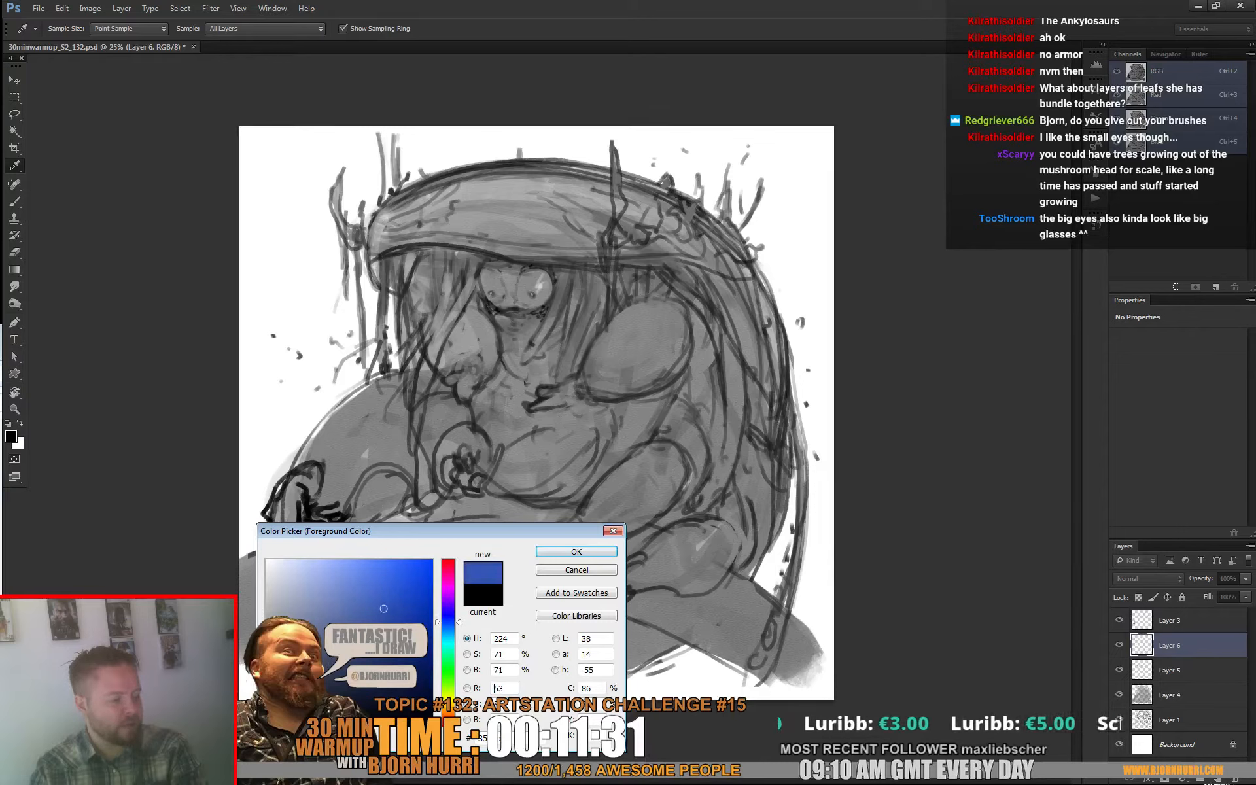
click(448, 624)
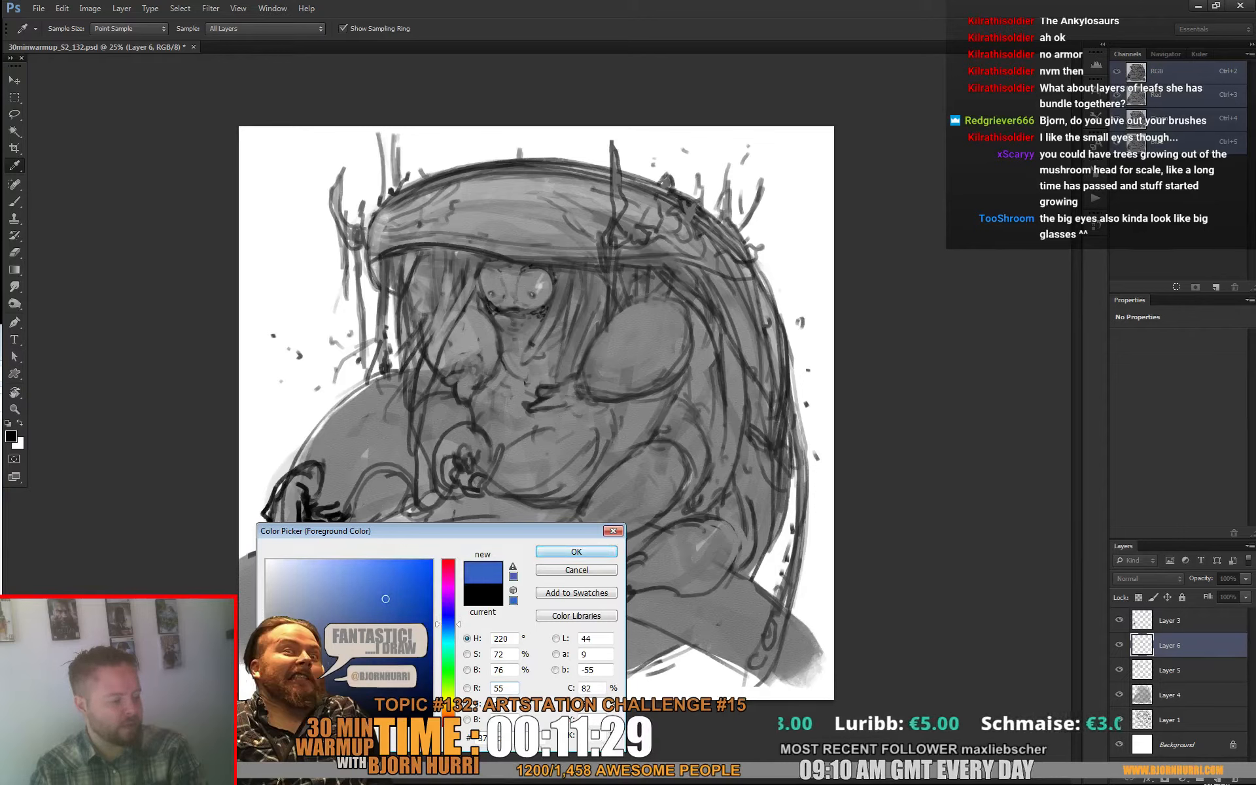
click(577, 551)
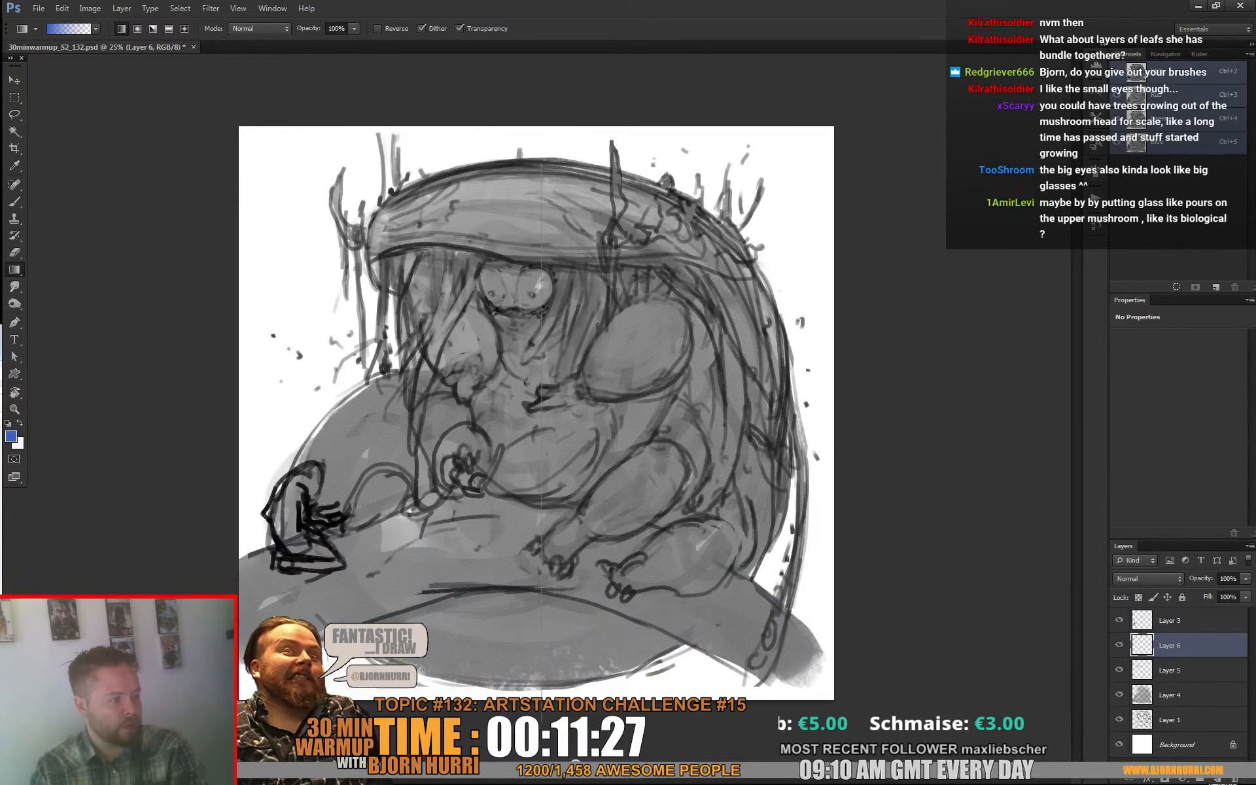
Step: Fill the new layer with a blue-to-transparent gradient that fades upward from the bottom of the canvas
drag(589, 176, 589, 648)
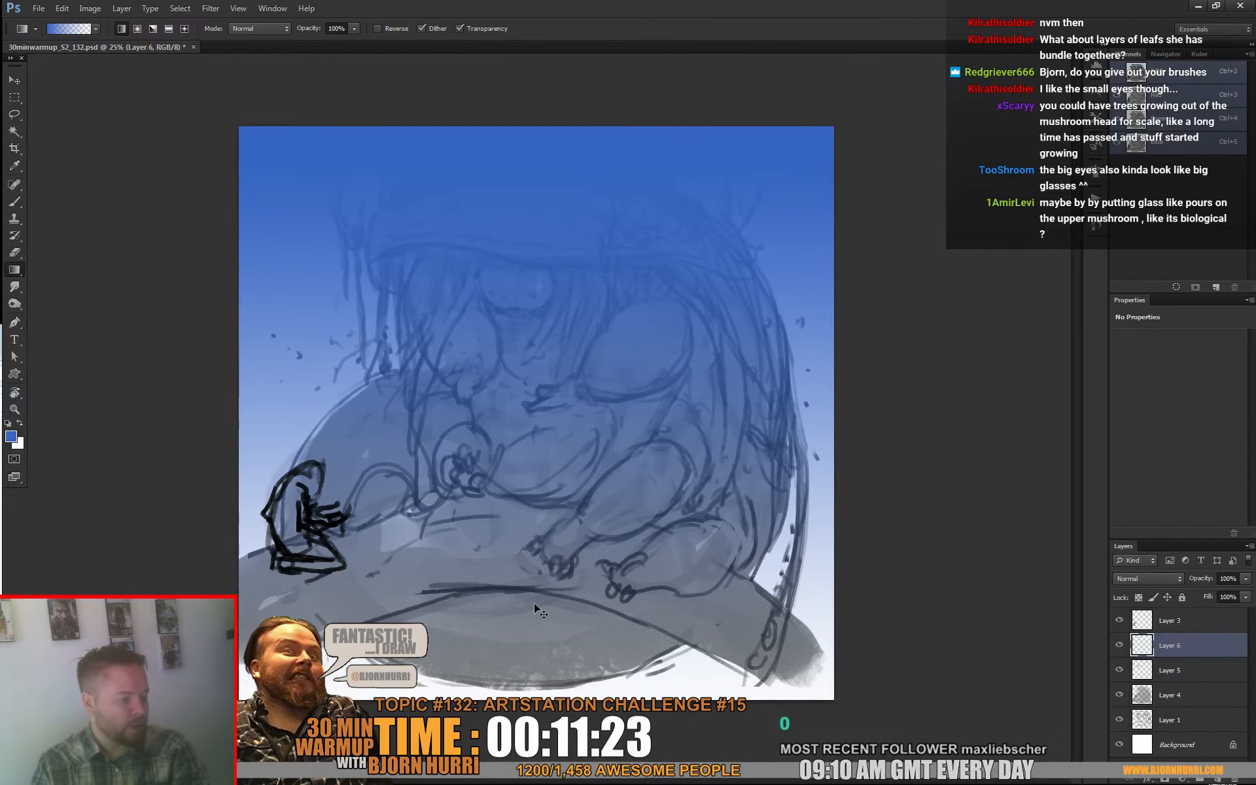
key(ctrl+z)
drag(486, 633, 592, 72)
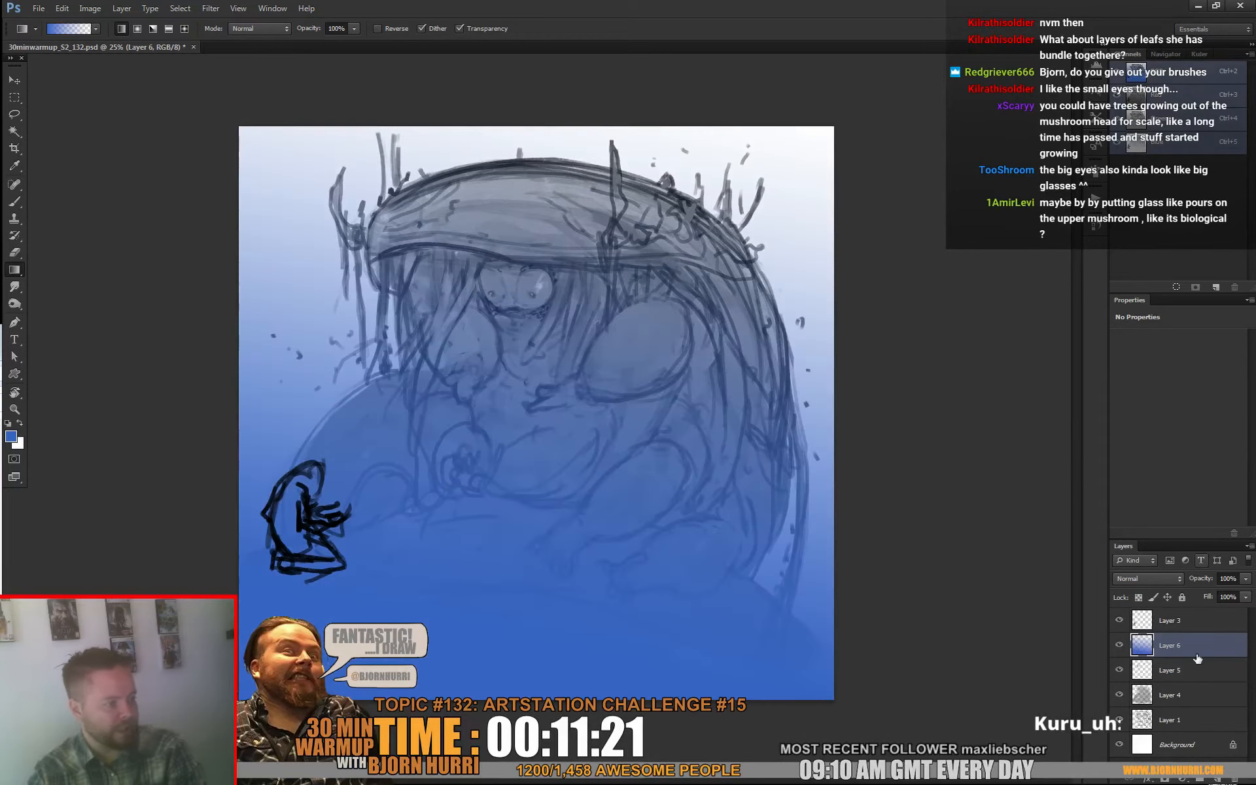
Step: Set the gradient layer's blend mode to Color Burn, with fill at 65% and opacity at 64%
click(1131, 576)
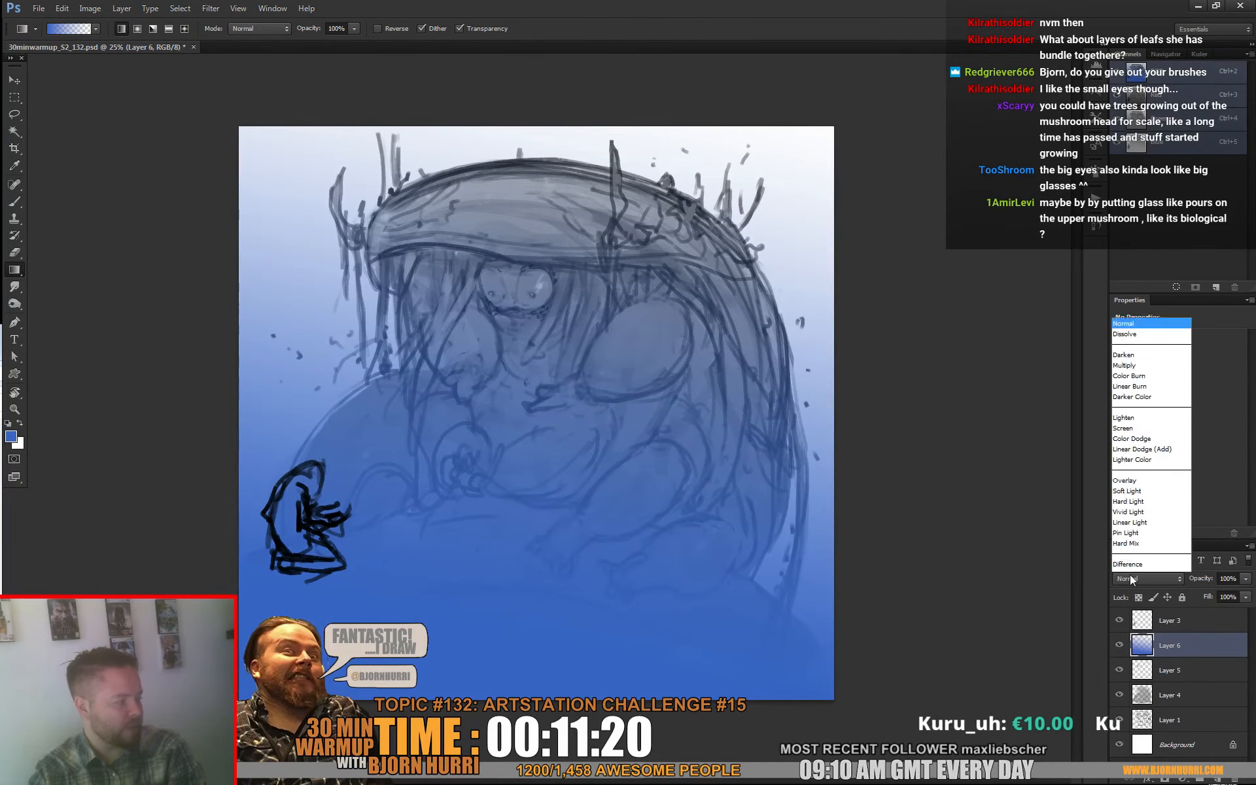
click(1130, 576)
key(Down)
key(Down)
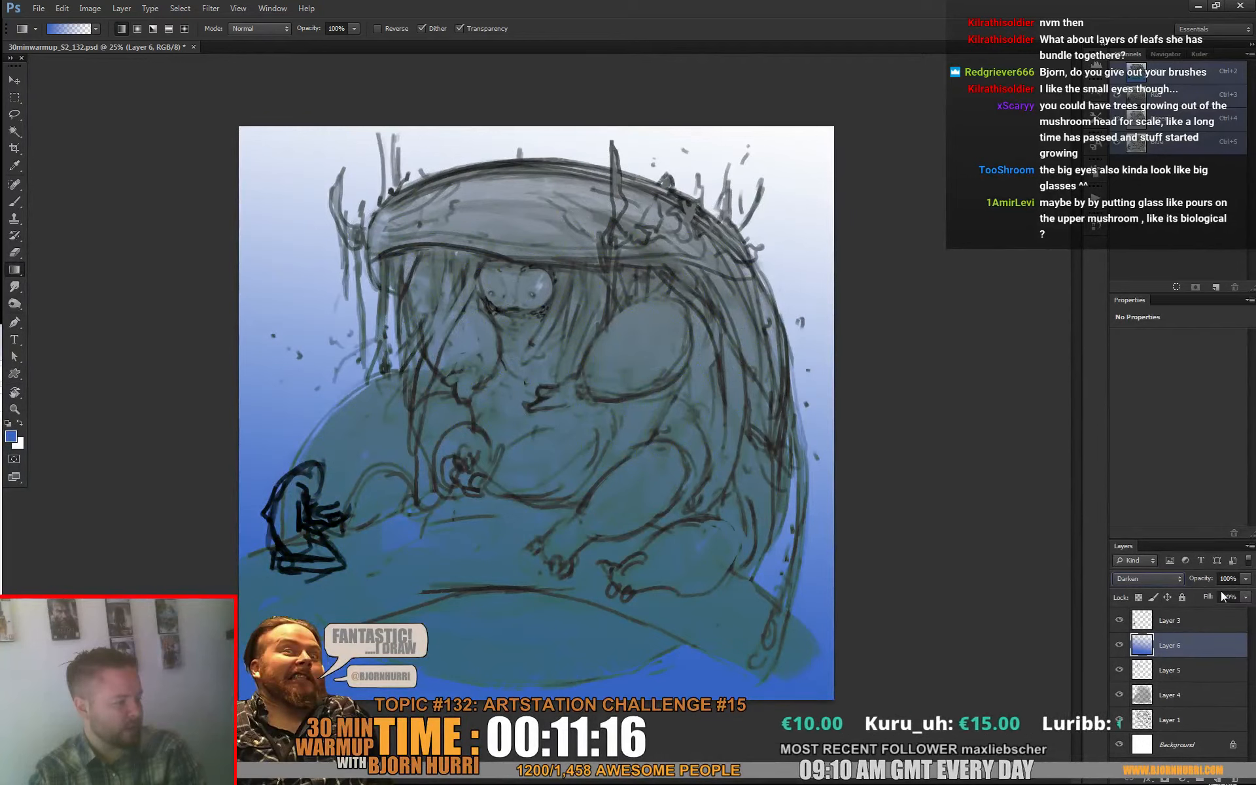
key(Down)
key(Down)
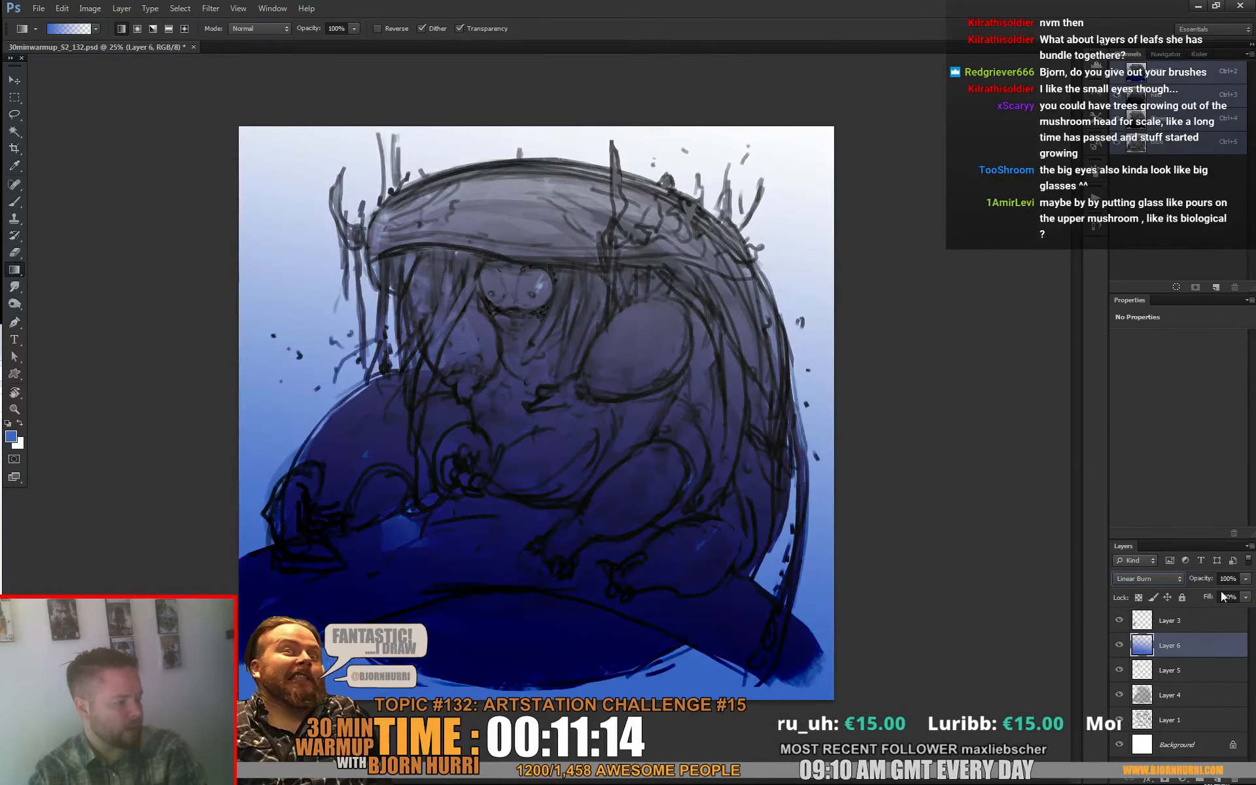
key(Up)
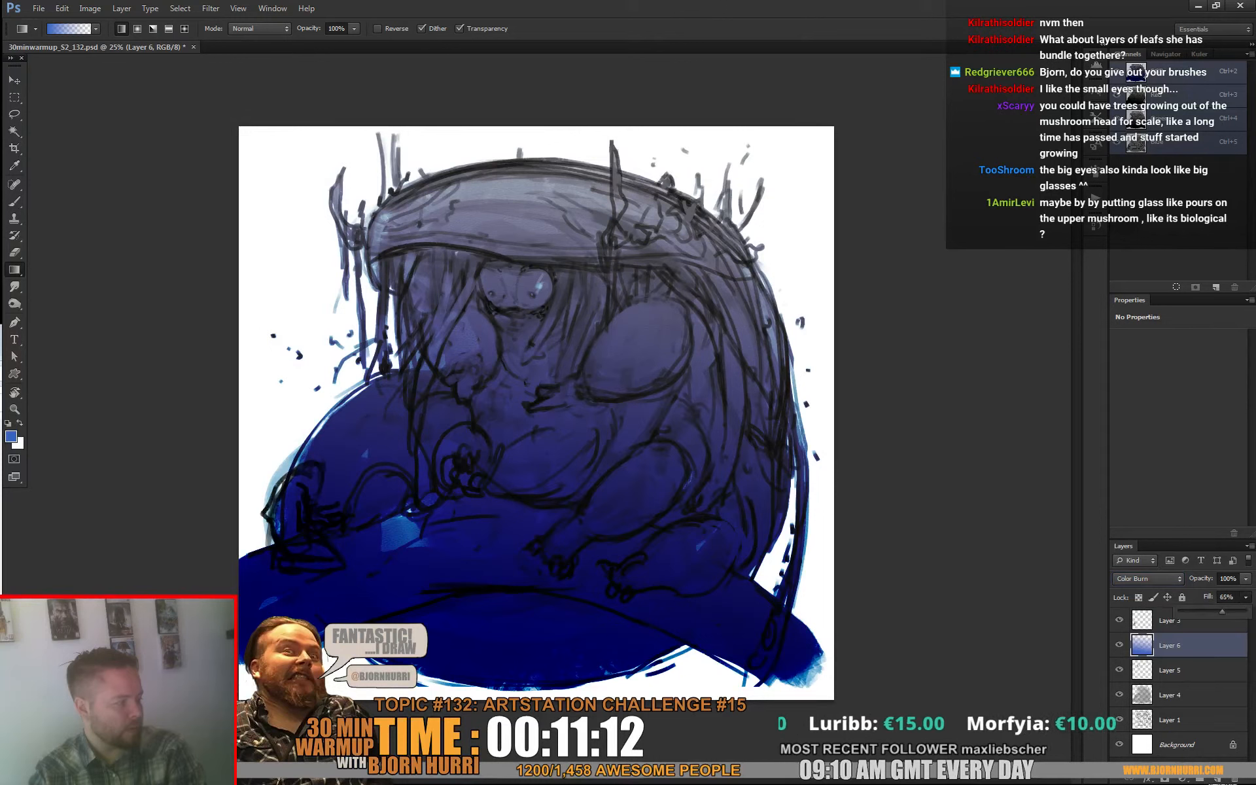
click(1246, 579)
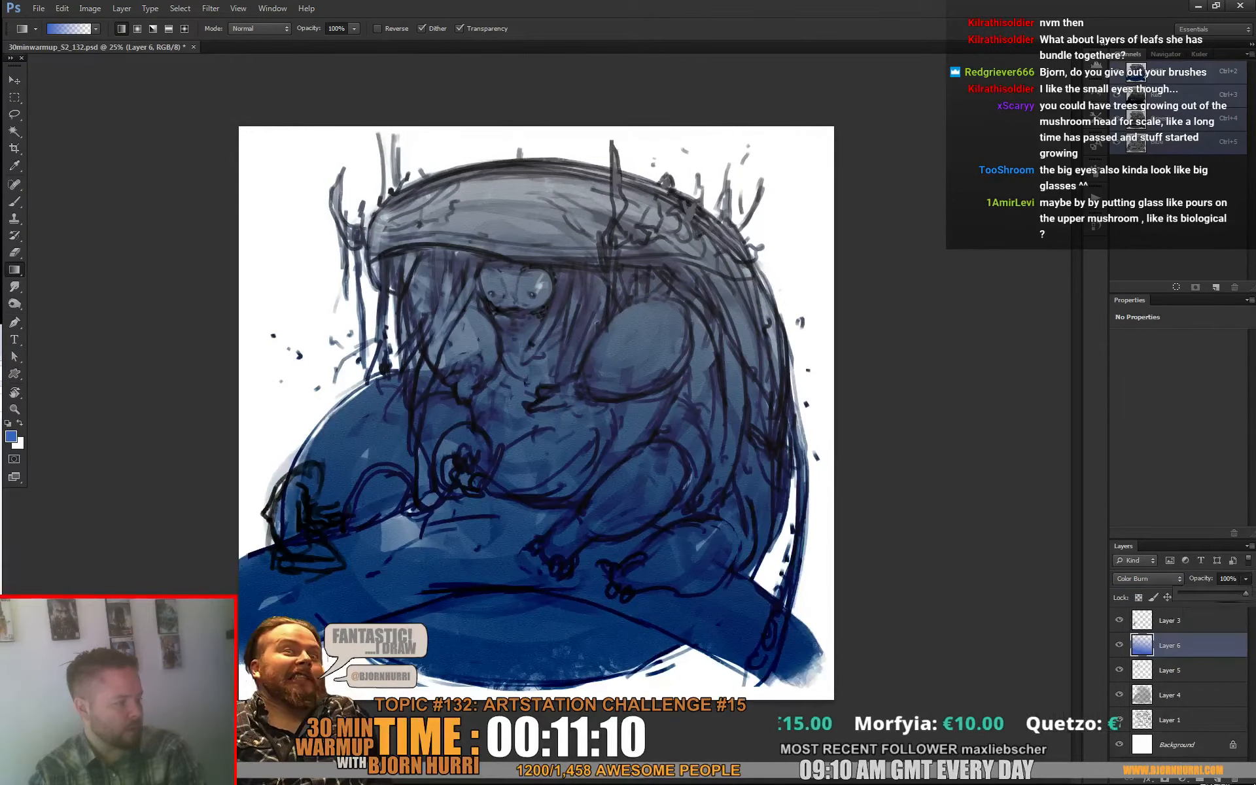
drag(1245, 594, 1213, 594)
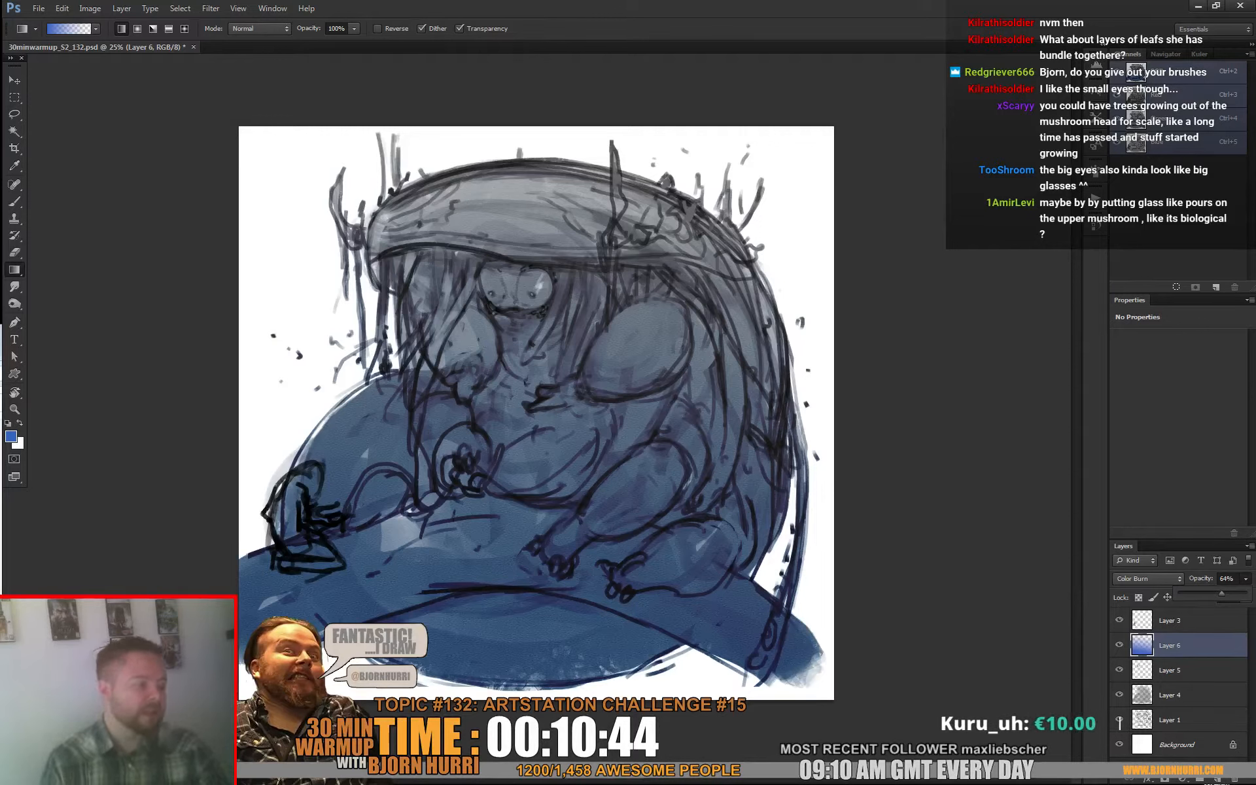
click(826, 289)
drag(540, 180, 589, 175)
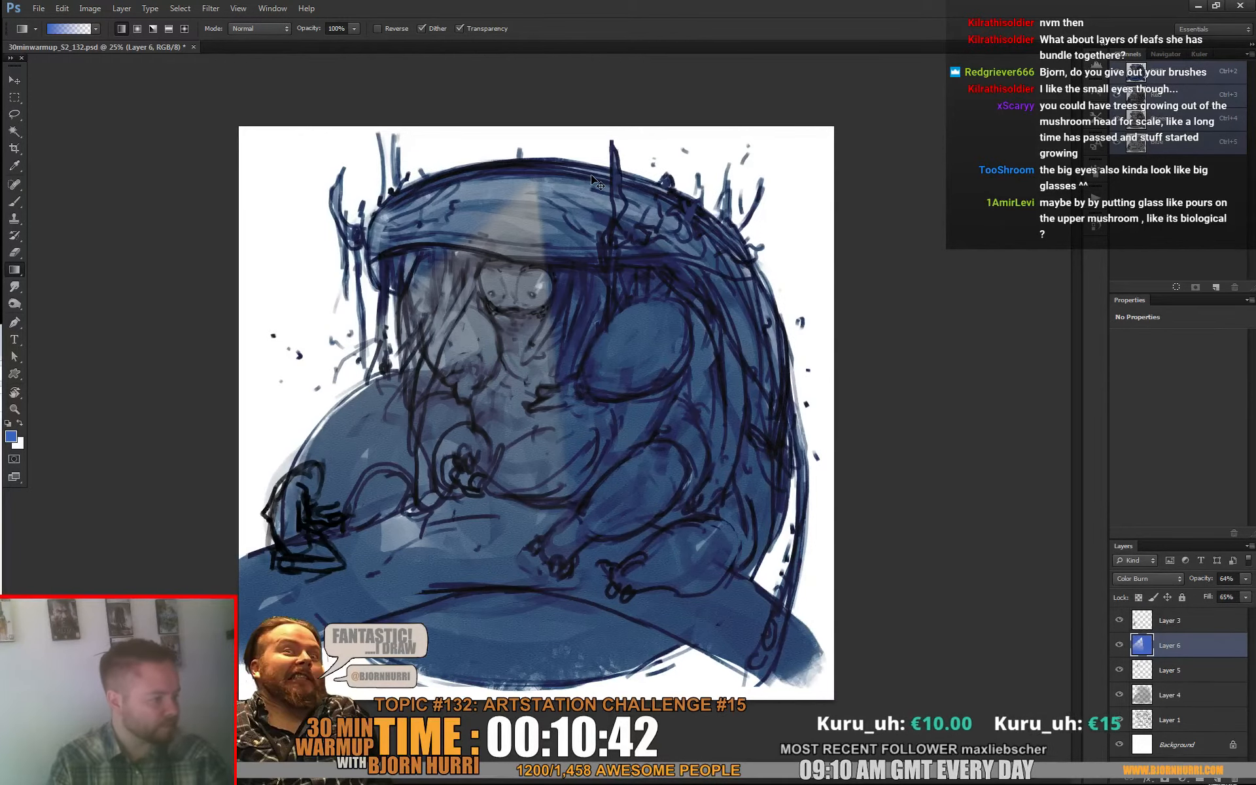
key(ctrl+alt+z)
key(ctrl+alt+z)
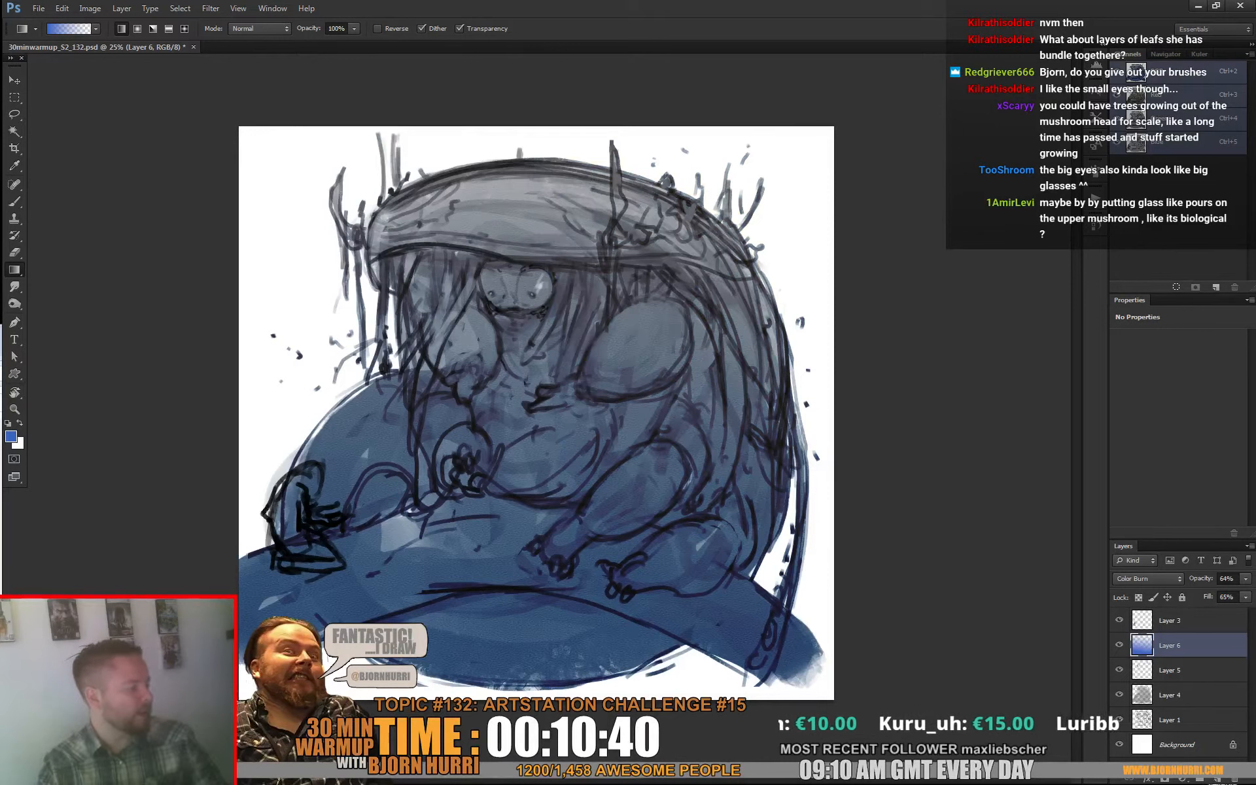
Step: Add a new layer above the gradient, choose a textured brush at 60 px, and sample grey tones from the hood and body
click(1217, 779)
key(b)
right_click(582, 213)
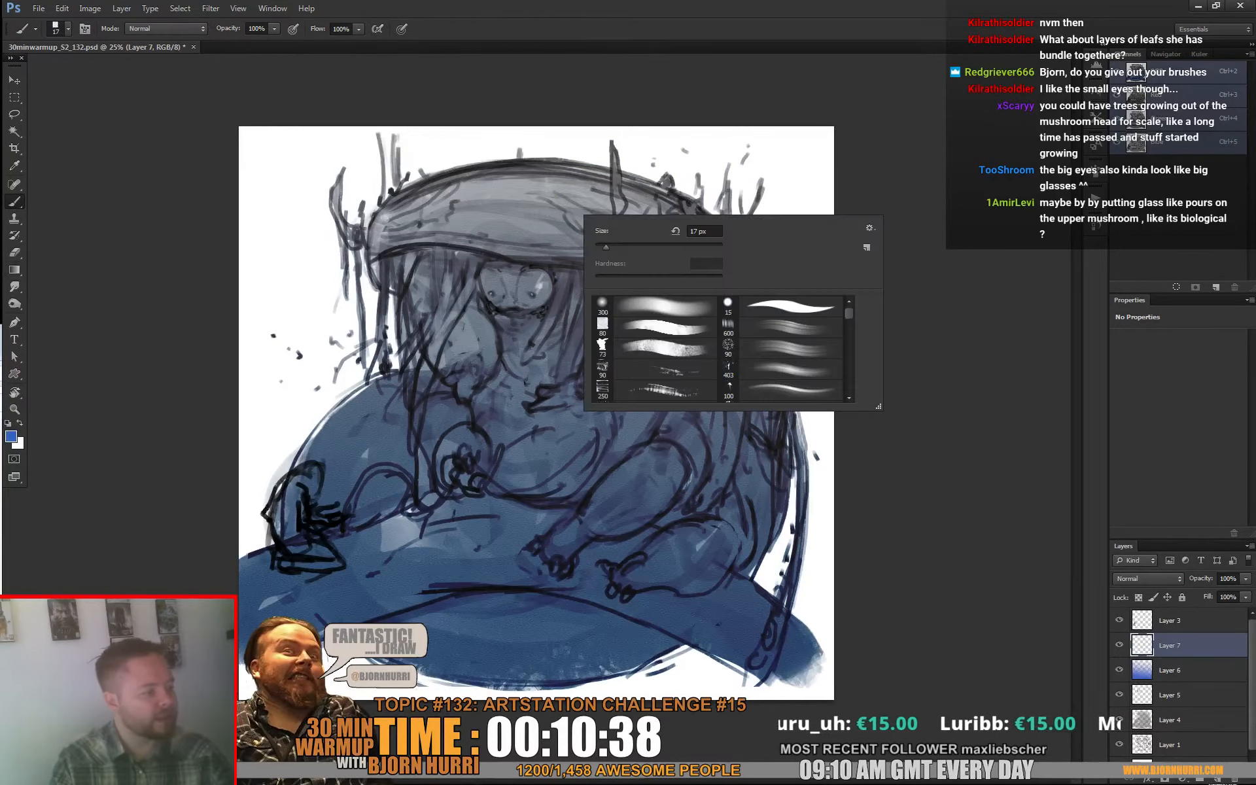
click(600, 342)
alt+click(511, 210)
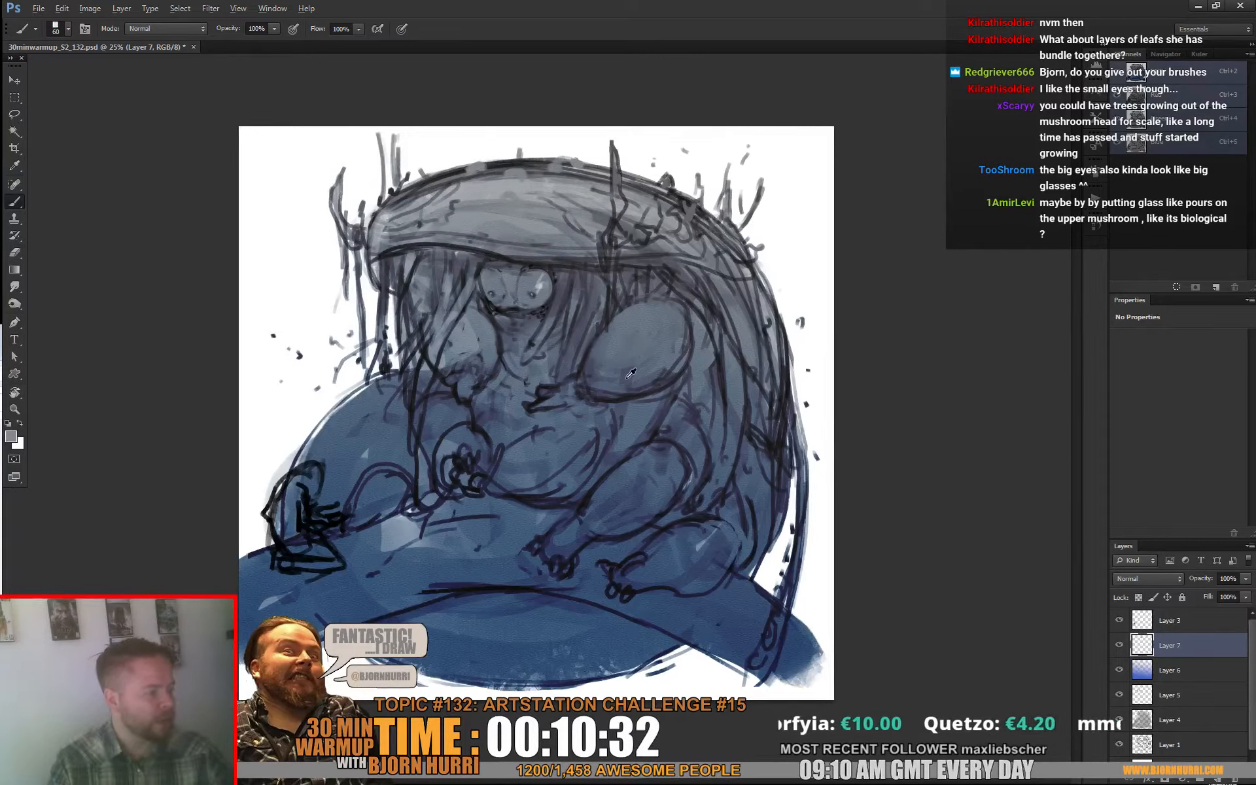
alt+click(607, 387)
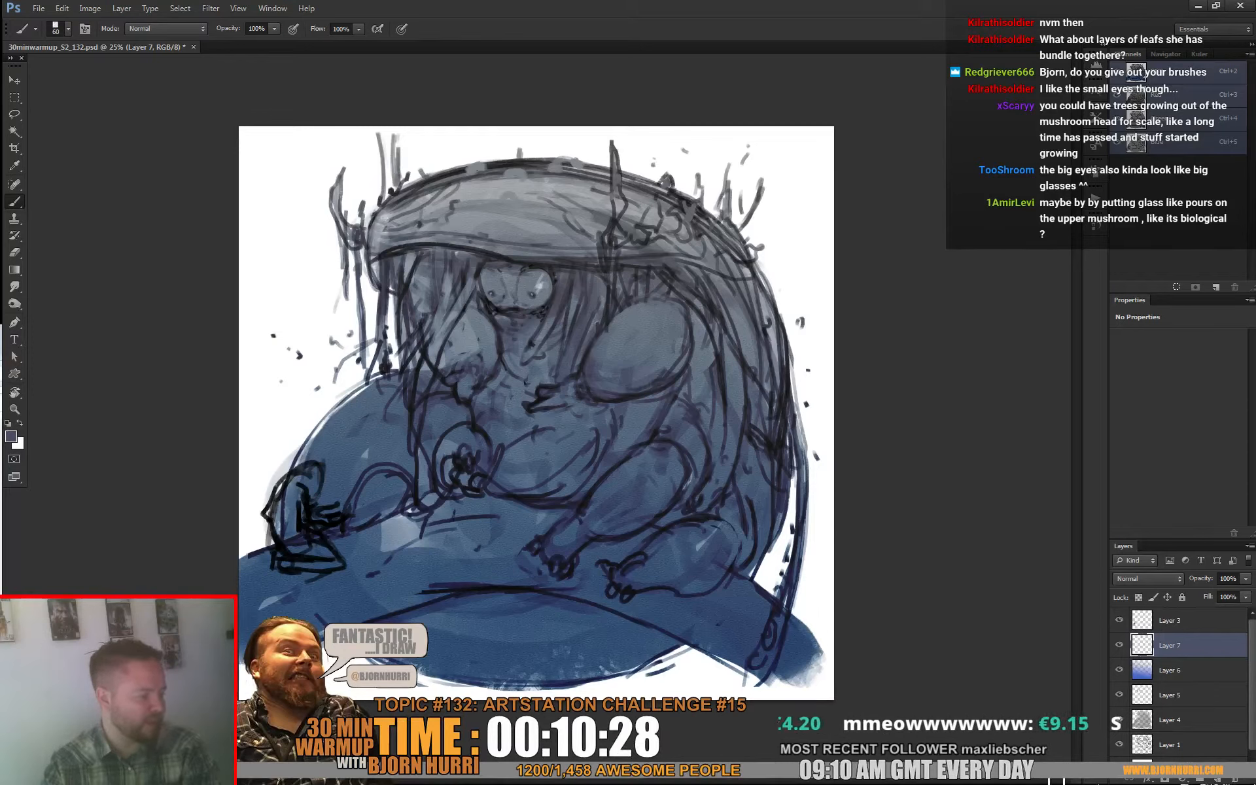
Step: Add another layer on top of the last one and set its blend mode to Overlay
key(ctrl+shift+alt+n)
click(1139, 579)
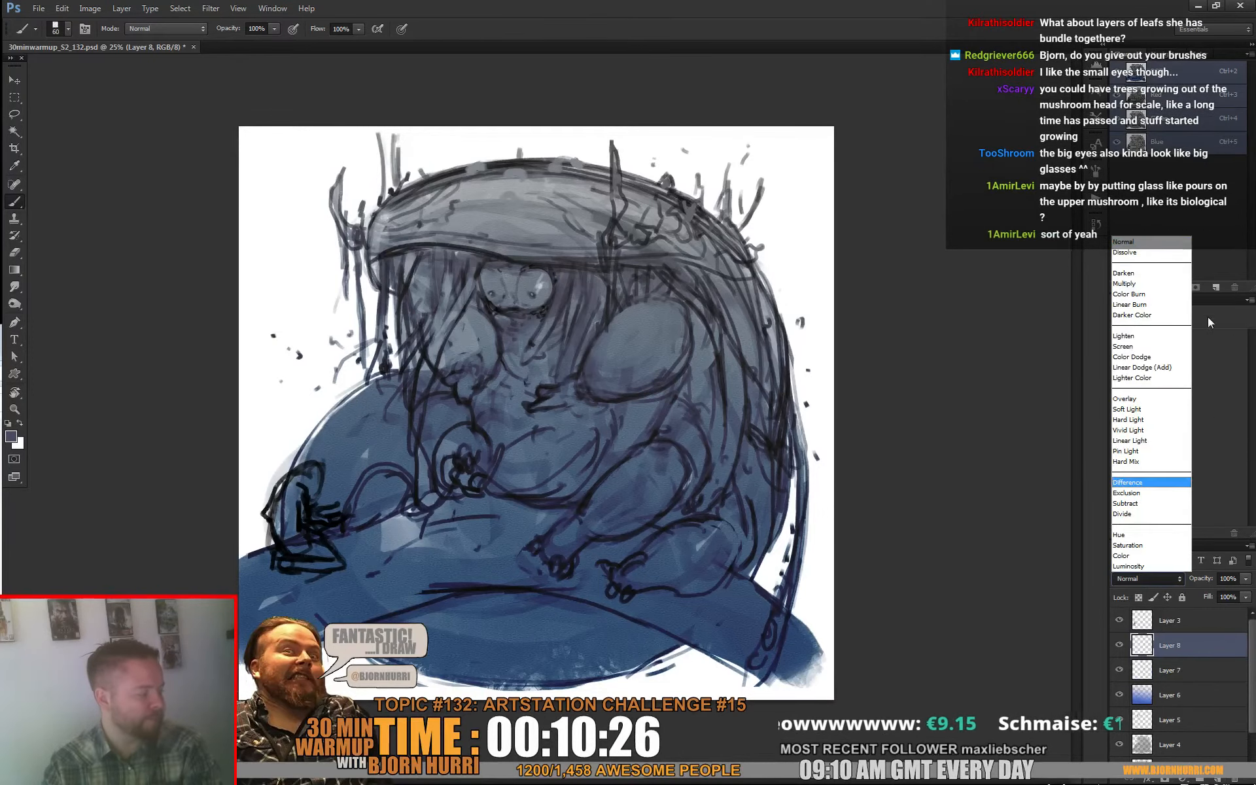
click(1144, 400)
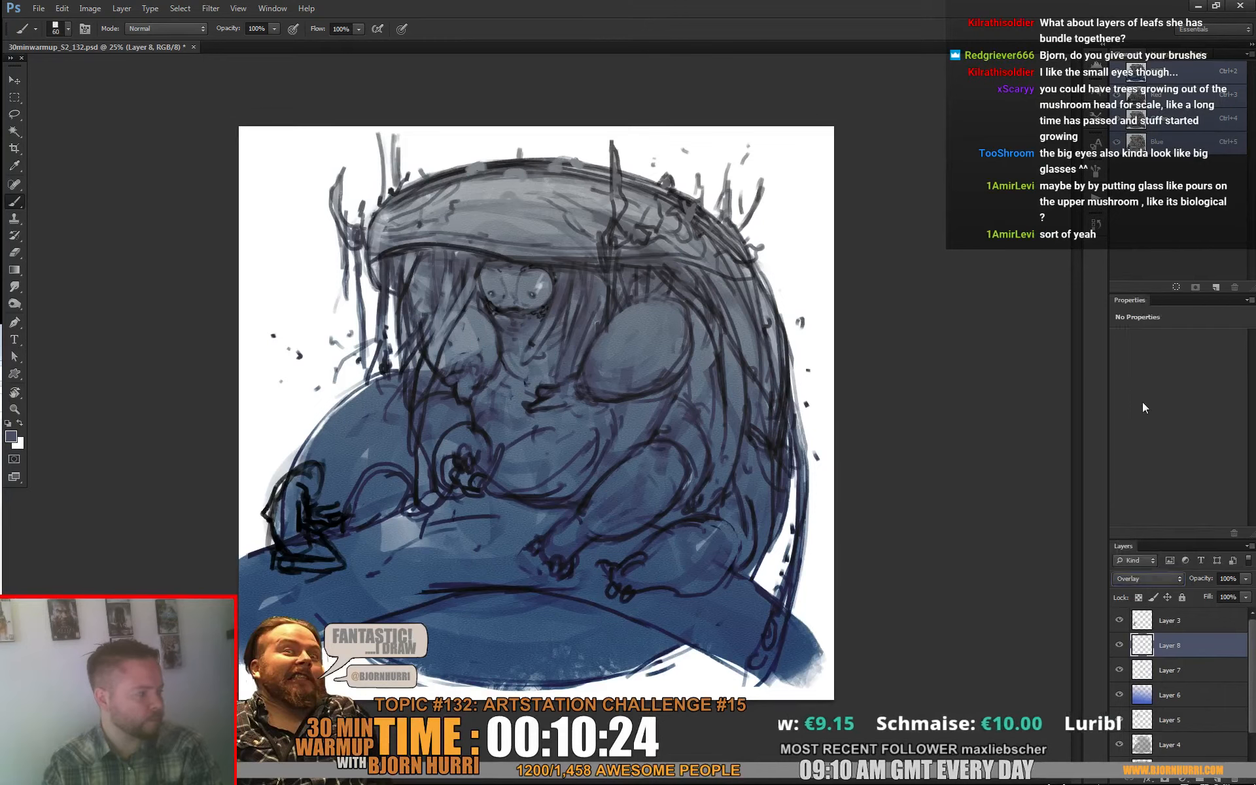
Step: Set the foreground colour to a bright magenta-purple
click(11, 436)
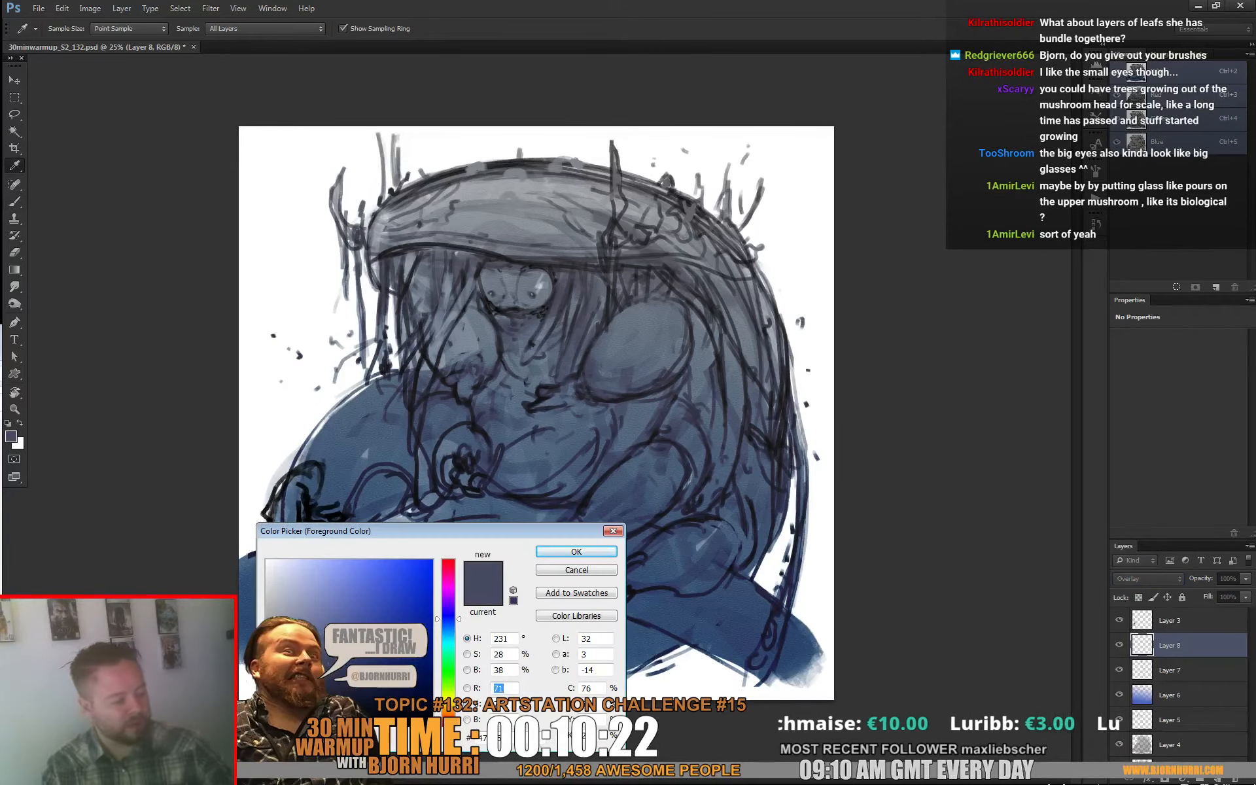
click(449, 602)
drag(449, 603, 449, 594)
click(383, 583)
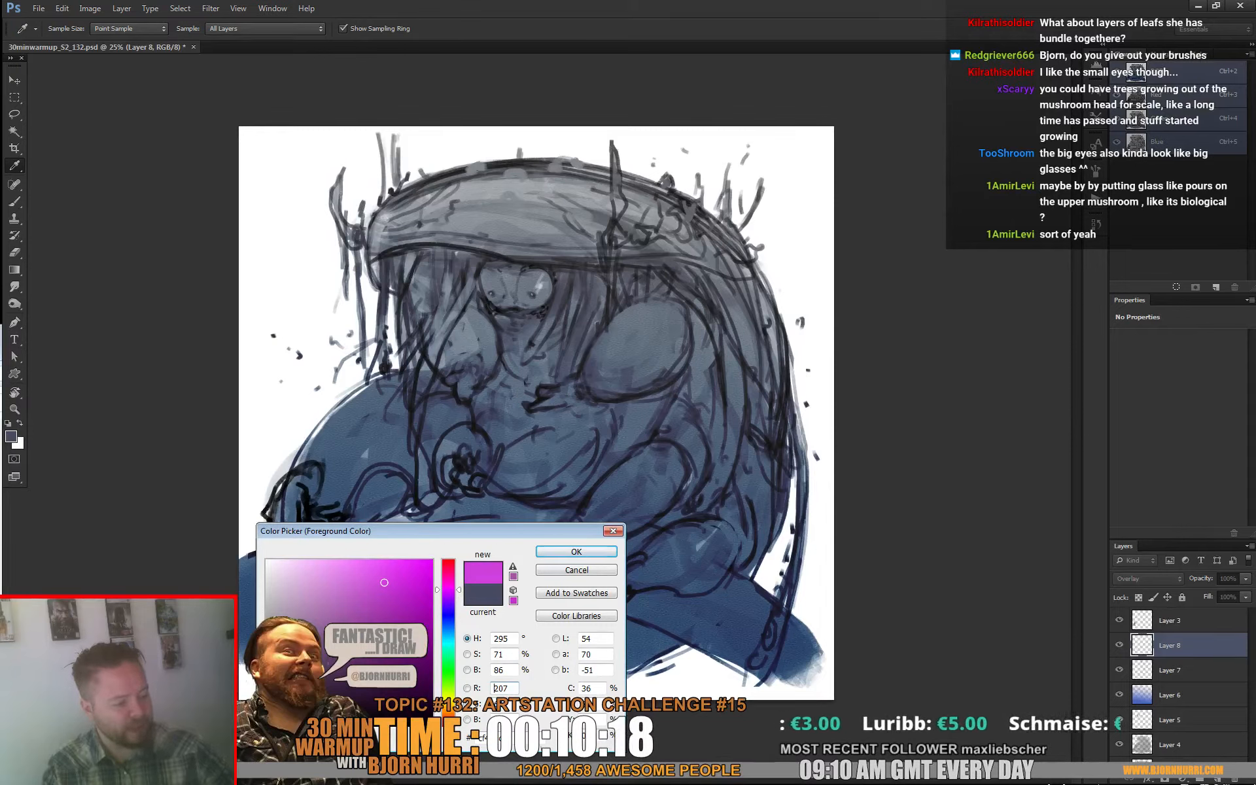
click(449, 719)
drag(448, 722, 448, 590)
click(576, 551)
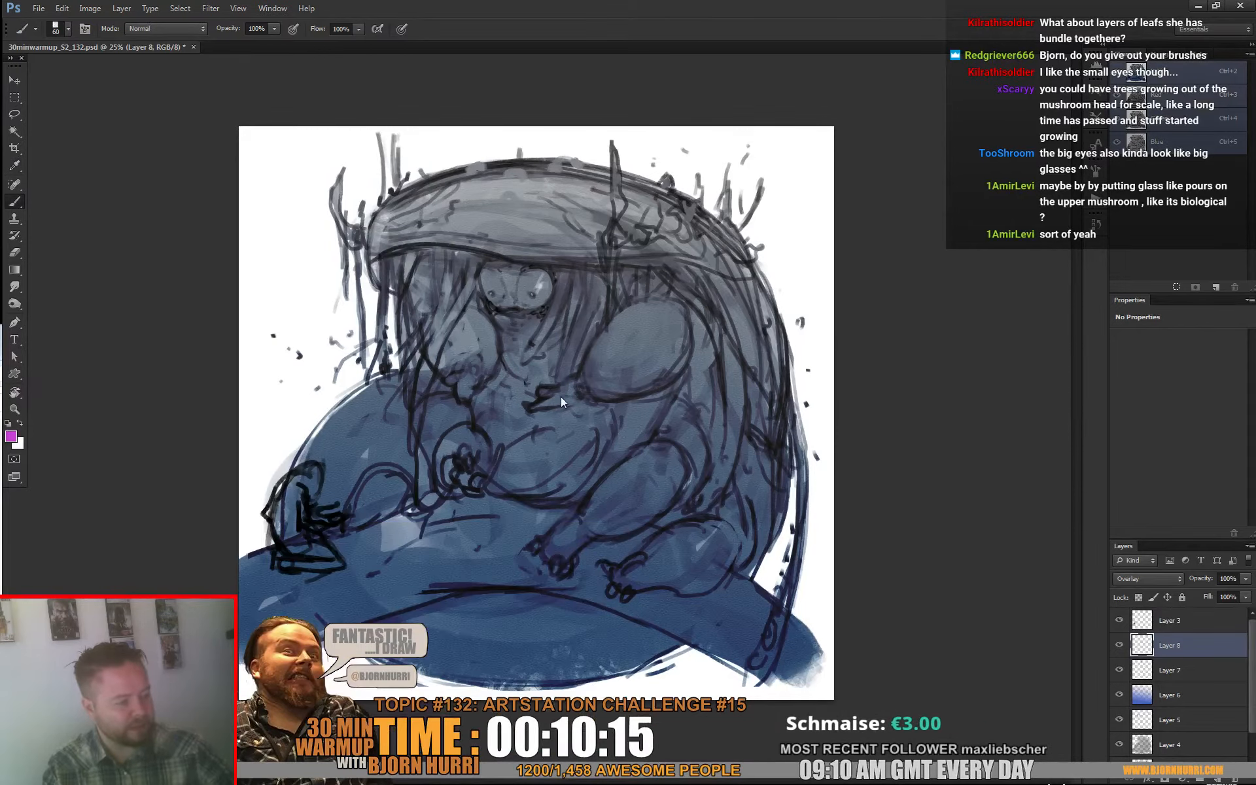
Step: Choose the soft round brush at 473 px and paint a magenta glow over the face, the hair under the hood, and the chest
right_click(560, 400)
click(631, 415)
click(693, 355)
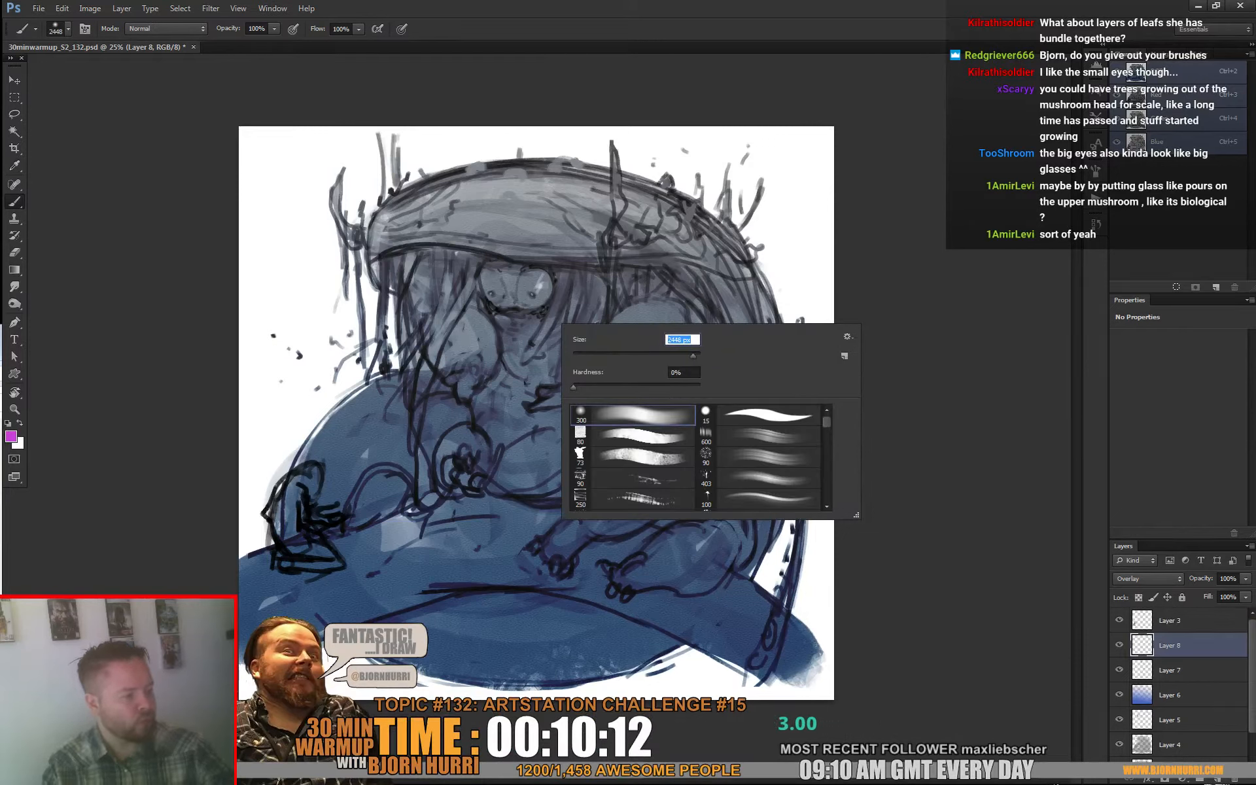
drag(694, 356, 669, 356)
mouse_move(550, 295)
mouse_down()
mouse_move(431, 301)
mouse_move(460, 287)
mouse_up()
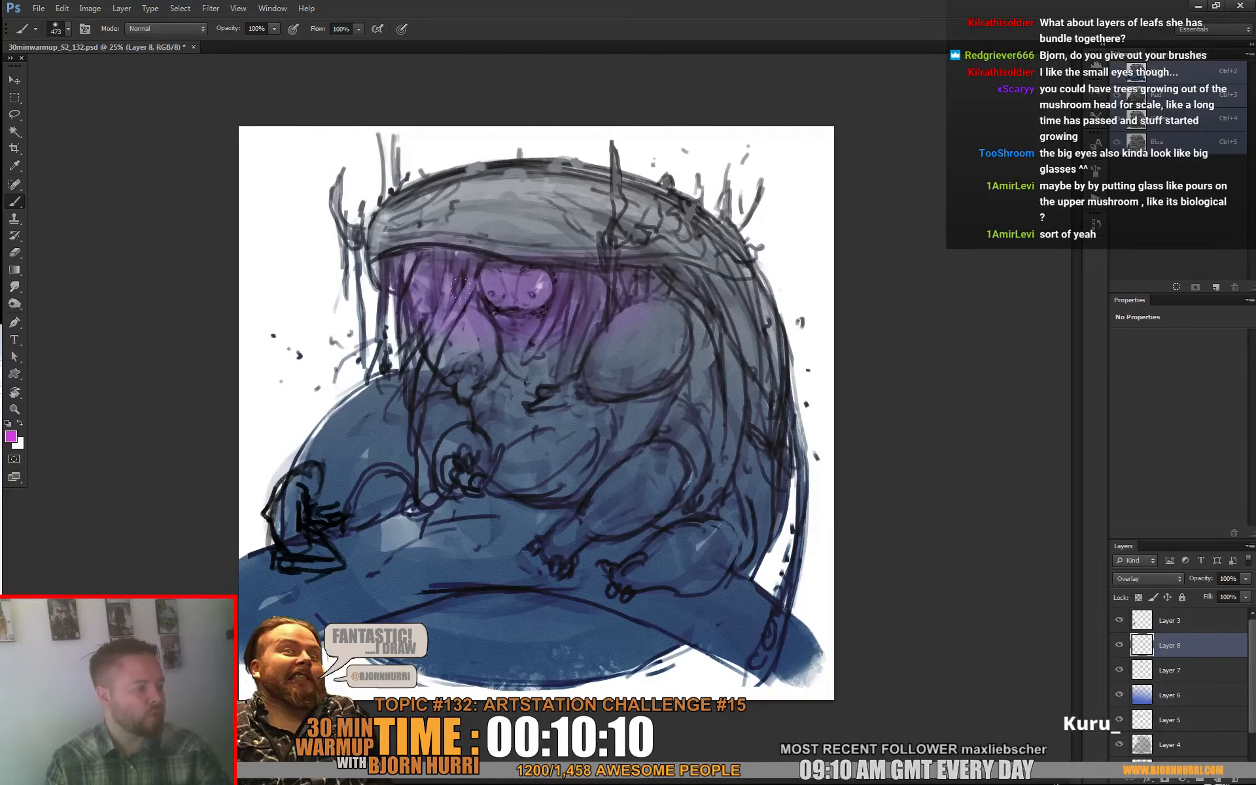
mouse_move(651, 265)
mouse_down()
mouse_move(610, 266)
mouse_move(579, 394)
mouse_up()
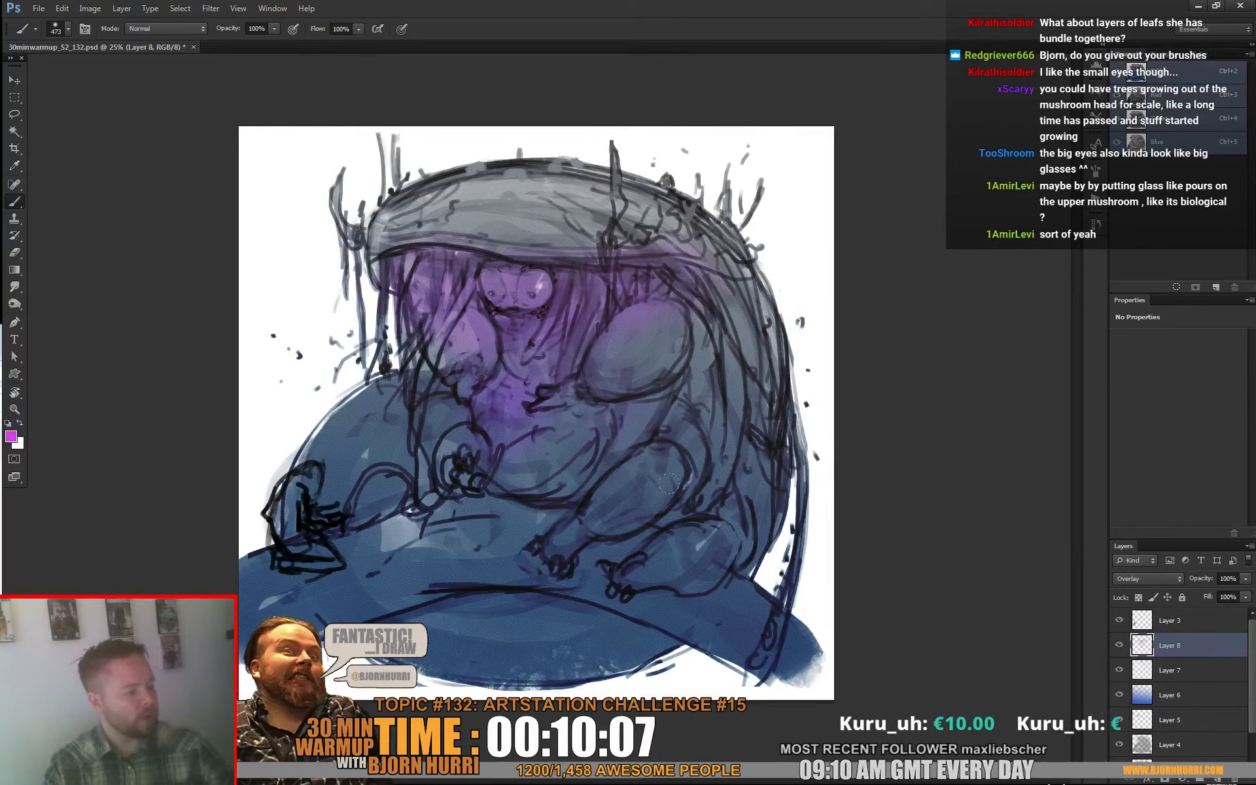
Step: Reduce the soft brush to 101 px and paint magenta around the edge of the creature's belly
right_click(706, 489)
key(Return)
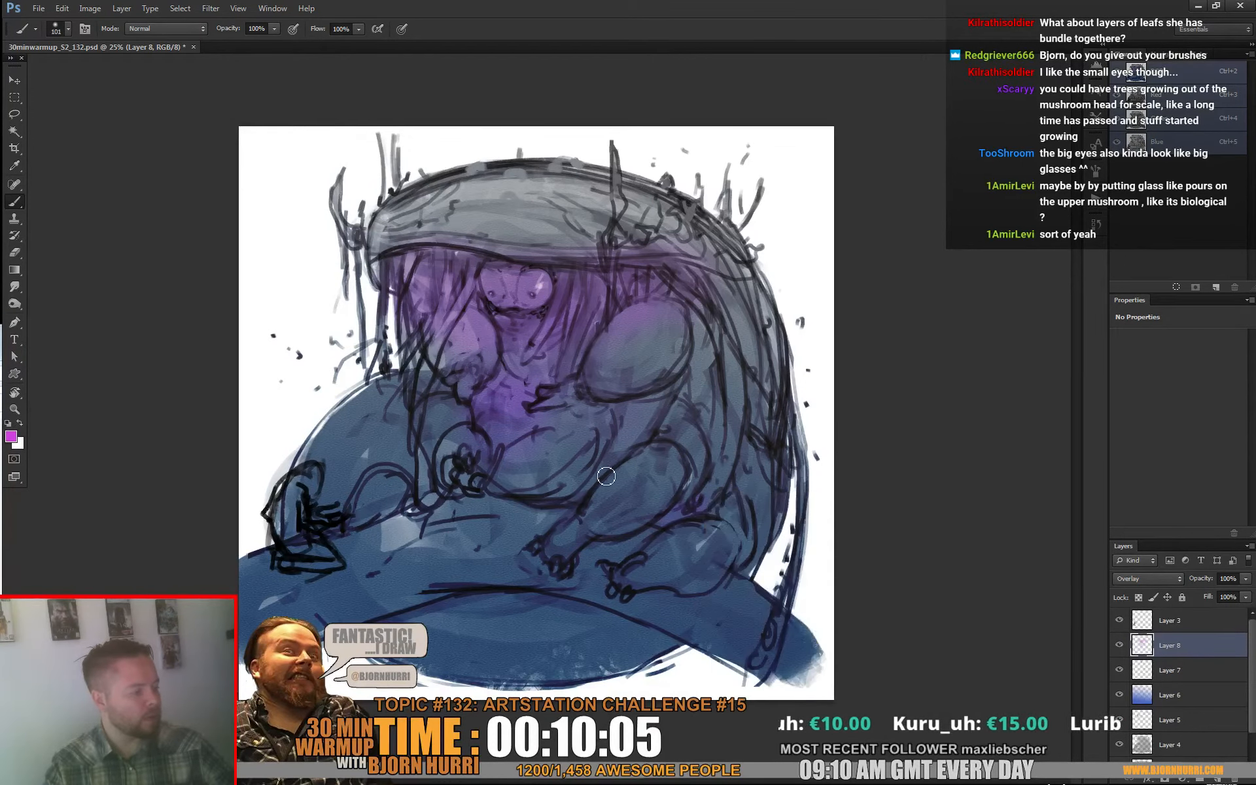
mouse_move(607, 476)
mouse_down()
mouse_move(625, 456)
mouse_move(587, 495)
mouse_up()
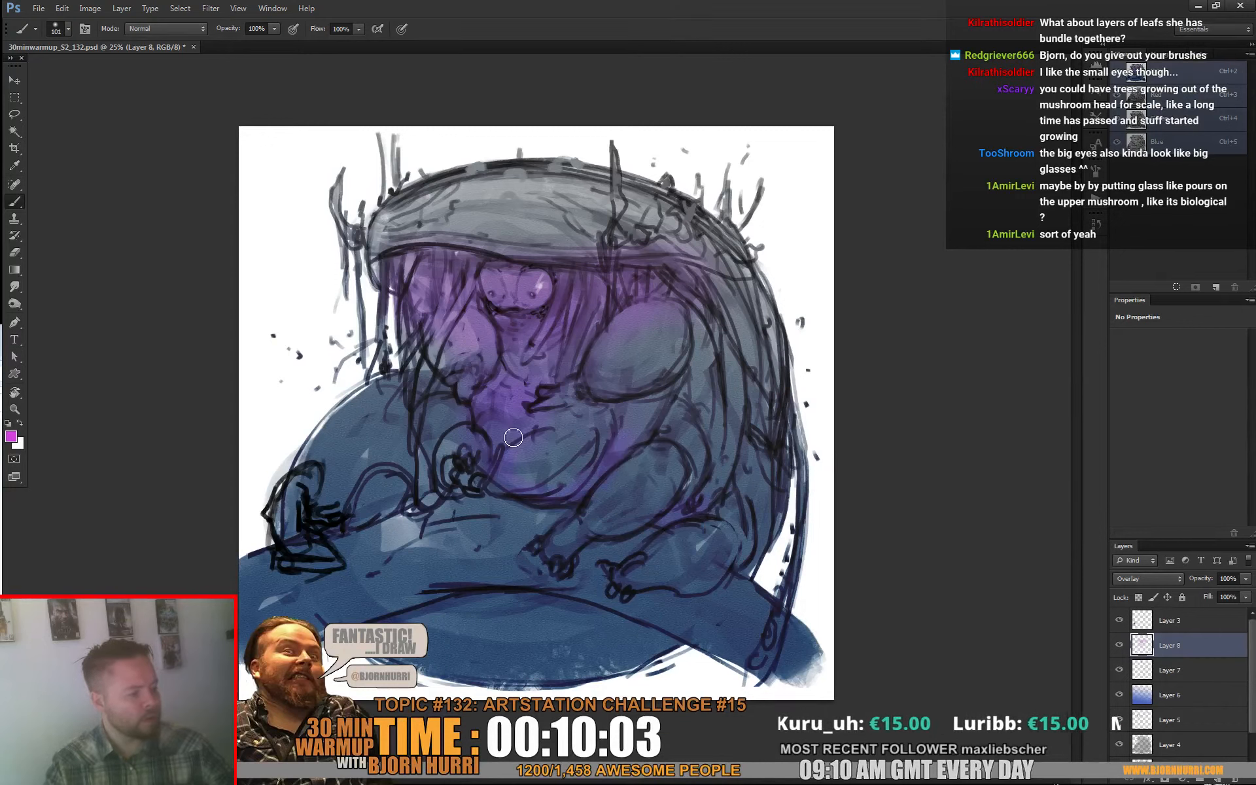
Step: Erase the magenta from the belly, the eyes and the large rounded chest forms with a 123 px eraser
key(e)
right_click(545, 452)
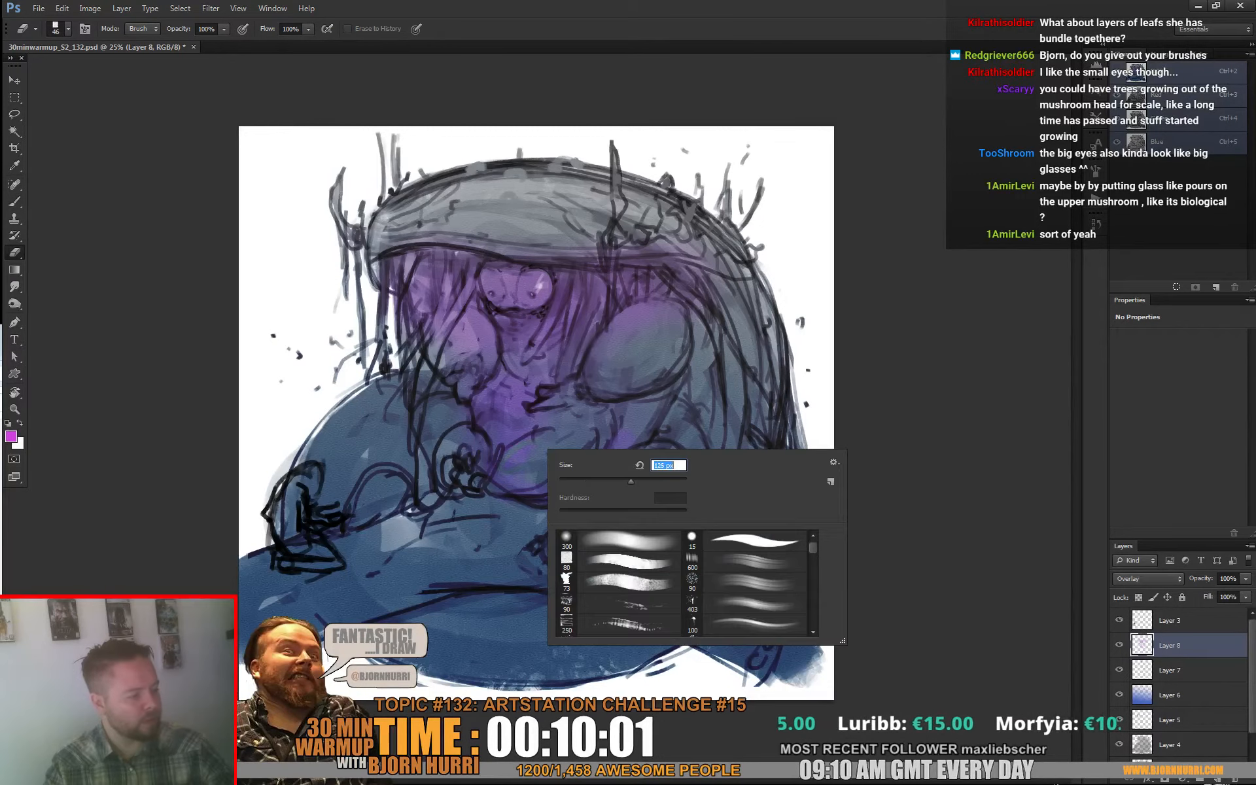
key(Return)
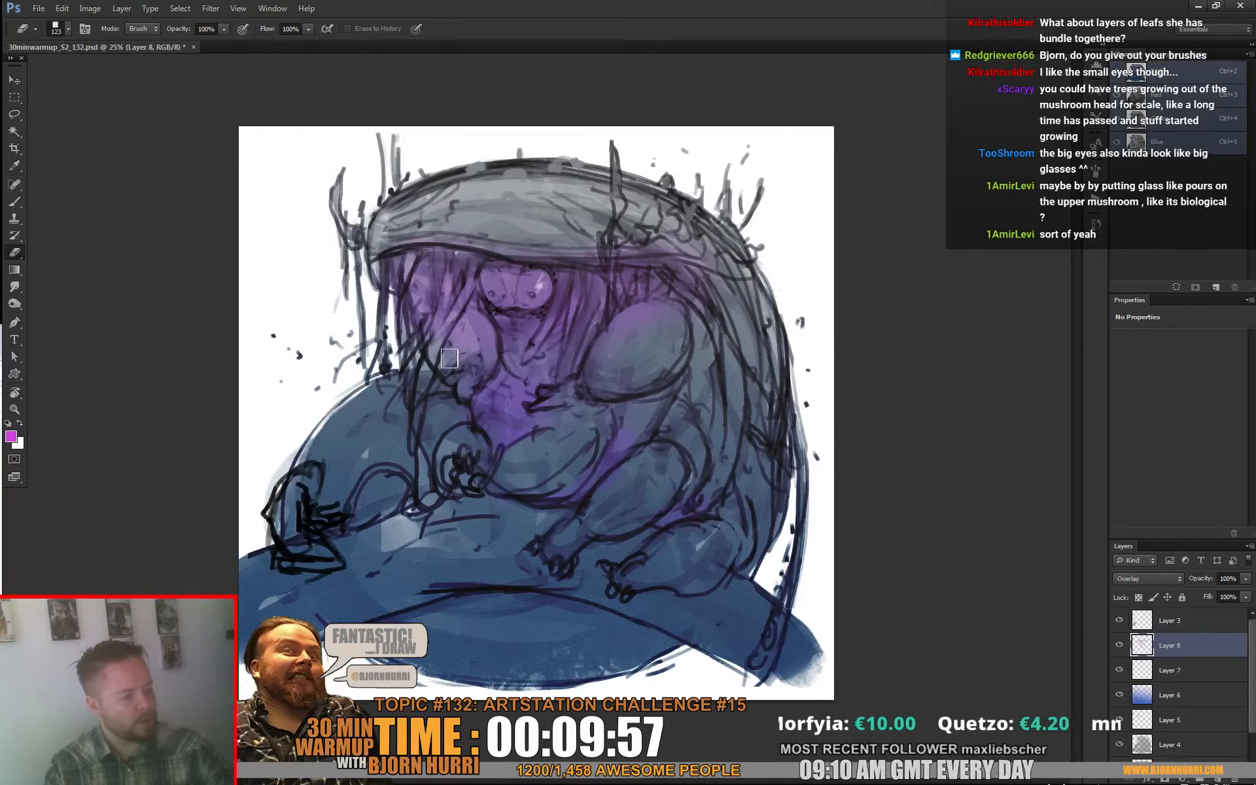
mouse_move(491, 273)
mouse_down()
mouse_move(496, 291)
mouse_move(536, 292)
mouse_move(544, 275)
mouse_move(504, 288)
mouse_move(533, 288)
mouse_up()
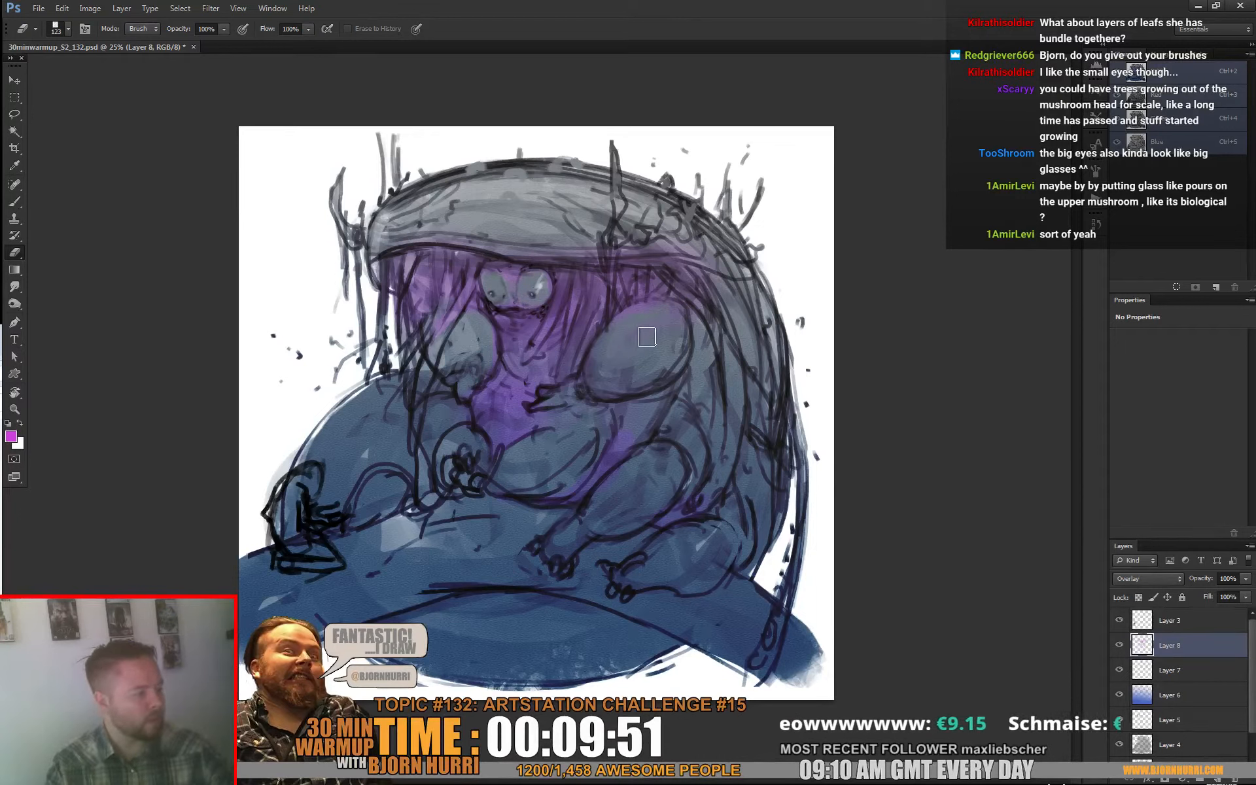
Step: Paint magenta over the hanging strands below both ends of the hood with the 101 px soft brush
key(b)
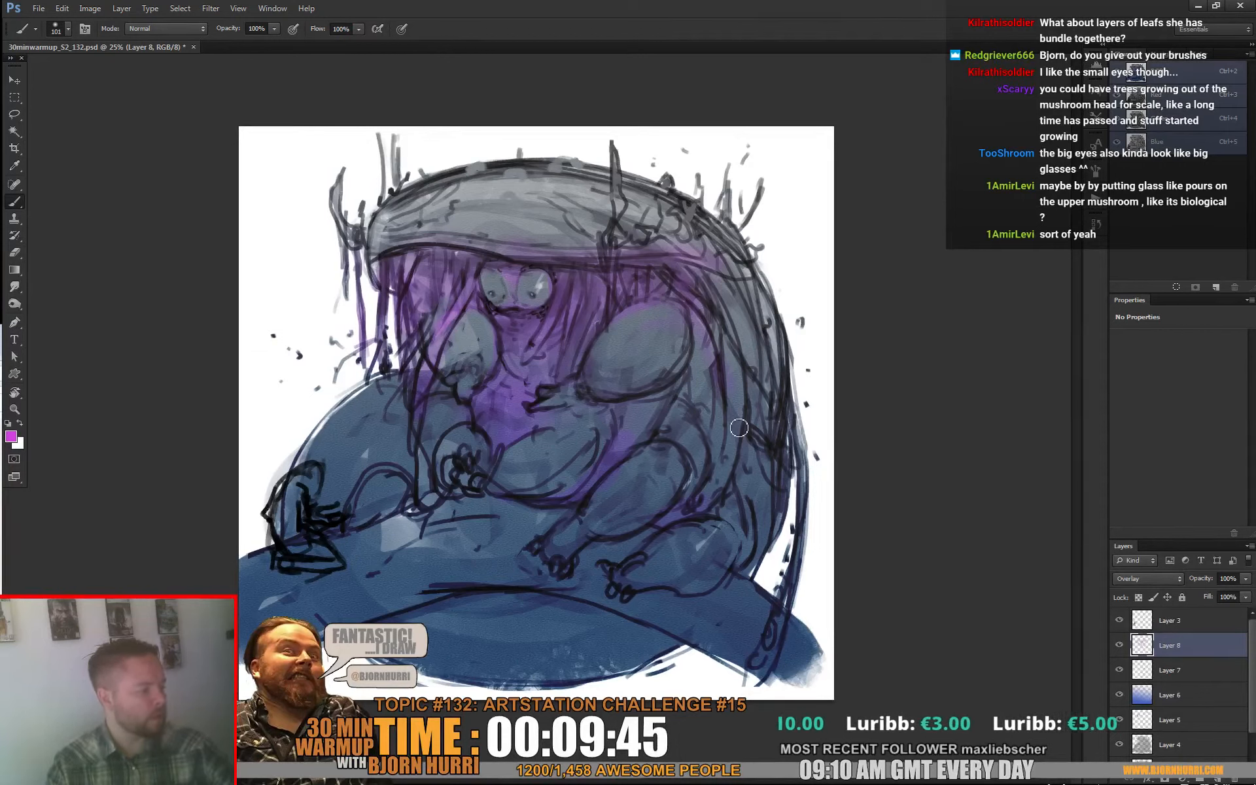
mouse_move(771, 533)
mouse_down()
mouse_move(771, 565)
mouse_move(787, 536)
mouse_move(730, 437)
mouse_move(799, 431)
mouse_move(800, 536)
mouse_up()
Step: Enlarge the soft brush to 246 px, tint the mound behind the creature magenta, and swap the foreground and background colours
right_click(724, 460)
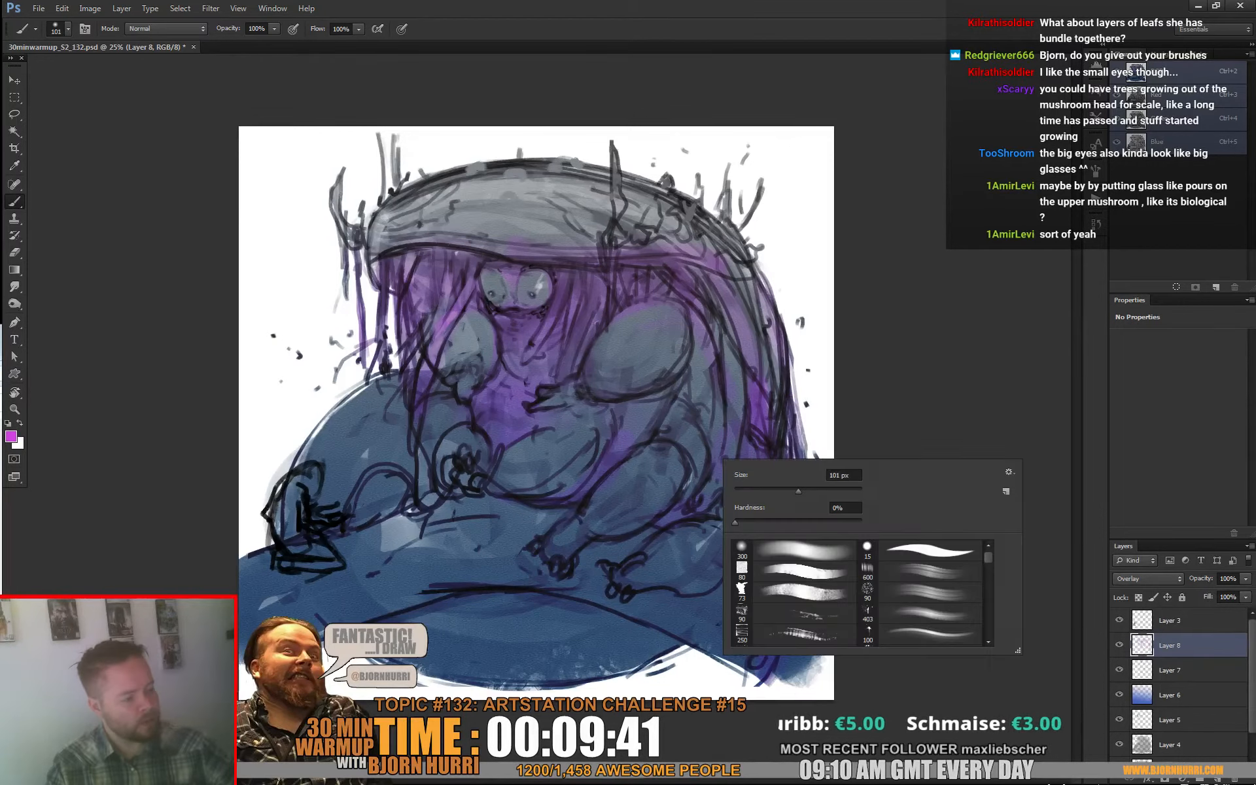
click(382, 430)
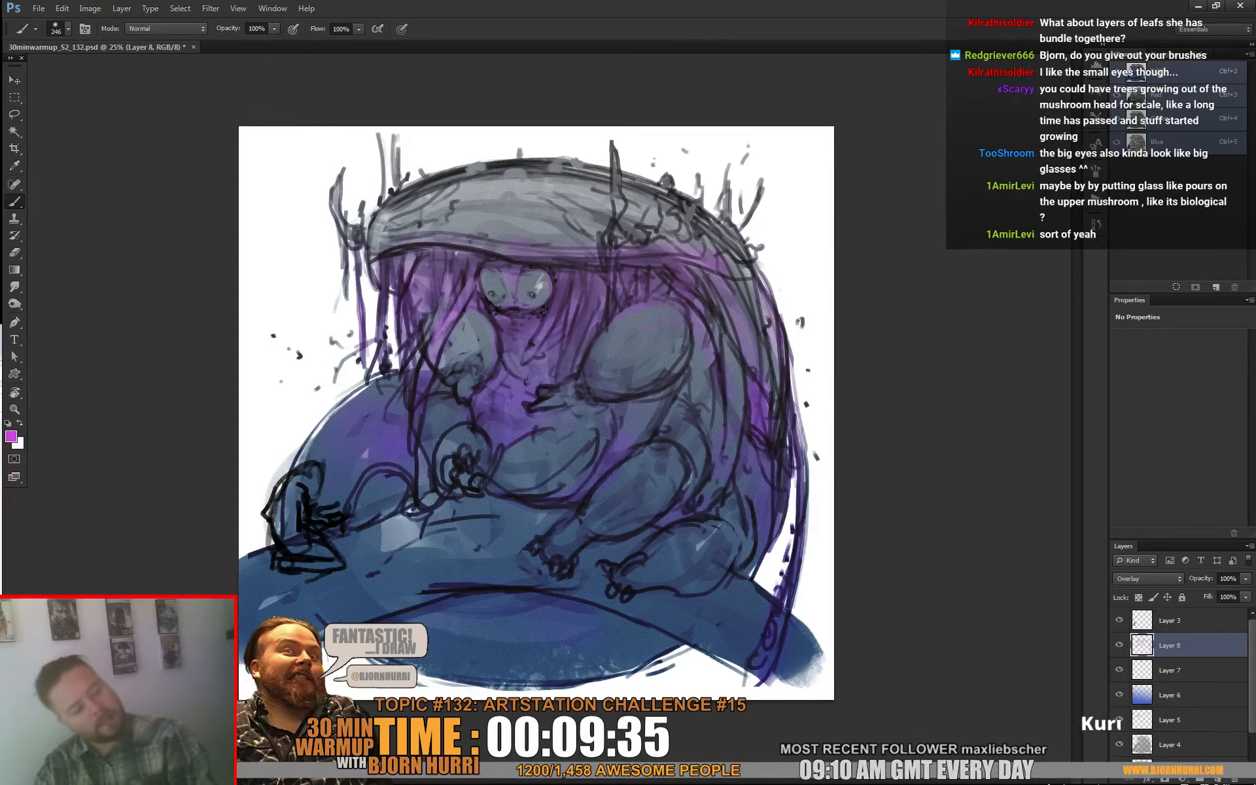
key(x)
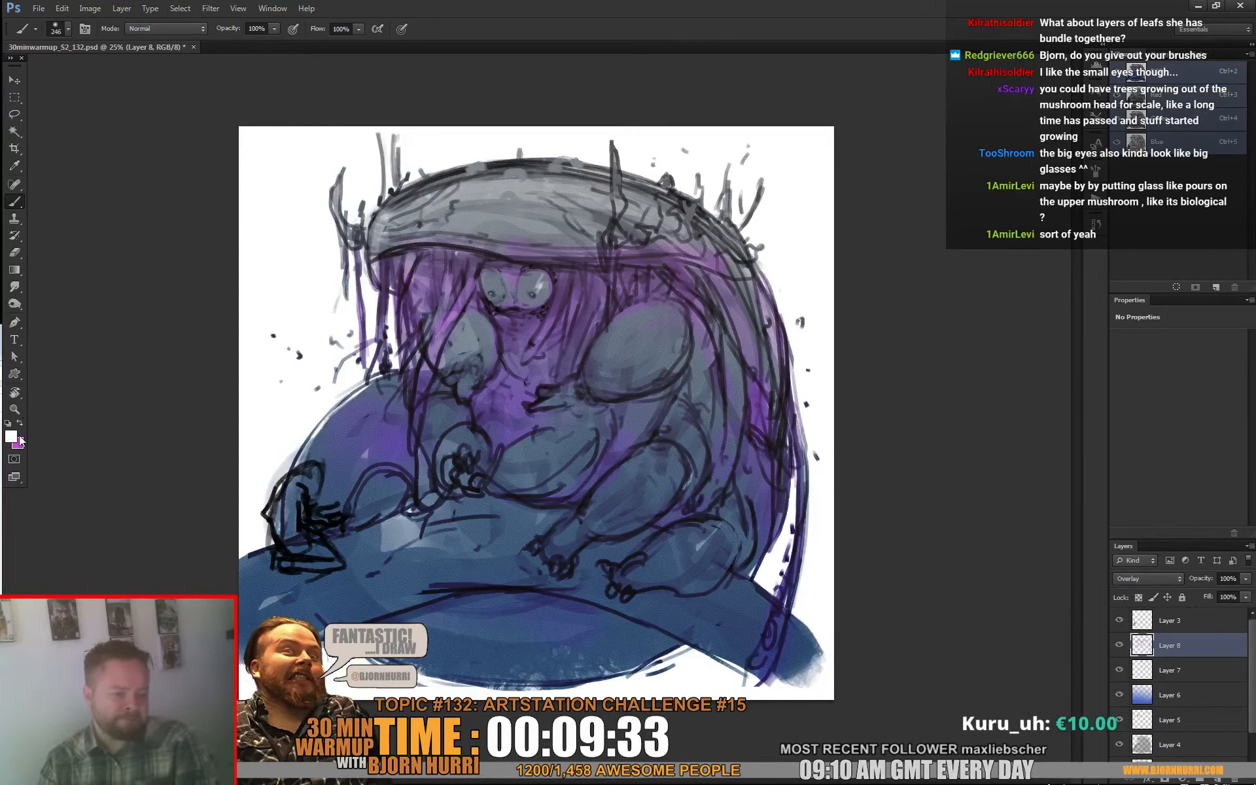
Step: Set the foreground to a saturated orange (H 20, S 86, B 97) and paint it over the creature's hands, forearms and feet
click(10, 436)
click(448, 716)
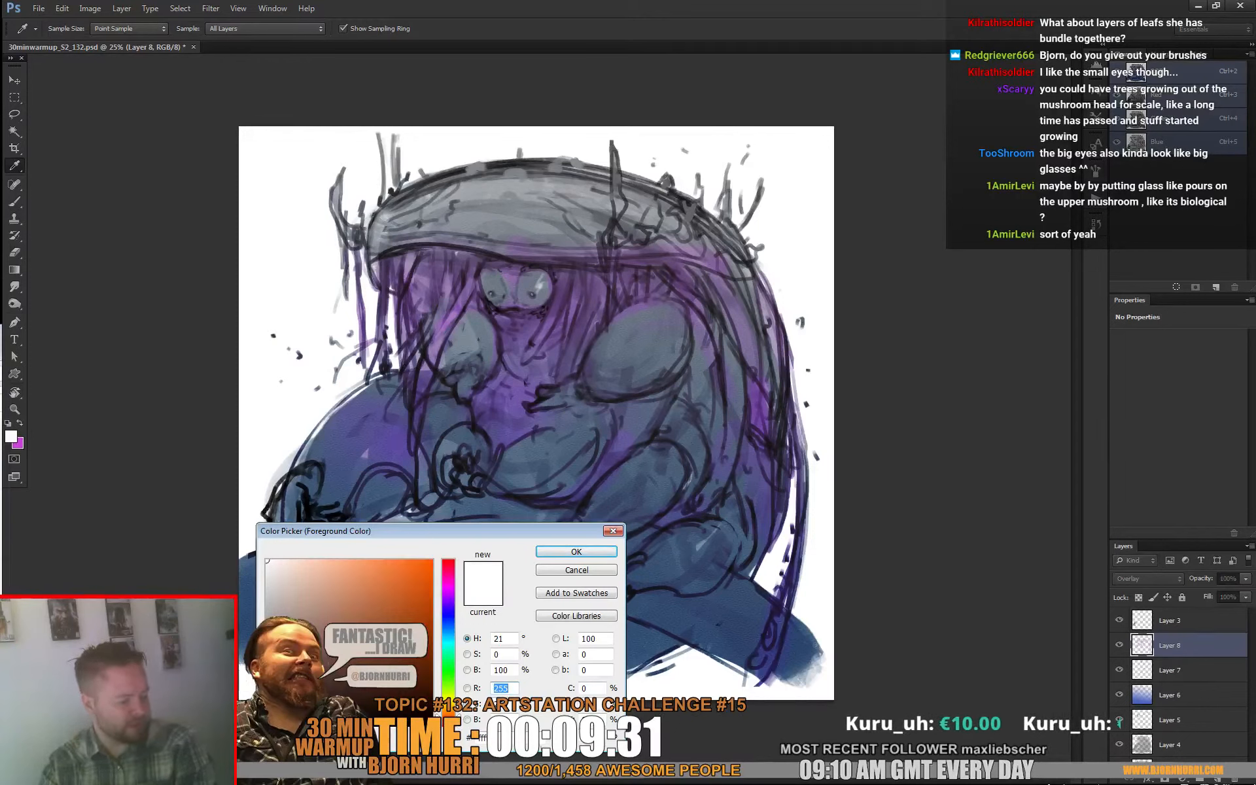
click(504, 511)
click(410, 562)
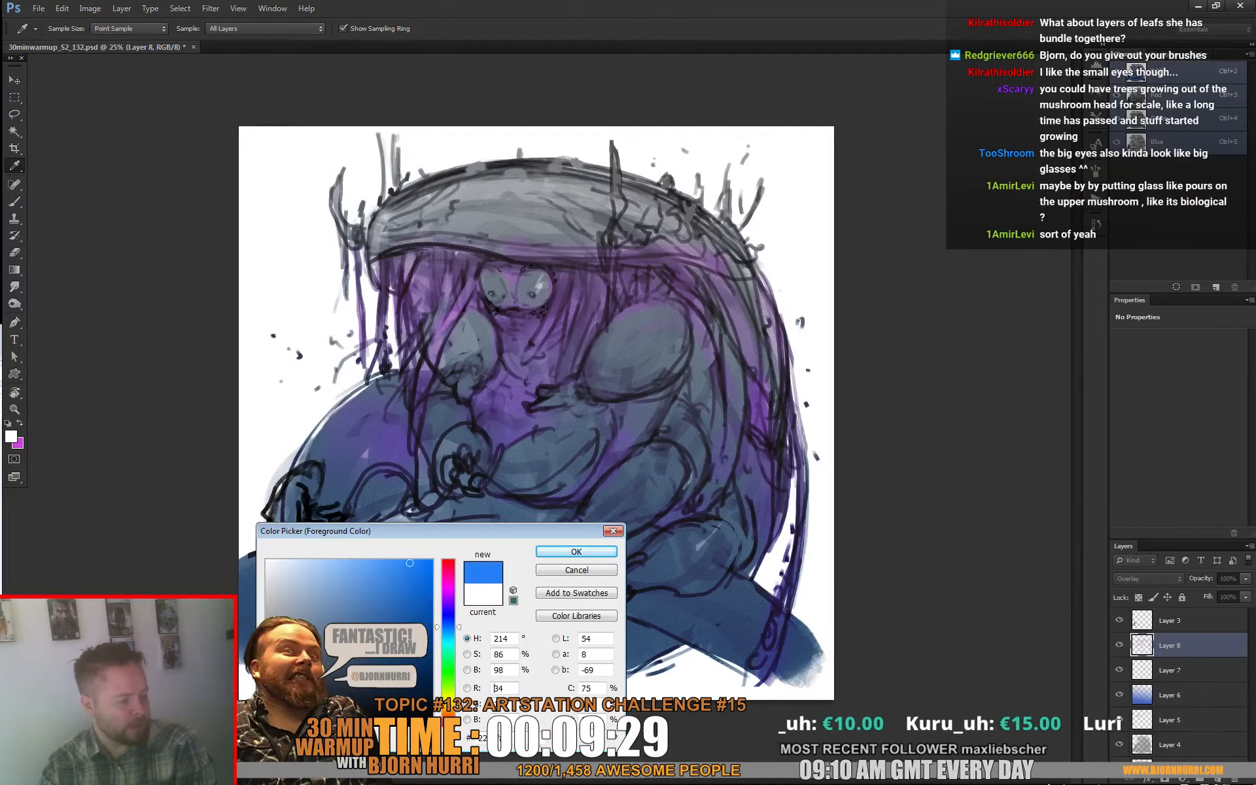
click(449, 716)
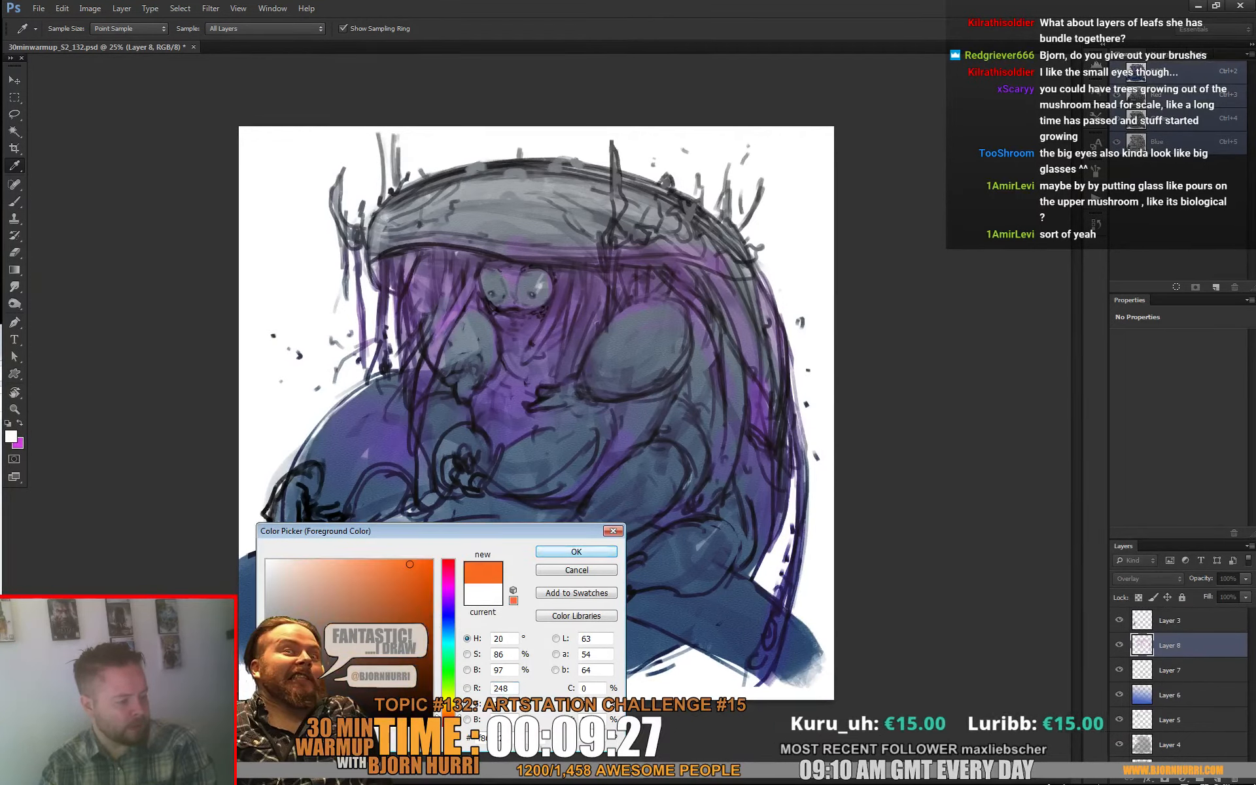
click(576, 551)
key(b)
drag(545, 390, 584, 390)
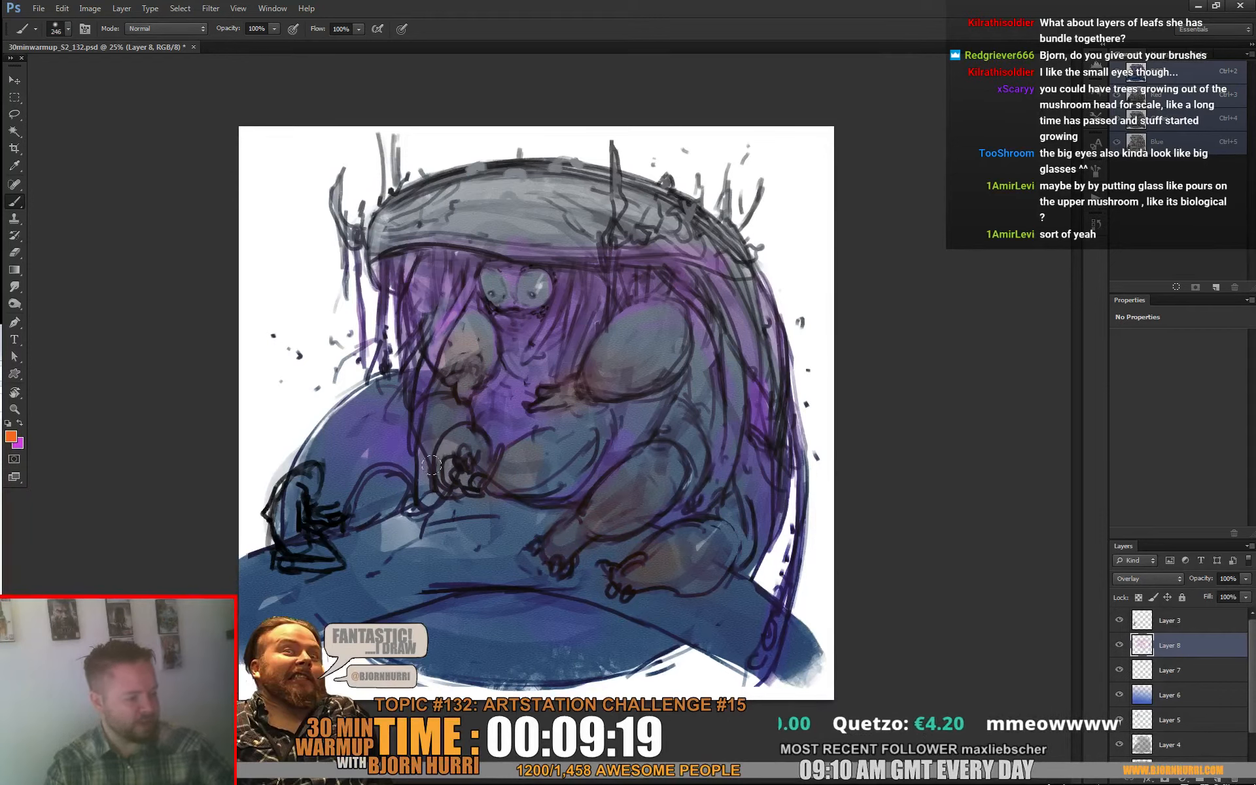
drag(607, 353, 594, 392)
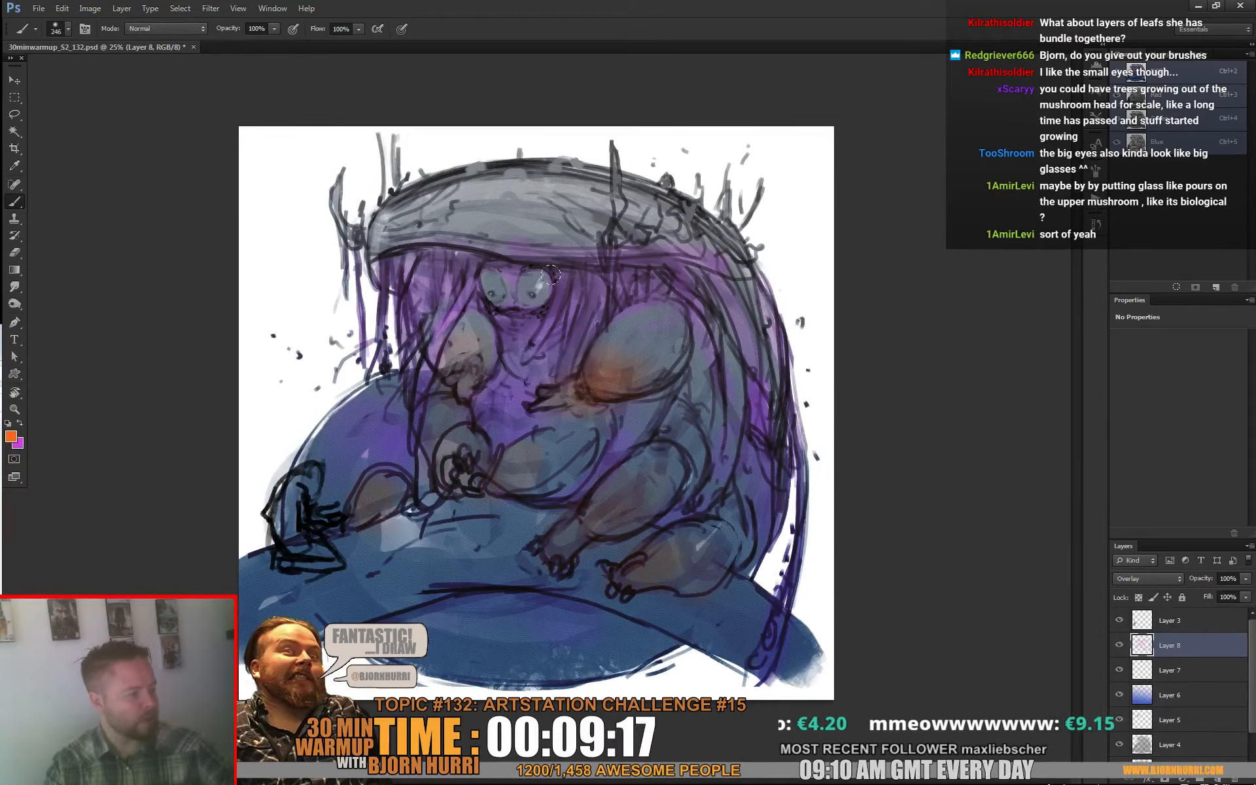
Step: Tint both eyes with the orange, reduce the soft brush to 13 px, and dot orange into the pupils
right_click(545, 287)
drag(541, 292, 500, 289)
right_click(545, 287)
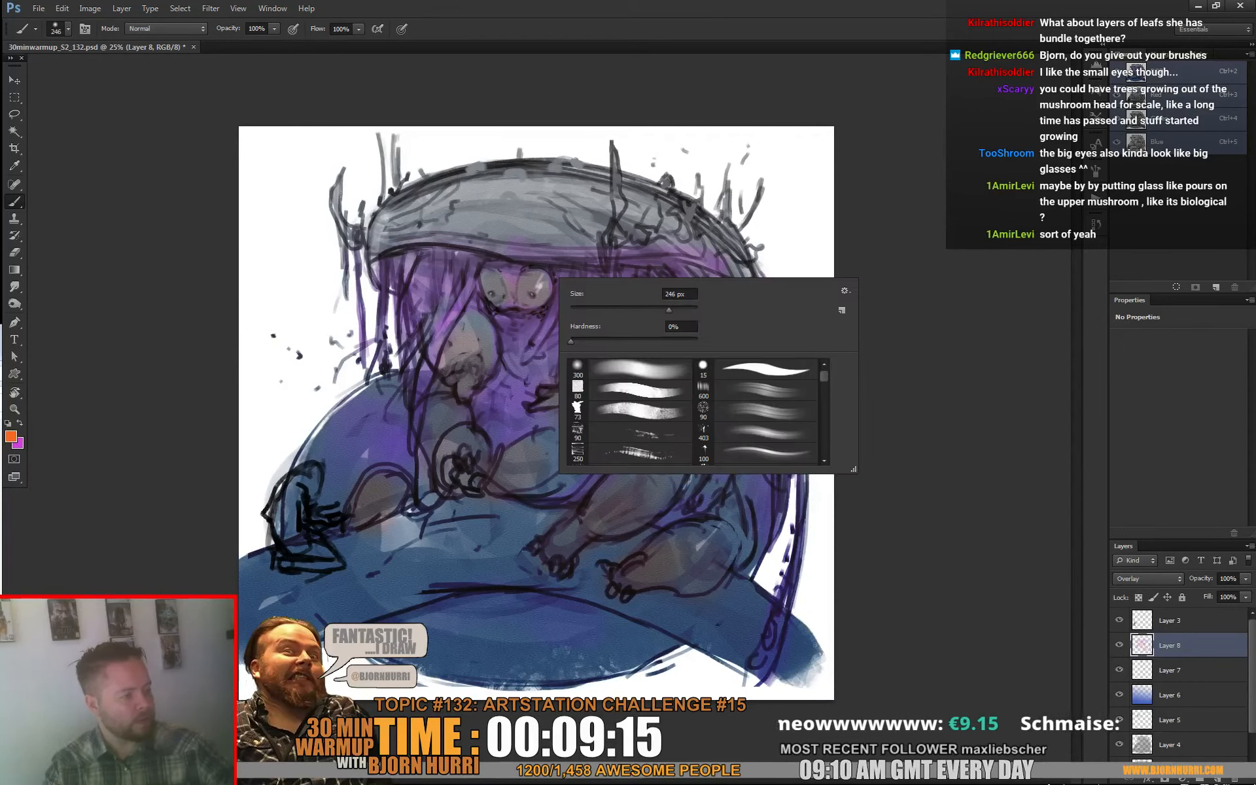
click(575, 309)
click(538, 298)
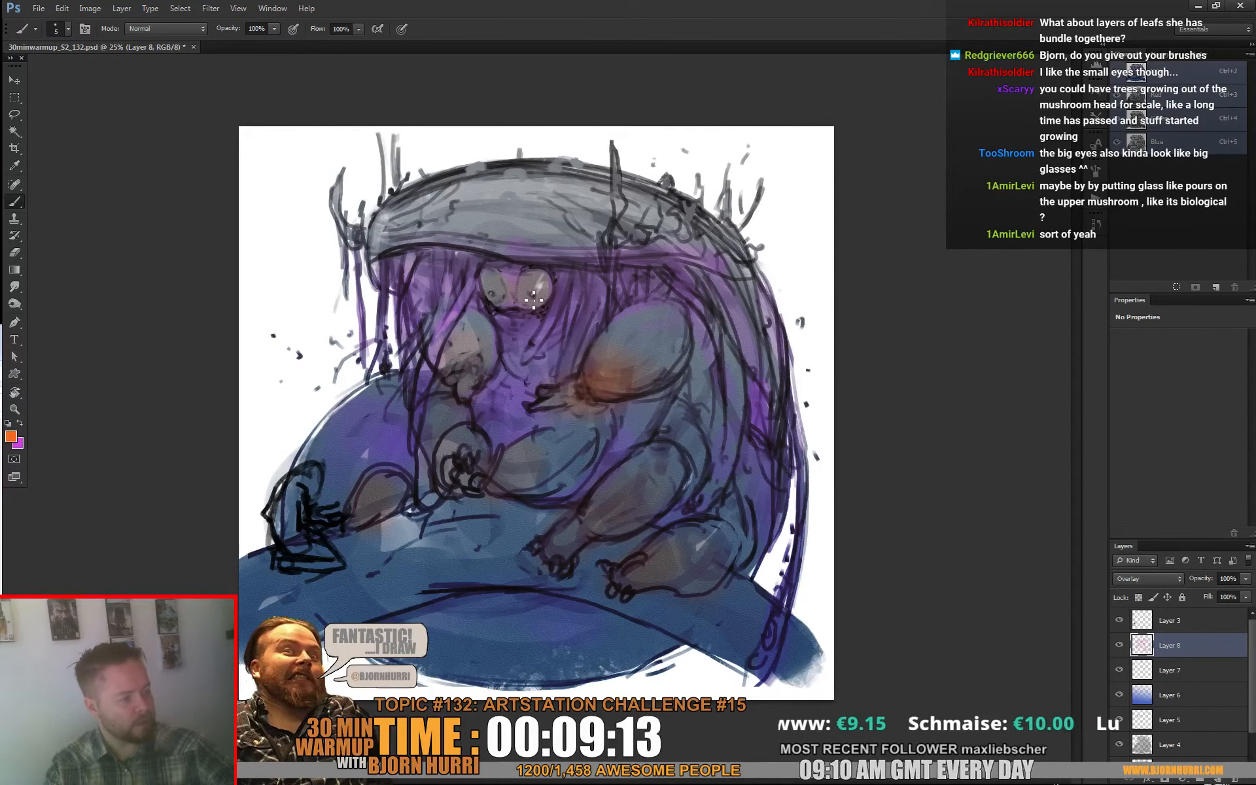
right_click(556, 293)
click(626, 347)
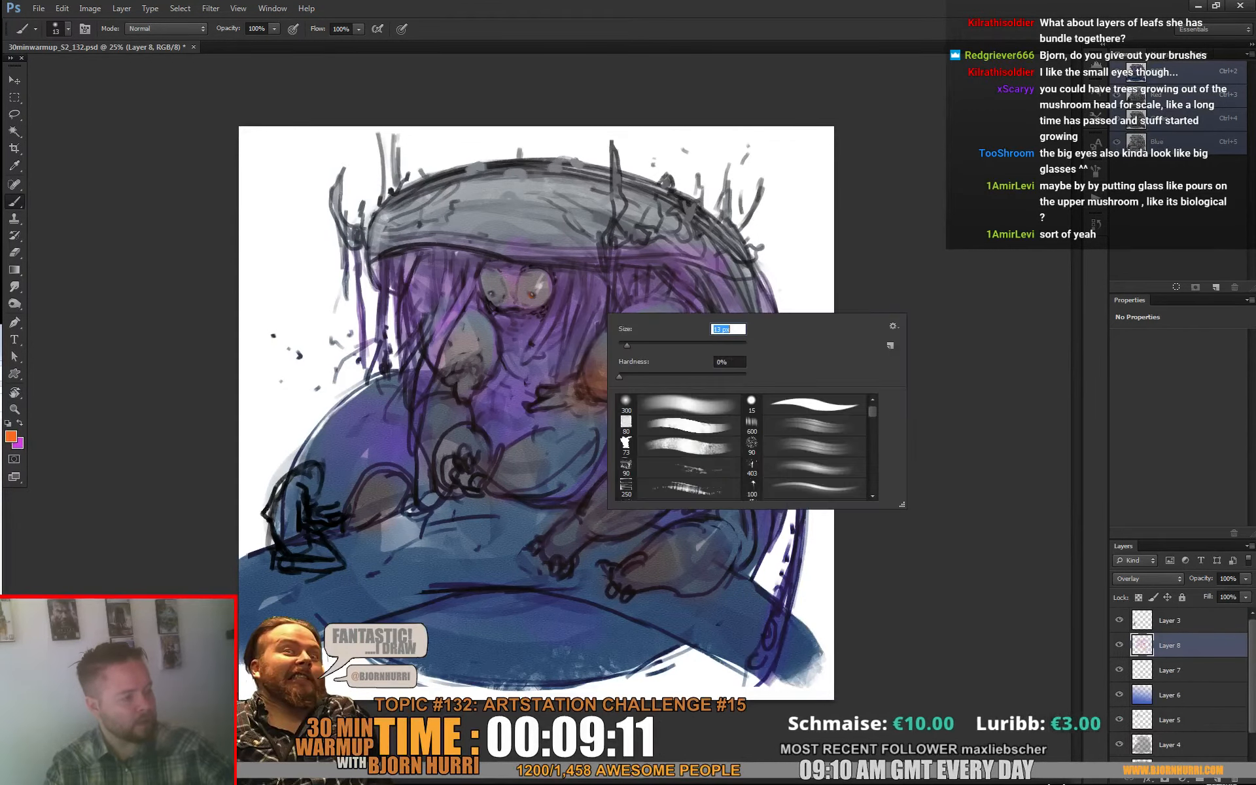
click(500, 300)
click(492, 295)
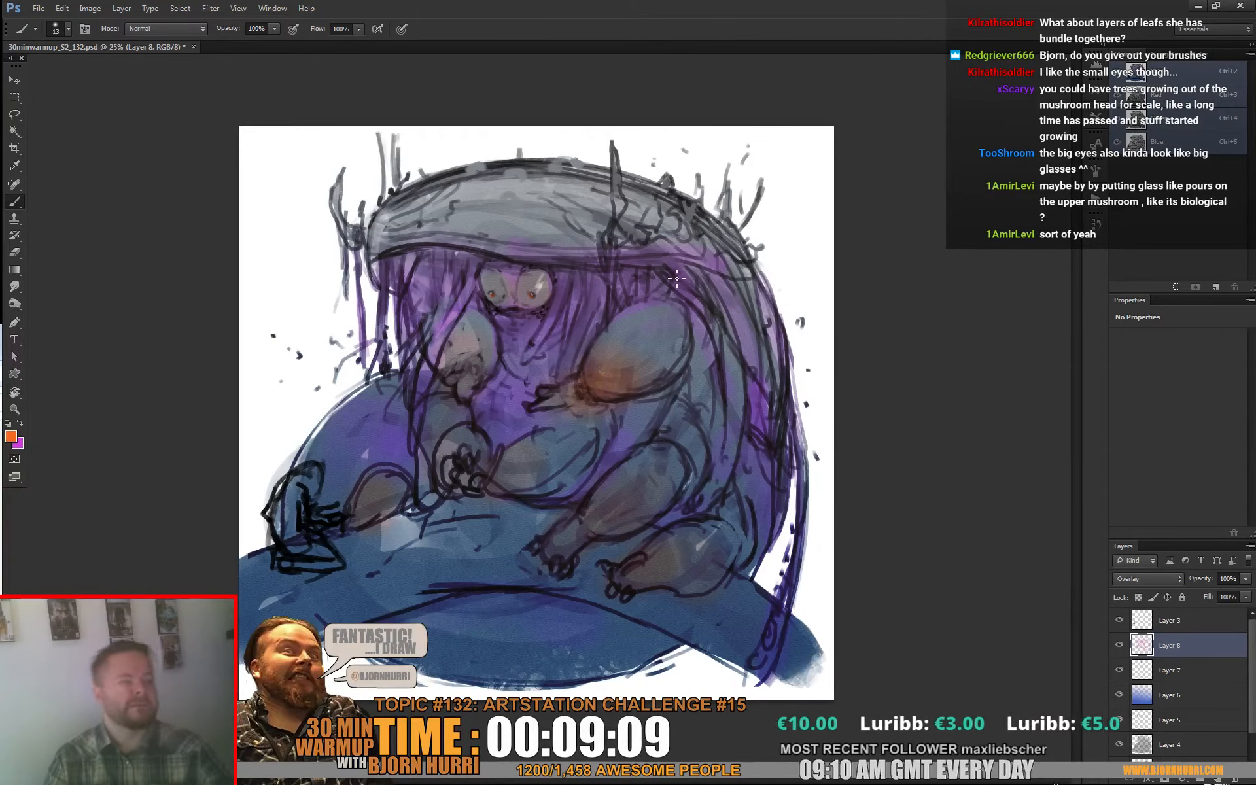
Step: Enlarge the soft brush to 298 px, try an orange tint across the mushroom hood, and undo it
right_click(576, 214)
click(660, 246)
mouse_move(389, 230)
mouse_down()
mouse_move(375, 208)
mouse_move(589, 178)
mouse_move(511, 188)
mouse_move(609, 187)
mouse_move(652, 161)
mouse_move(660, 187)
mouse_move(677, 176)
mouse_move(693, 228)
mouse_move(691, 192)
mouse_move(756, 261)
mouse_up()
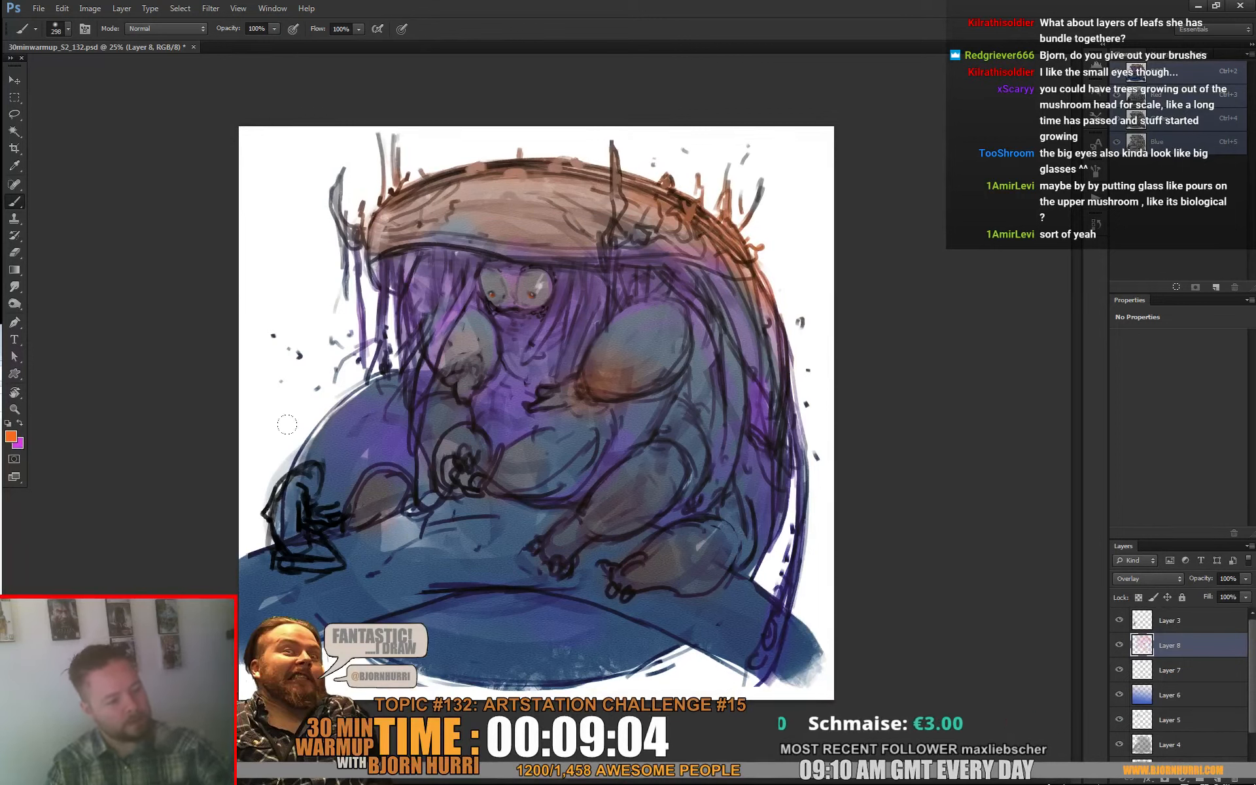
right_click(794, 579)
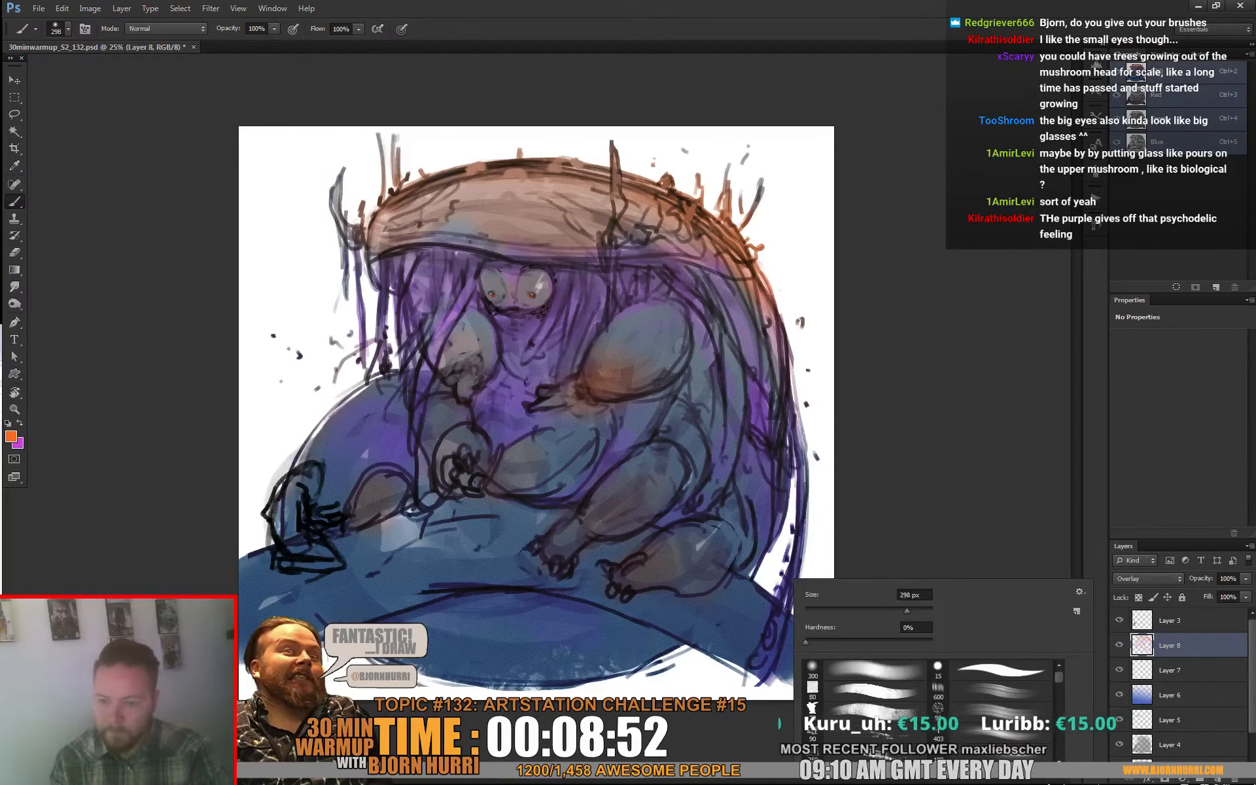
click(892, 272)
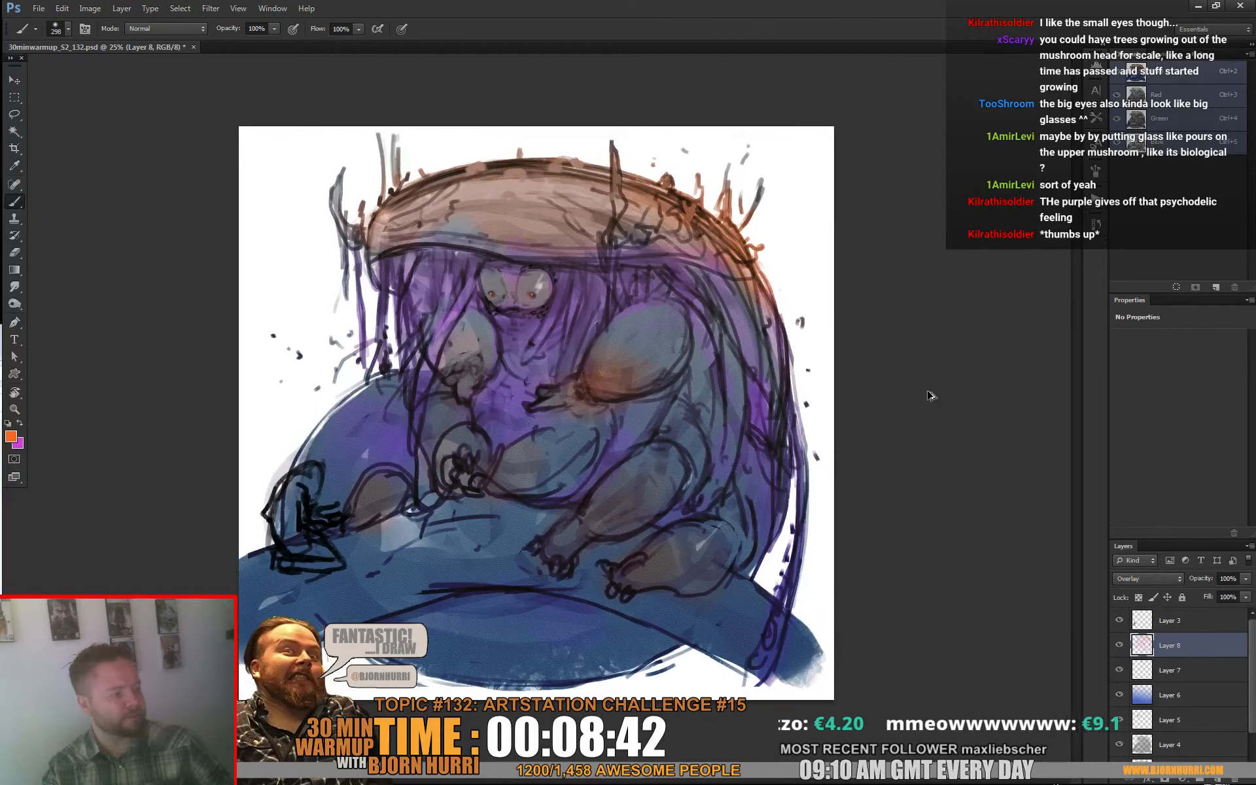
key(ctrl+z)
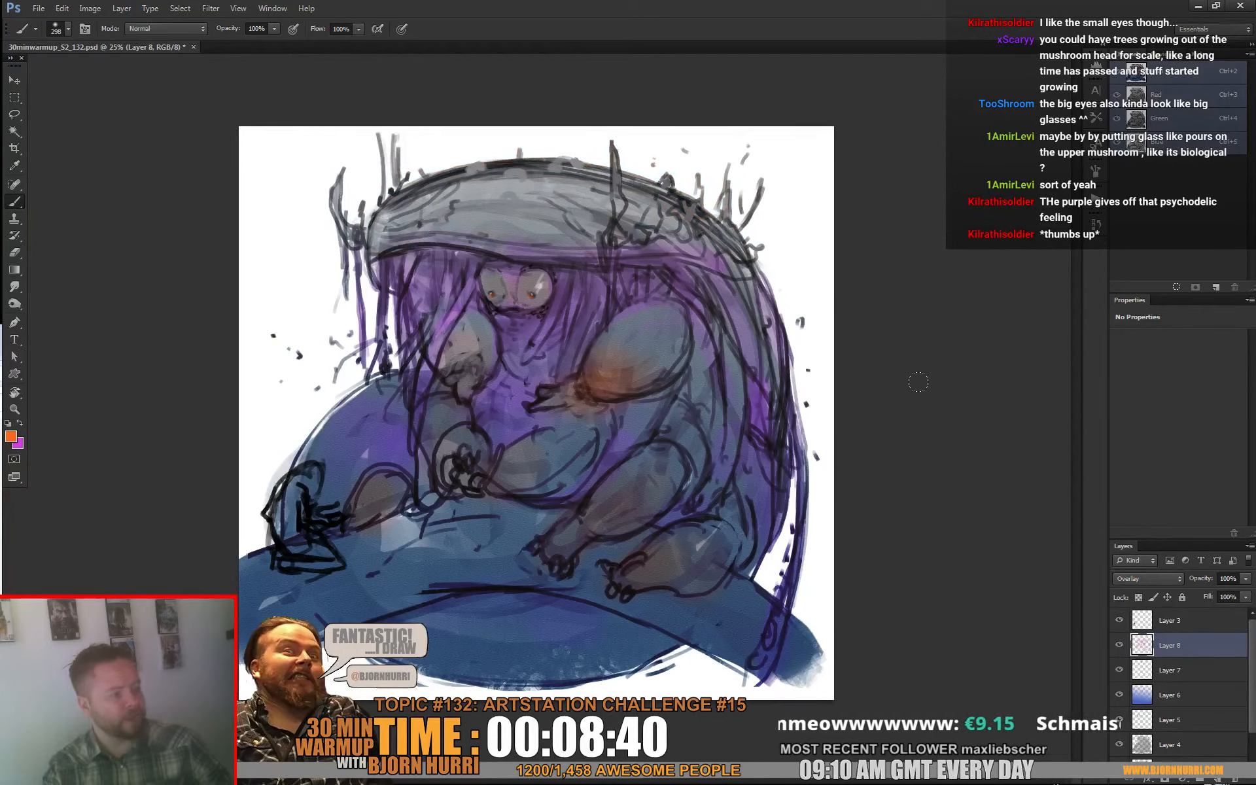
Step: Set the foreground to a pale pink-violet (H 292, S 22, B 100) and paint it across the mushroom hood and its upper rim
click(11, 437)
click(303, 560)
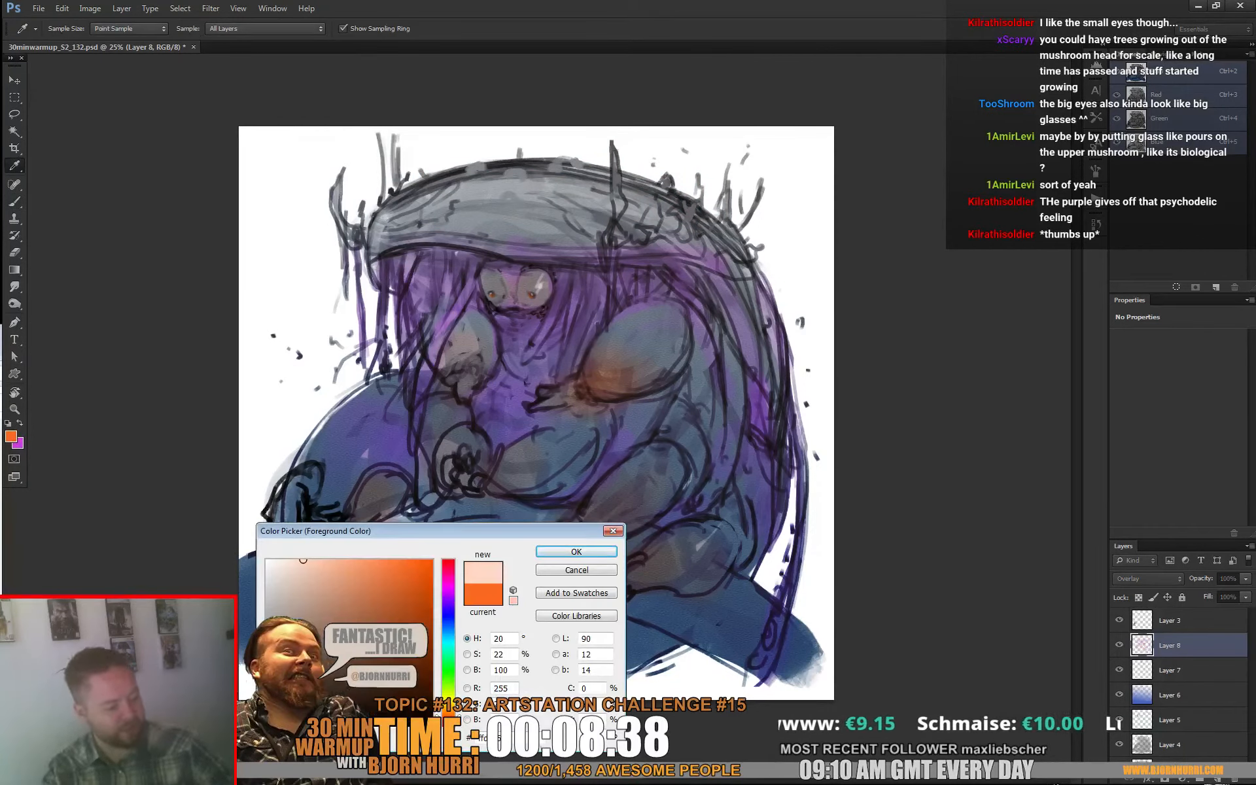
click(449, 591)
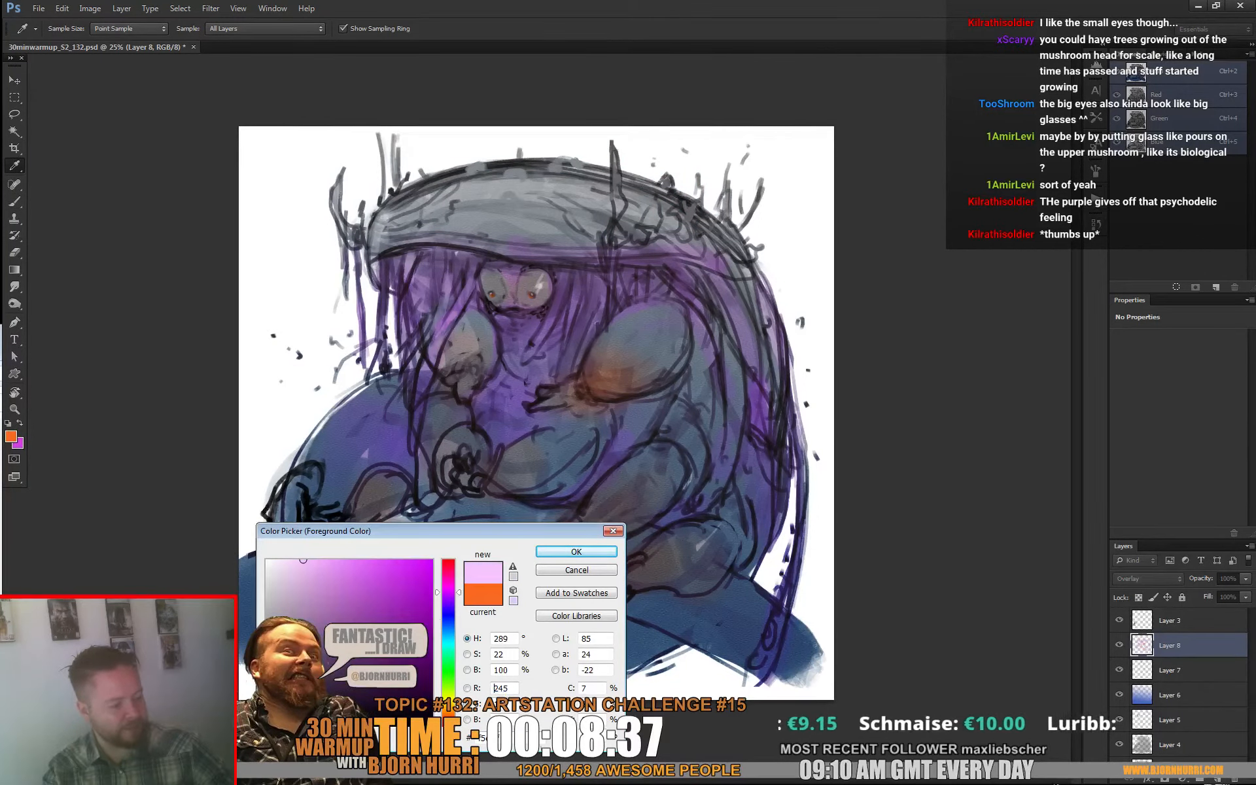
click(573, 550)
mouse_move(387, 203)
mouse_down()
mouse_move(407, 180)
mouse_move(422, 212)
mouse_move(479, 200)
mouse_move(654, 223)
mouse_move(674, 176)
mouse_move(749, 254)
mouse_up()
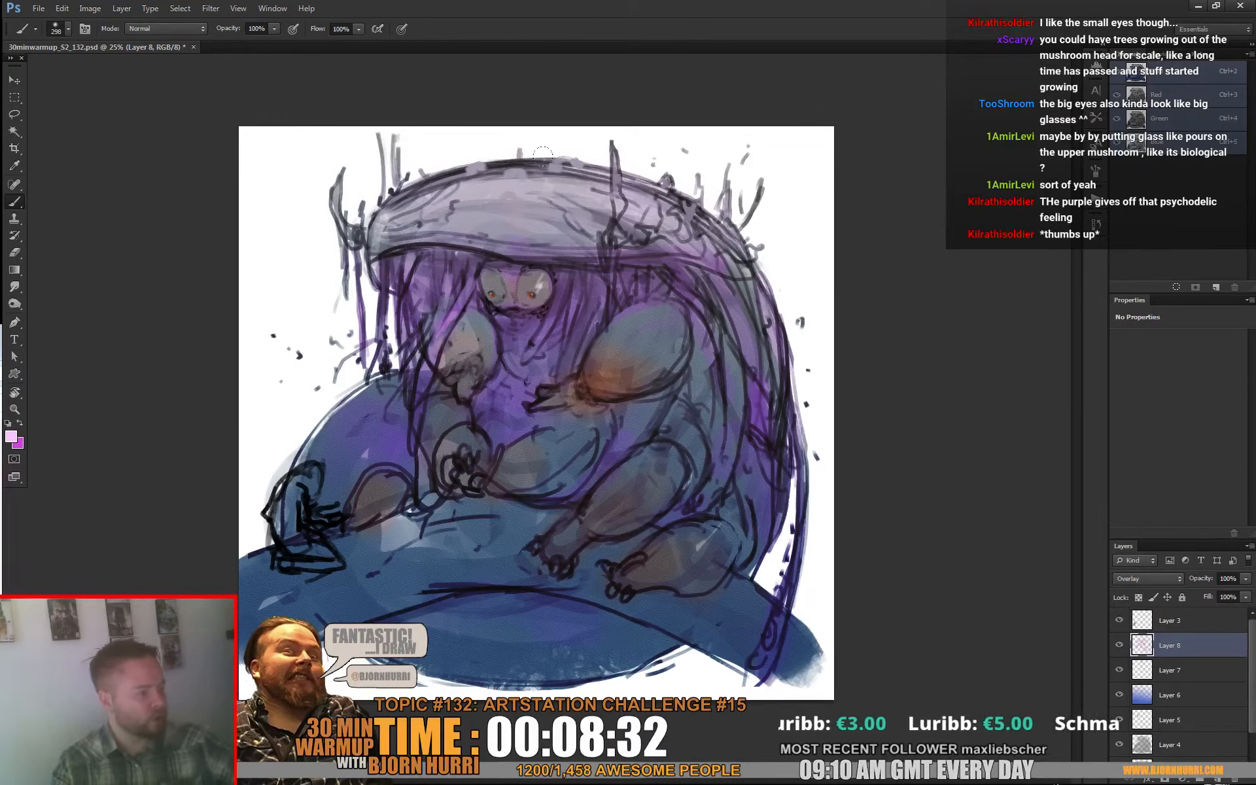
mouse_move(542, 155)
mouse_down()
mouse_move(411, 181)
mouse_move(583, 192)
mouse_move(380, 205)
mouse_move(673, 187)
mouse_move(725, 222)
mouse_up()
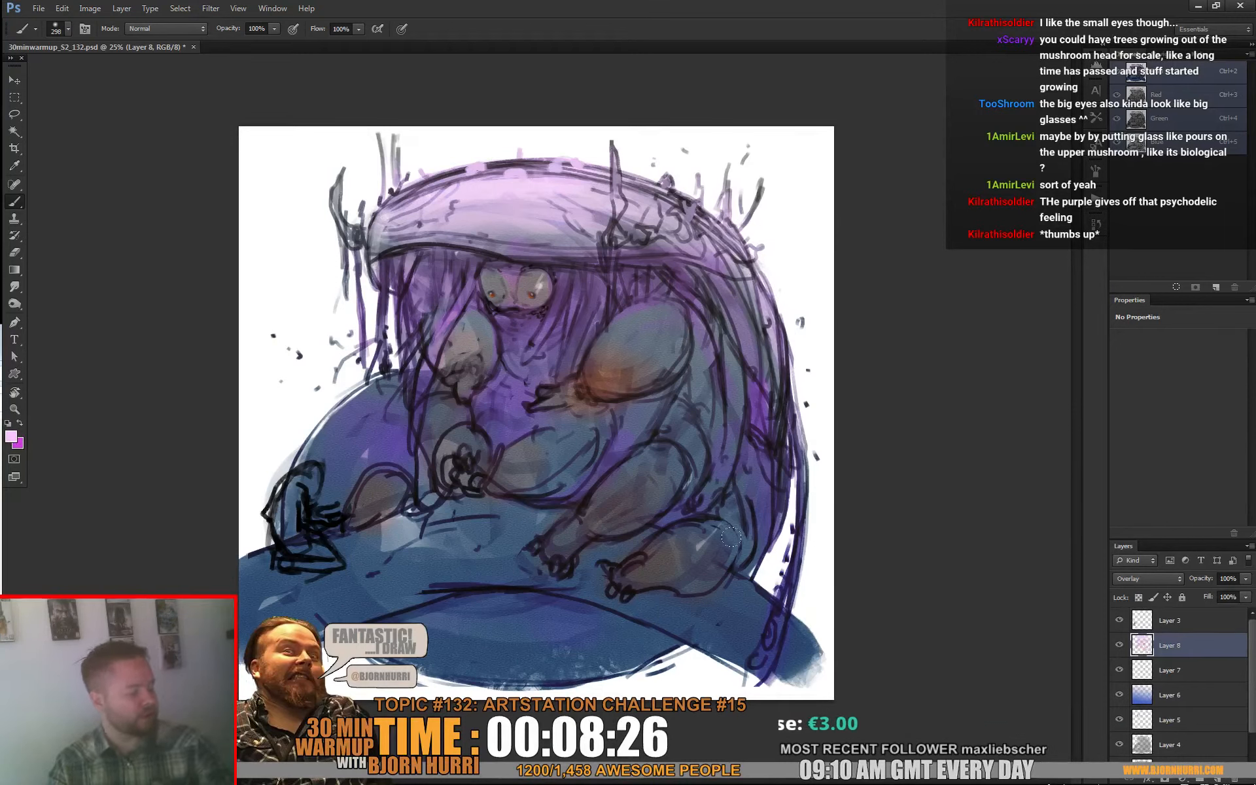
Step: Pick a darker orange, reduce the soft brush to 11 px, and paint a small accent at the outer edge of the right-hand eye
click(12, 436)
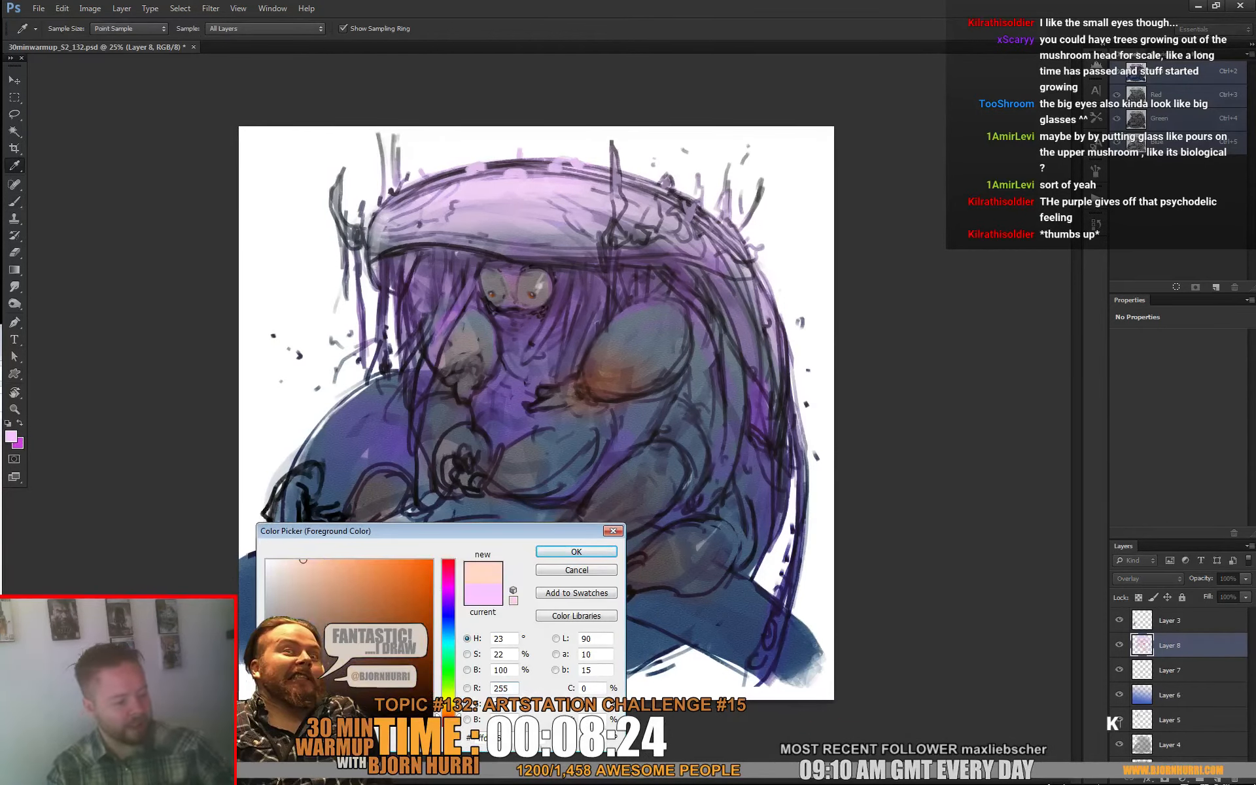
click(577, 551)
right_click(591, 275)
click(618, 305)
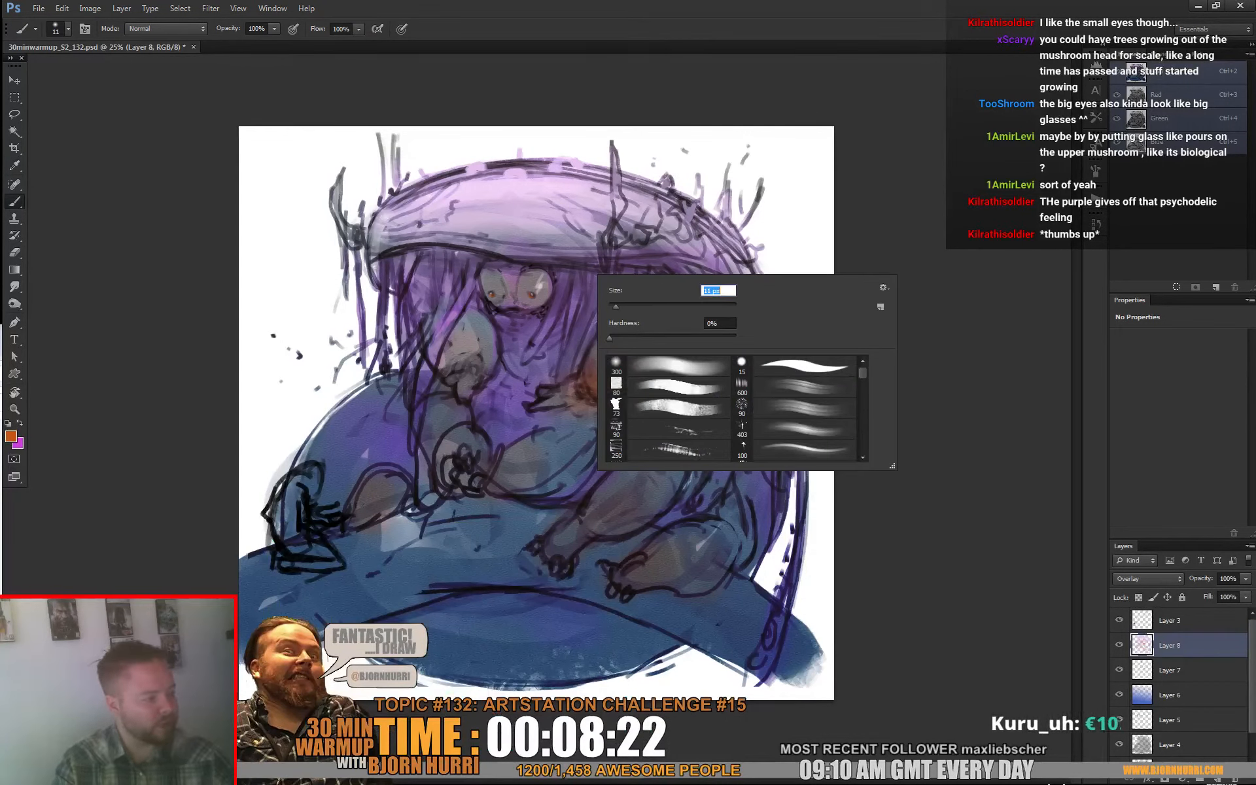
click(559, 282)
Step: Enlarge the brush to 16 px and on to 30 px while painting dark orange accents between the strands under the hood
right_click(579, 309)
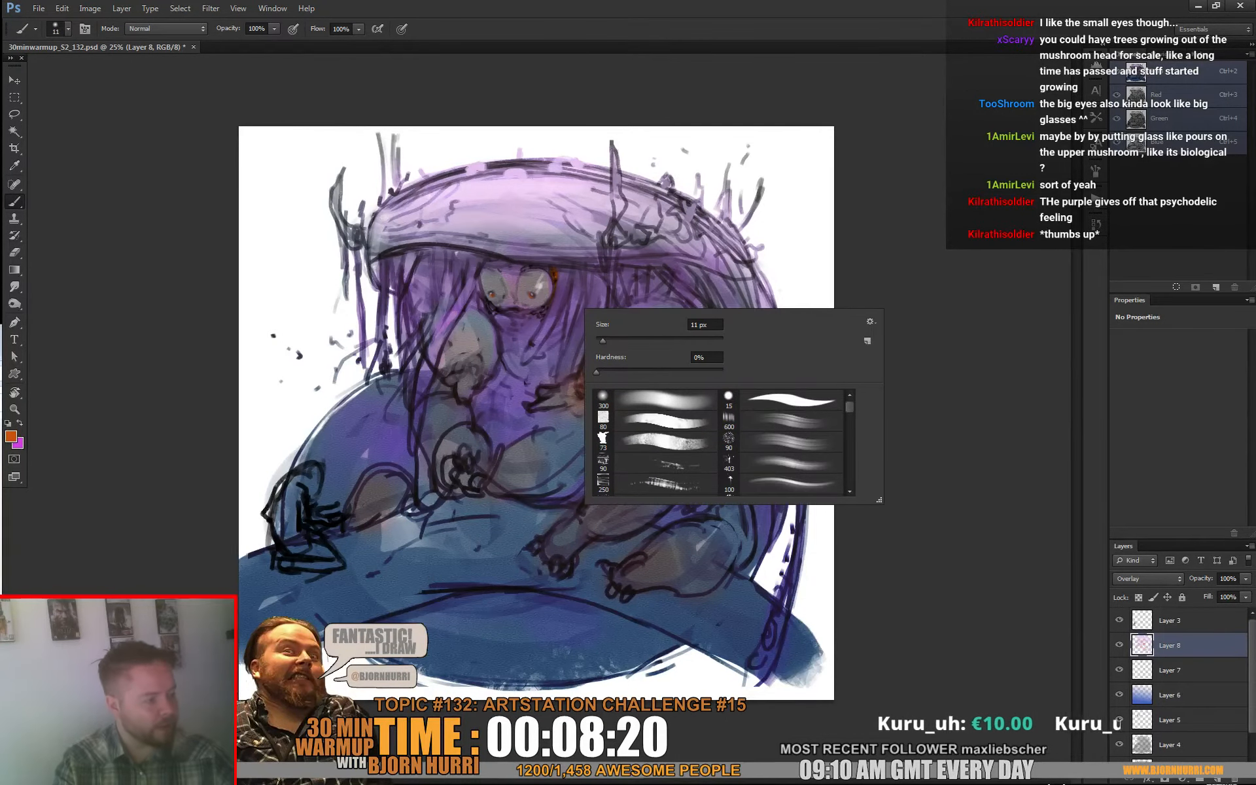
click(605, 342)
click(489, 263)
right_click(523, 246)
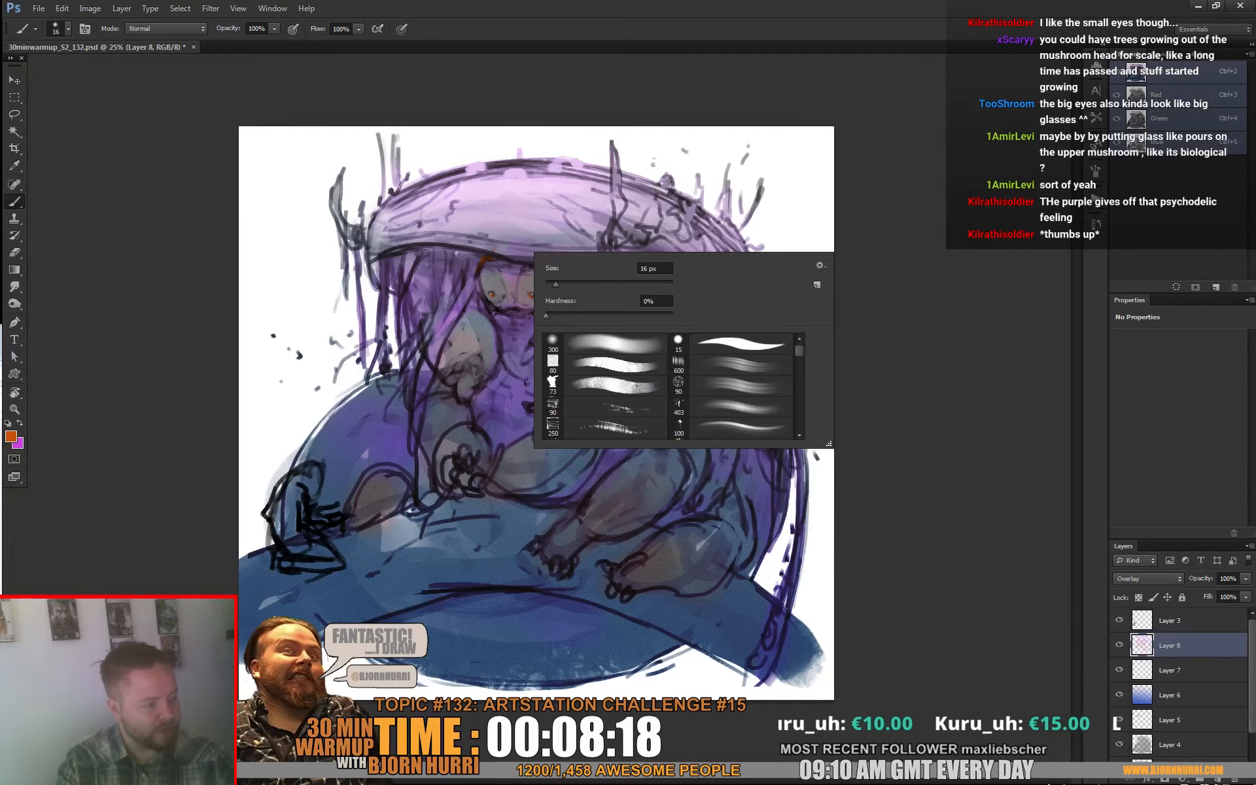
click(551, 280)
click(488, 267)
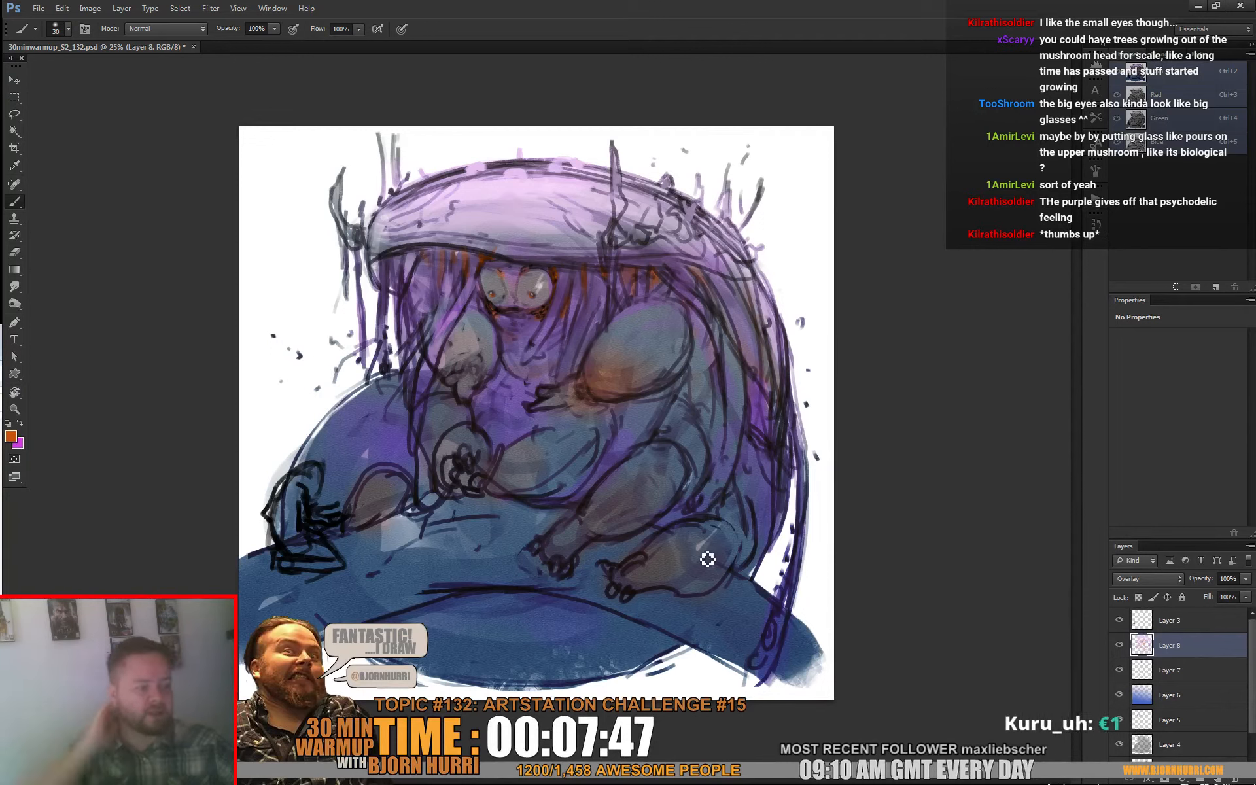
Step: Enlarge the brush to 106 px and deepen the orange on the creature's hands, forearms and feet
right_click(493, 458)
click(570, 481)
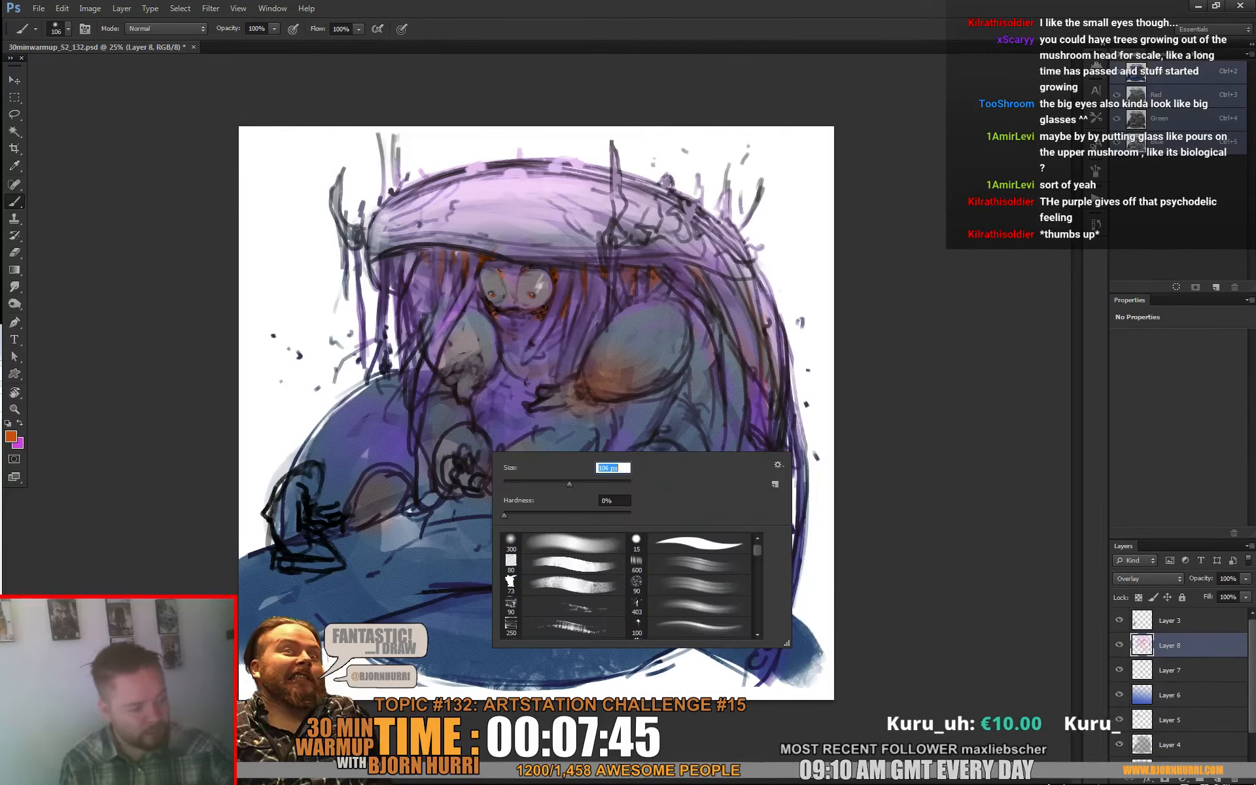
click(455, 469)
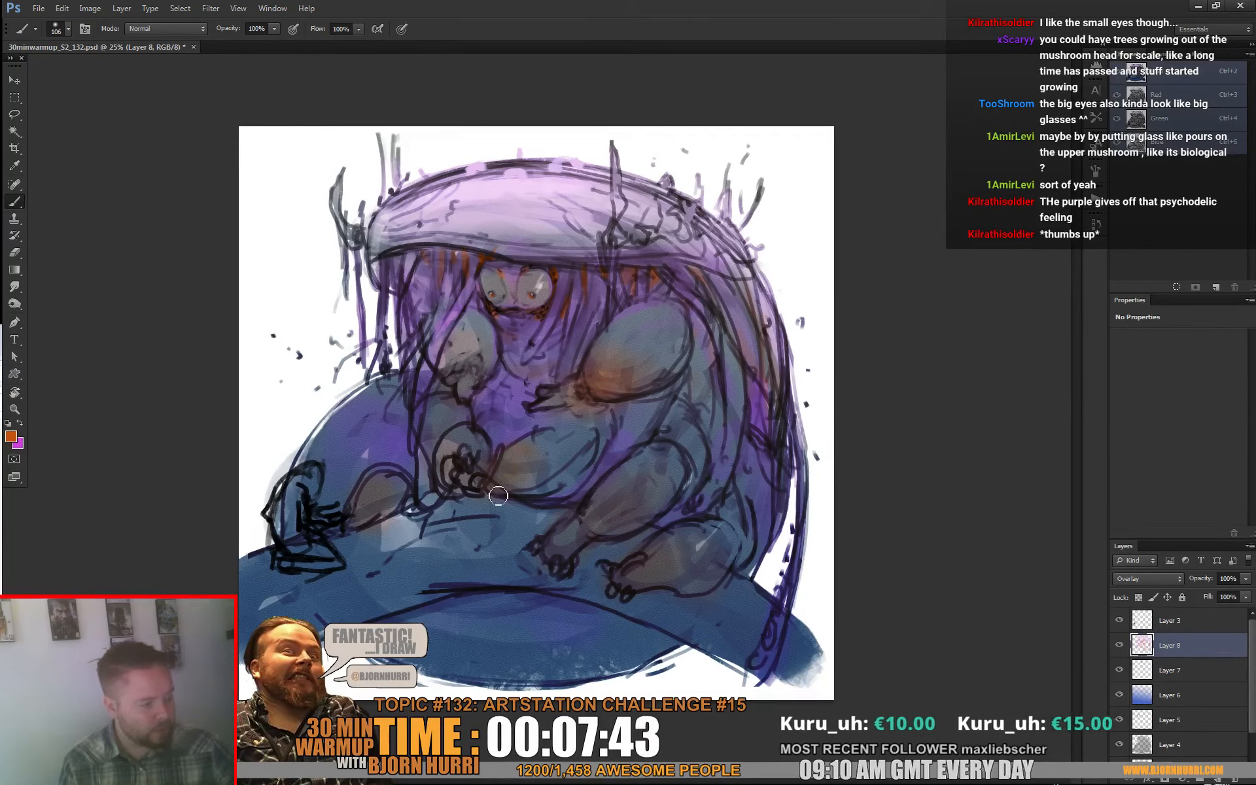
drag(475, 378, 489, 351)
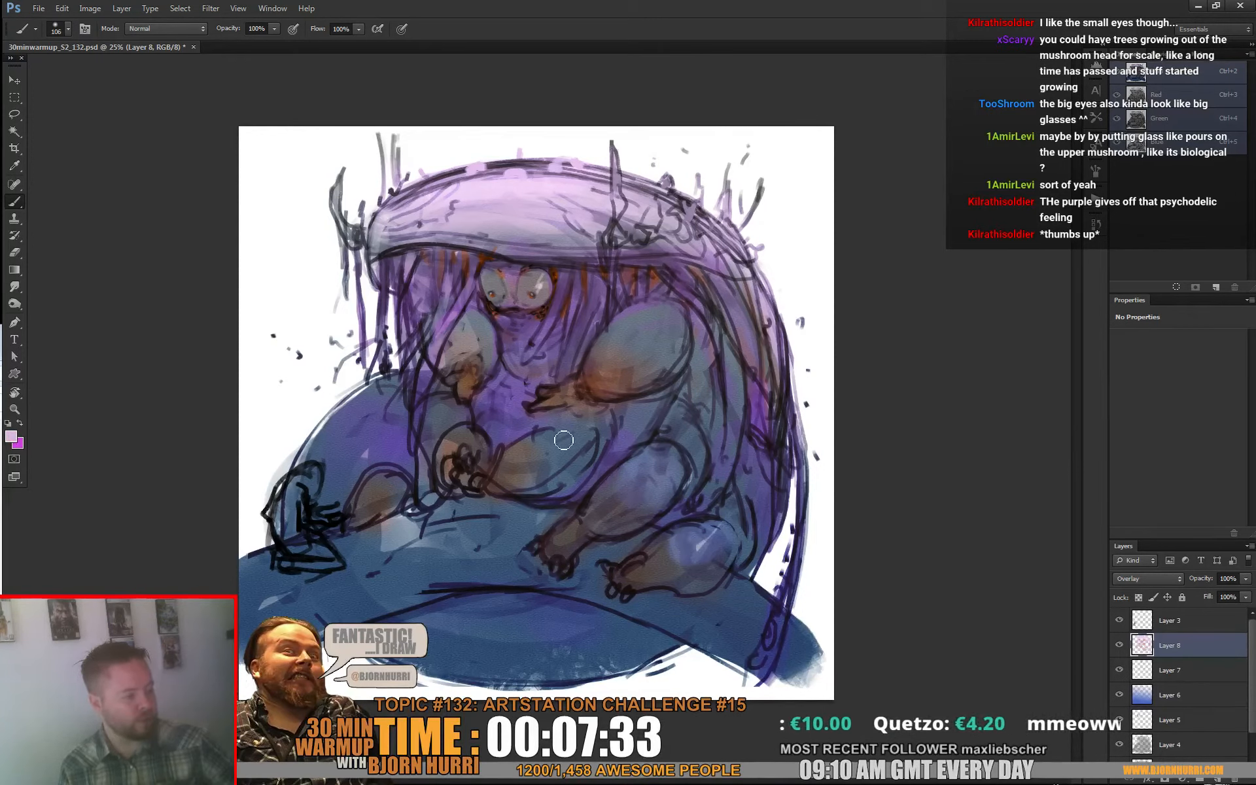
Step: Brush pale pink highlights over the large rounded arm form and the mound with the 106 px brush
drag(648, 350, 609, 330)
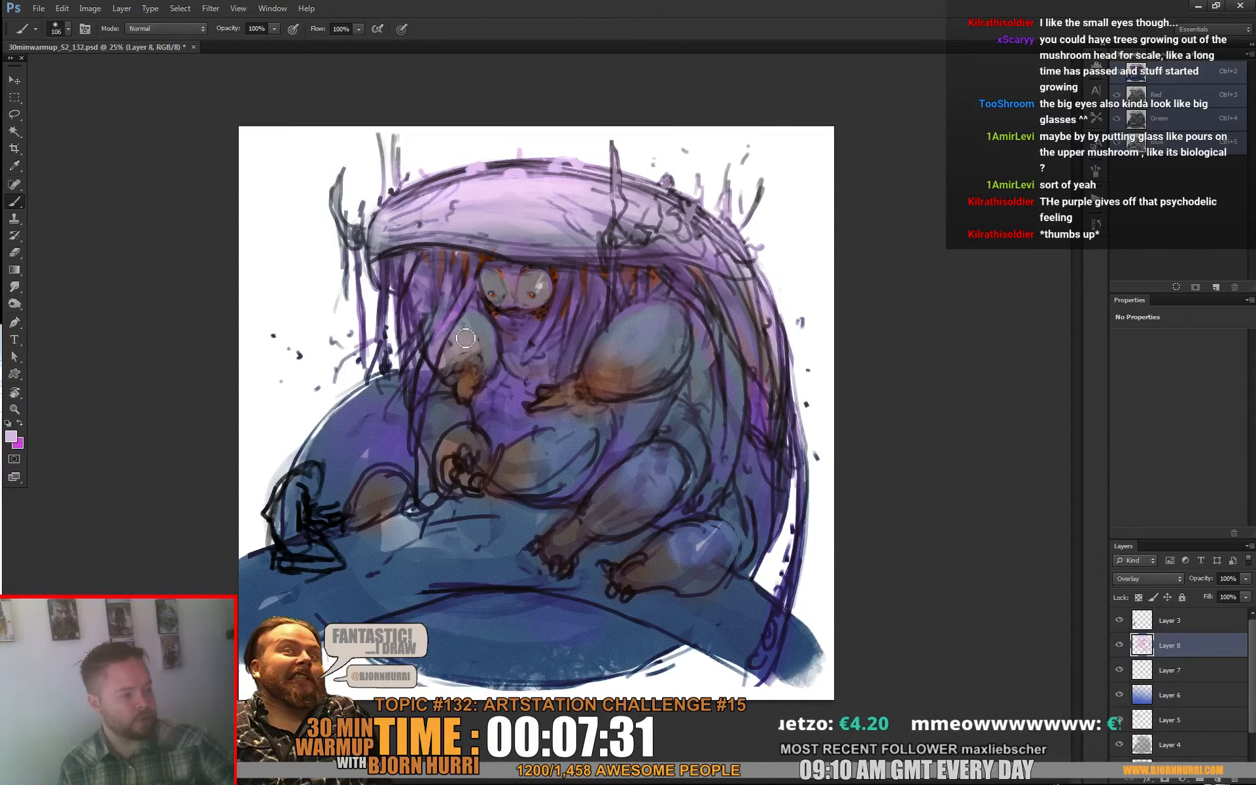
mouse_move(340, 411)
mouse_down()
mouse_move(339, 430)
mouse_move(390, 401)
mouse_up()
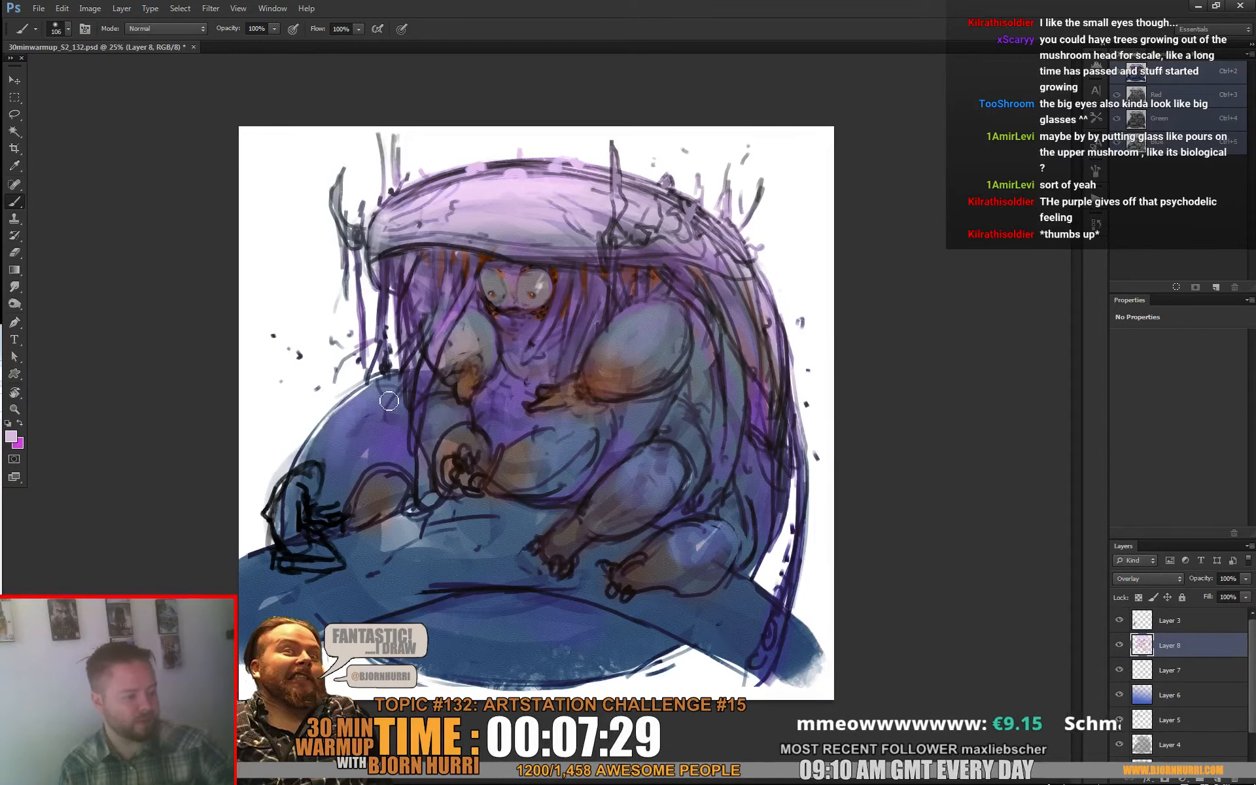
drag(498, 675, 528, 661)
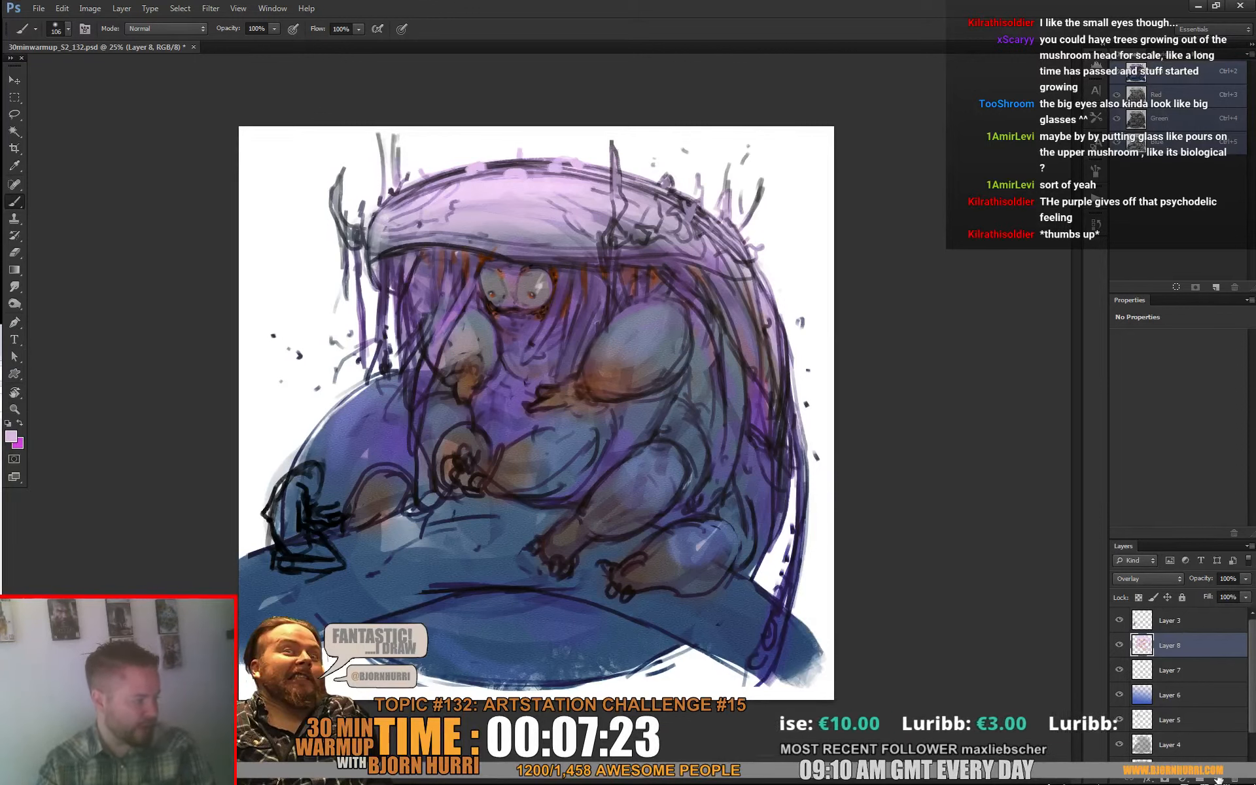
Step: Add a new layer above the overlay tint layer, keeping Normal blending, and set the foreground to bright cyan (H 188, S 84, B 96)
click(1139, 580)
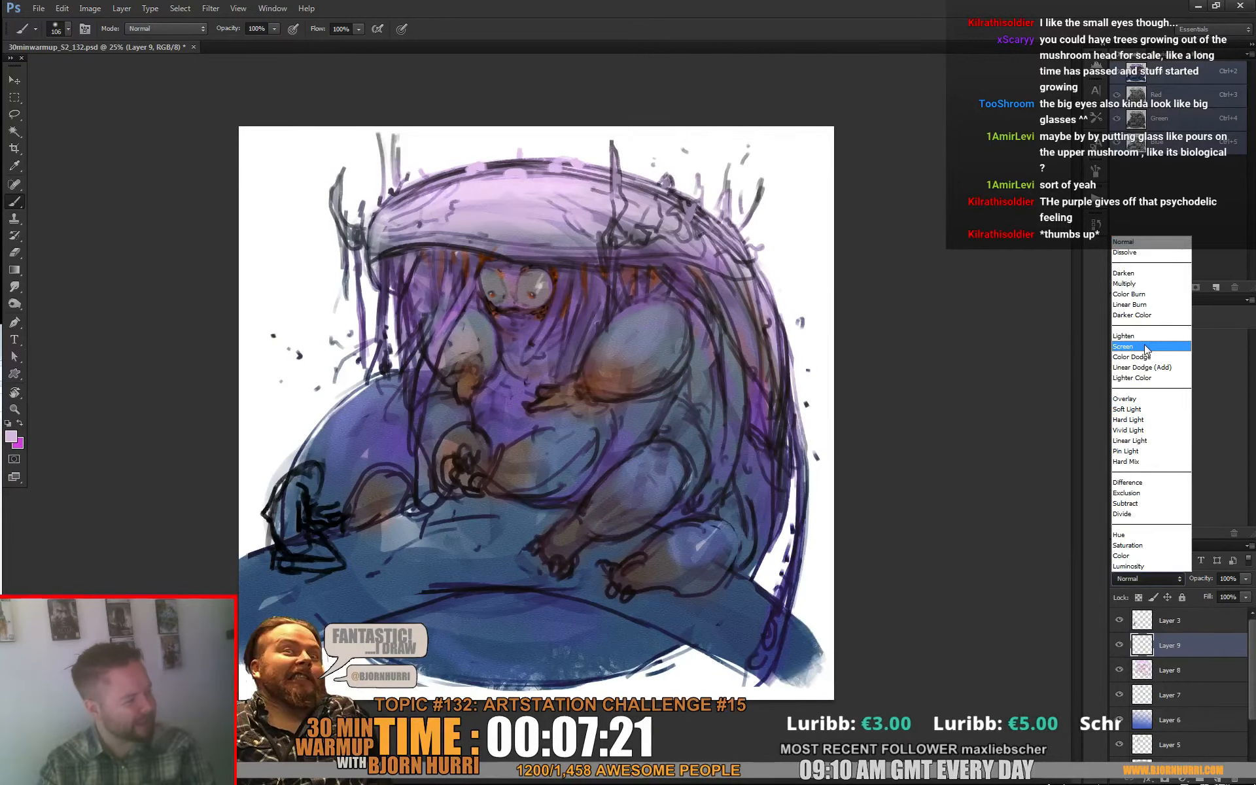
click(971, 385)
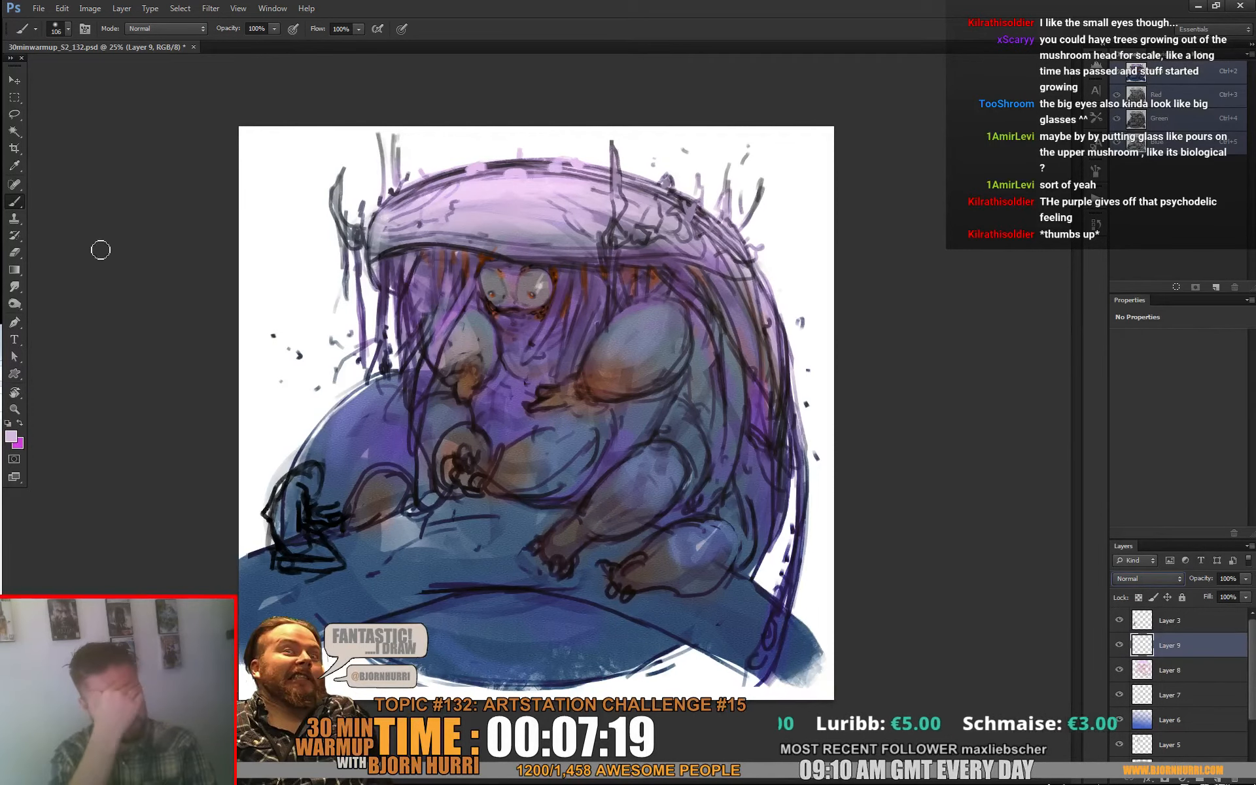
click(12, 437)
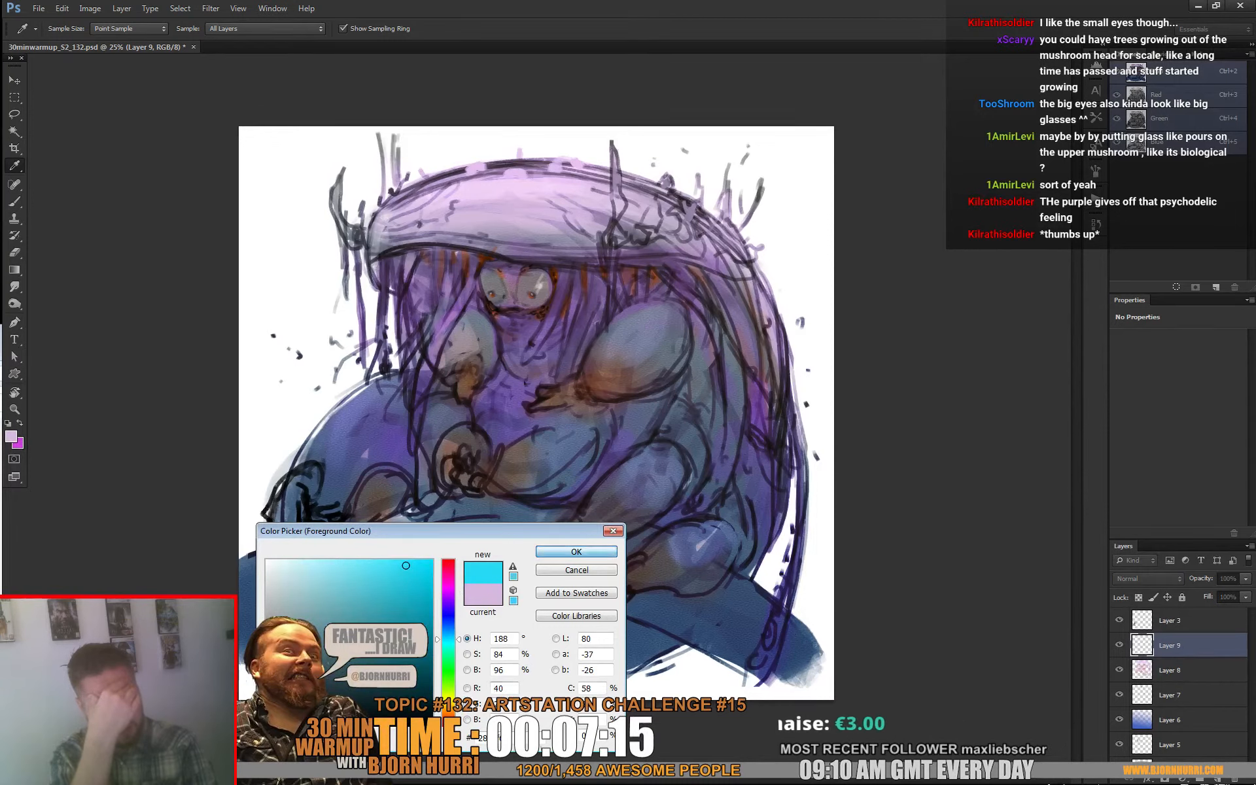
click(576, 552)
key(b)
Step: Choose the 80 px square brush preset, size it to 47 px, and paint cyan specks around the hanging strand tips above the mound
right_click(406, 358)
click(458, 469)
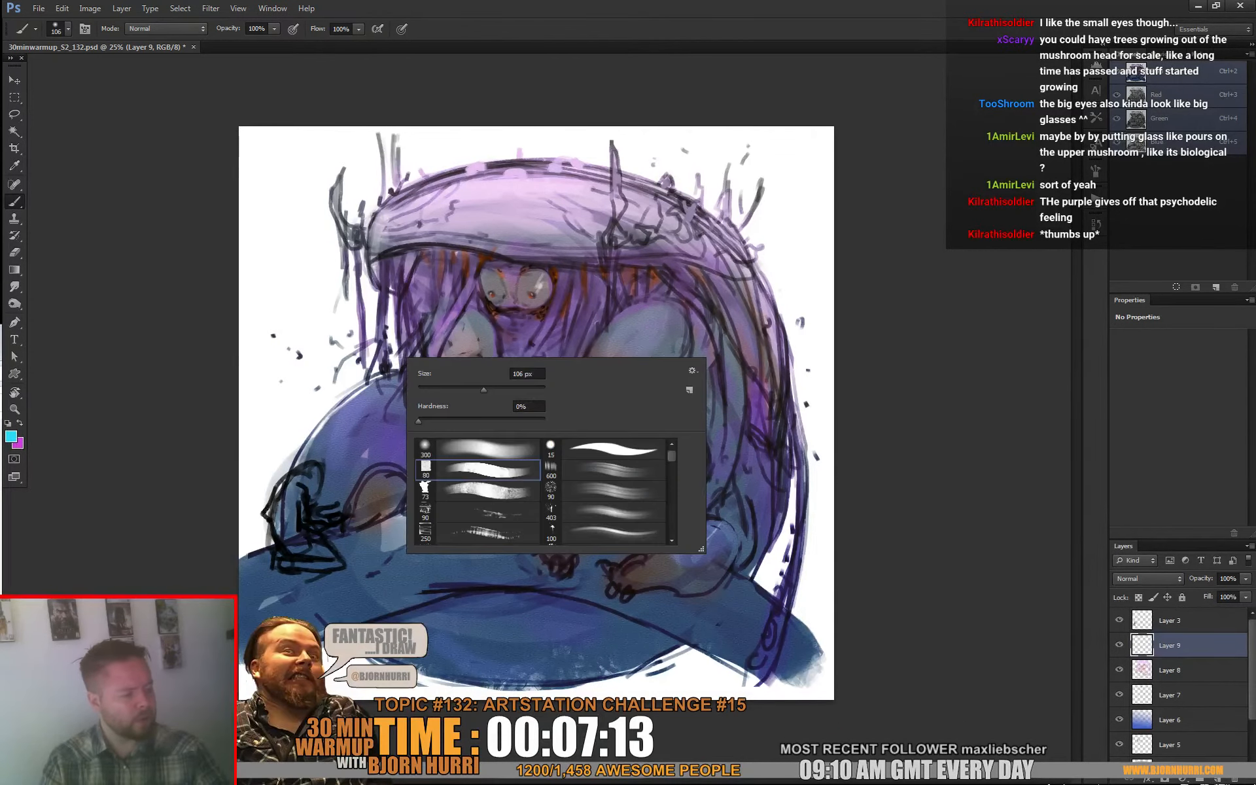
click(432, 390)
mouse_move(387, 365)
mouse_down()
mouse_move(395, 338)
mouse_move(390, 380)
mouse_move(386, 330)
mouse_move(315, 394)
mouse_up()
right_click(353, 377)
click(391, 409)
click(302, 360)
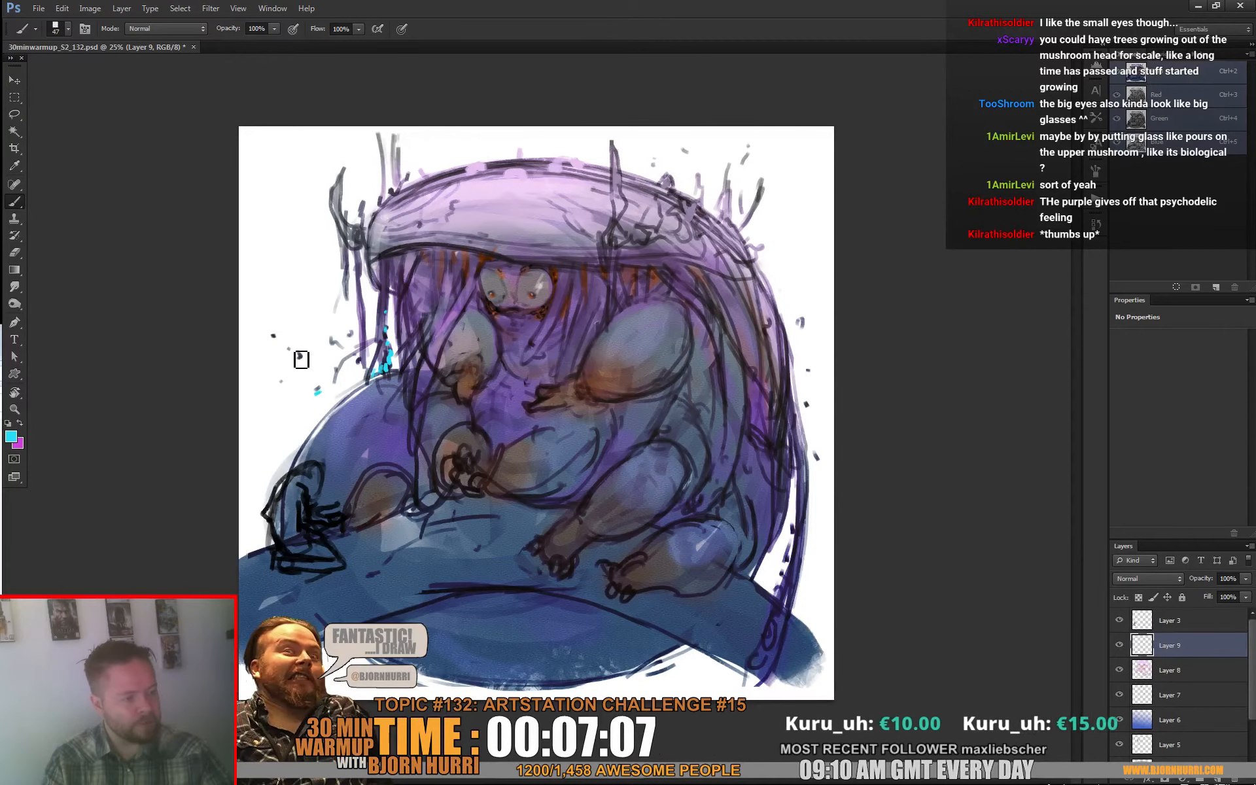
Step: Scatter more small cyan dots through the air beside the hanging strands and down toward the edge of the mound
click(255, 414)
click(275, 407)
click(275, 365)
click(371, 347)
click(383, 330)
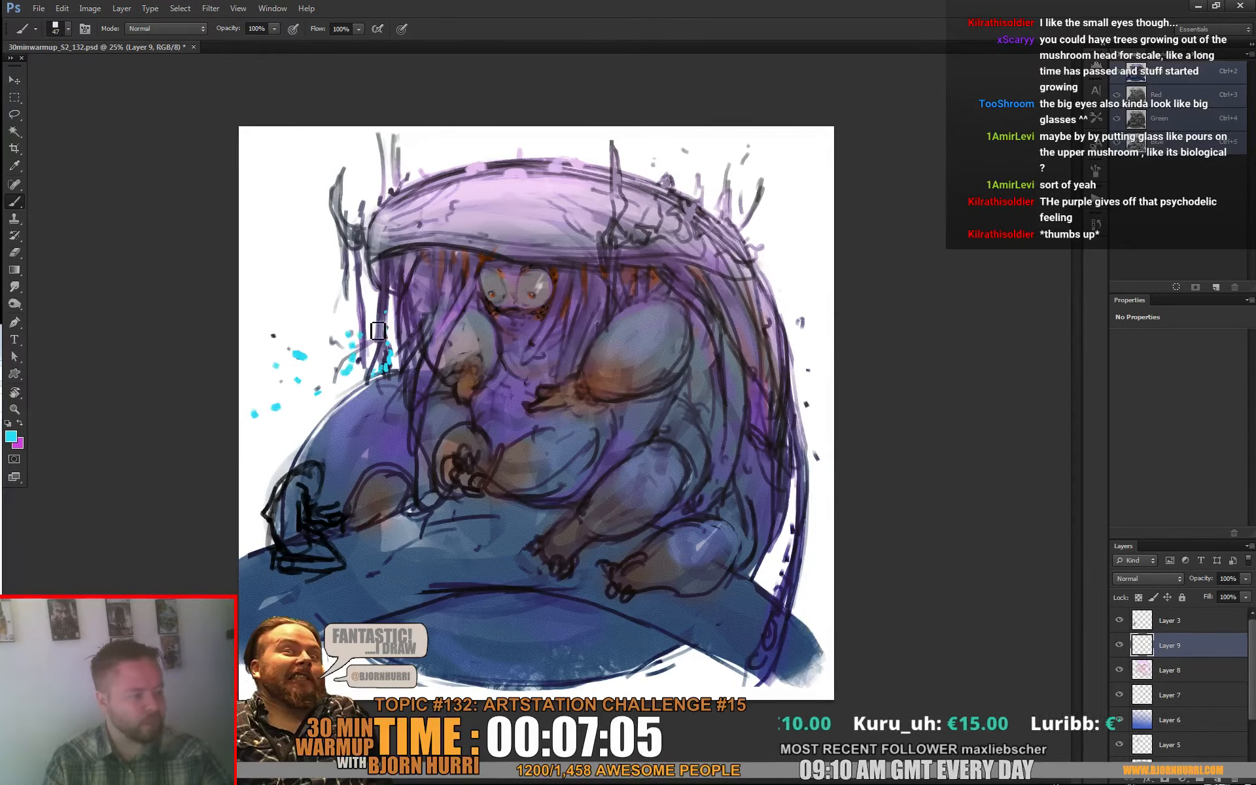
click(370, 322)
click(370, 310)
click(375, 371)
click(365, 374)
click(354, 386)
click(349, 393)
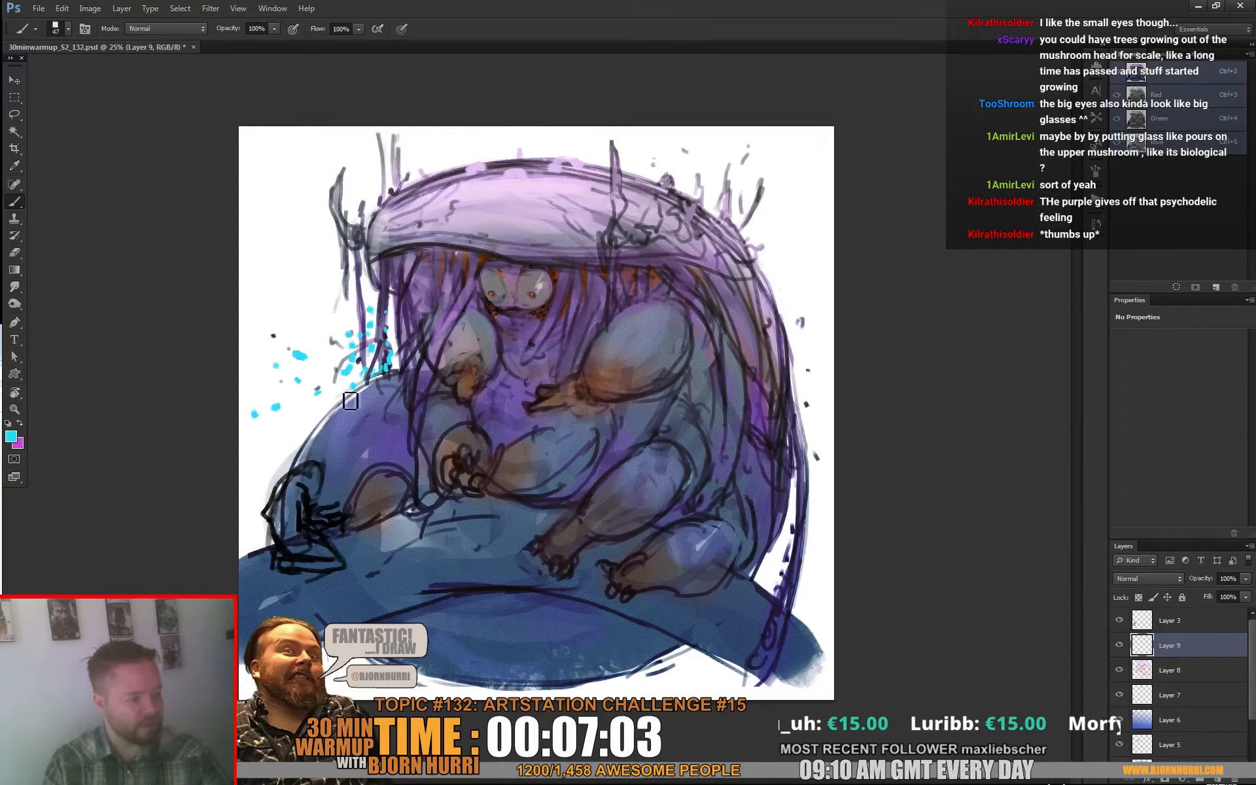
Step: Reduce the square brush to 30 px and scatter small cyan specks along the mound's edge and down the white background beside it
click(329, 406)
click(341, 401)
right_click(361, 396)
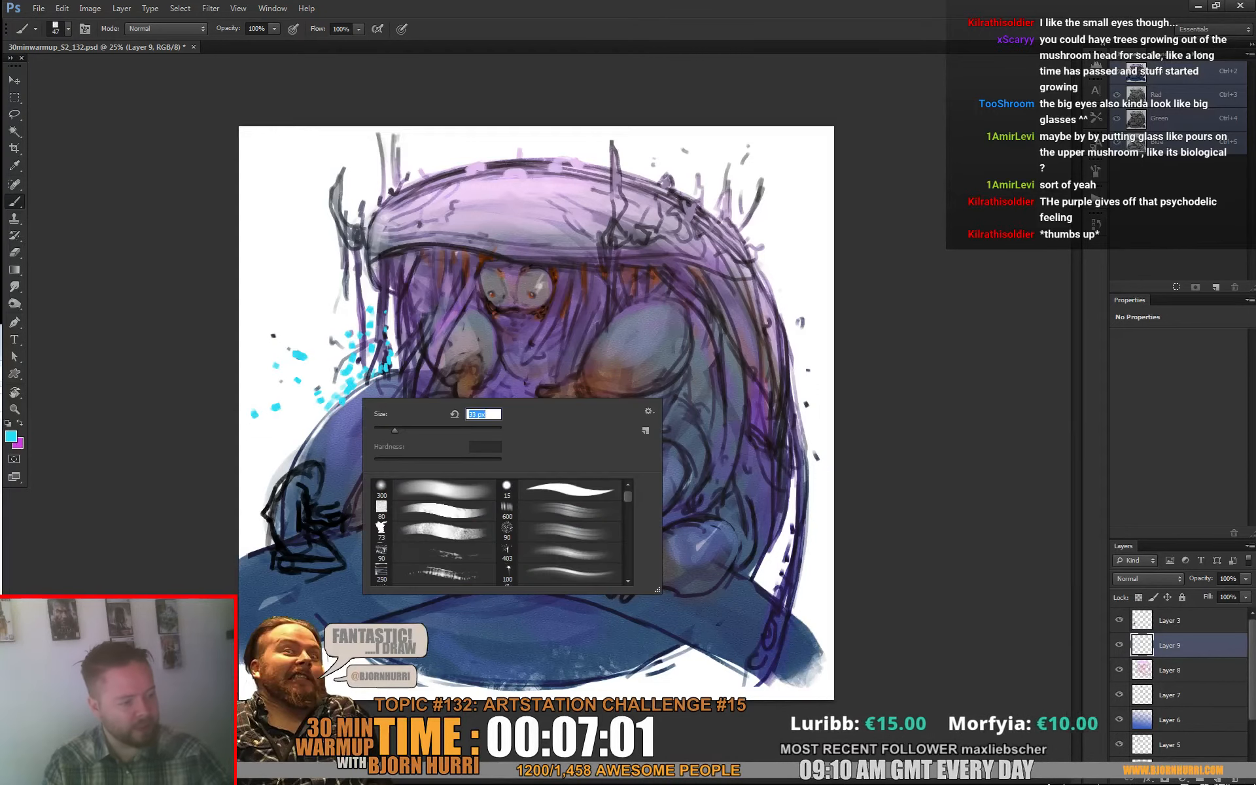
drag(395, 429, 392, 430)
click(258, 437)
click(265, 460)
click(248, 484)
click(257, 529)
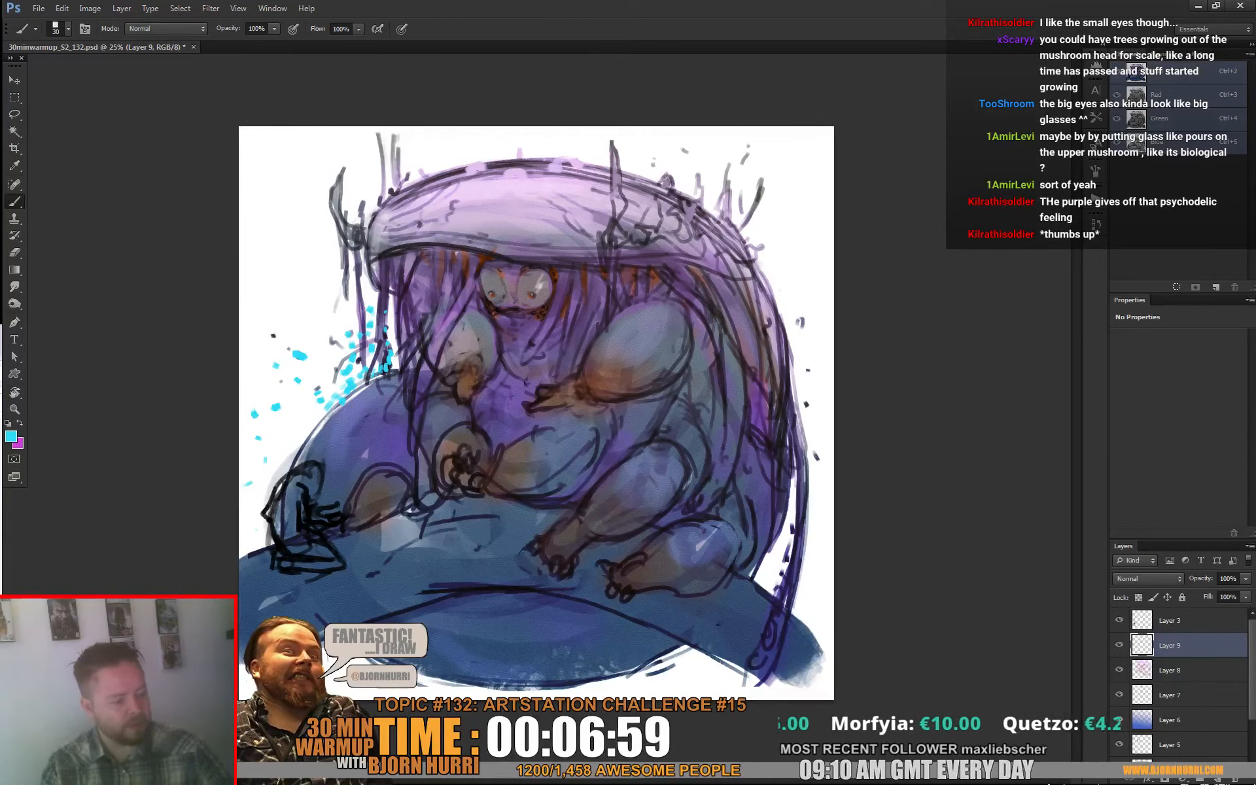
Step: Dot a few cyan specks across the blue ground in front of the creature
click(421, 581)
click(489, 631)
click(503, 564)
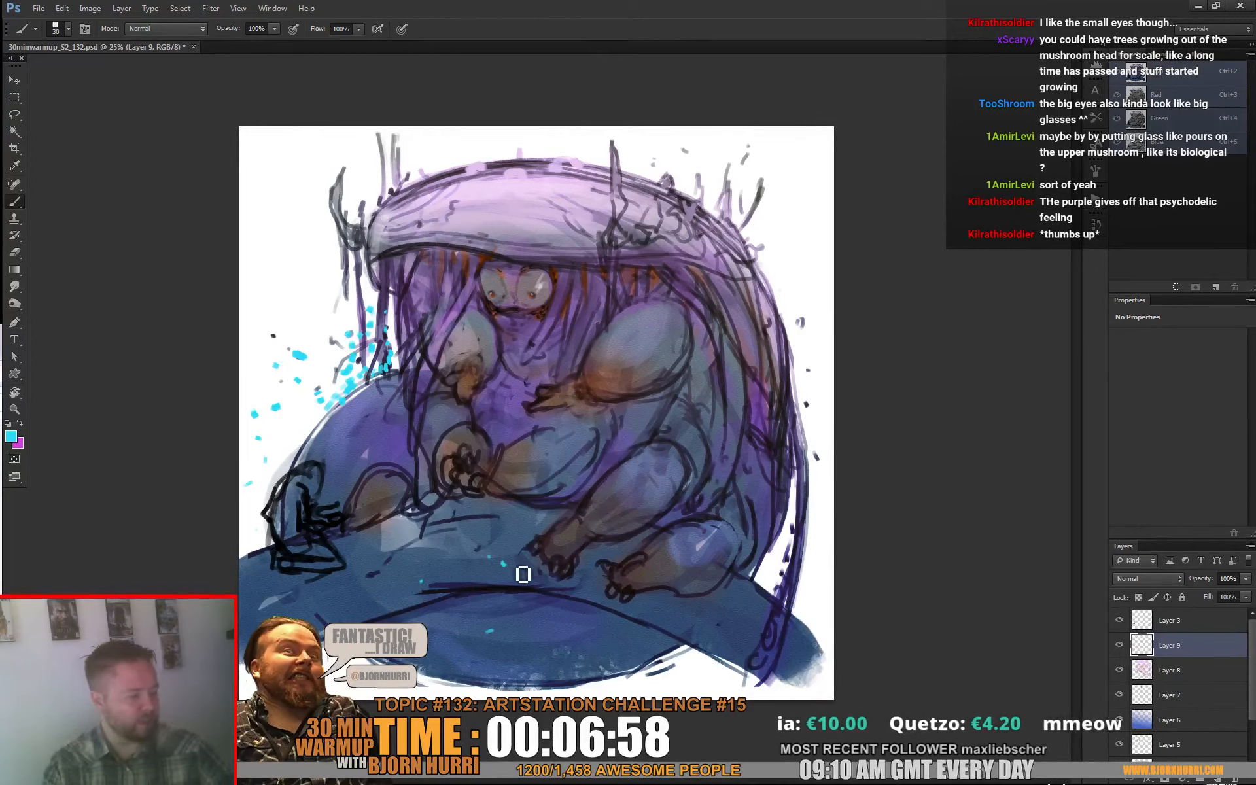
Step: Paint cyan specks down the long trailing strand behind the creature, enlarging the brush to 53 px for its lower end
click(788, 555)
click(786, 579)
right_click(791, 604)
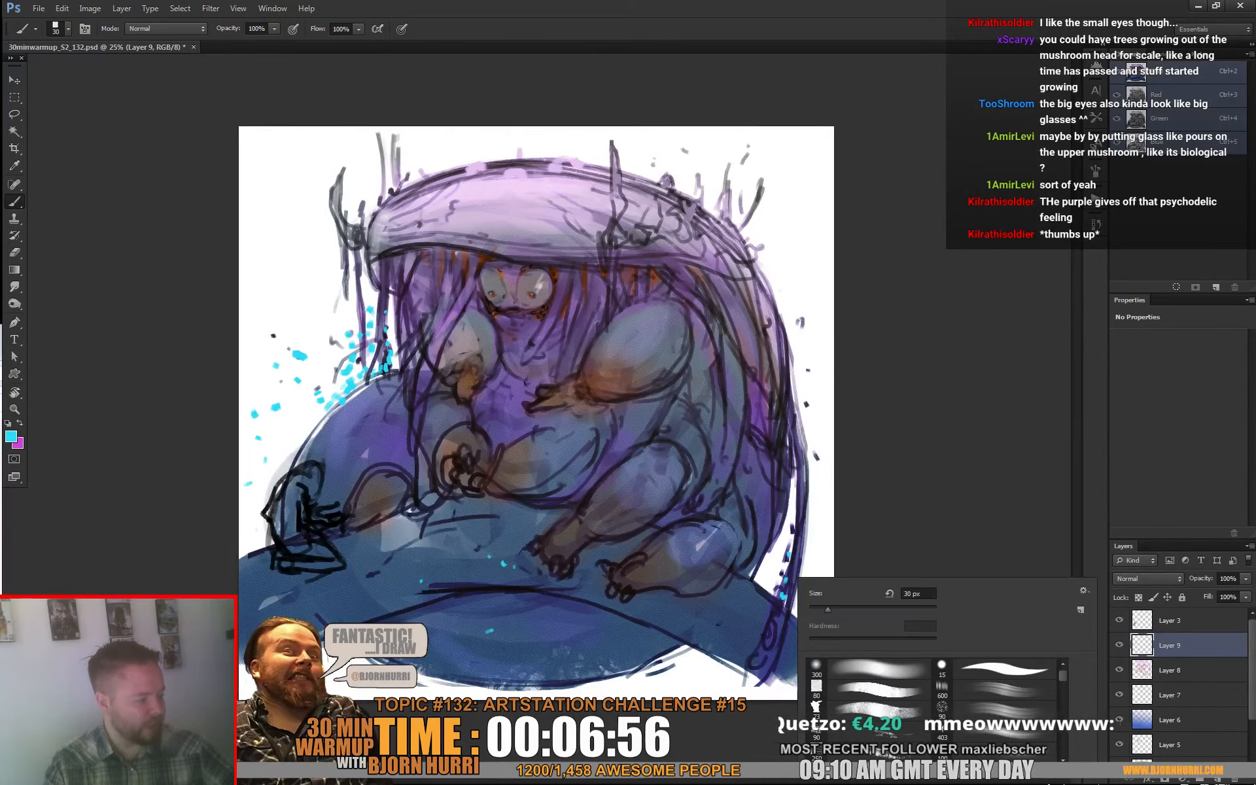
drag(781, 608, 759, 657)
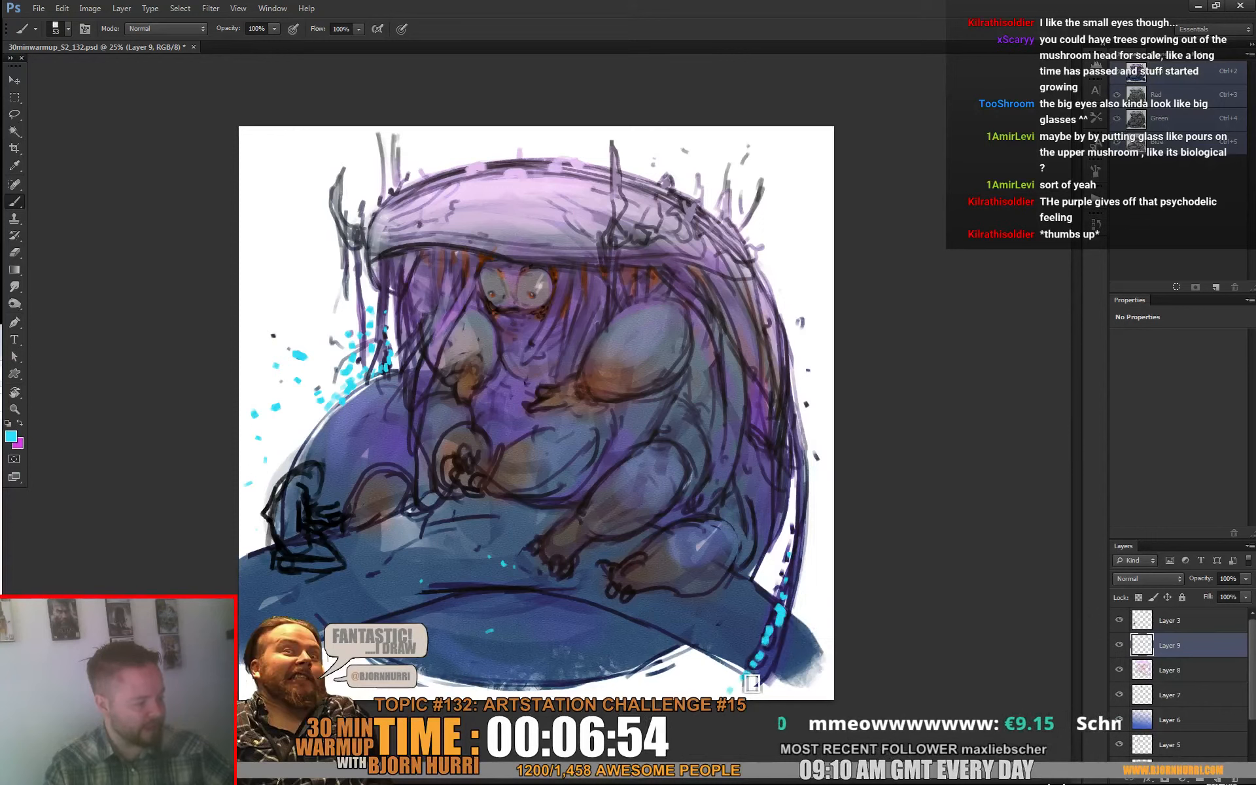
Step: Reduce the brush to 28 px and add cyan specks higher on the trailing strand and in the air behind the back
right_click(809, 557)
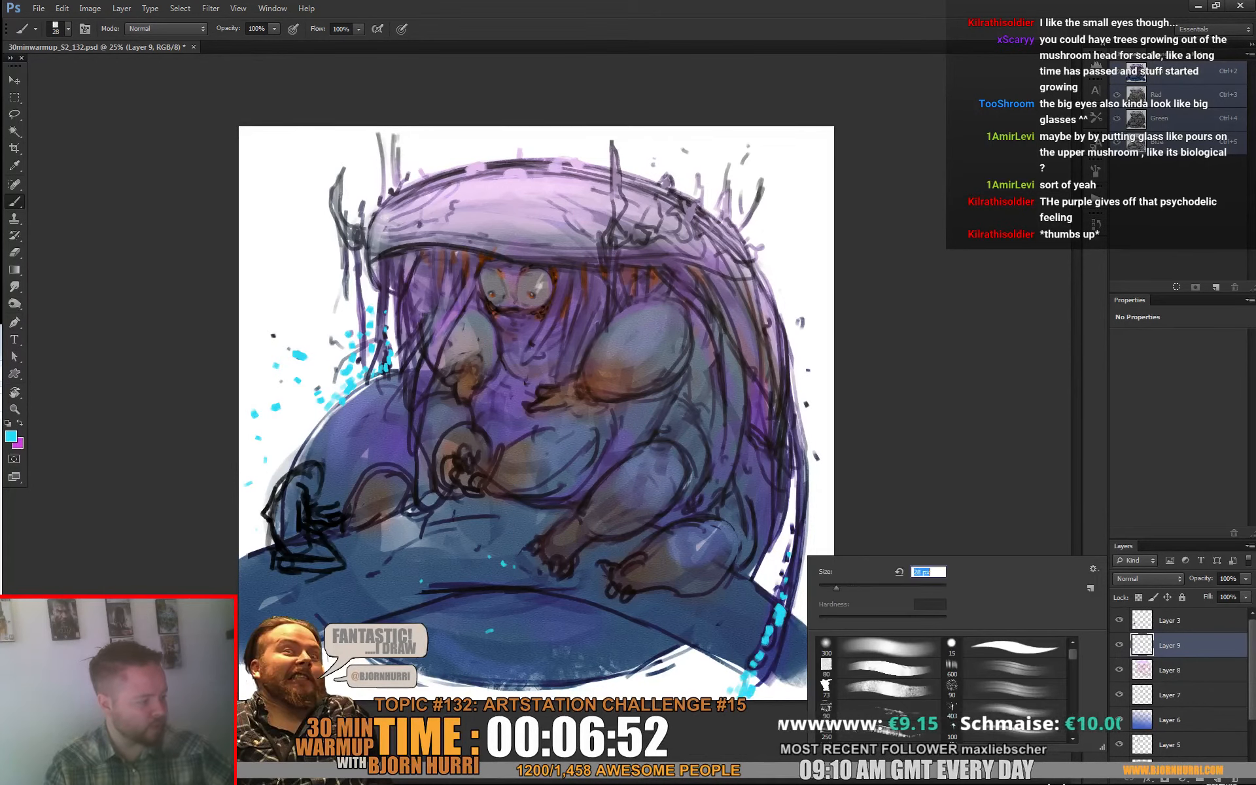
drag(796, 533, 794, 544)
click(808, 401)
drag(828, 423, 832, 432)
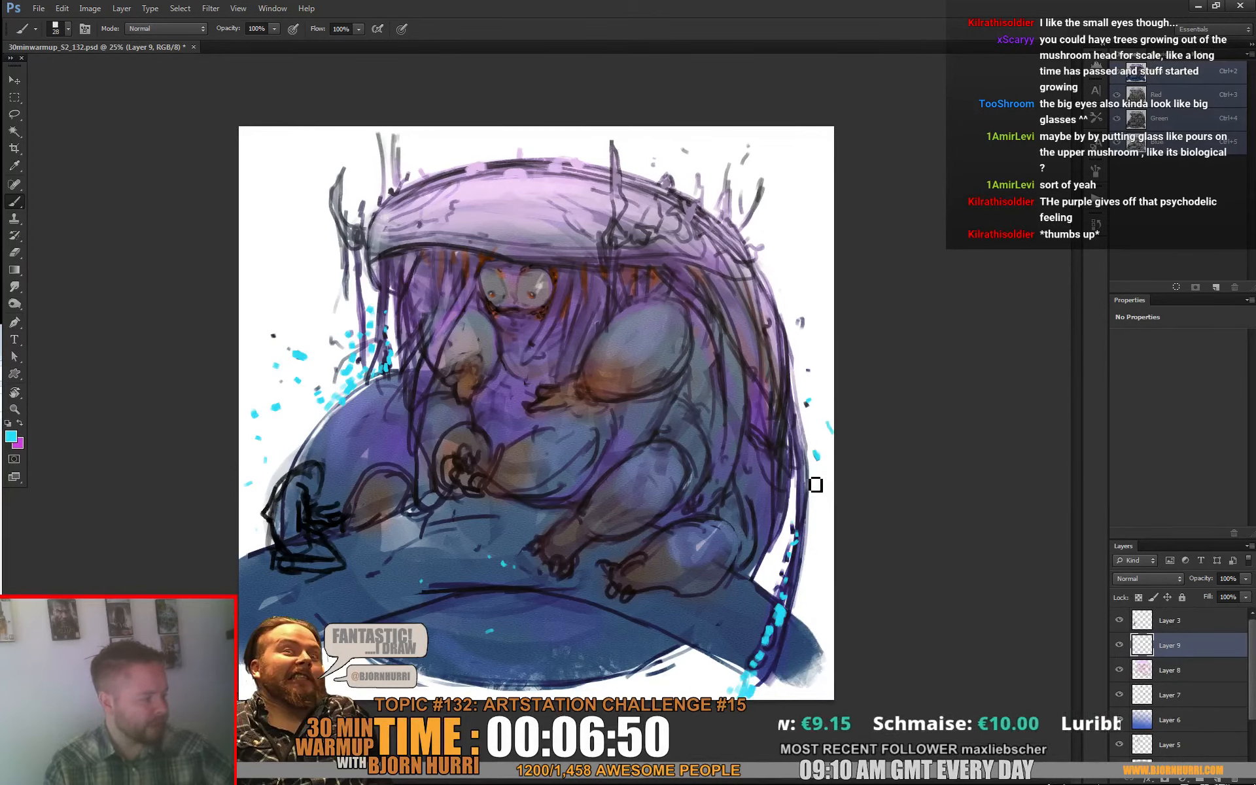
Step: Paint a trail of small cyan specks up the inner strands behind the creature's bent leg
click(721, 469)
drag(725, 500, 748, 462)
click(733, 443)
click(725, 395)
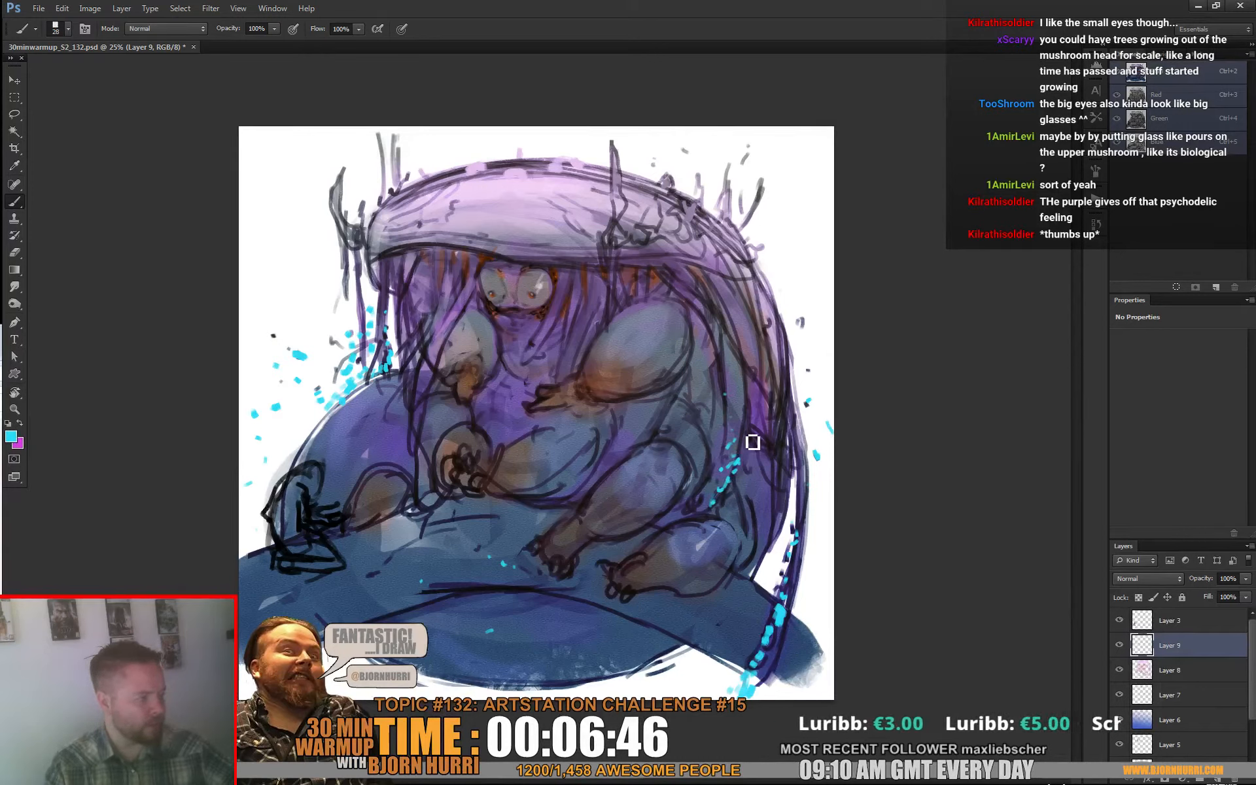
click(745, 432)
Step: Dab cyan specks around the tall central spike on top of the mushroom hood
click(621, 158)
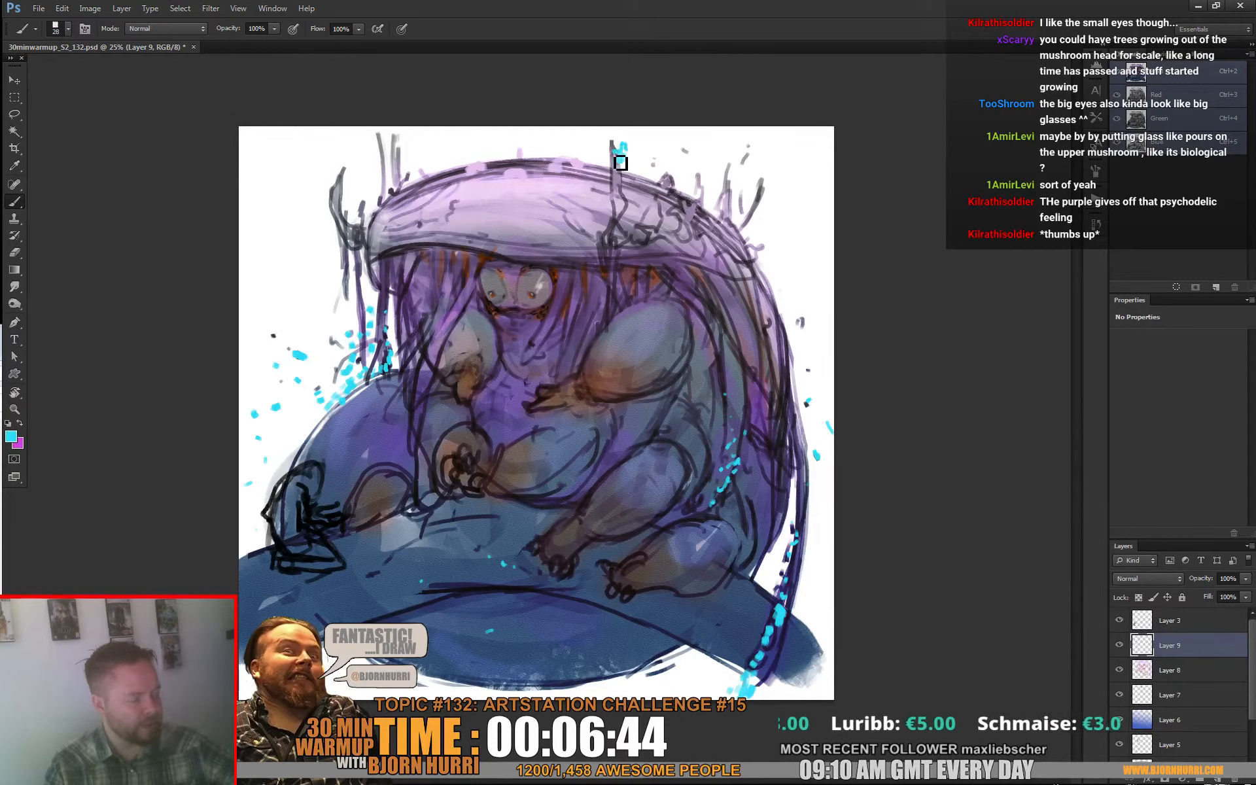
click(620, 180)
click(623, 193)
click(610, 184)
click(627, 203)
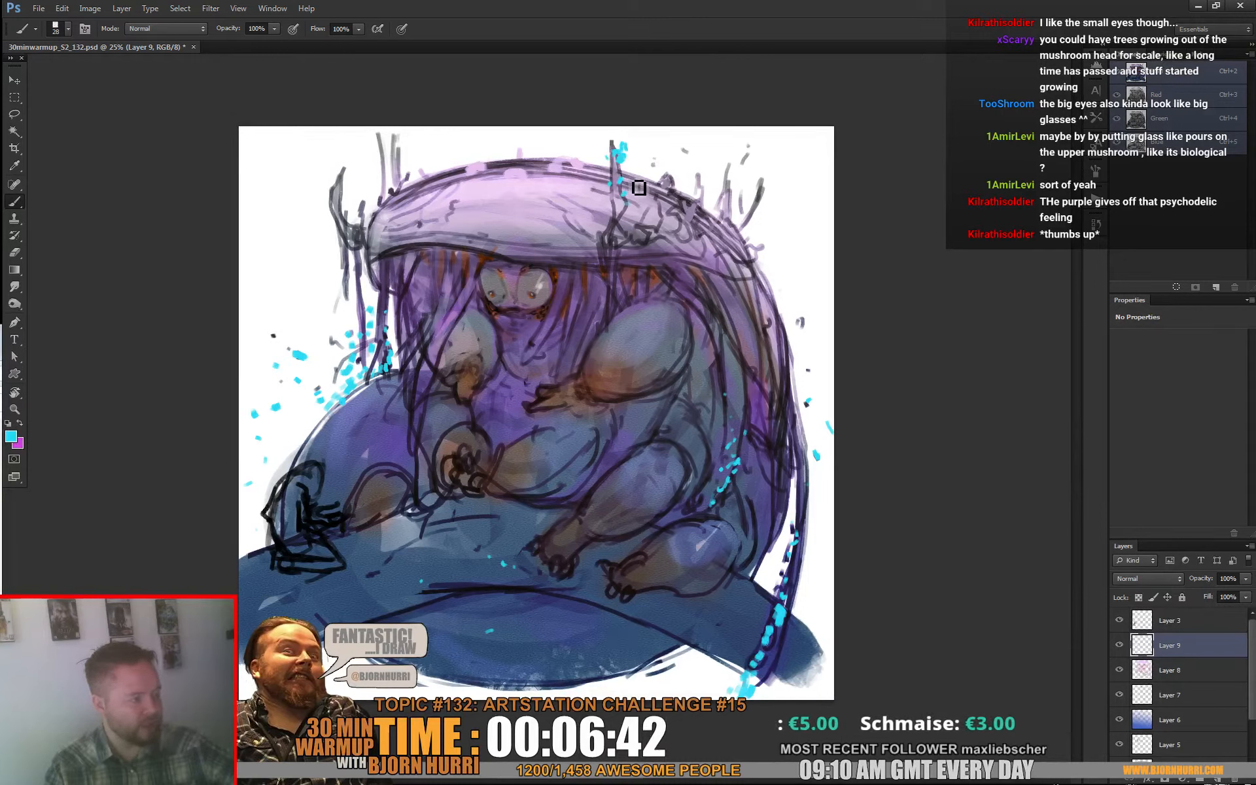
click(631, 177)
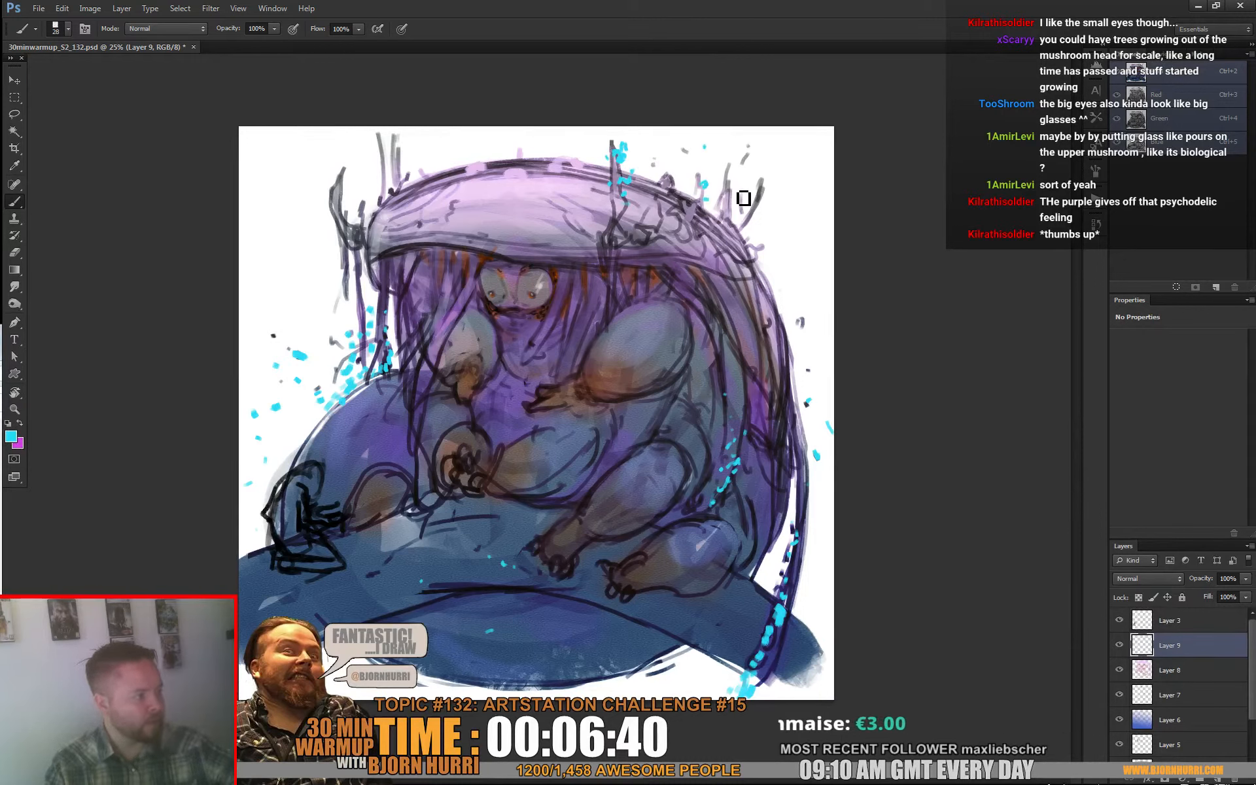
Step: Add cyan specks to the spikes and curved horn at the front end of the mushroom hood
click(400, 153)
click(348, 214)
click(341, 199)
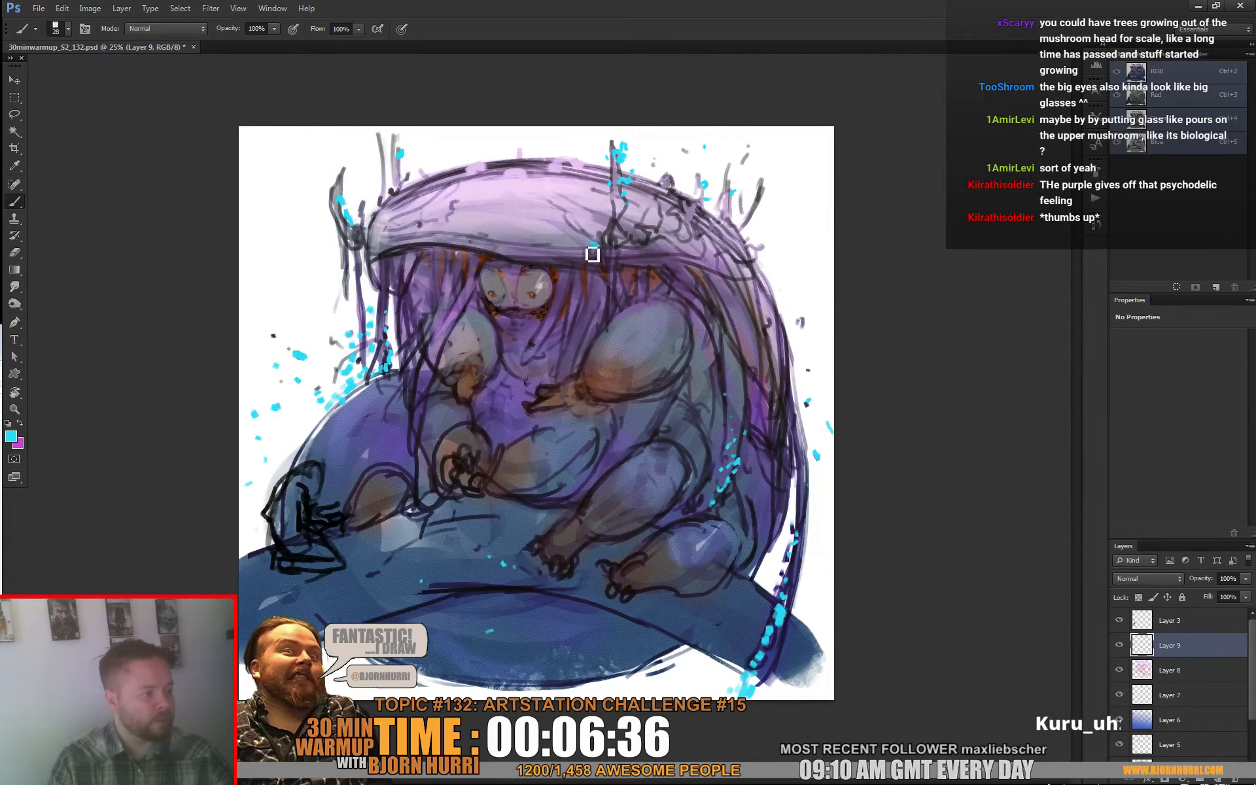
Step: Paint cyan specks along the hood's lower rim and down the back strands, and scatter some in the air behind the creature
mouse_move(593, 254)
mouse_down()
mouse_move(544, 250)
mouse_move(610, 254)
mouse_move(605, 244)
mouse_move(607, 271)
mouse_up()
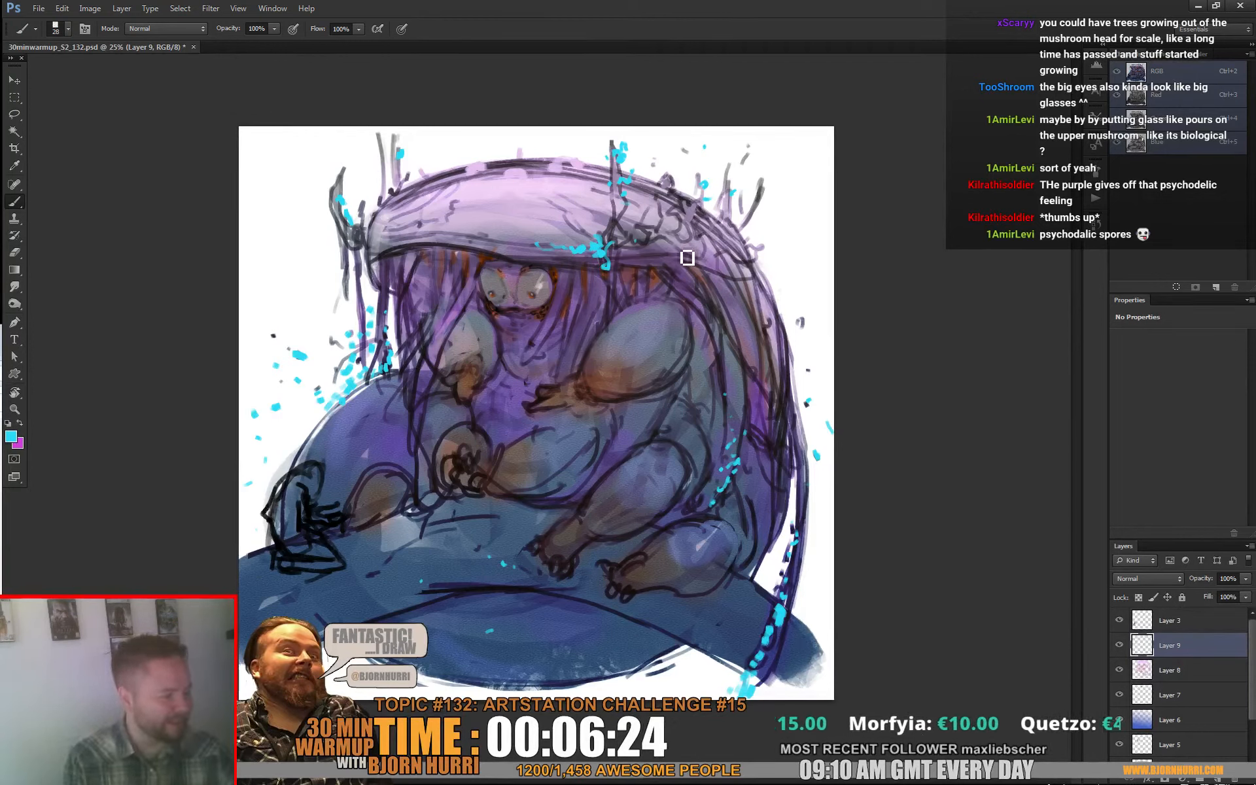
drag(682, 262, 680, 286)
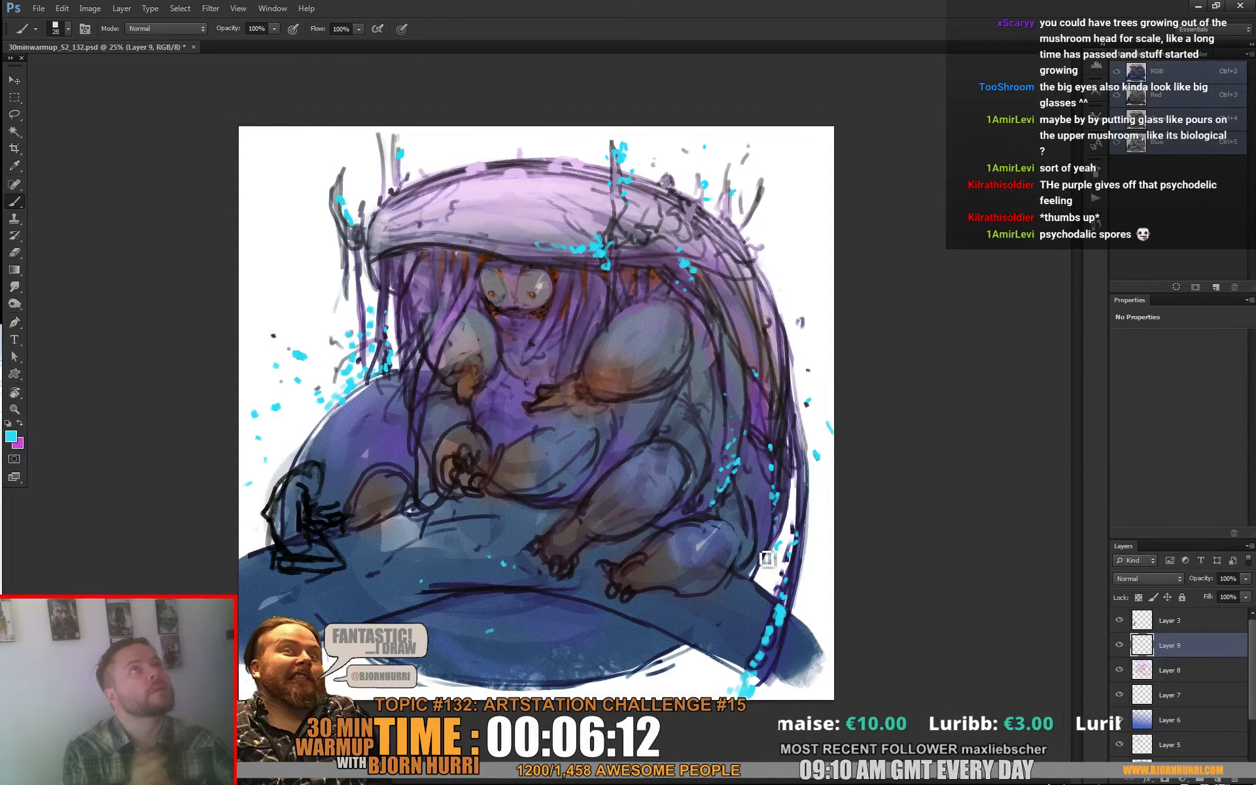
click(809, 371)
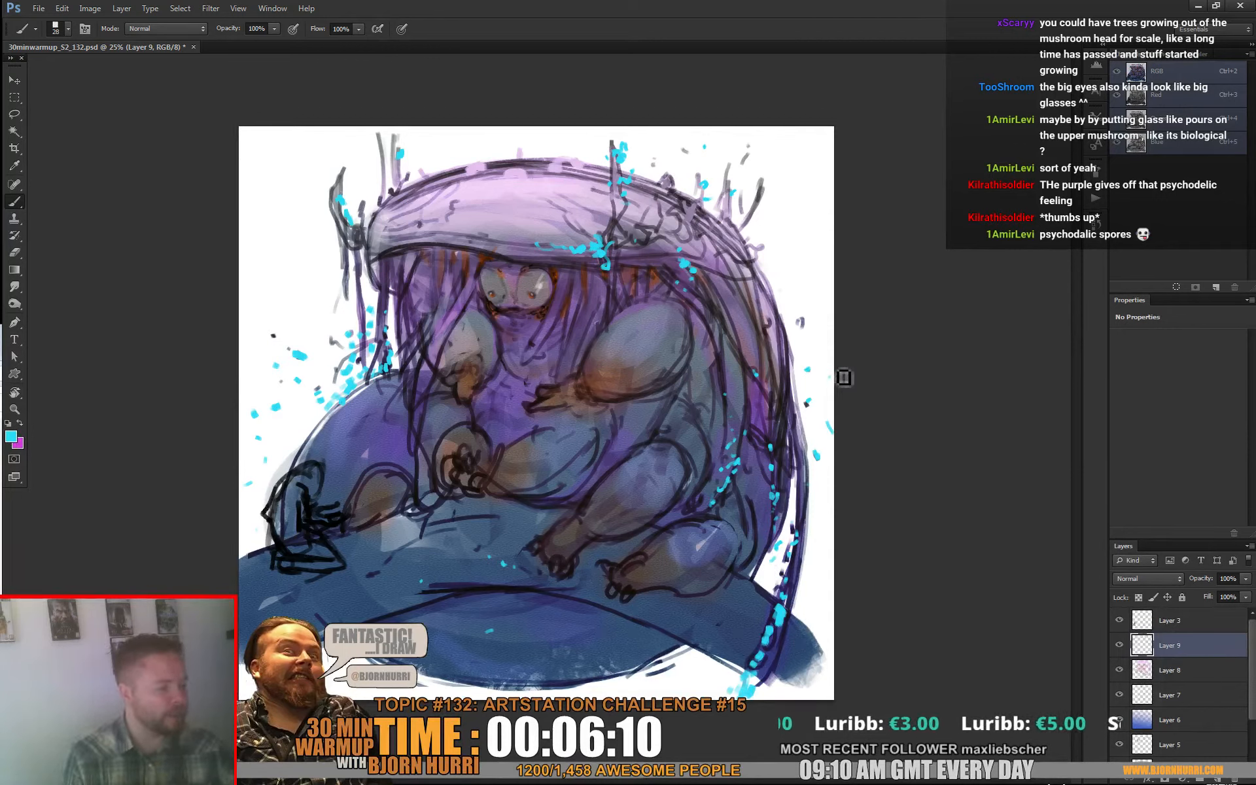
click(833, 375)
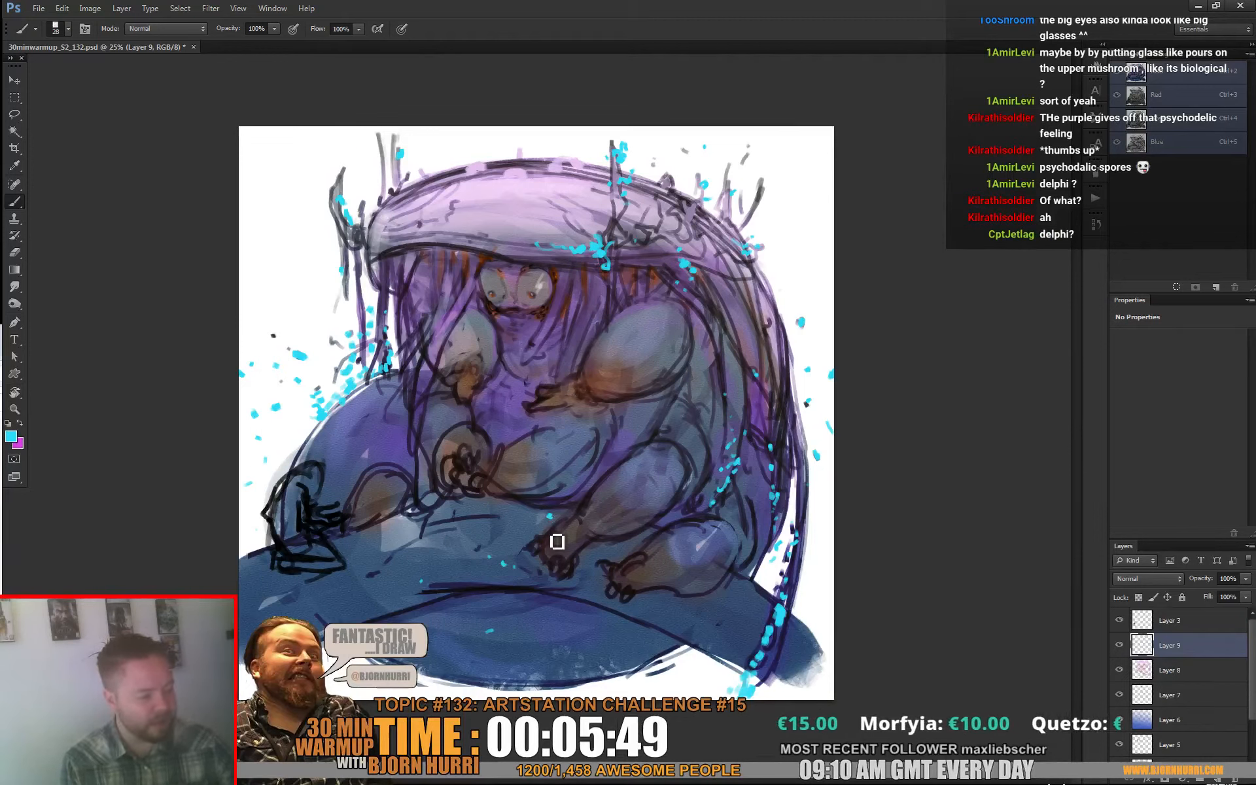
Step: Scatter cyan specks over the ground around the creature's front foot and between its feet
mouse_move(554, 509)
mouse_down()
mouse_move(548, 525)
mouse_move(514, 528)
mouse_up()
click(453, 580)
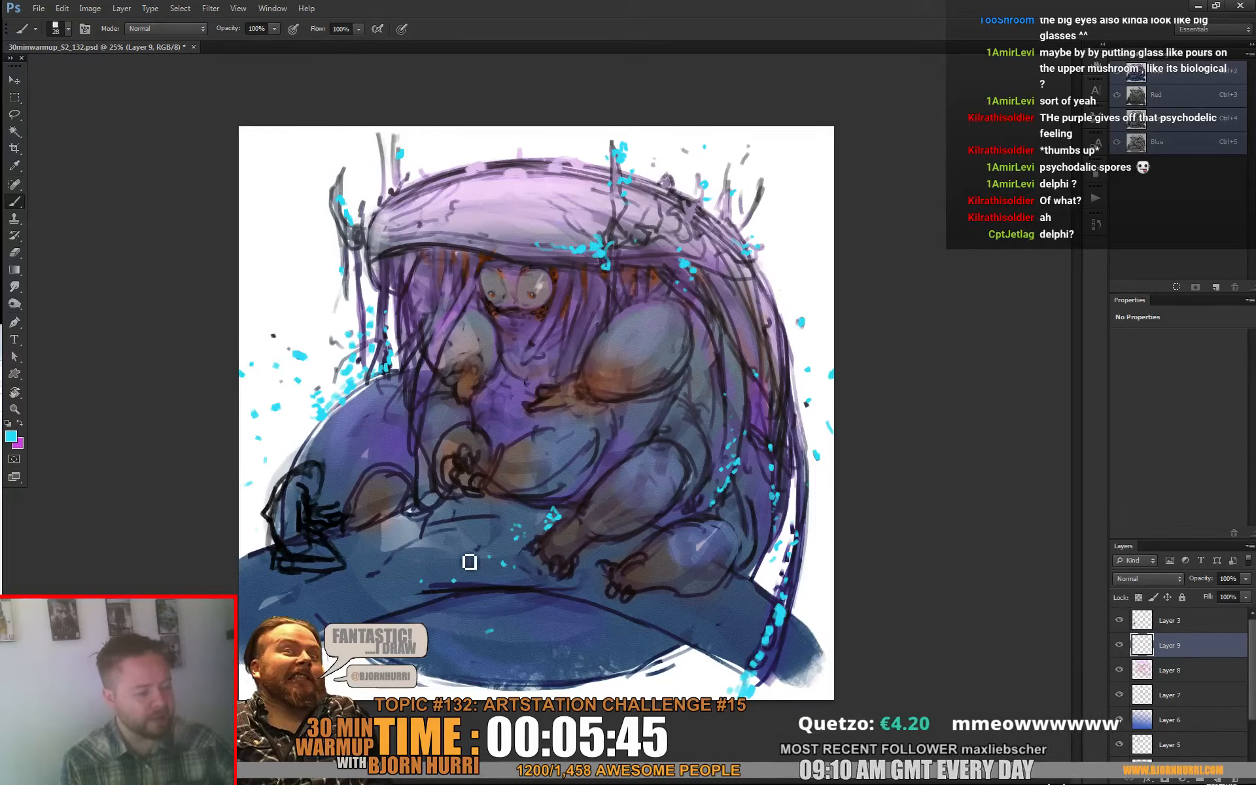
click(624, 544)
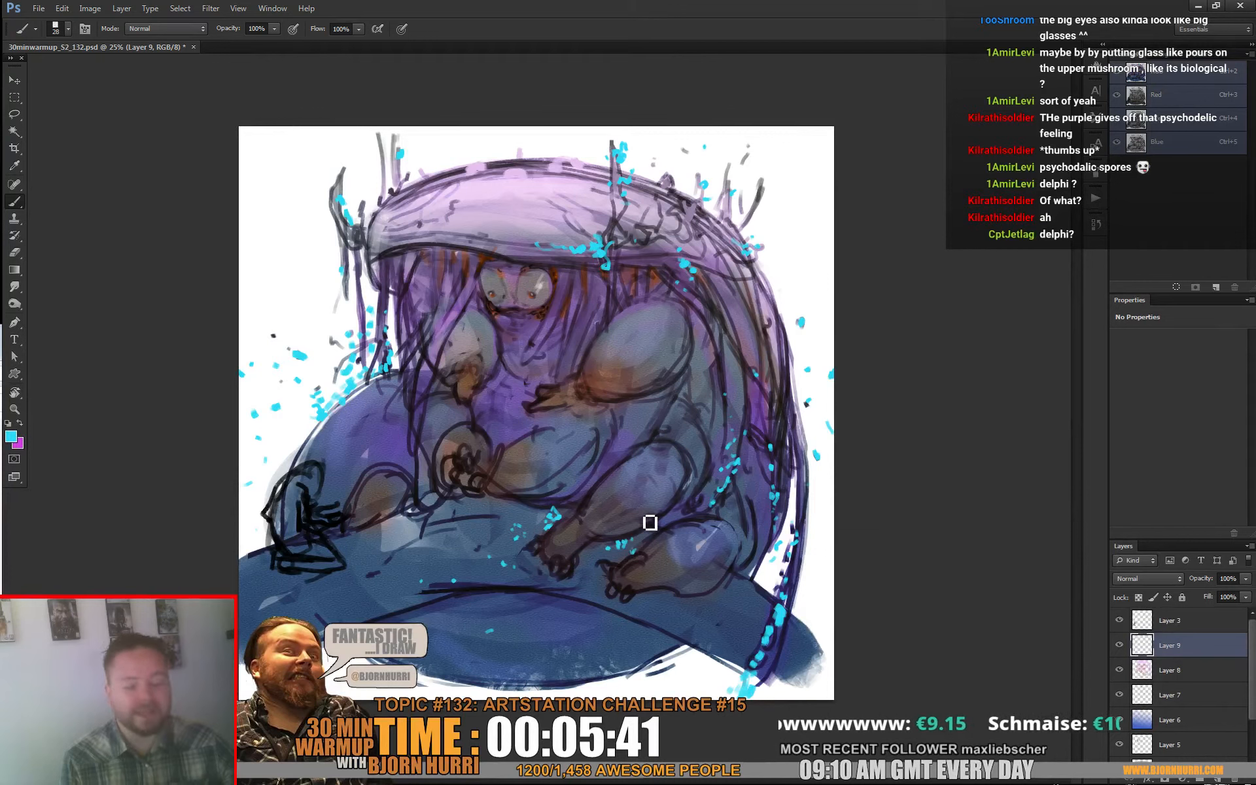
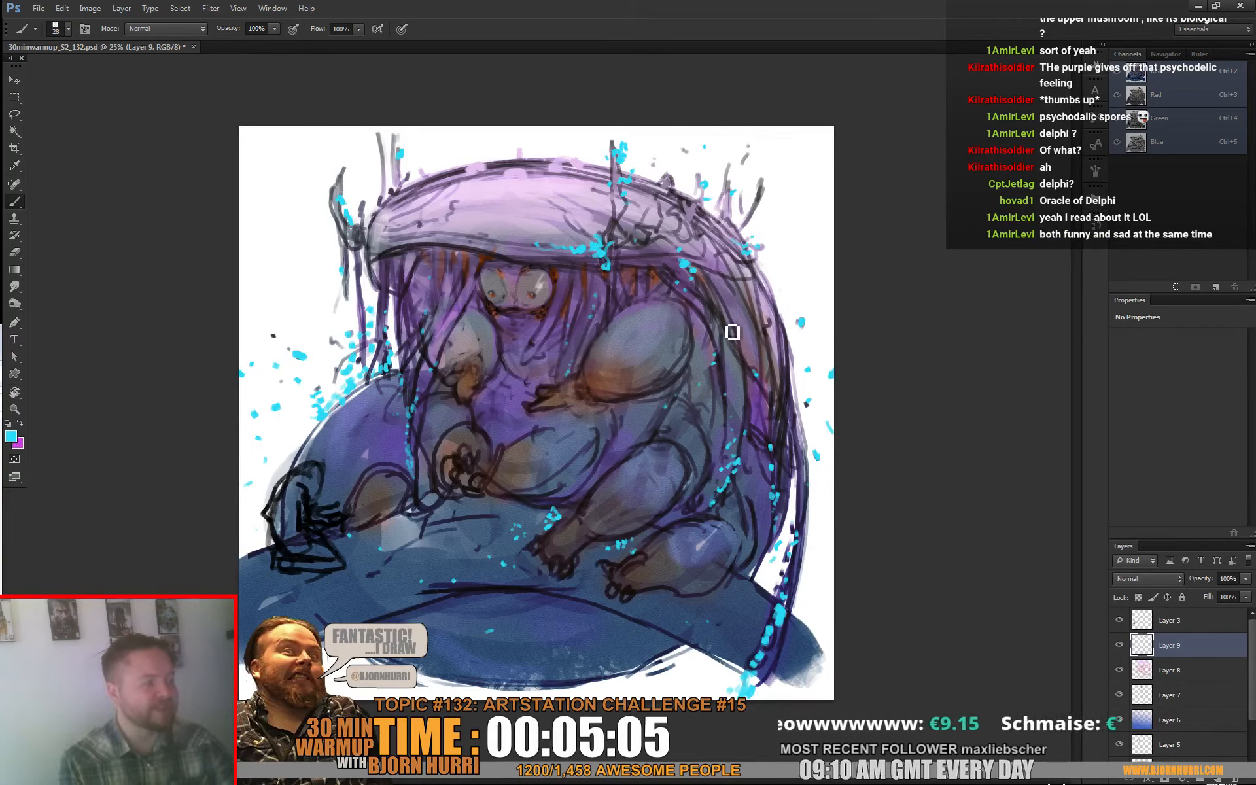
Step: Shade the rear end of the hood's rim and the area just beneath it in dark brown with a 72 px brush
alt+click(639, 274)
right_click(655, 246)
click(683, 279)
click(659, 235)
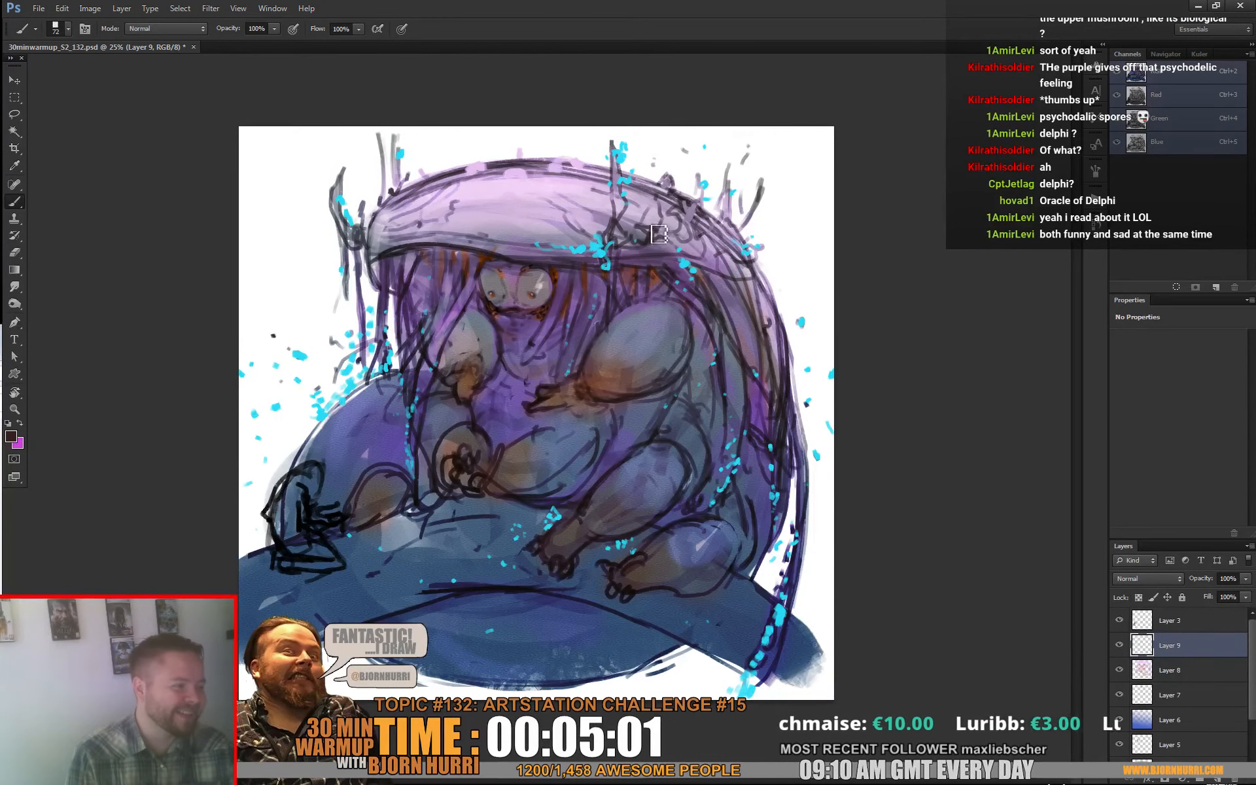
mouse_move(667, 256)
mouse_down()
mouse_move(690, 239)
mouse_move(745, 261)
mouse_up()
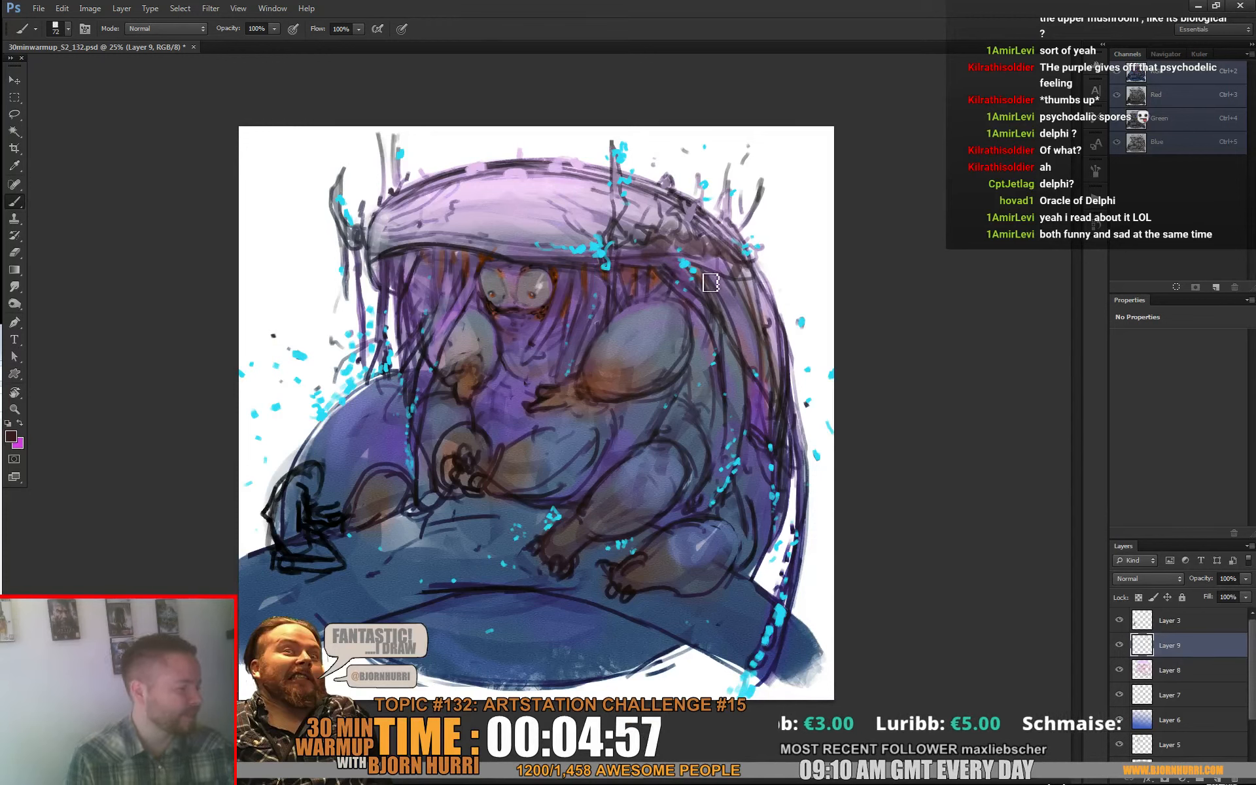
Step: Paint pale pink highlights on the upper part of the strands hanging behind the creature with a 20 px brush
alt+click(770, 300)
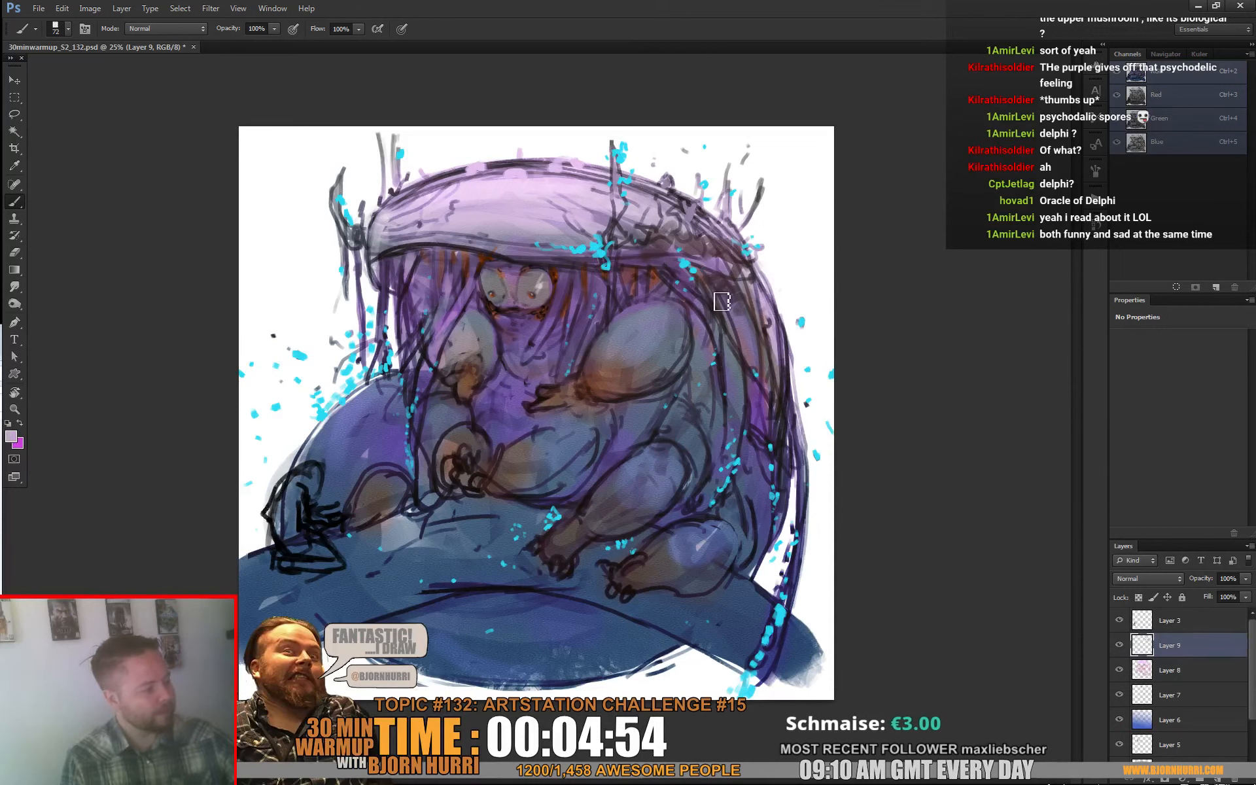
right_click(754, 317)
text(20)
key(Return)
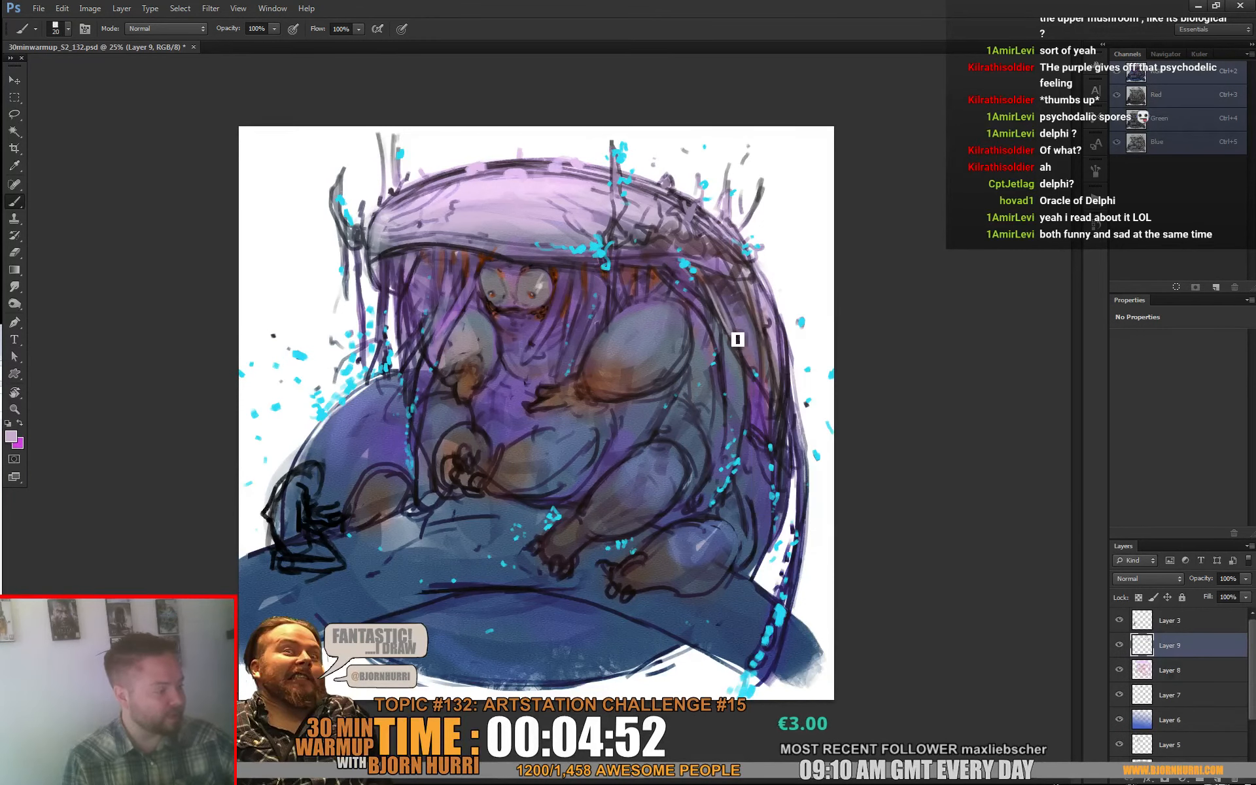
alt+click(599, 200)
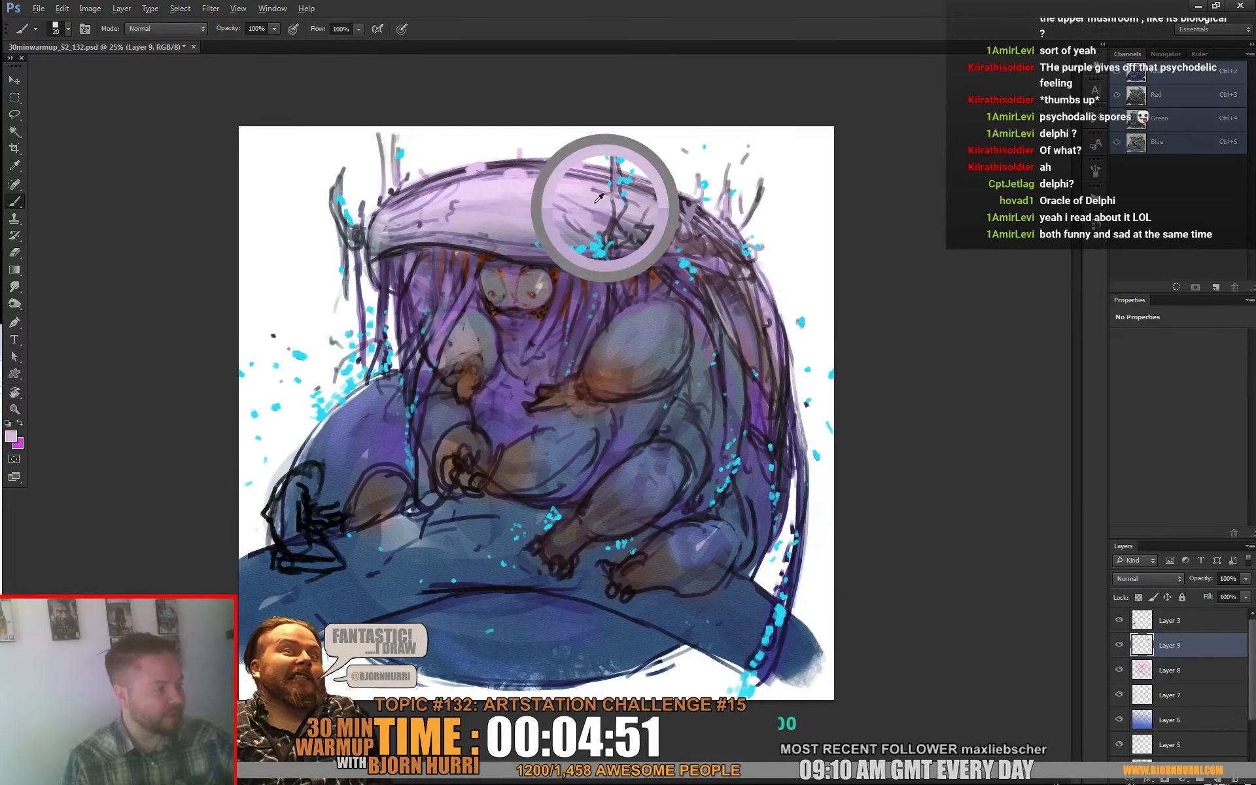
Step: Extend the pale pink and purple strokes down the hanging back strands and touch up the inner strands beside the creature's back
alt+click(756, 359)
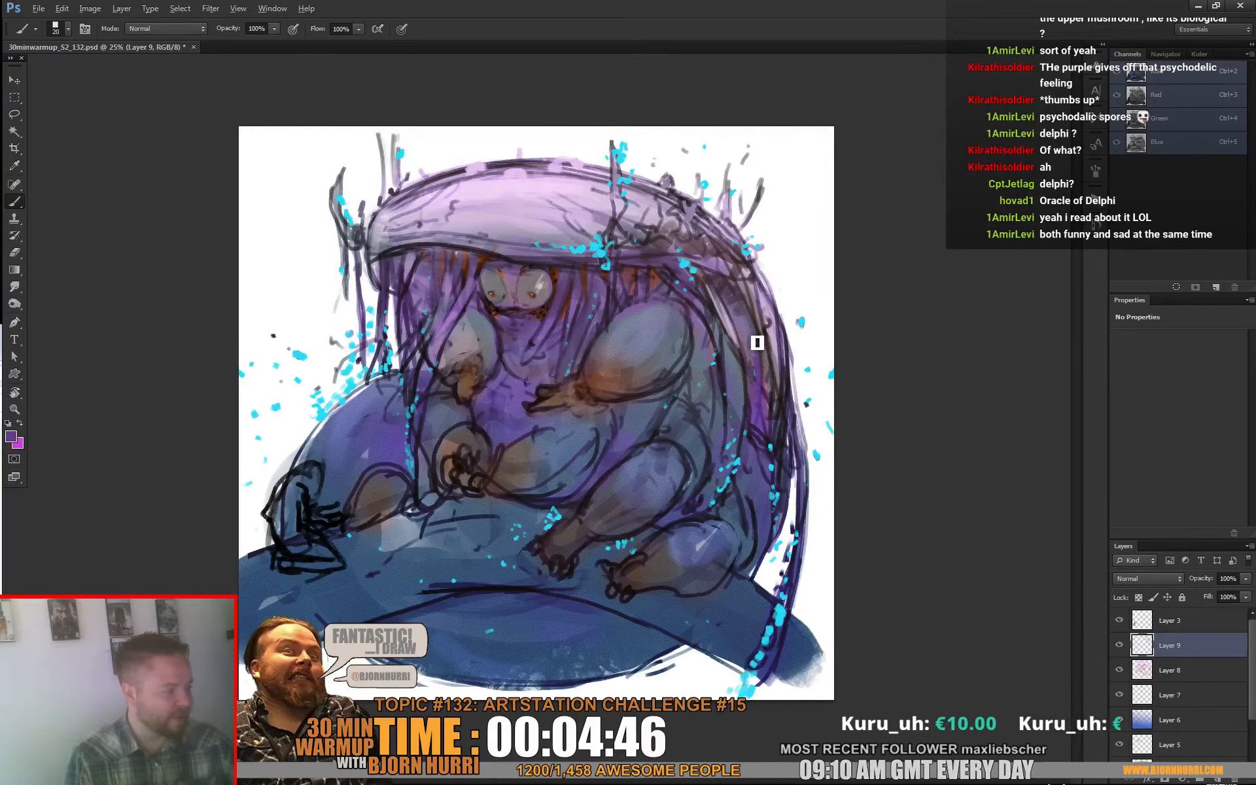
alt+click(734, 340)
mouse_move(764, 352)
mouse_down()
mouse_move(778, 389)
mouse_move(763, 323)
mouse_move(789, 428)
mouse_up()
right_click(802, 372)
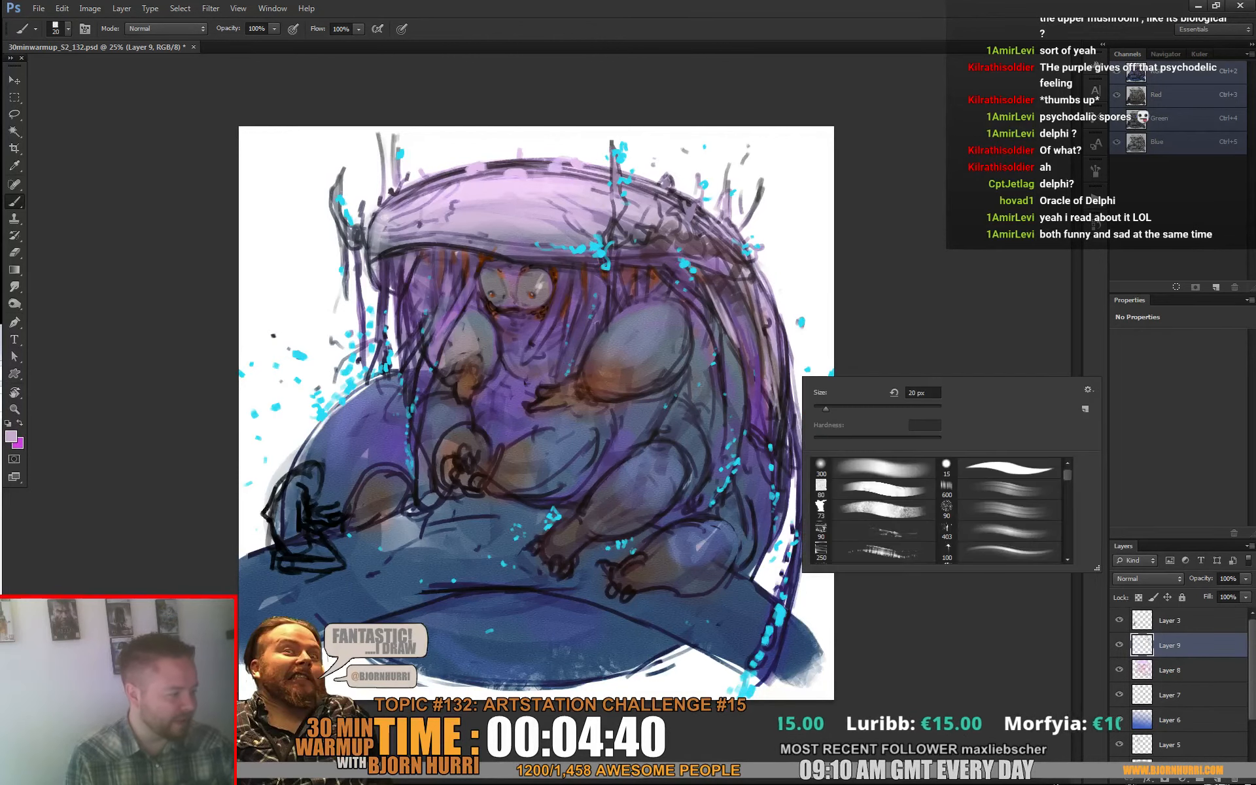
click(784, 418)
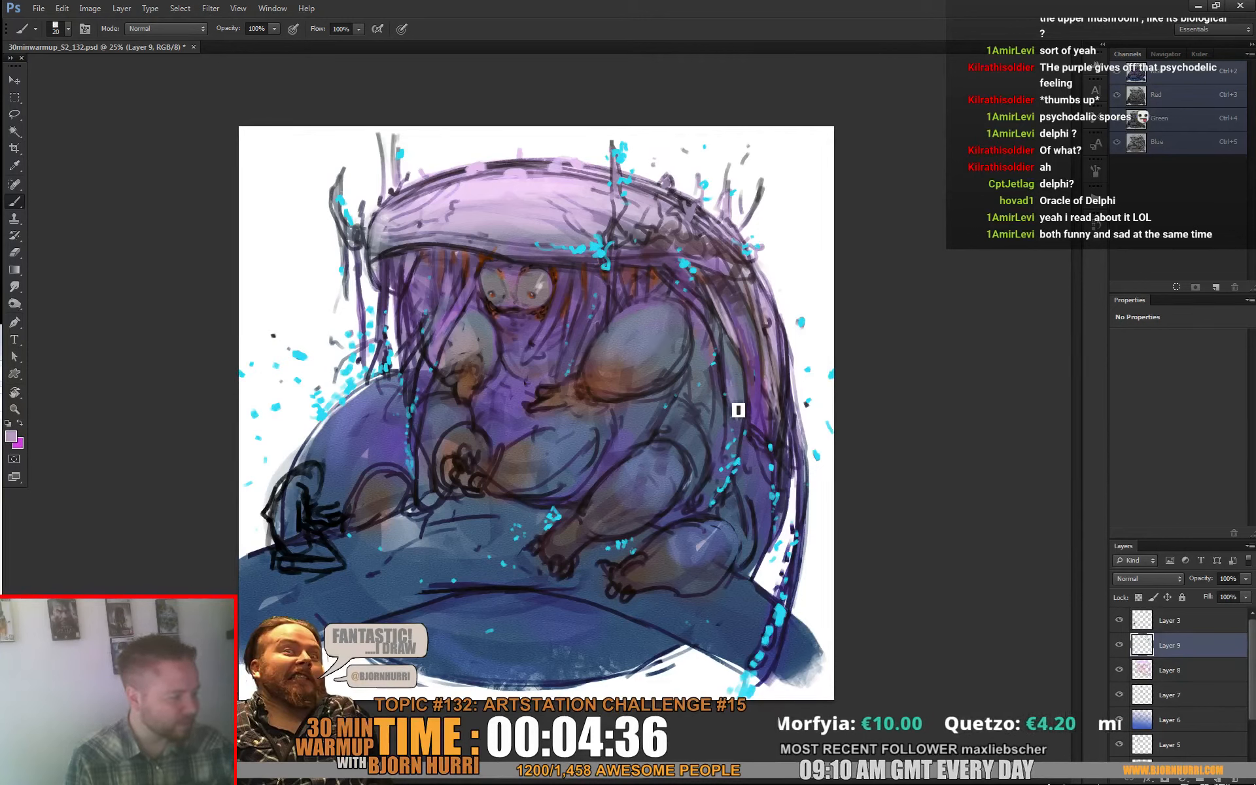
drag(728, 362, 743, 426)
alt+click(724, 384)
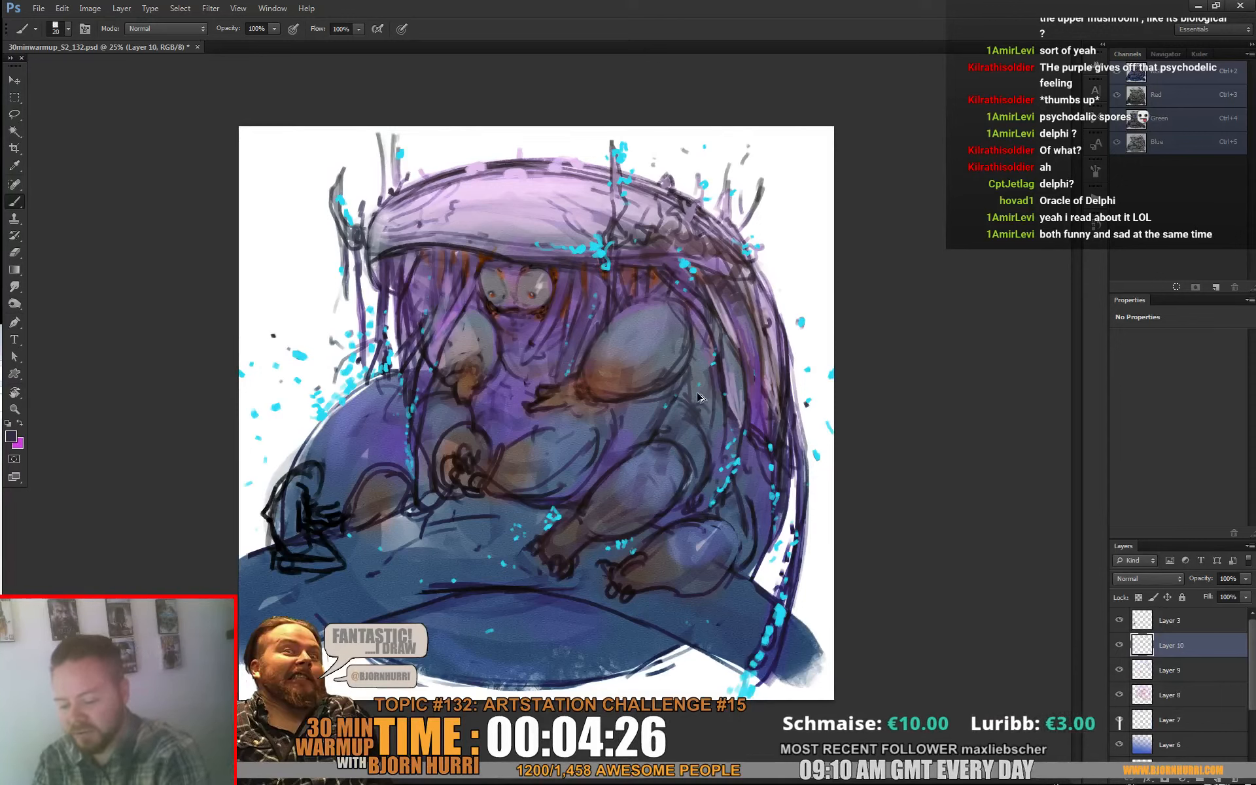
Step: Add a new layer and brush sampled cyan over the creature's eyes with a 70 px brush
key(ctrl+shift+alt+n)
alt+click(593, 249)
right_click(614, 264)
click(684, 297)
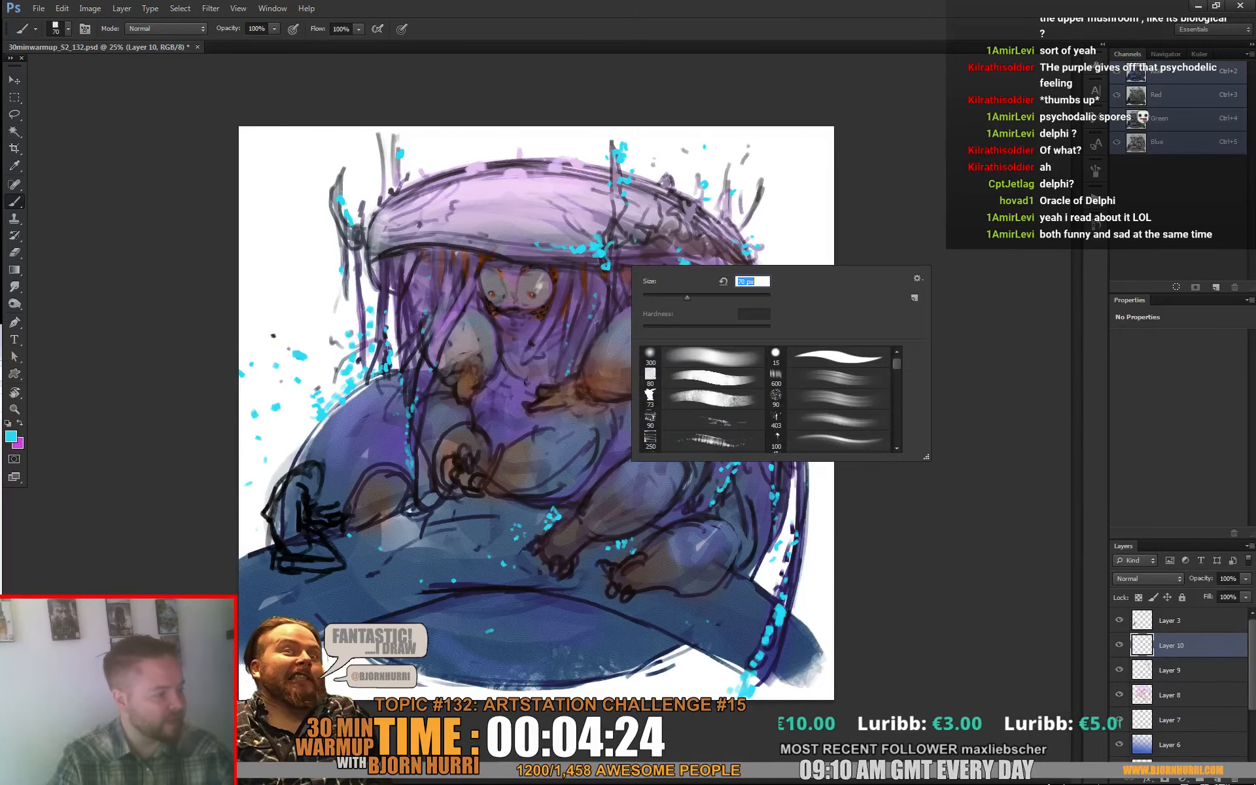
click(491, 281)
mouse_move(495, 286)
mouse_down()
mouse_move(507, 297)
mouse_move(543, 280)
mouse_move(548, 304)
mouse_up()
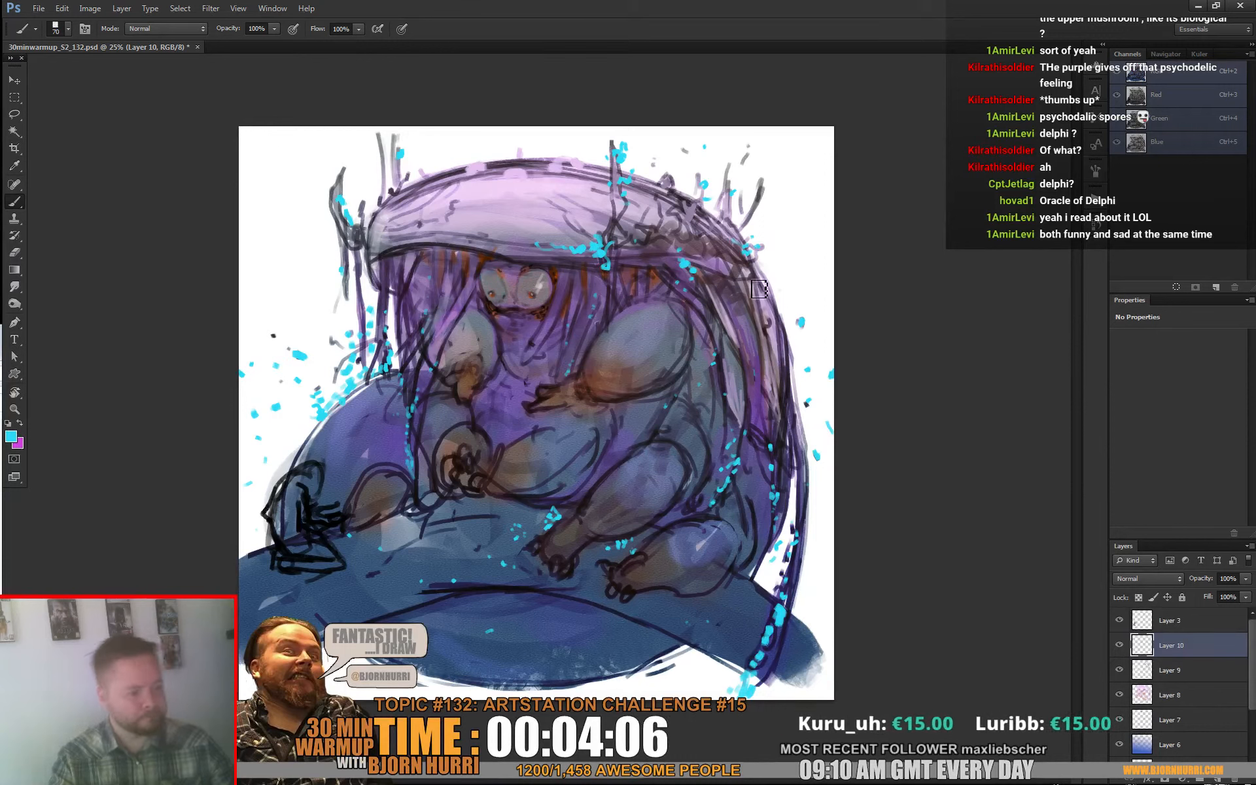
Step: Paint pale grey fingers with dark accents on both of the creature's hands using a 21 px brush
right_click(496, 381)
alt+click(463, 356)
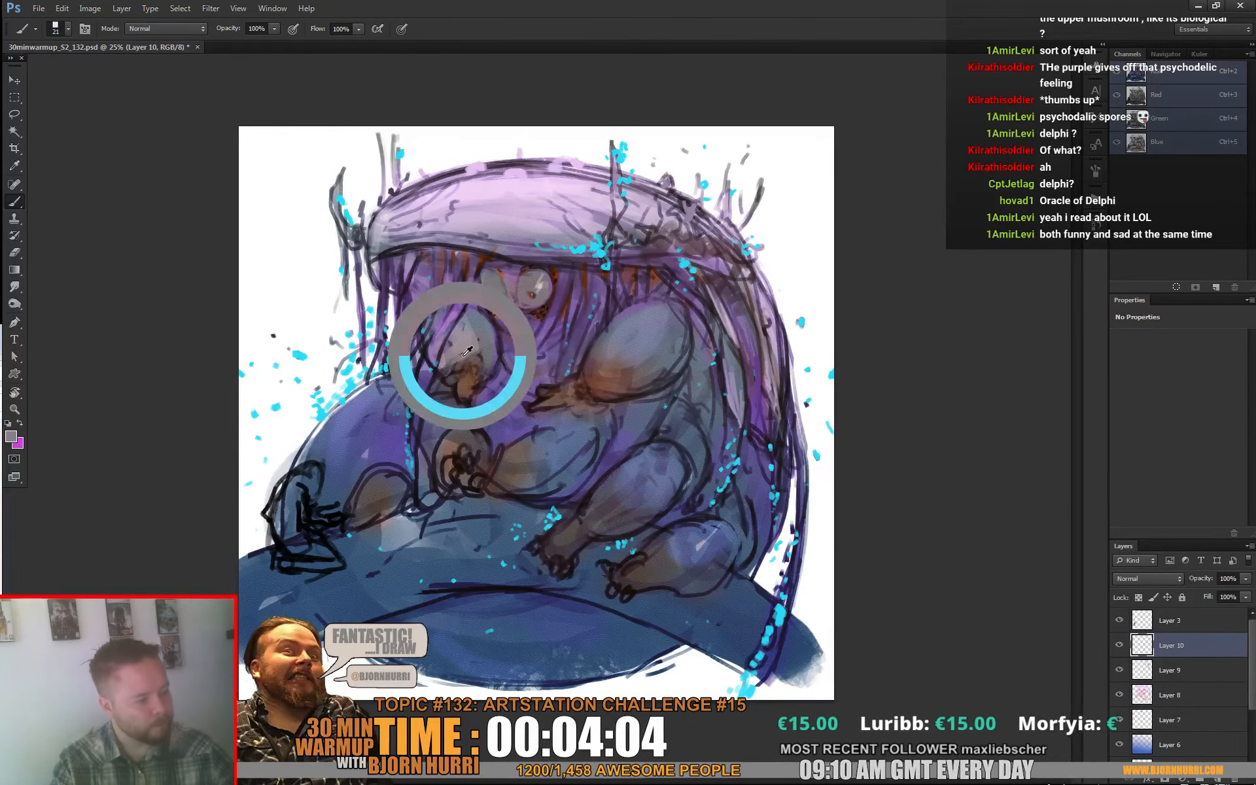
drag(458, 387, 476, 407)
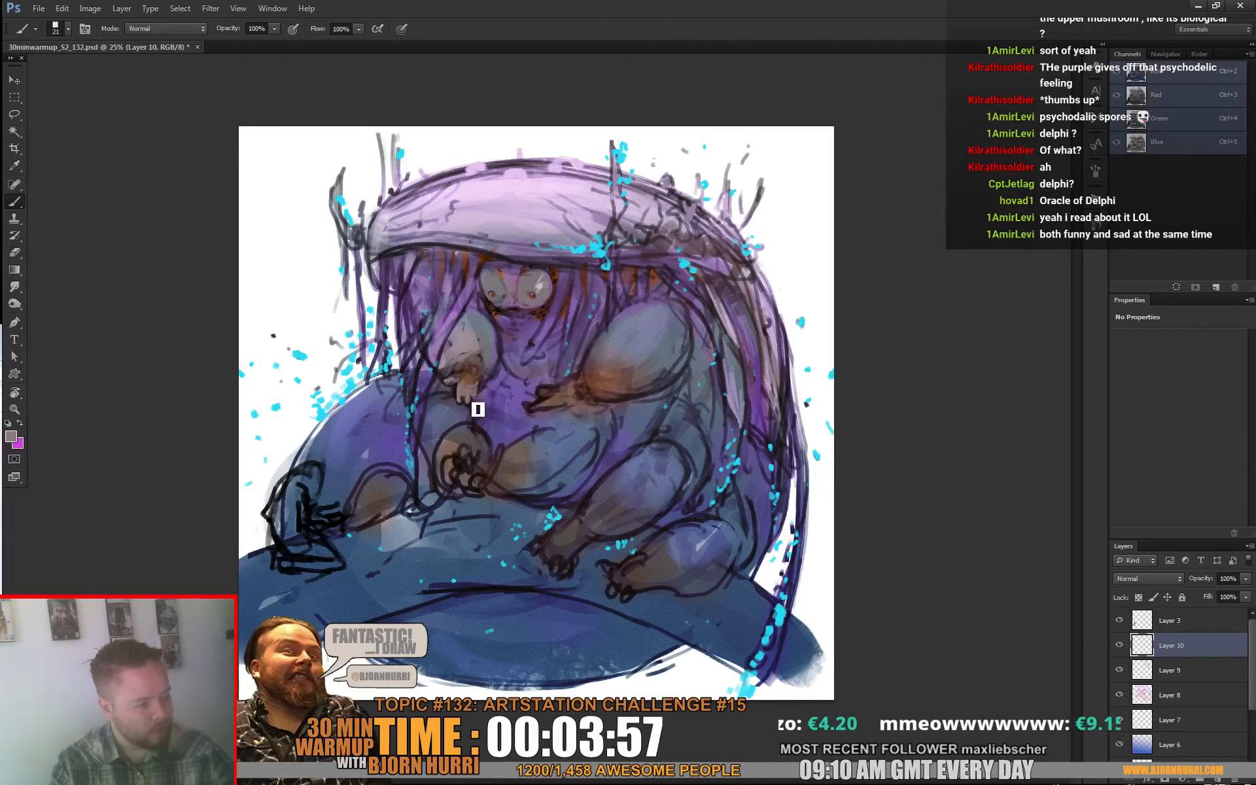
alt+click(477, 406)
alt+click(474, 399)
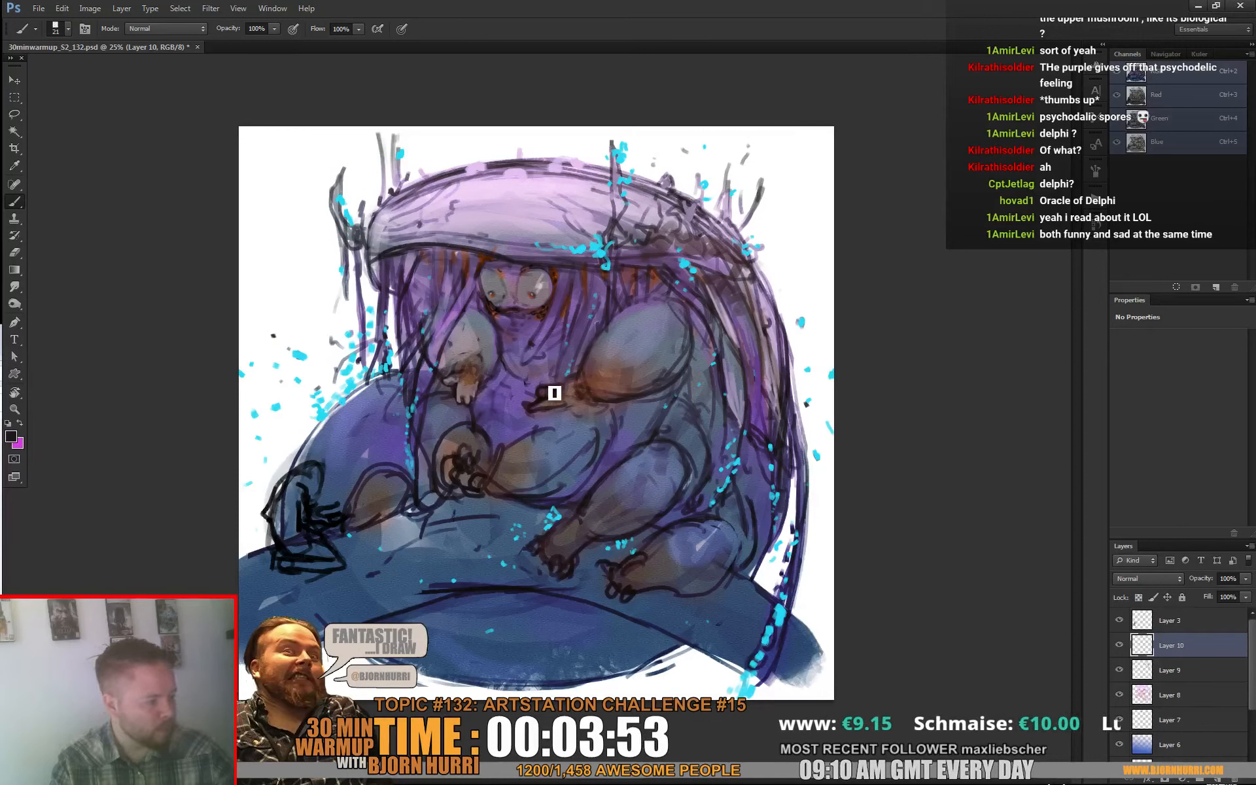
alt+click(465, 390)
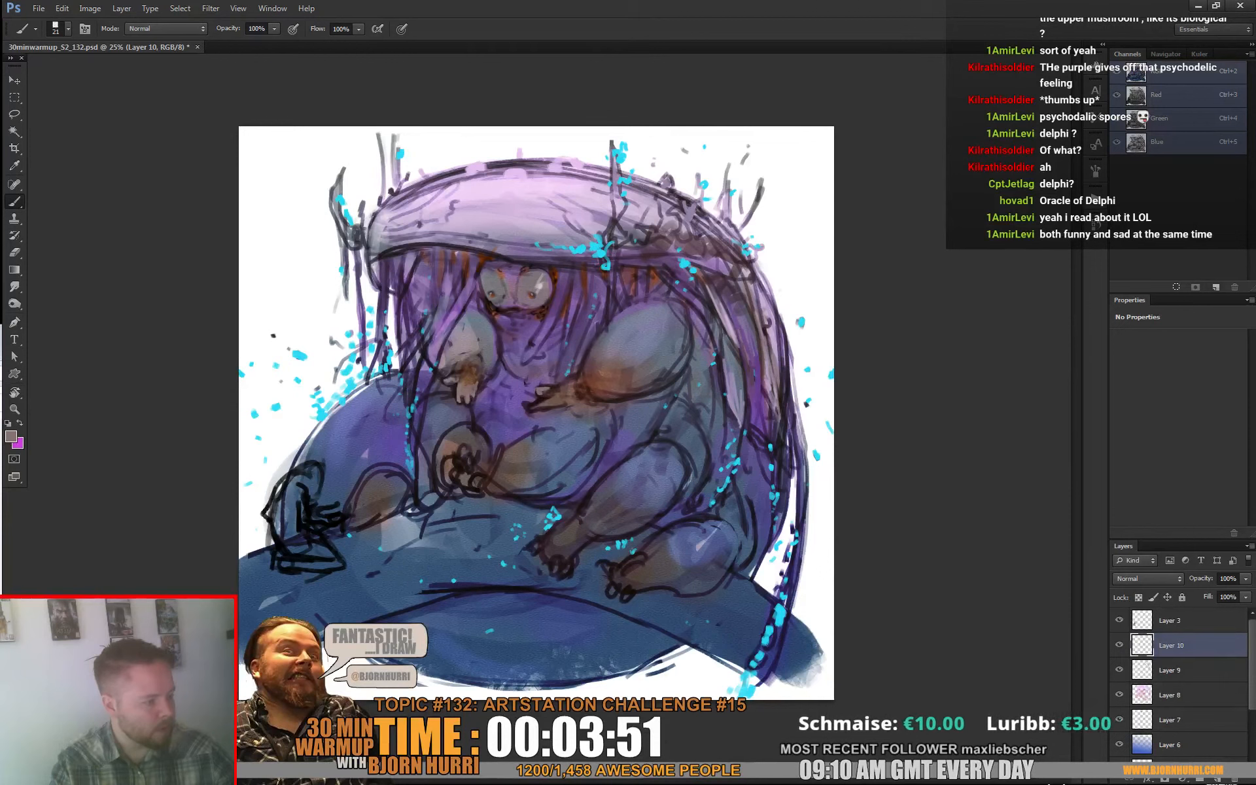
alt+click(546, 396)
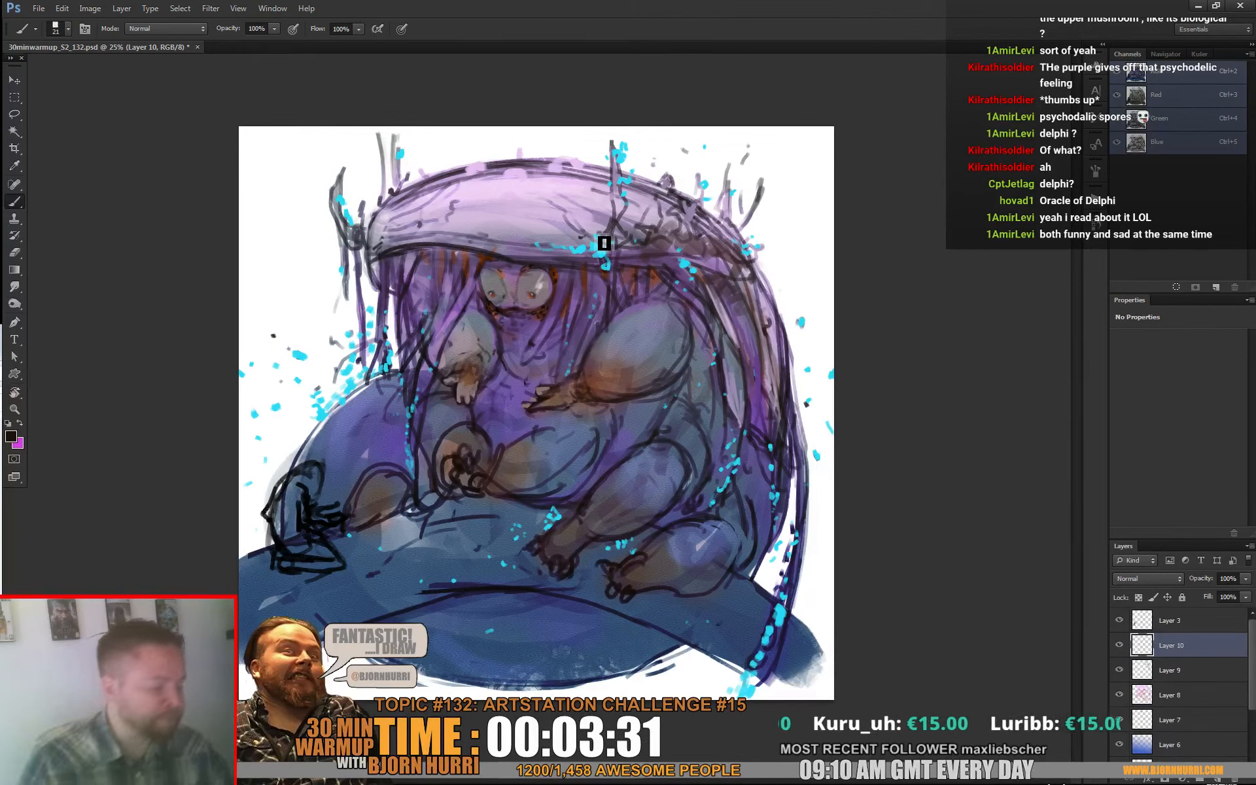
Step: Fill the small sketched figure facing the creature with white using a 127 px brush
right_click(386, 455)
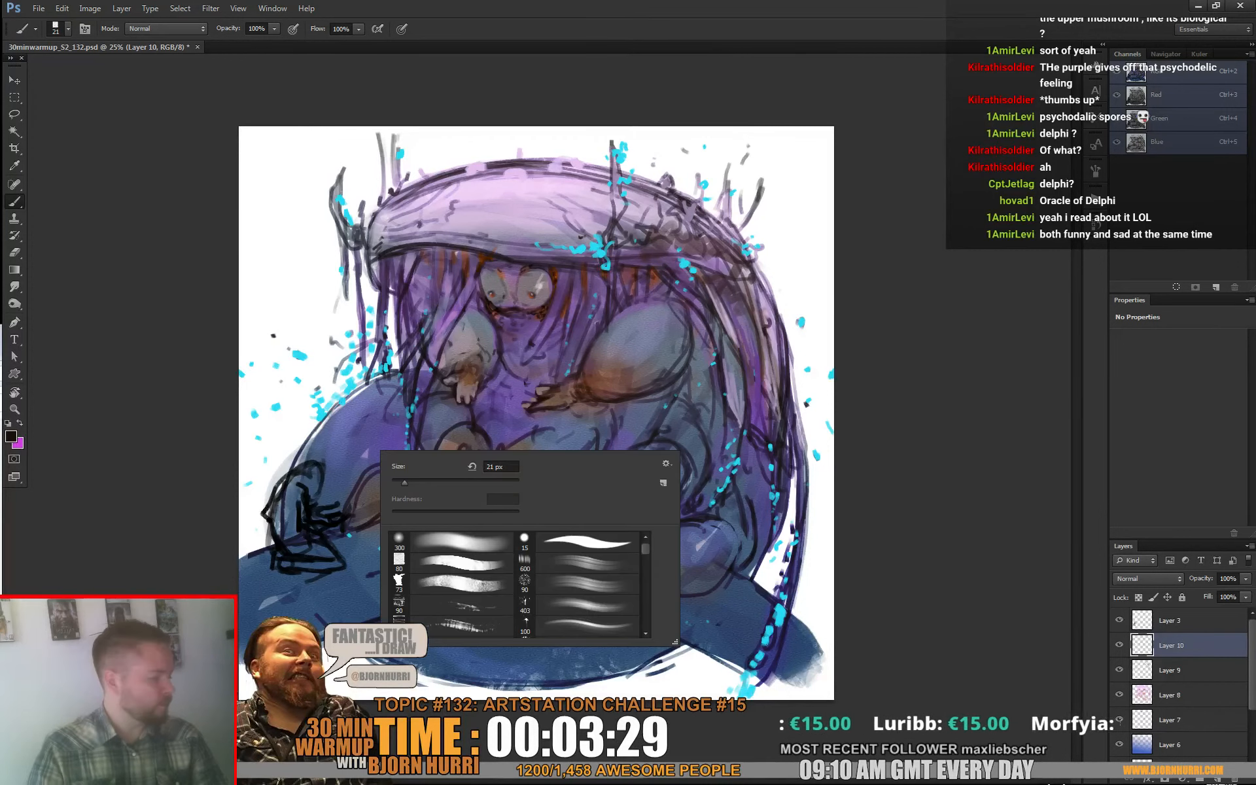
click(425, 482)
alt+click(327, 286)
alt+click(342, 295)
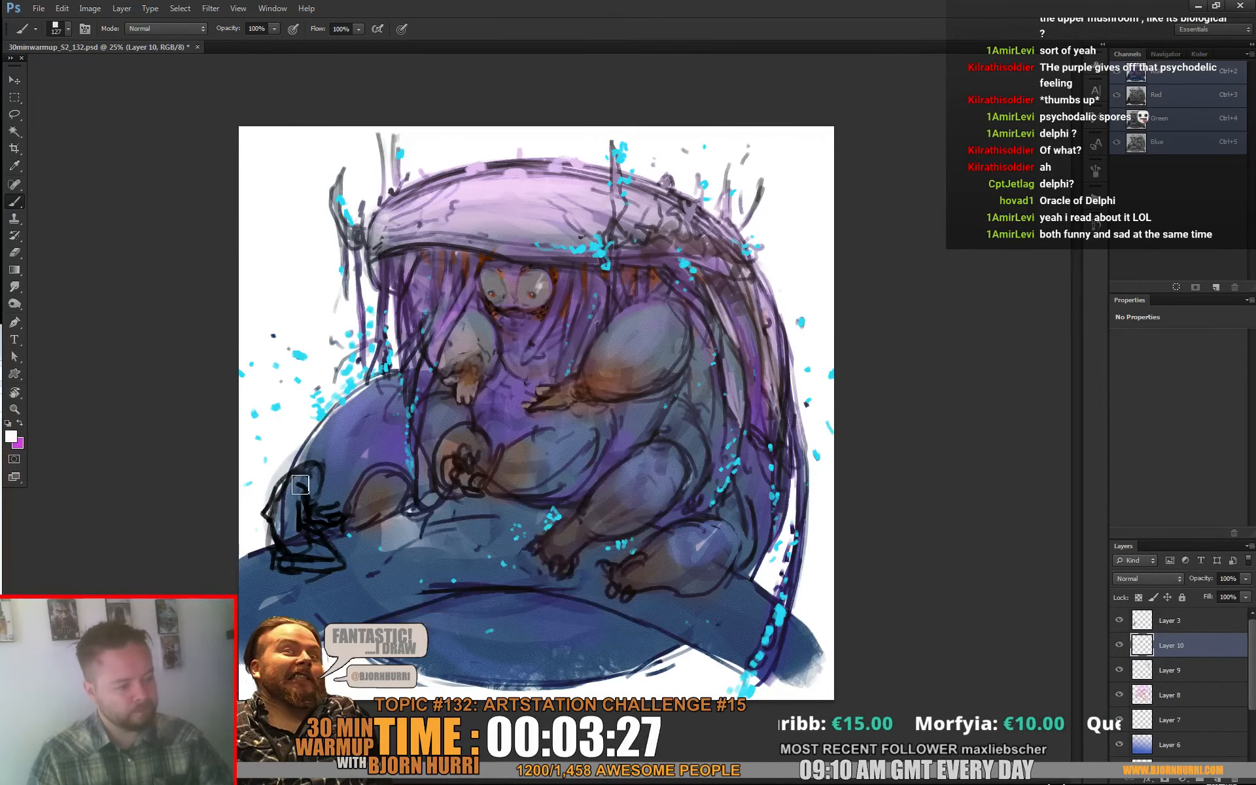
mouse_move(301, 477)
mouse_down()
mouse_move(294, 548)
mouse_move(295, 501)
mouse_move(308, 522)
mouse_move(335, 513)
mouse_move(312, 542)
mouse_move(330, 557)
mouse_move(308, 561)
mouse_move(285, 532)
mouse_move(324, 558)
mouse_move(297, 561)
mouse_move(330, 553)
mouse_move(289, 503)
mouse_move(295, 484)
mouse_move(308, 527)
mouse_move(314, 489)
mouse_up()
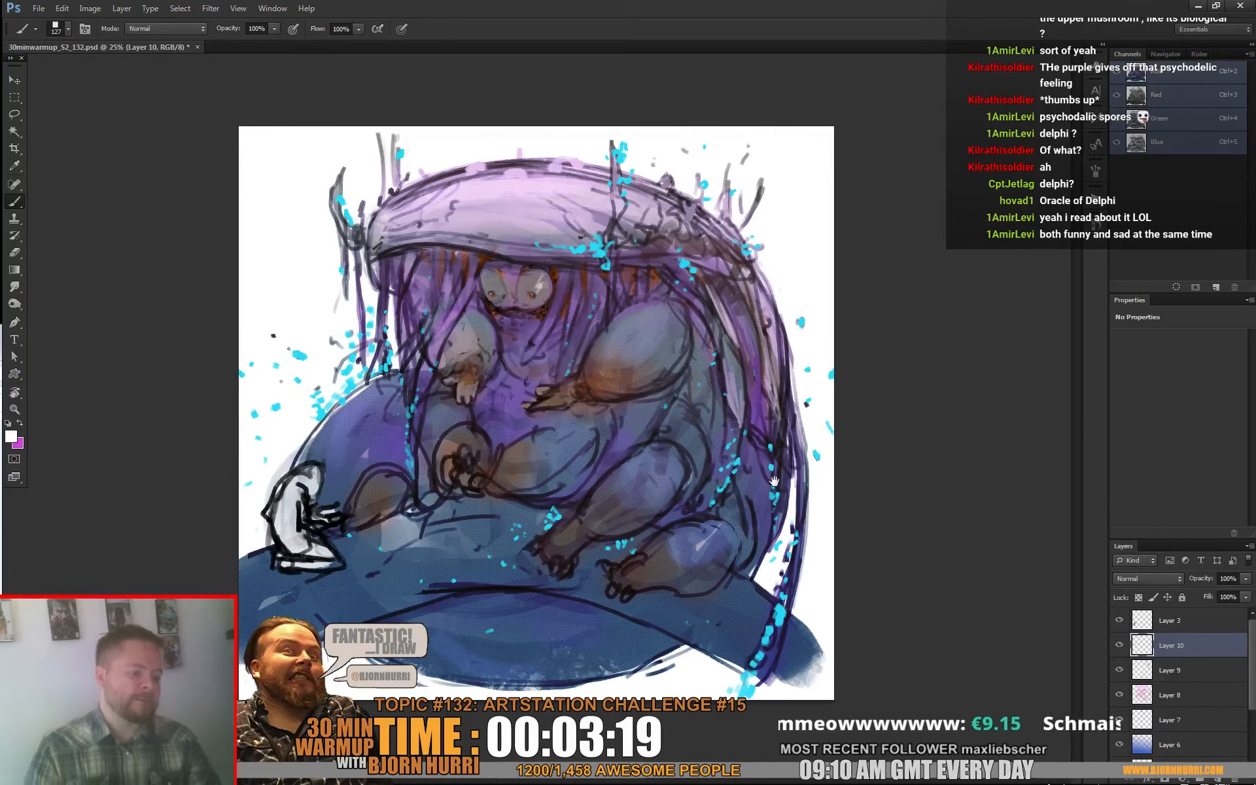
Step: Dab a white spot on the creature's raised front foot with a 39 px brush, and sample a dark purple from the belly
right_click(505, 471)
click(569, 504)
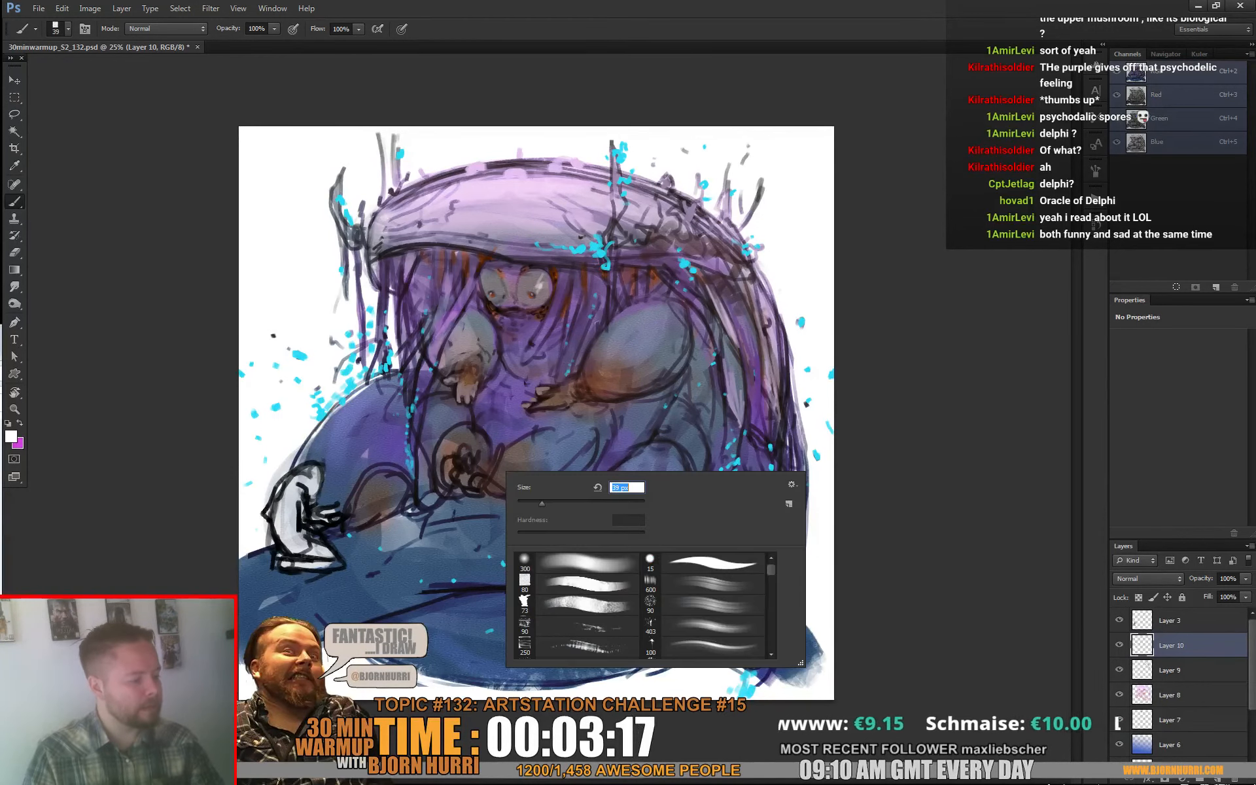
click(475, 468)
drag(466, 450, 469, 464)
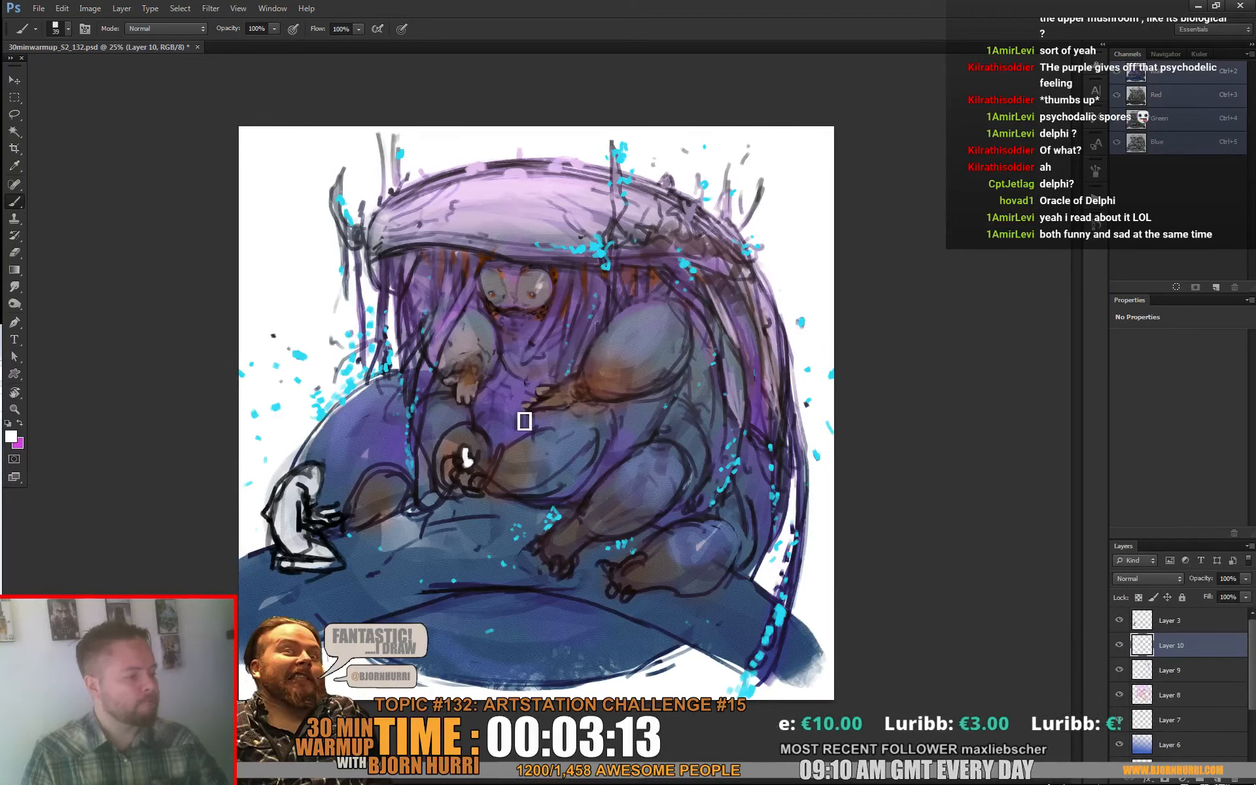
alt+click(544, 425)
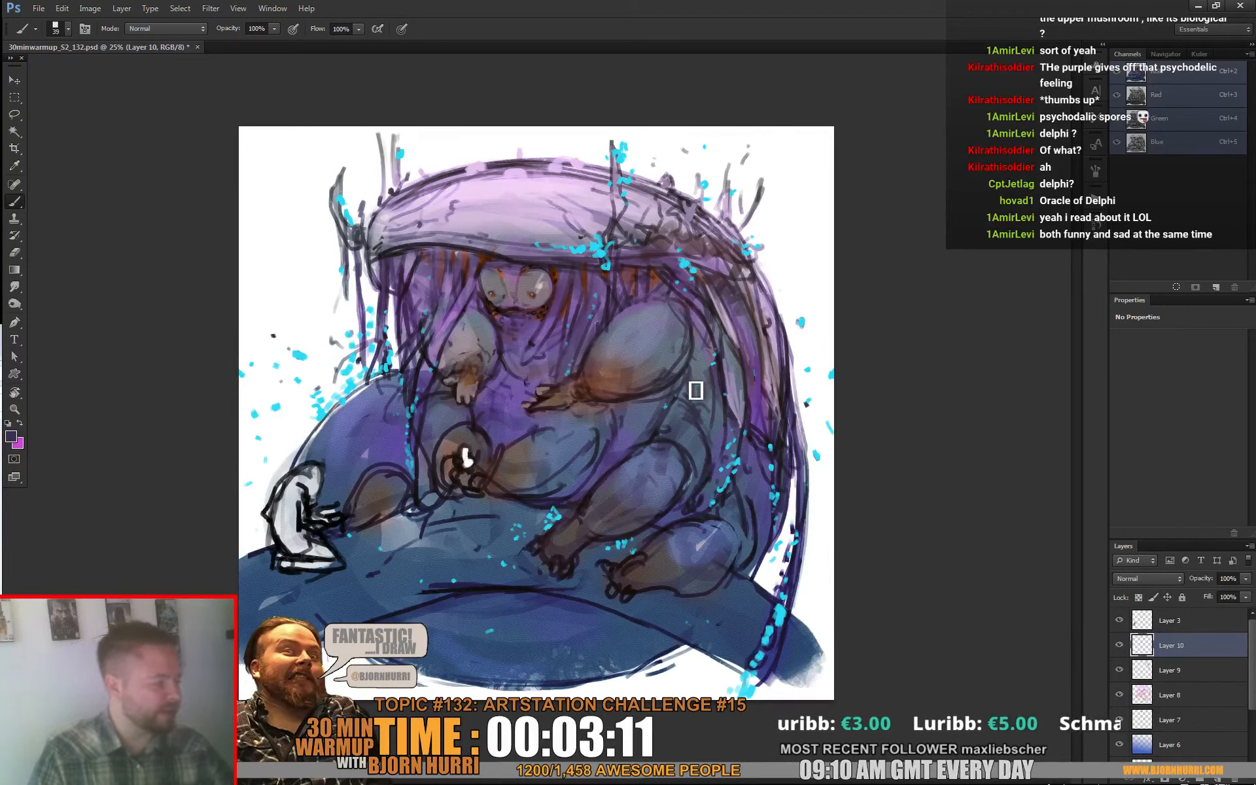
Step: Flip the canvas horizontally and touch up the belly beside the hand and the creature's legs and side with sampled dark purples
click(90, 8)
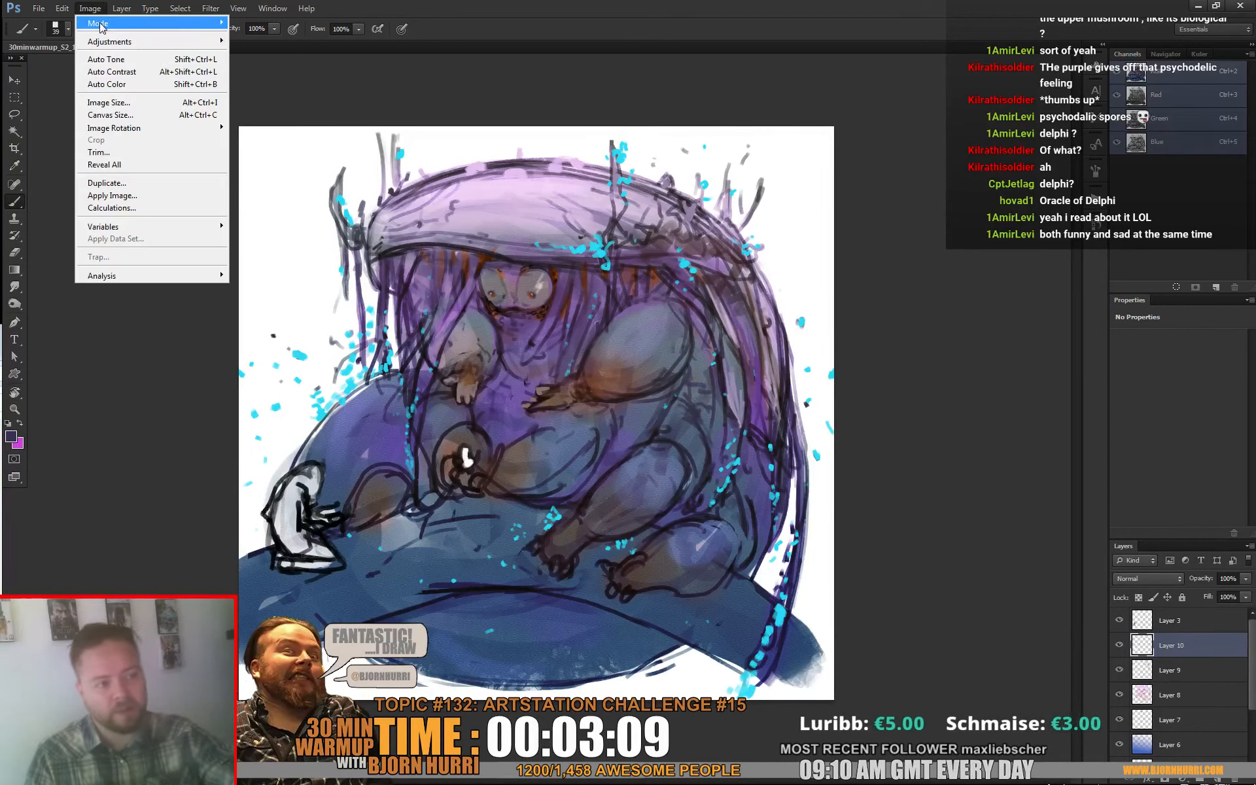
click(294, 181)
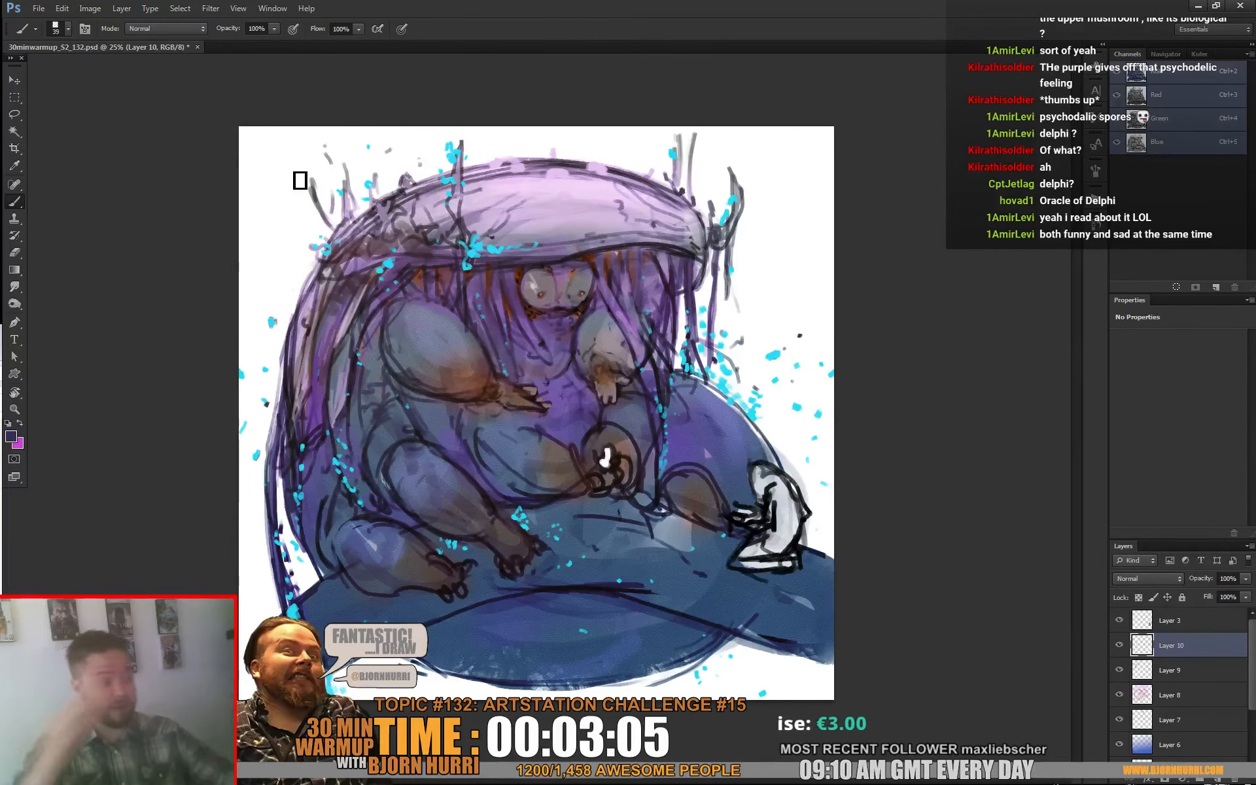
alt+click(549, 409)
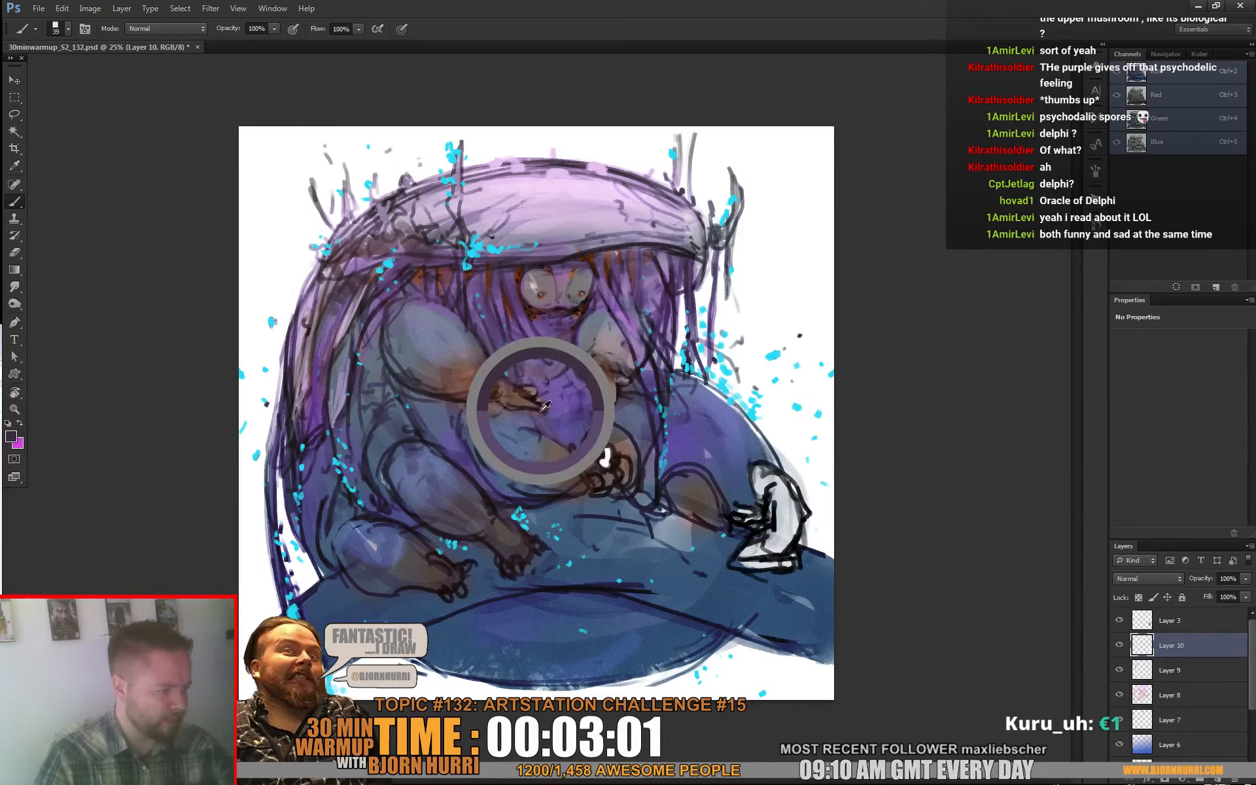
key(space)
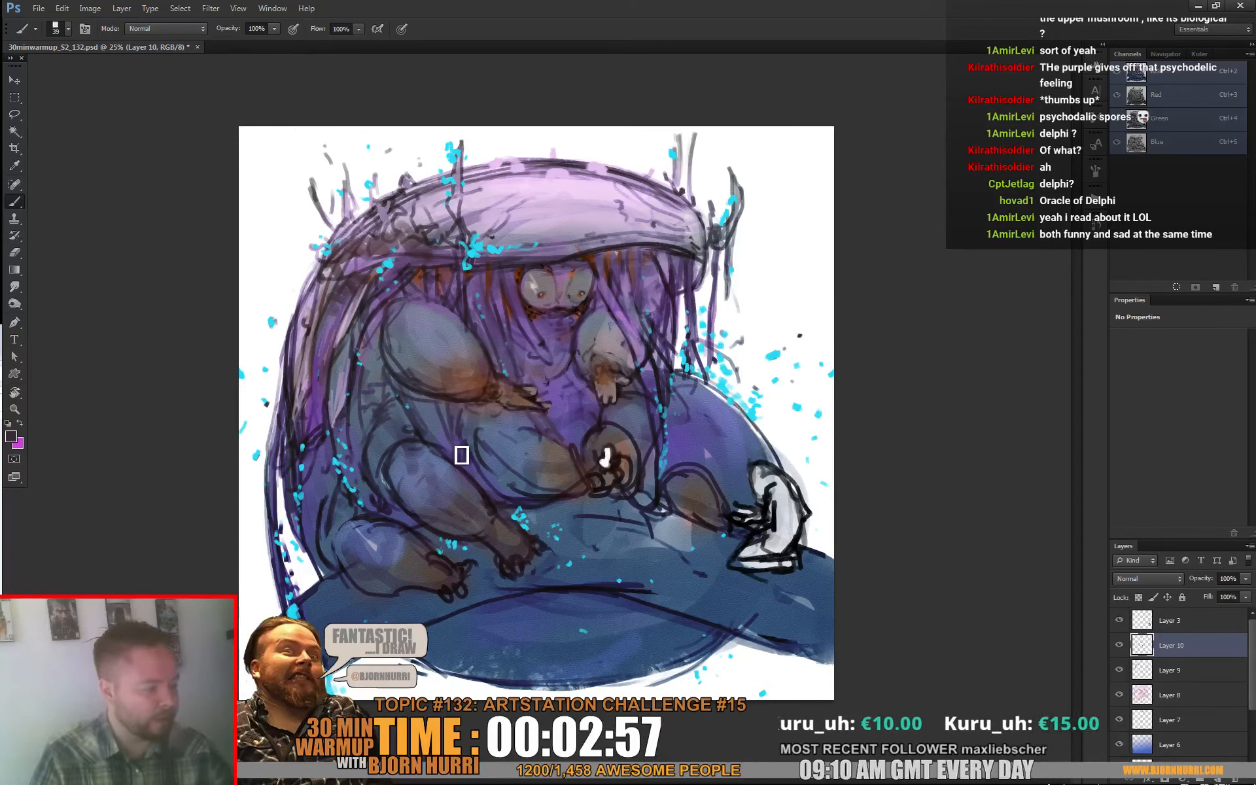
alt+click(458, 398)
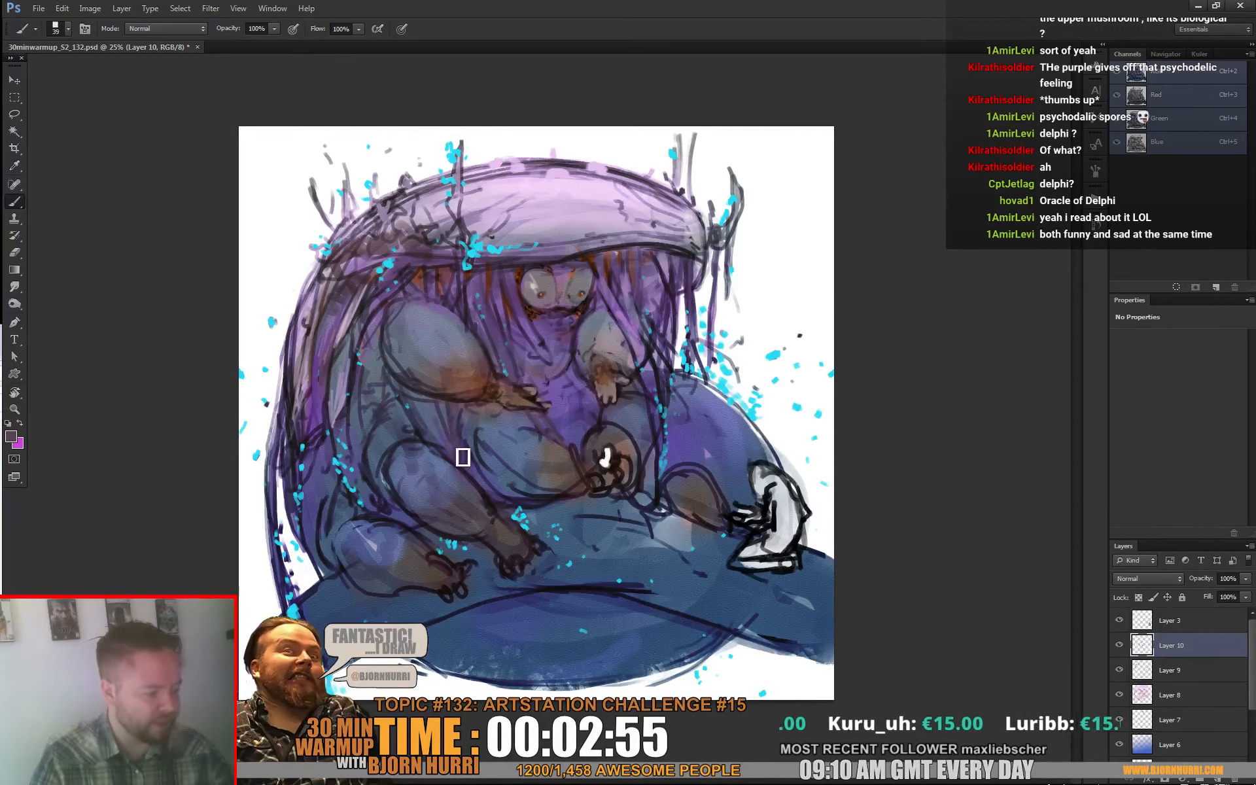
alt+click(332, 445)
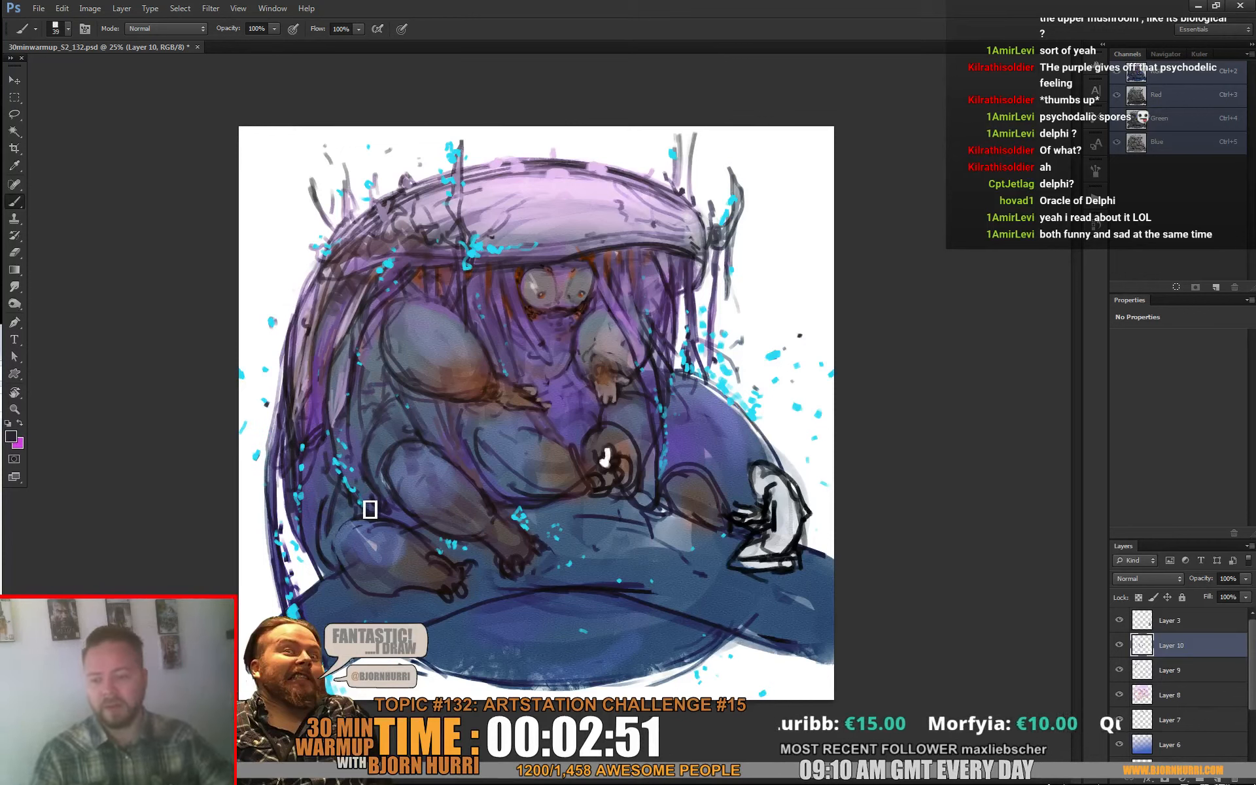
Step: Refine the knobbly growths and top edge of the hood with sampled grey, dark and pale purple tones
alt+click(429, 220)
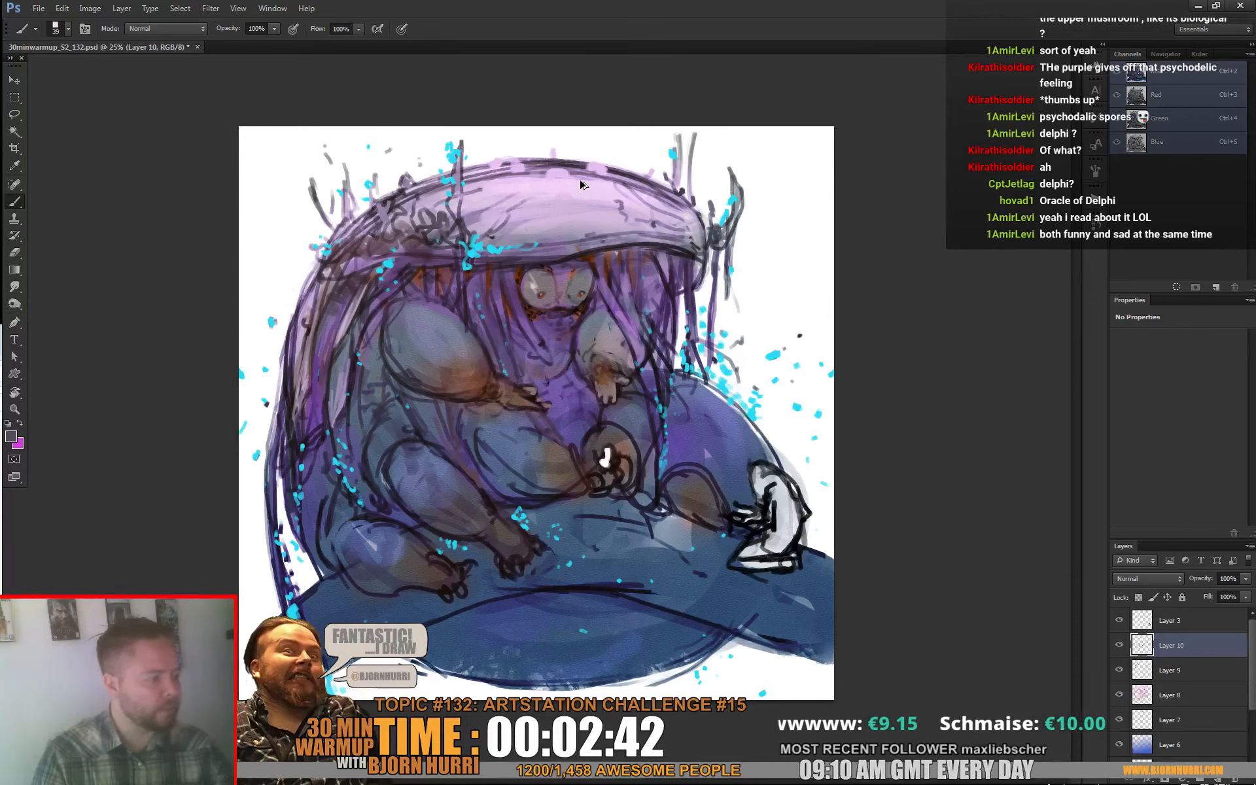
alt+click(553, 169)
alt+click(427, 279)
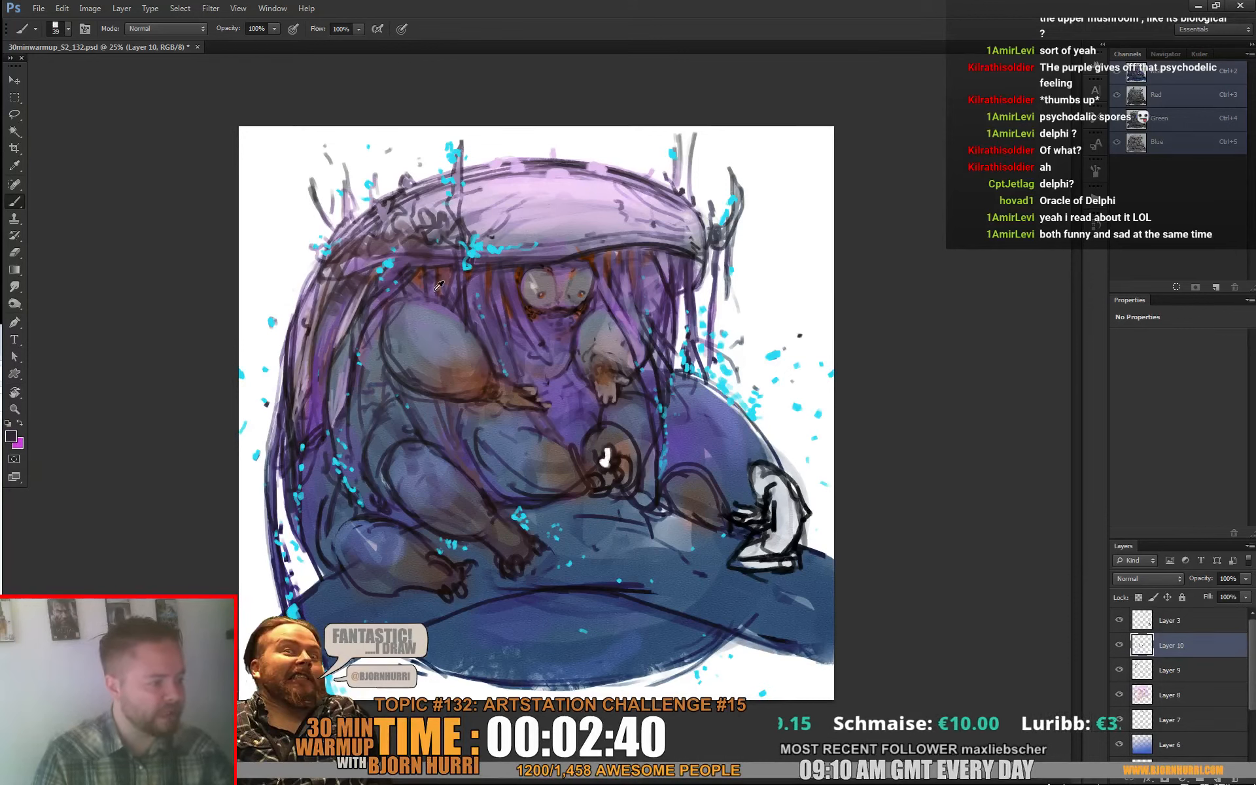
alt+click(435, 289)
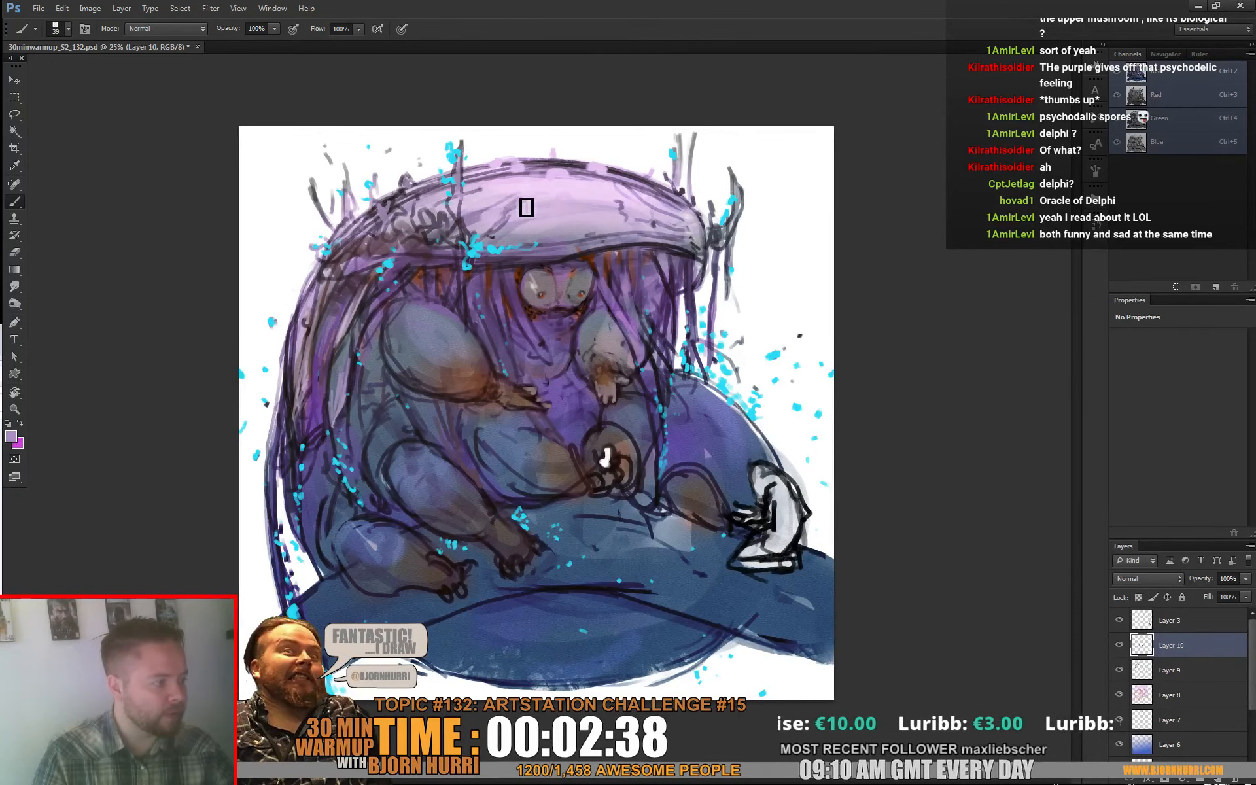
alt+click(515, 172)
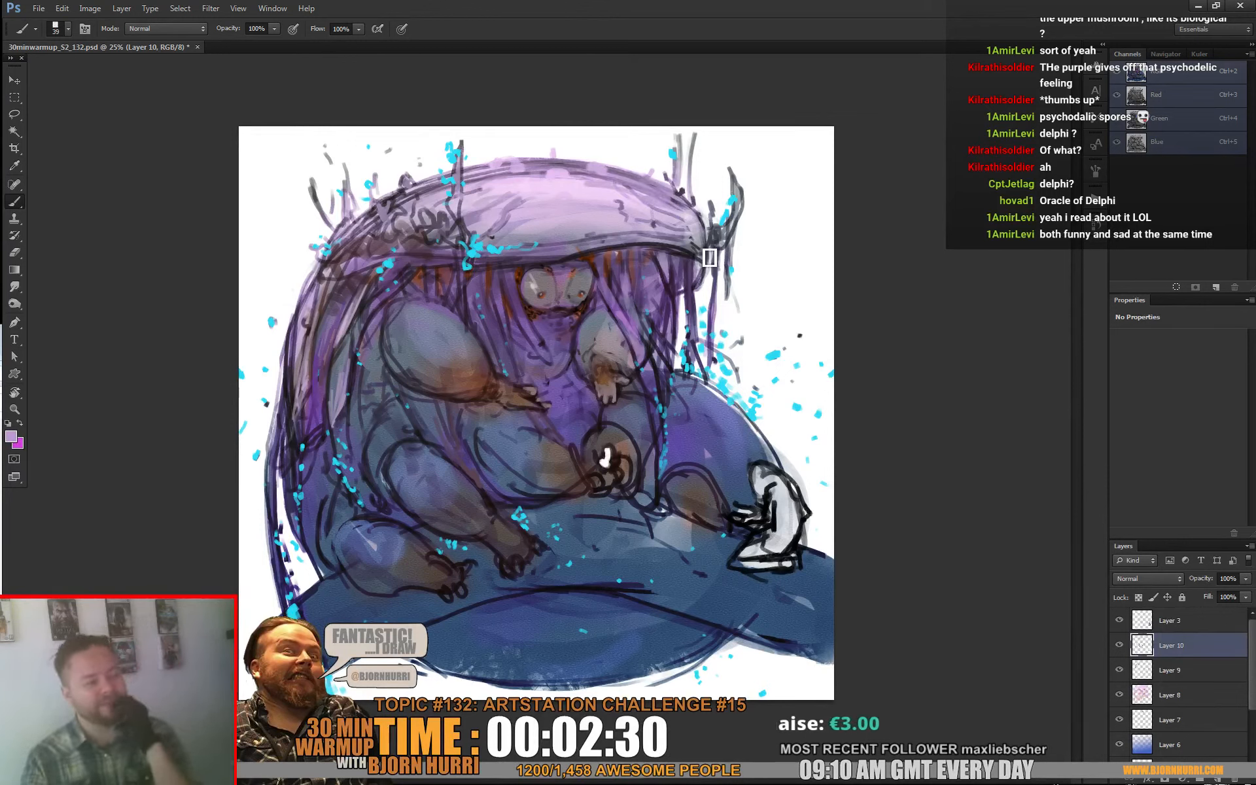
Step: Draw tall thin dark spikes beside the hood's rear end, and paint sampled blue at the lower edge of the ground below the strands
alt+click(409, 228)
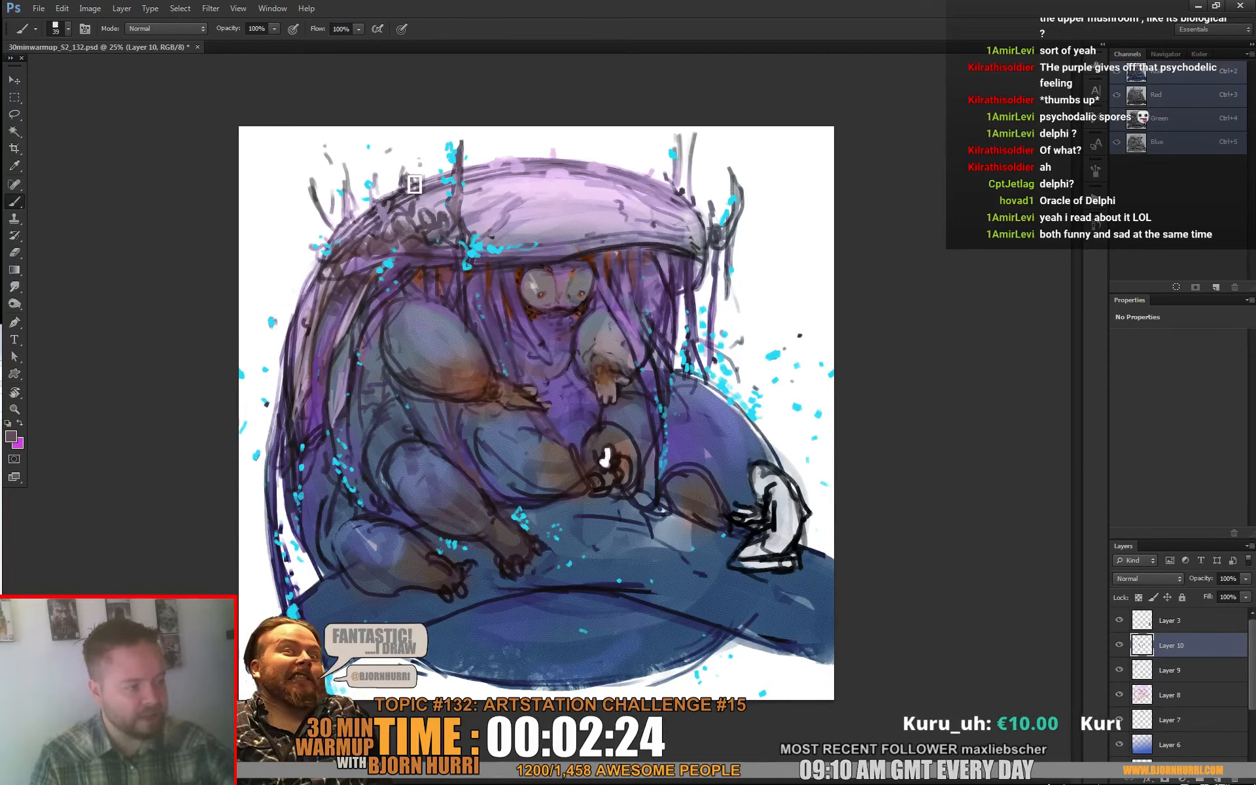
mouse_move(302, 148)
mouse_down()
mouse_move(311, 281)
mouse_move(323, 272)
mouse_move(311, 261)
mouse_move(296, 288)
mouse_up()
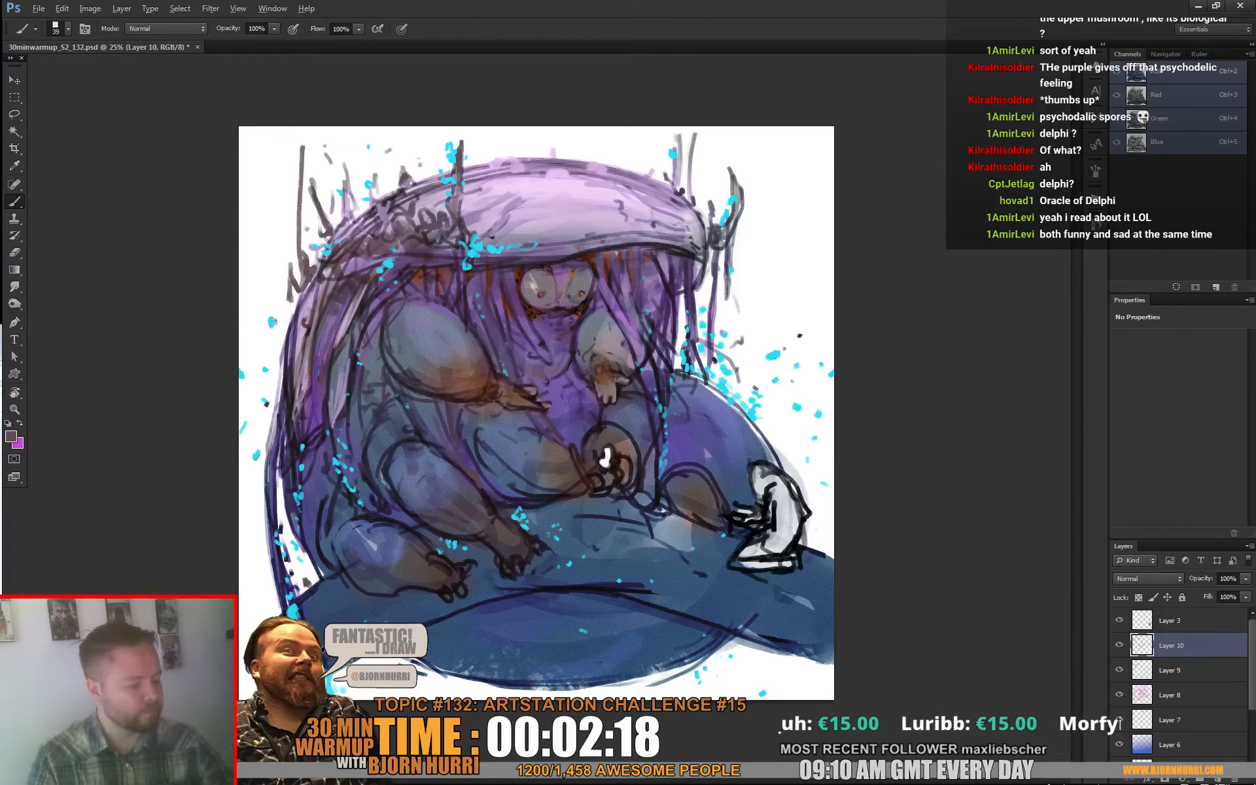
alt+click(326, 657)
drag(329, 672, 344, 695)
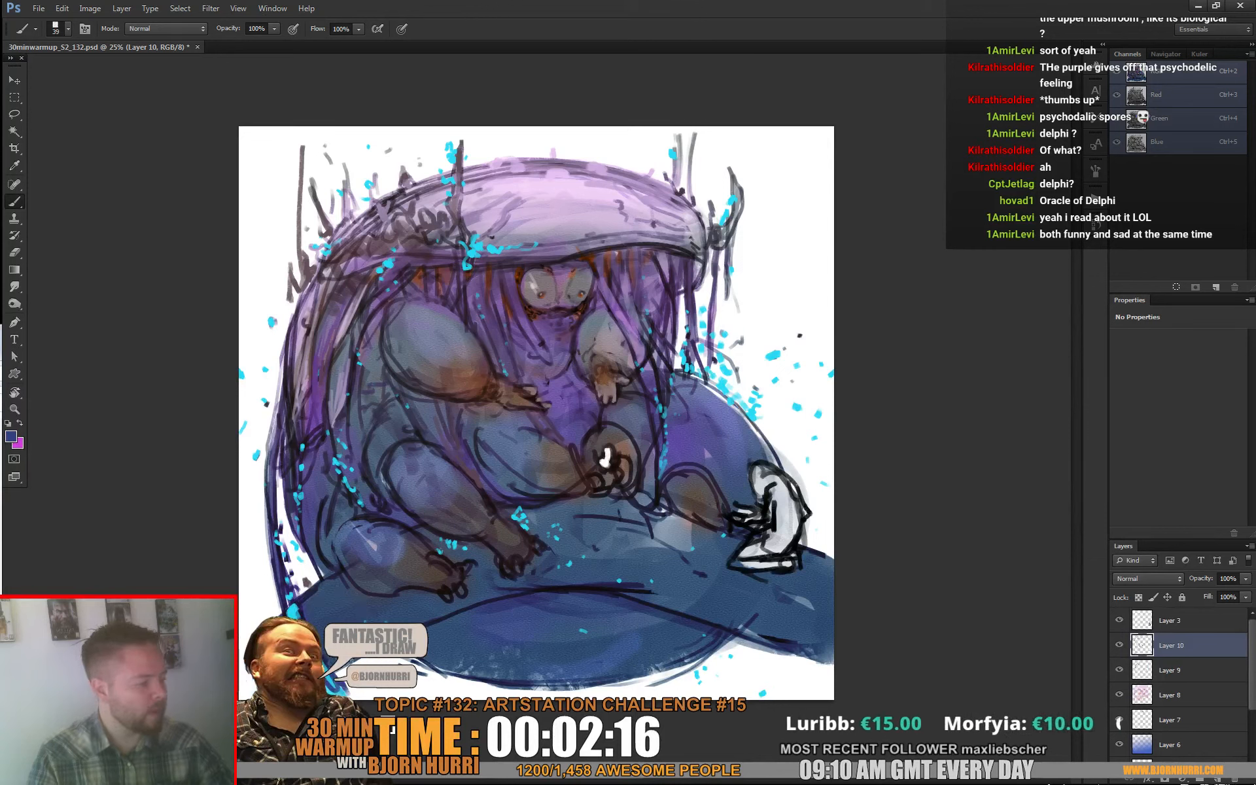
Step: Shade the underside of the blue ground with sampled dark strokes using a 154 px textured brush, and touch up the strands' lower end
mouse_move(542, 695)
mouse_down()
mouse_move(734, 648)
mouse_move(625, 684)
mouse_up()
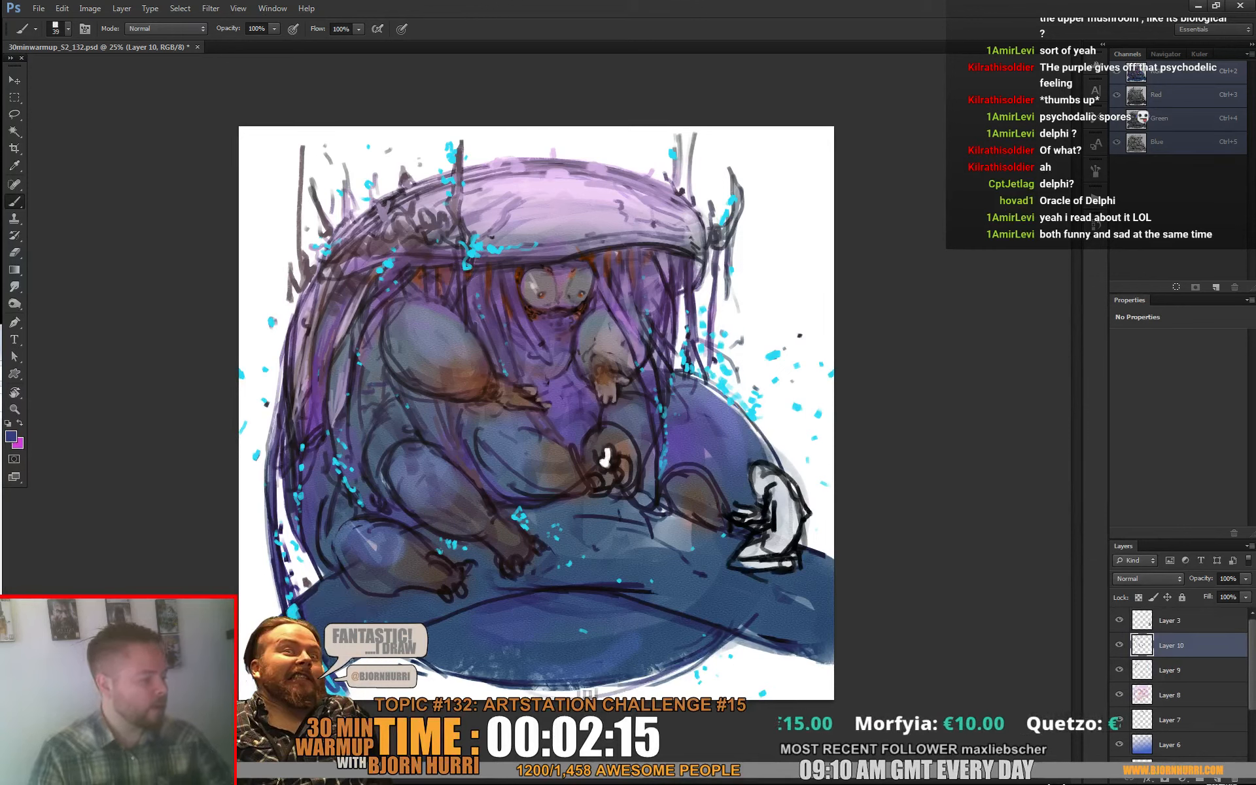
alt+click(723, 396)
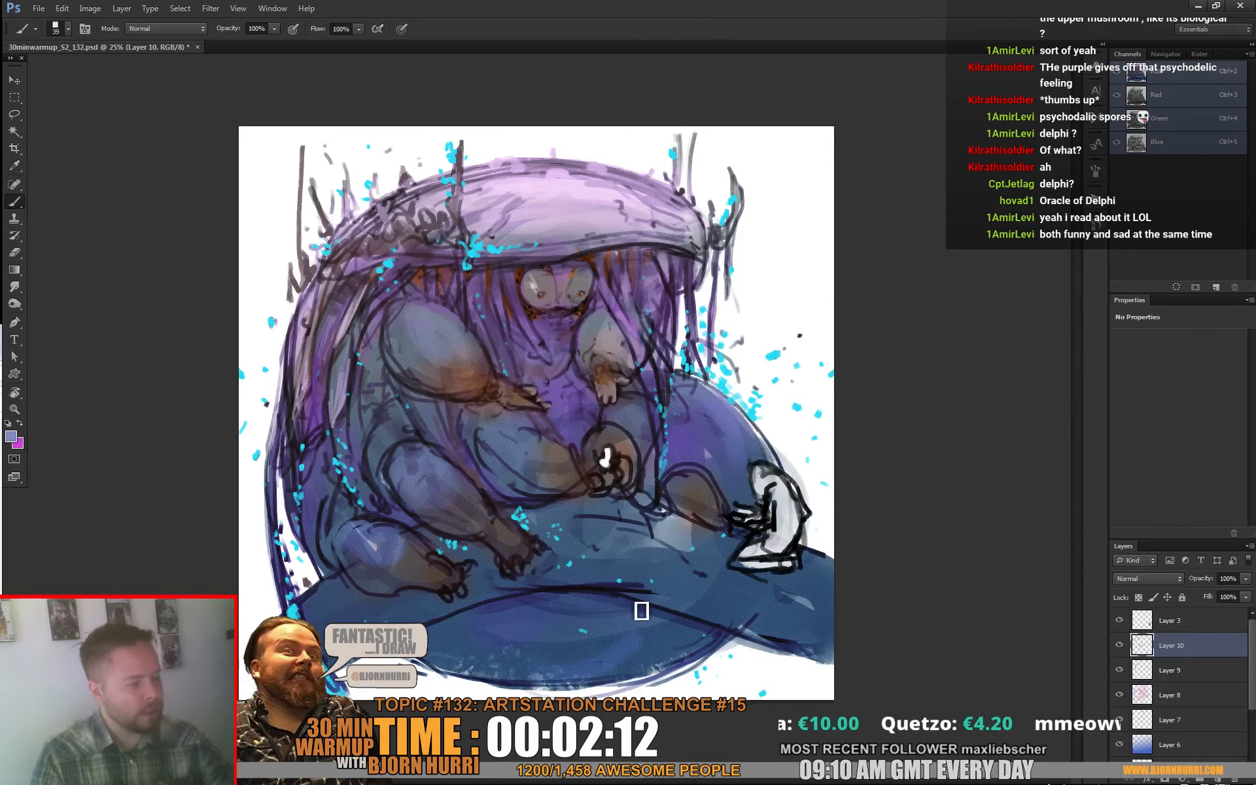
right_click(666, 581)
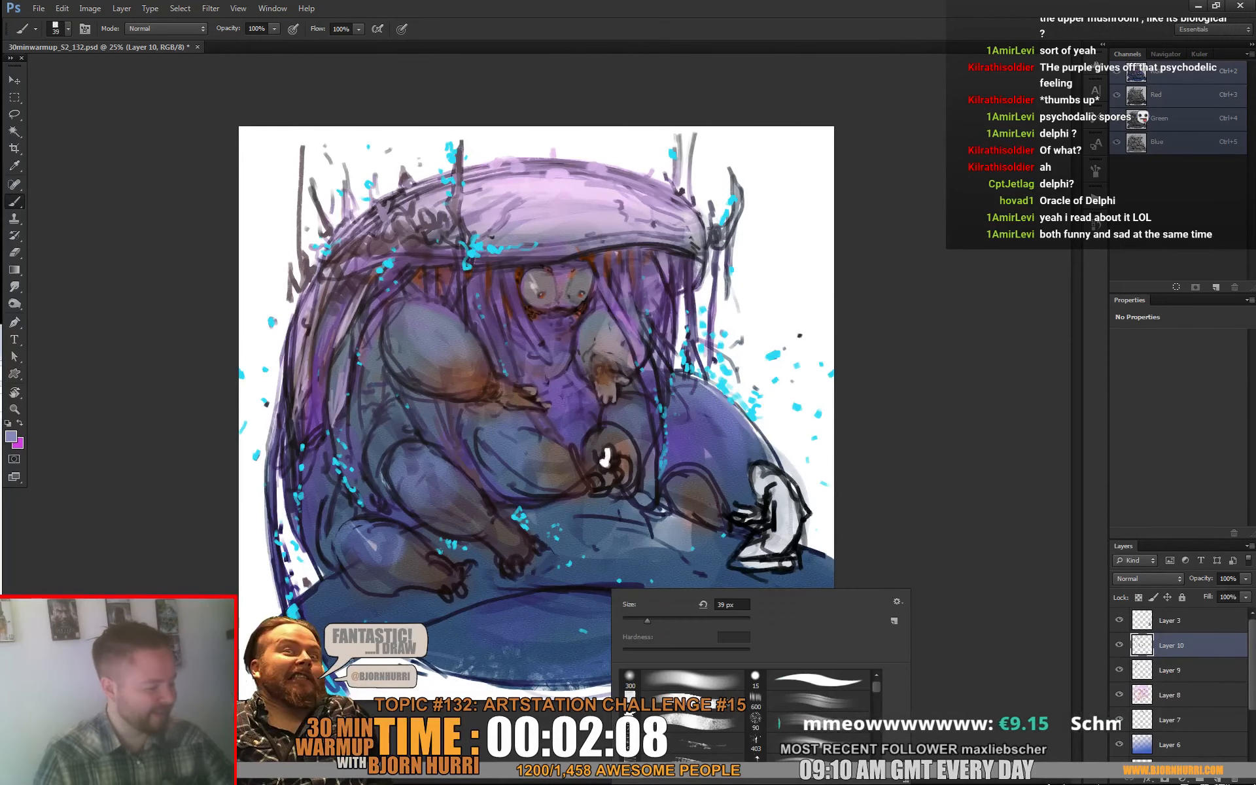
click(700, 723)
click(654, 620)
alt+click(538, 635)
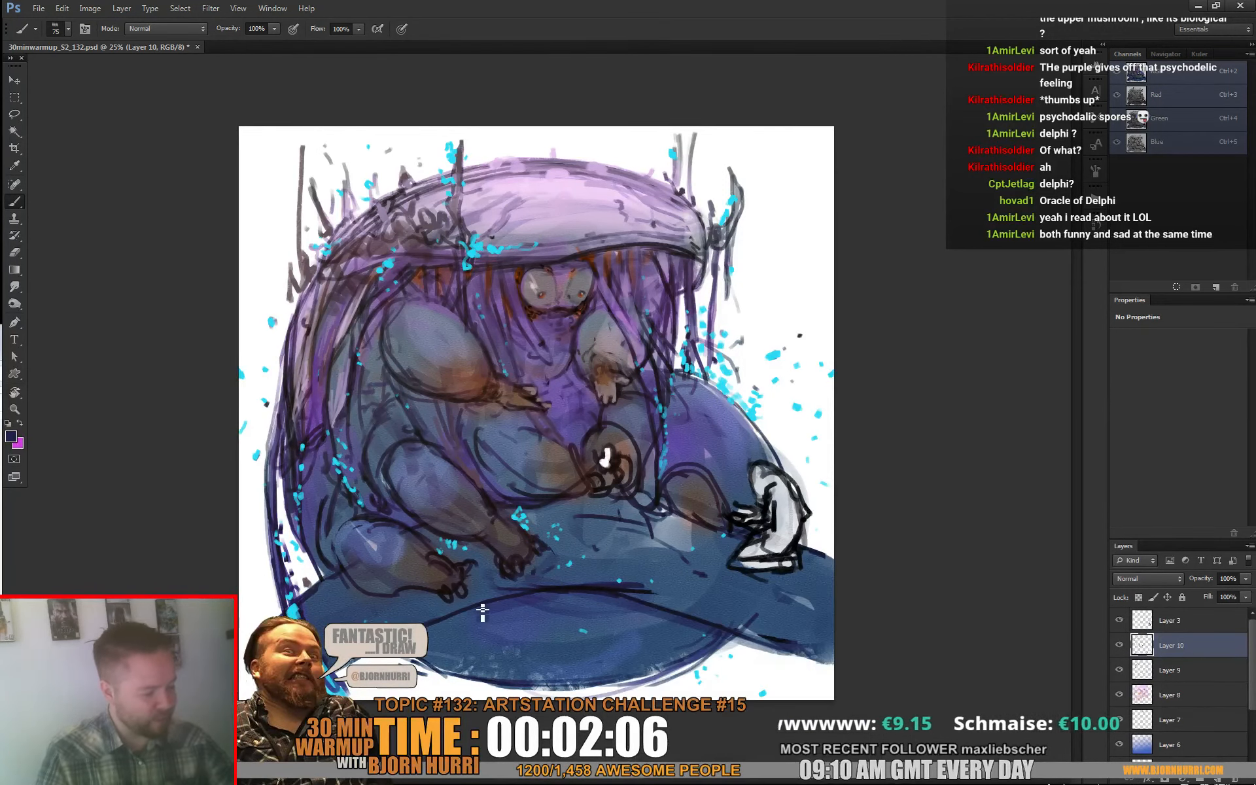
right_click(497, 651)
key(Return)
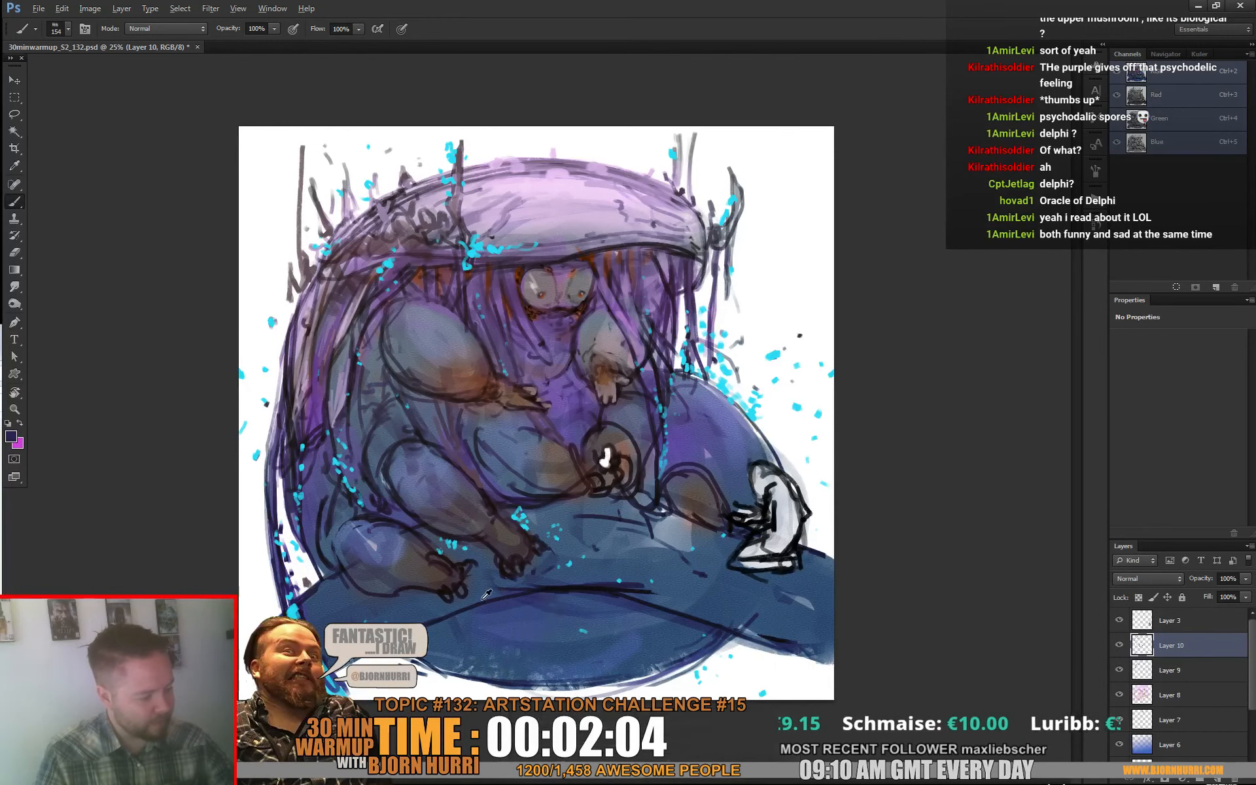
mouse_move(444, 644)
mouse_down()
mouse_move(494, 673)
mouse_move(476, 647)
mouse_move(483, 630)
mouse_move(536, 672)
mouse_move(530, 656)
mouse_move(562, 671)
mouse_move(565, 653)
mouse_move(641, 667)
mouse_move(629, 649)
mouse_move(713, 640)
mouse_up()
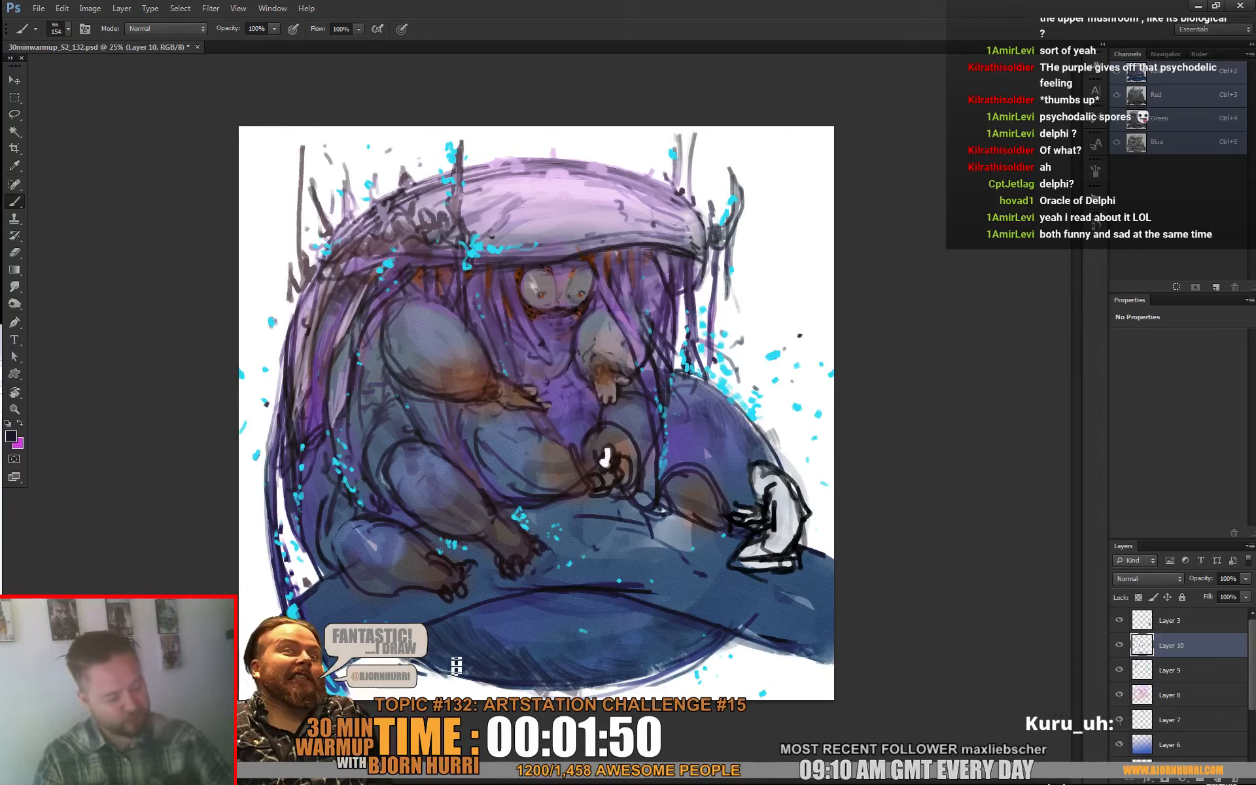
drag(321, 577, 314, 543)
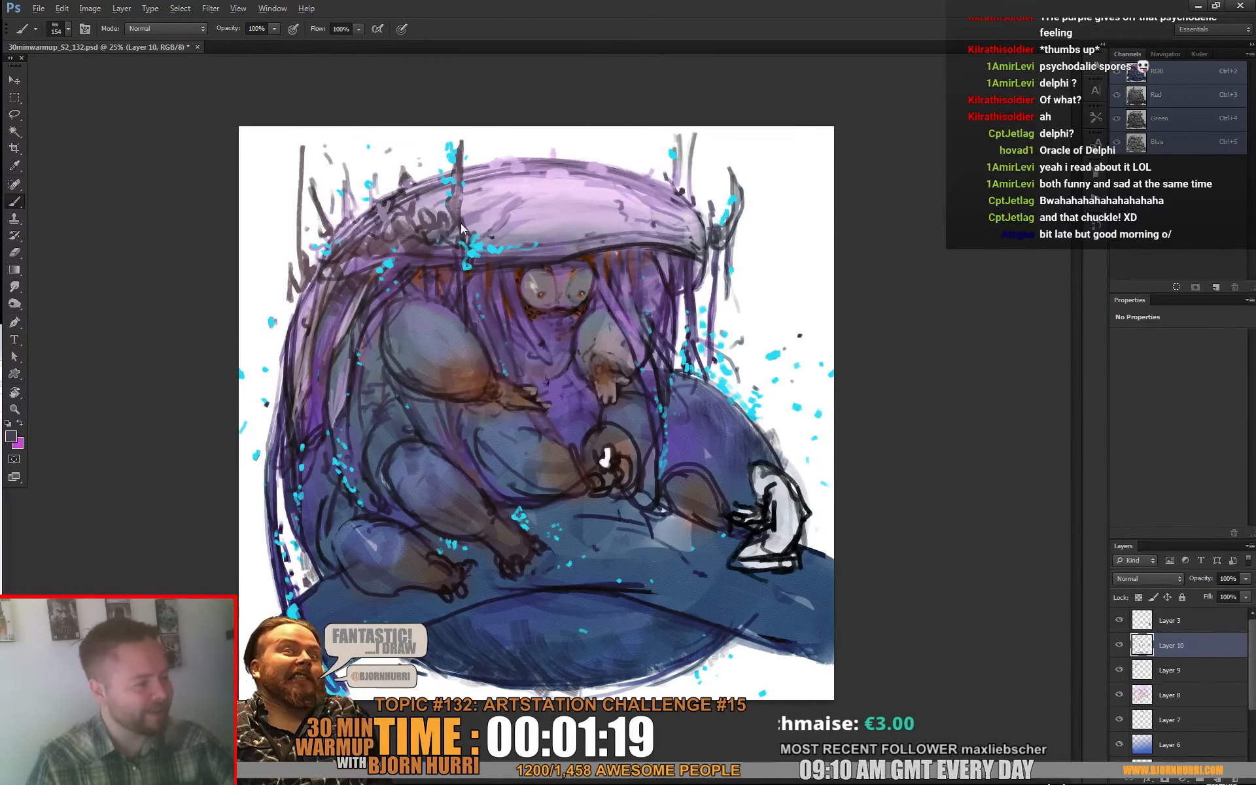
Step: Reduce the textured brush to 45 px, switch to the tapered brush at 40 px, and stroke sampled grey on the creature's rear strands
right_click(535, 255)
key(Return)
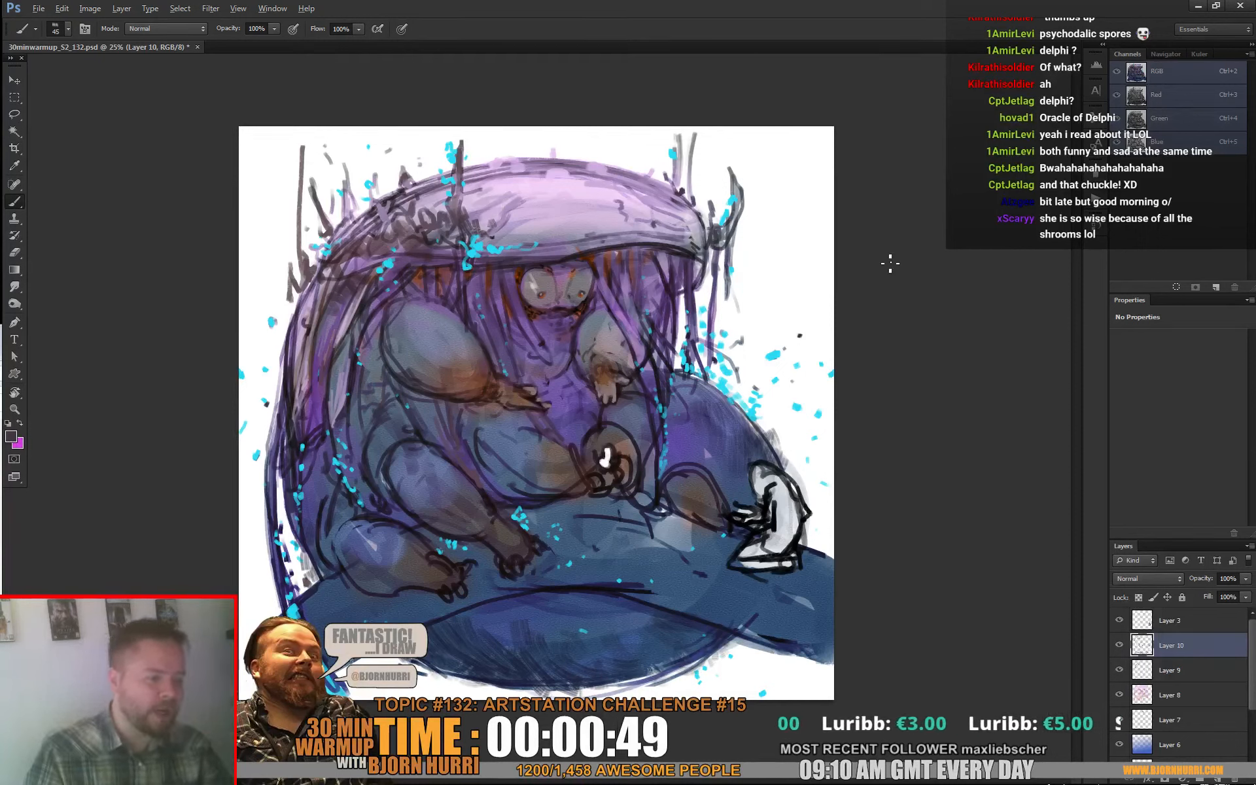
alt+click(343, 400)
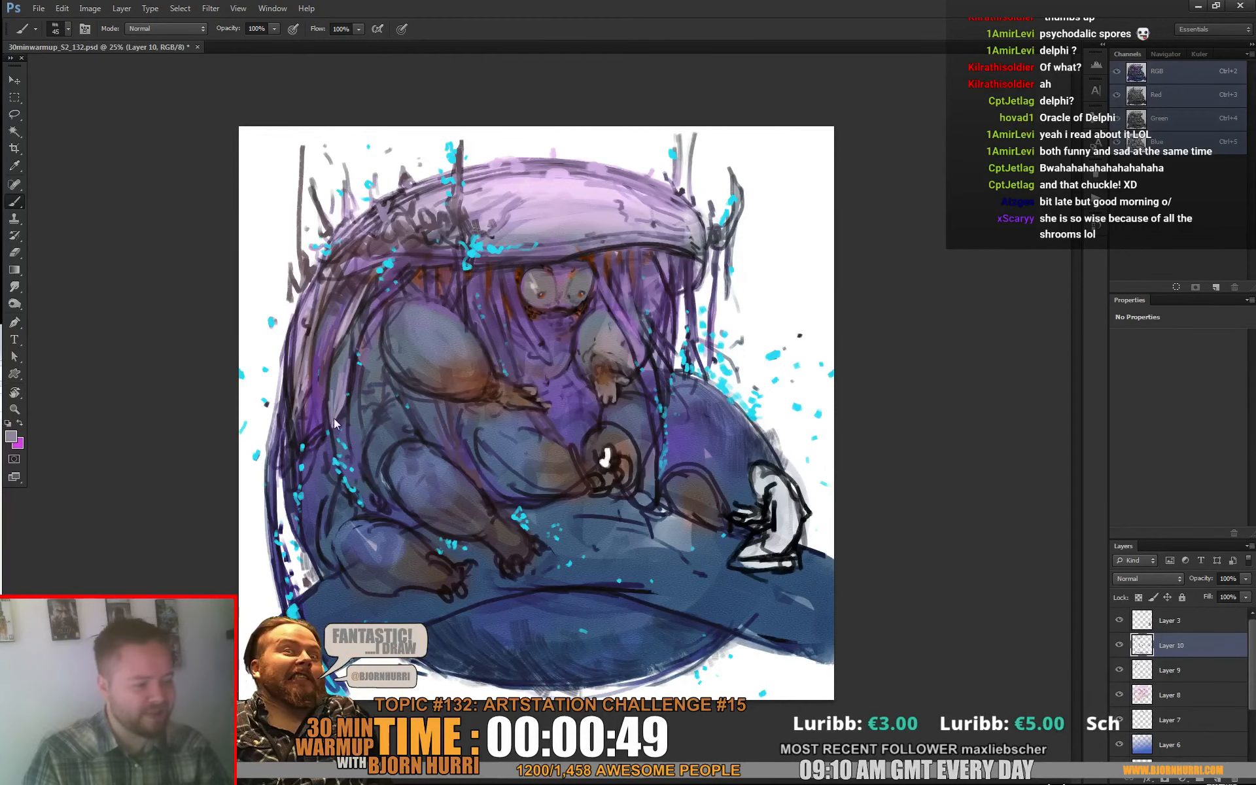
right_click(319, 459)
click(523, 629)
double_click(439, 469)
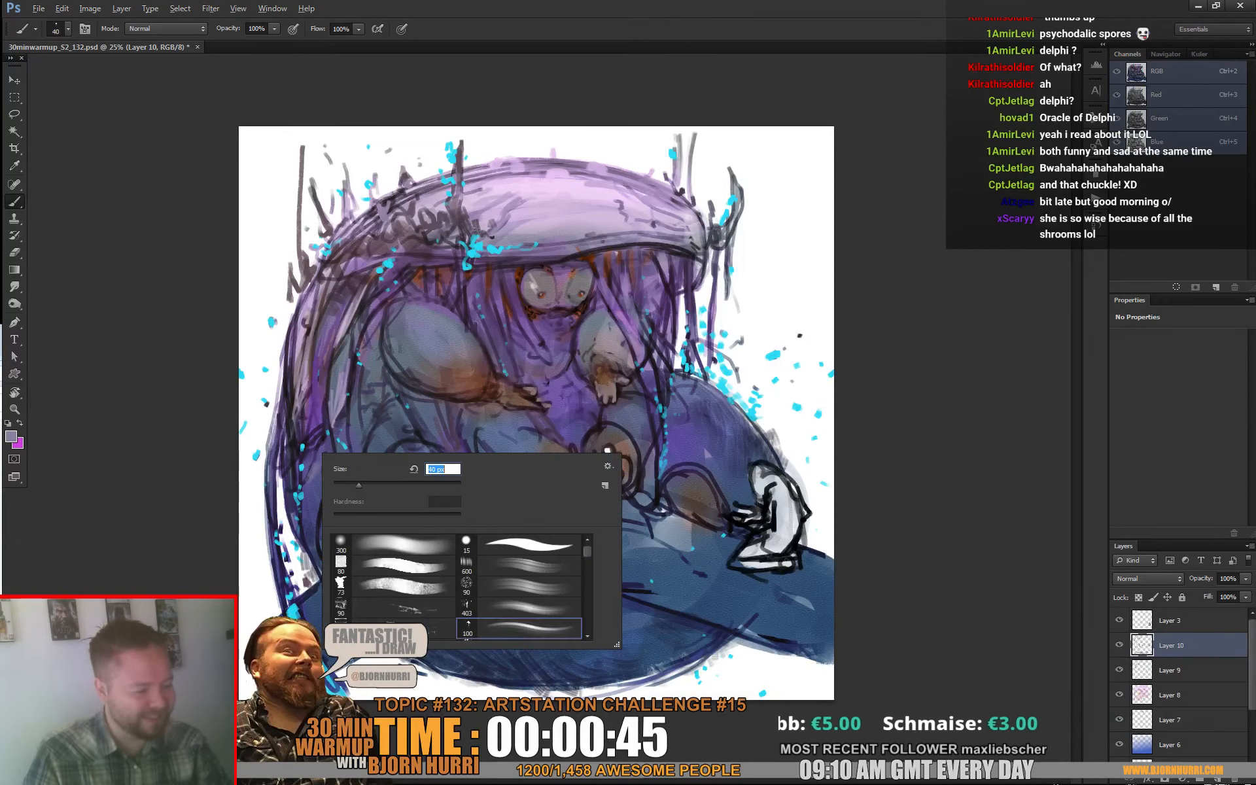
text(40)
key(Return)
mouse_move(319, 462)
mouse_down()
mouse_move(328, 448)
mouse_move(316, 477)
mouse_up()
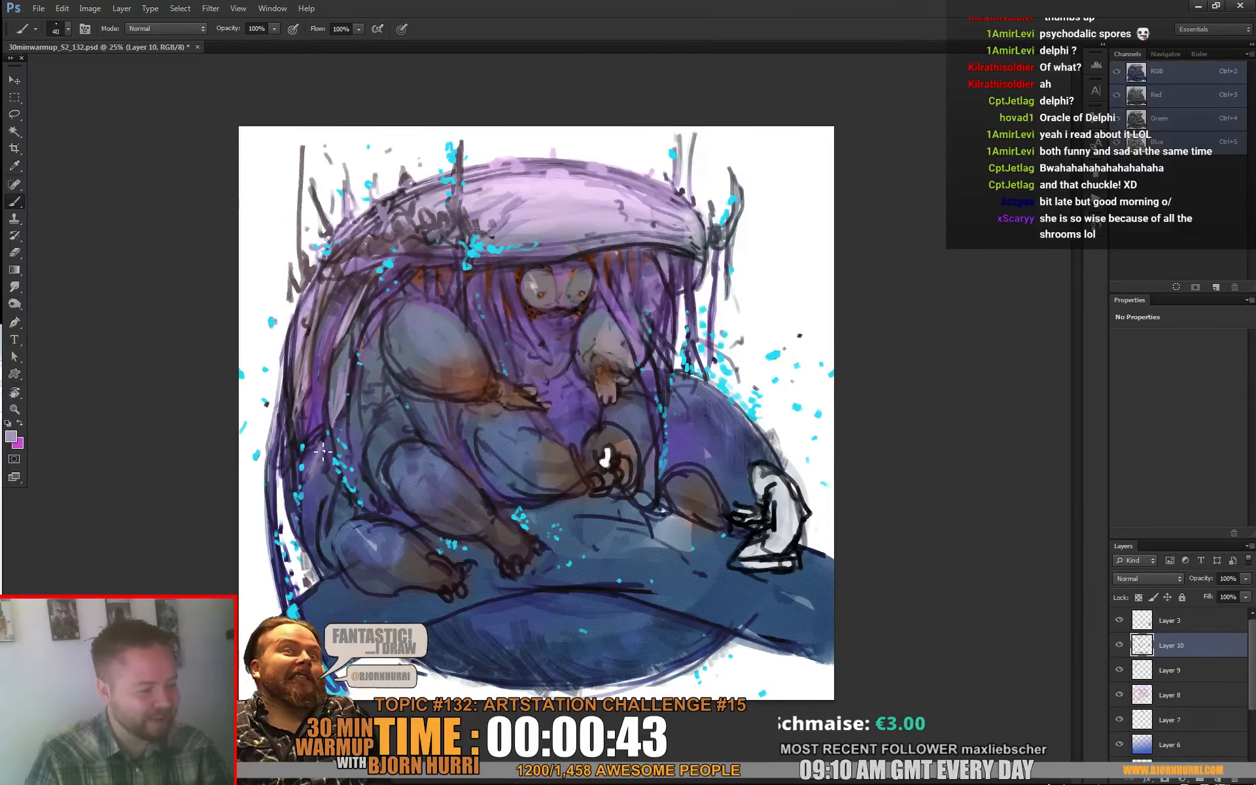
Step: Refine the hanging strands behind the upper arm and under the hood's front edge with lines in sampled dark and pale tones
alt+click(324, 416)
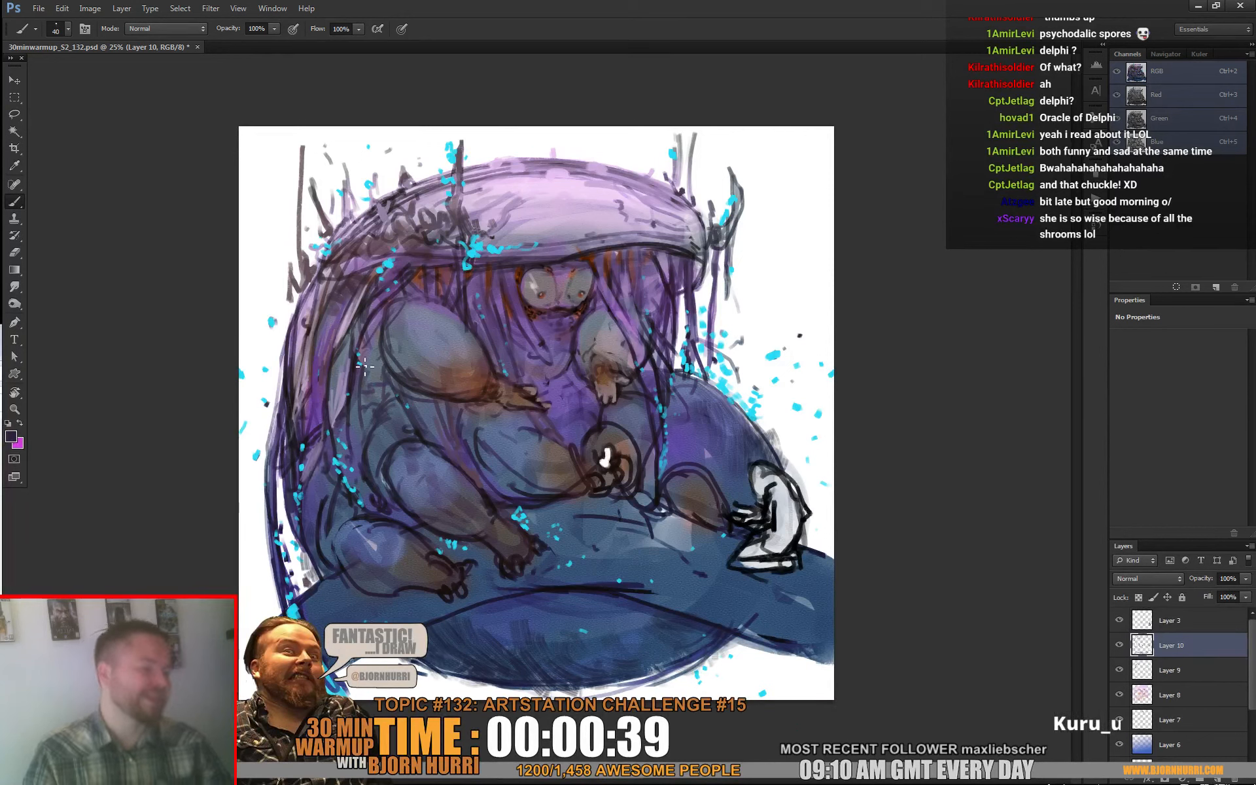
alt+click(347, 398)
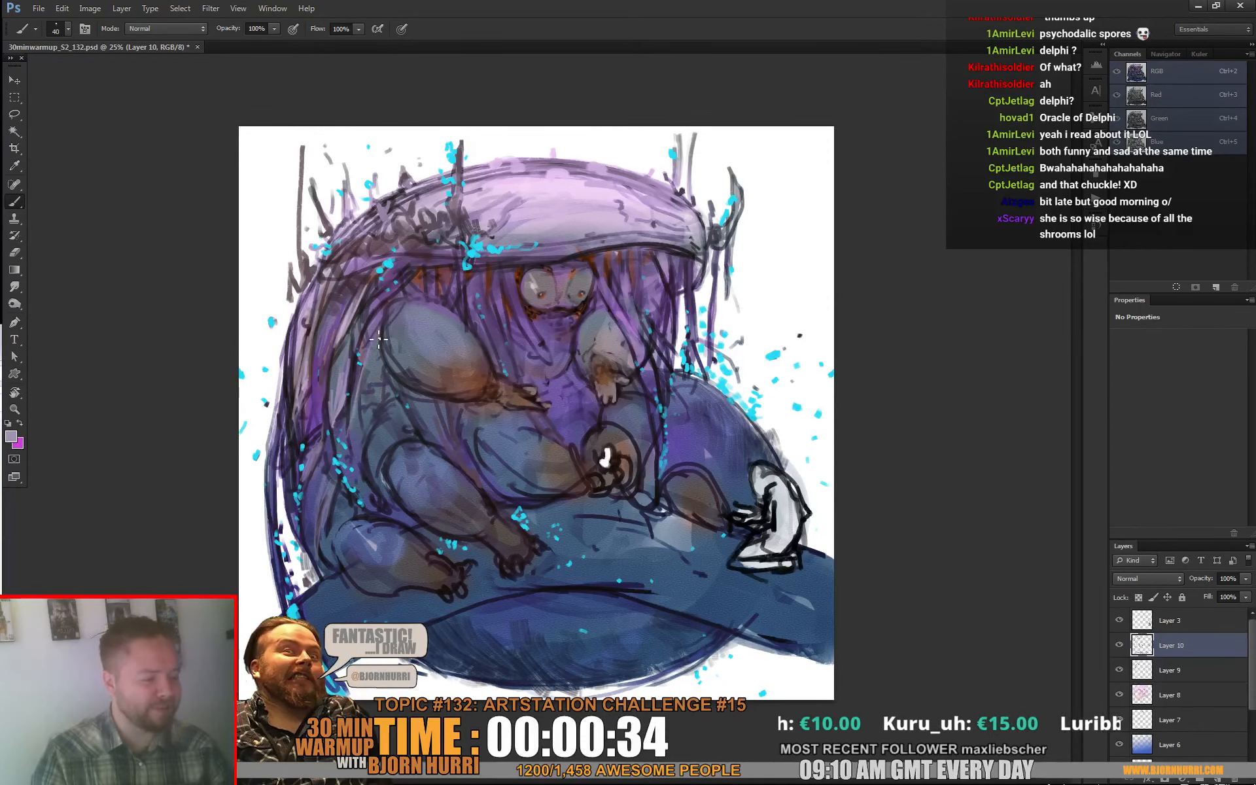
key(alt)
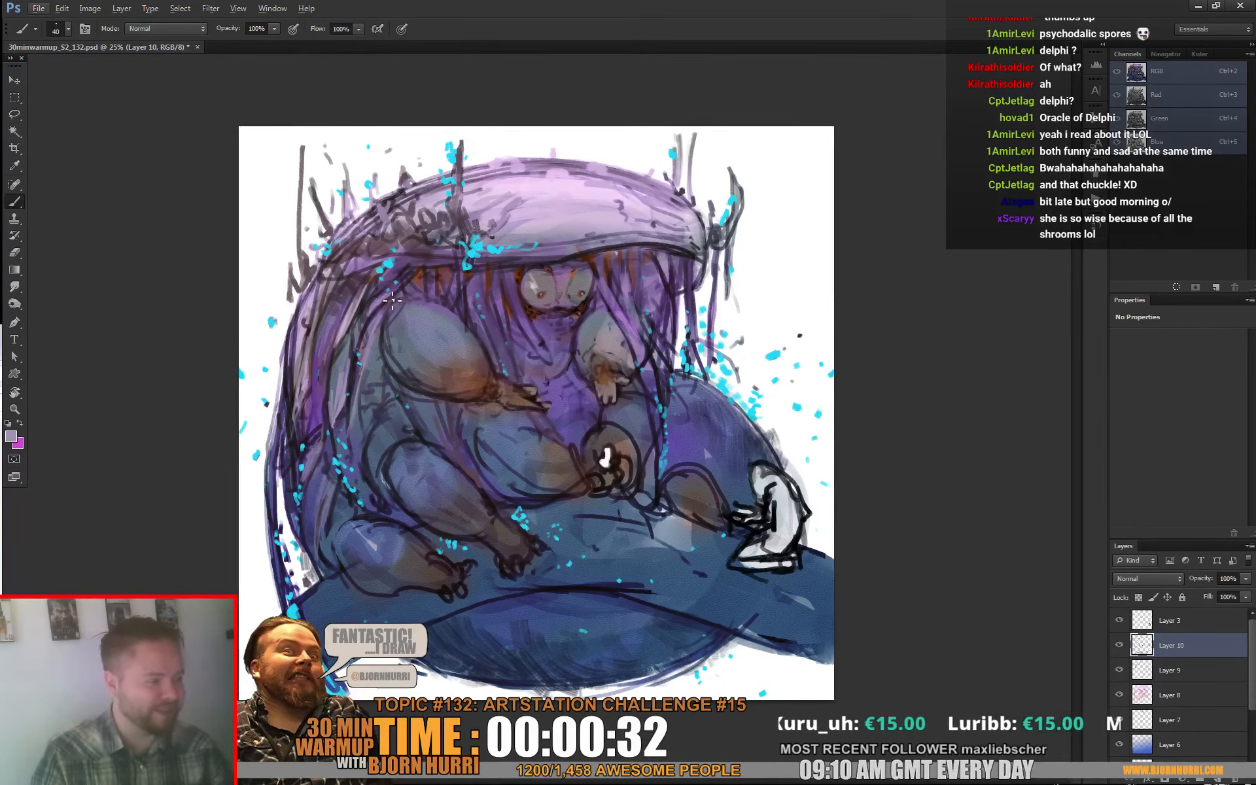
alt+click(403, 269)
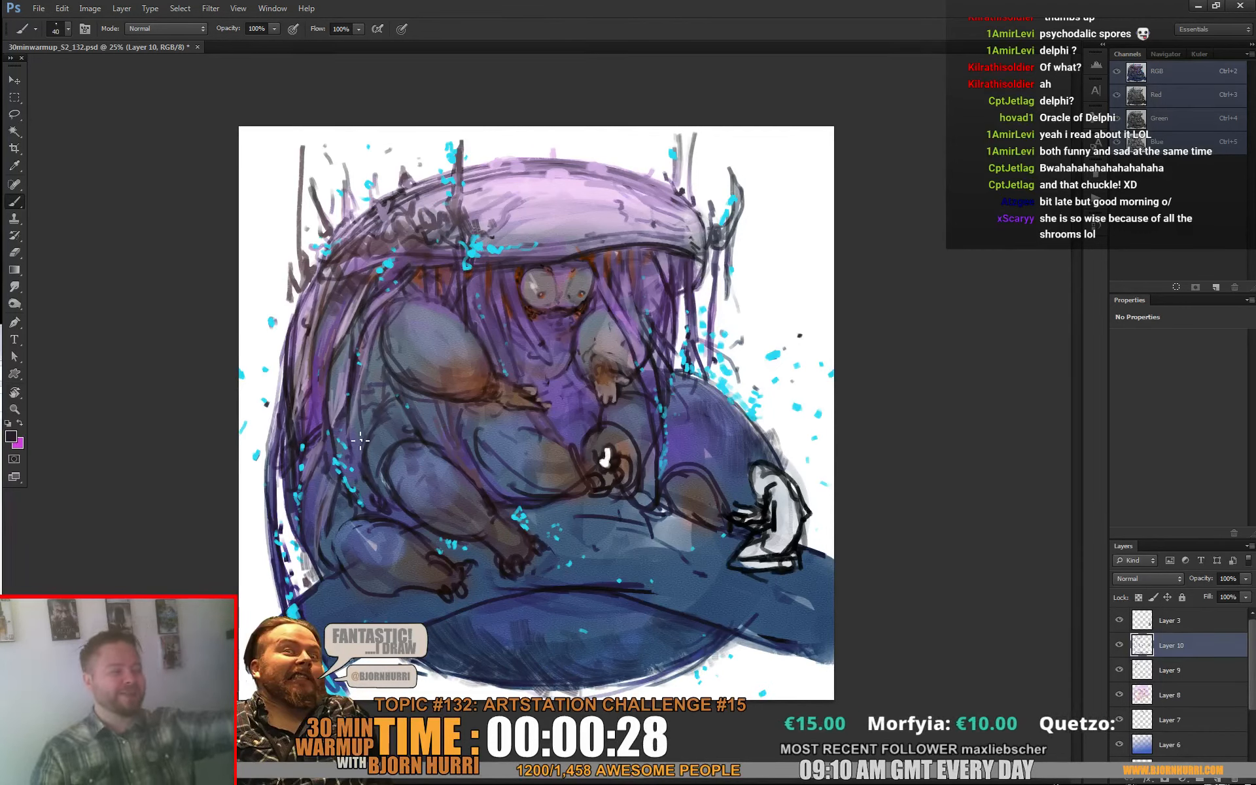
alt+click(662, 274)
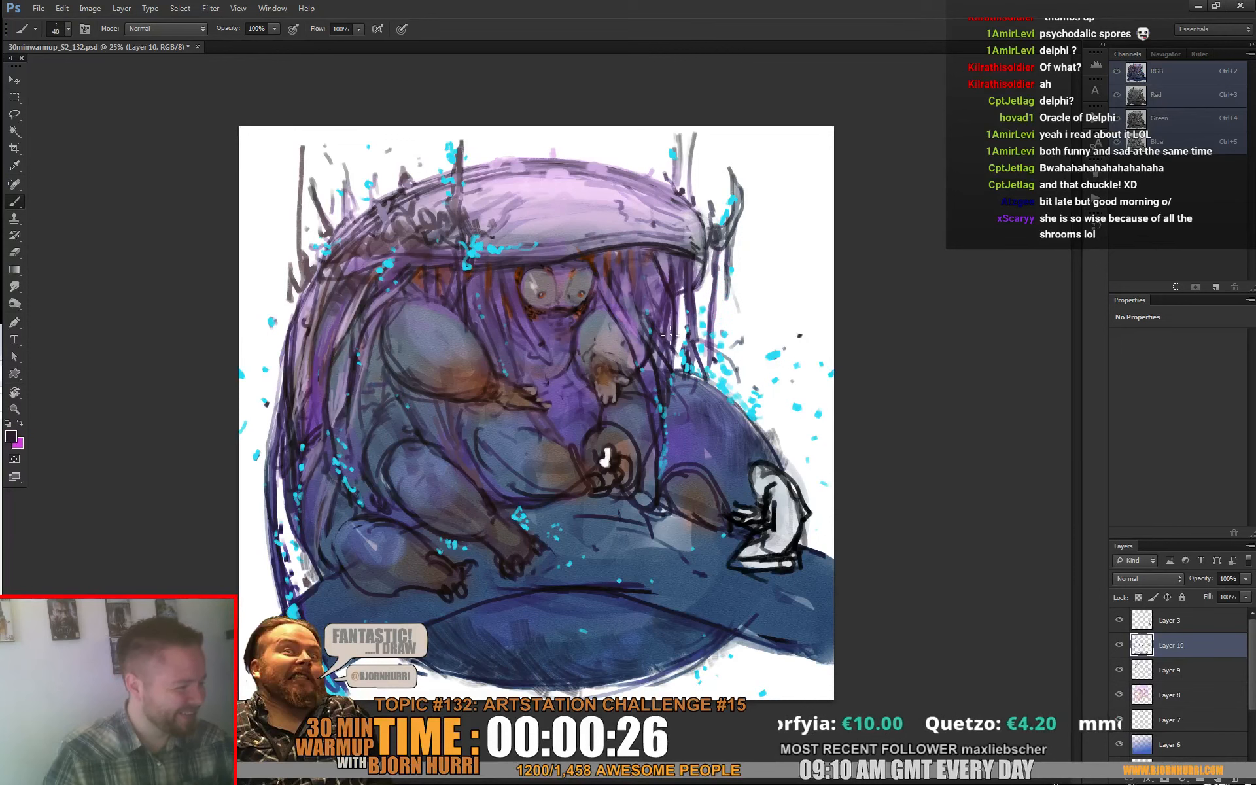
drag(646, 262, 669, 302)
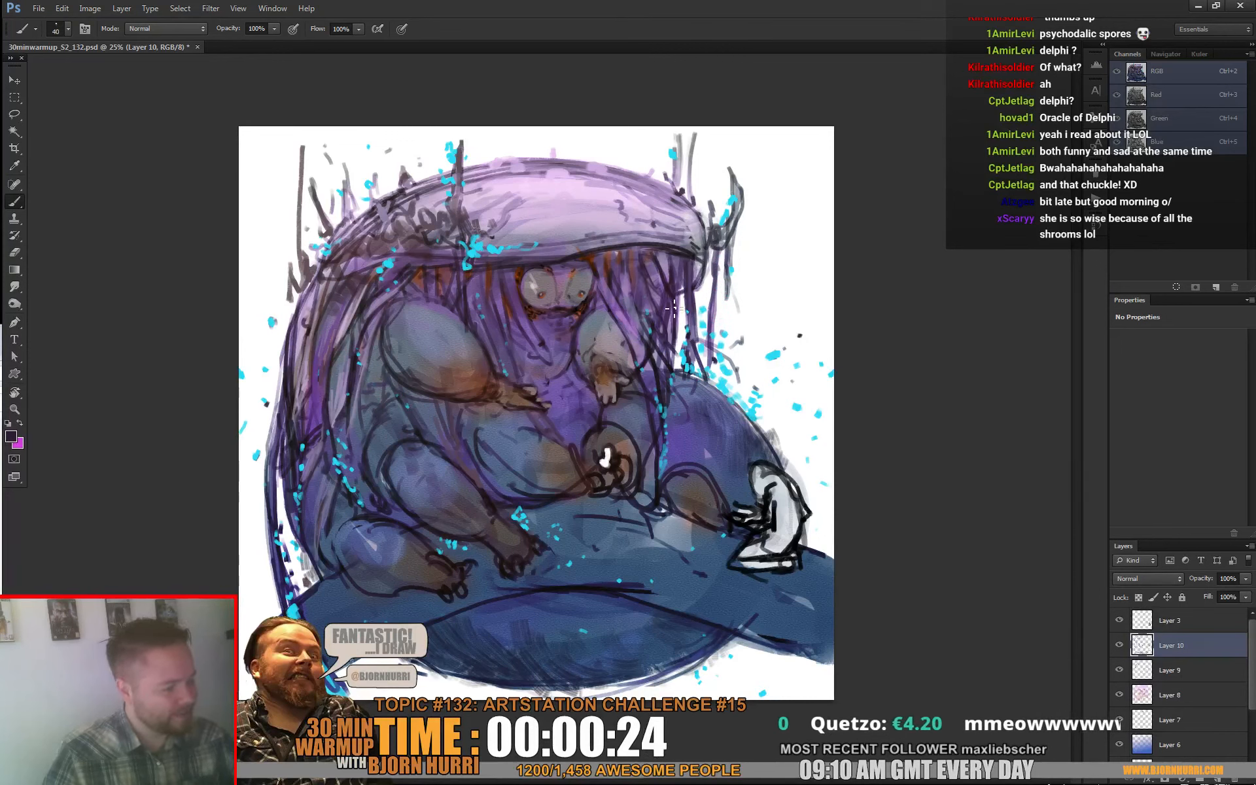
Step: Rework the creature's eyes and the area between them with small strokes in sampled purple, grey and dark tones
alt+click(559, 303)
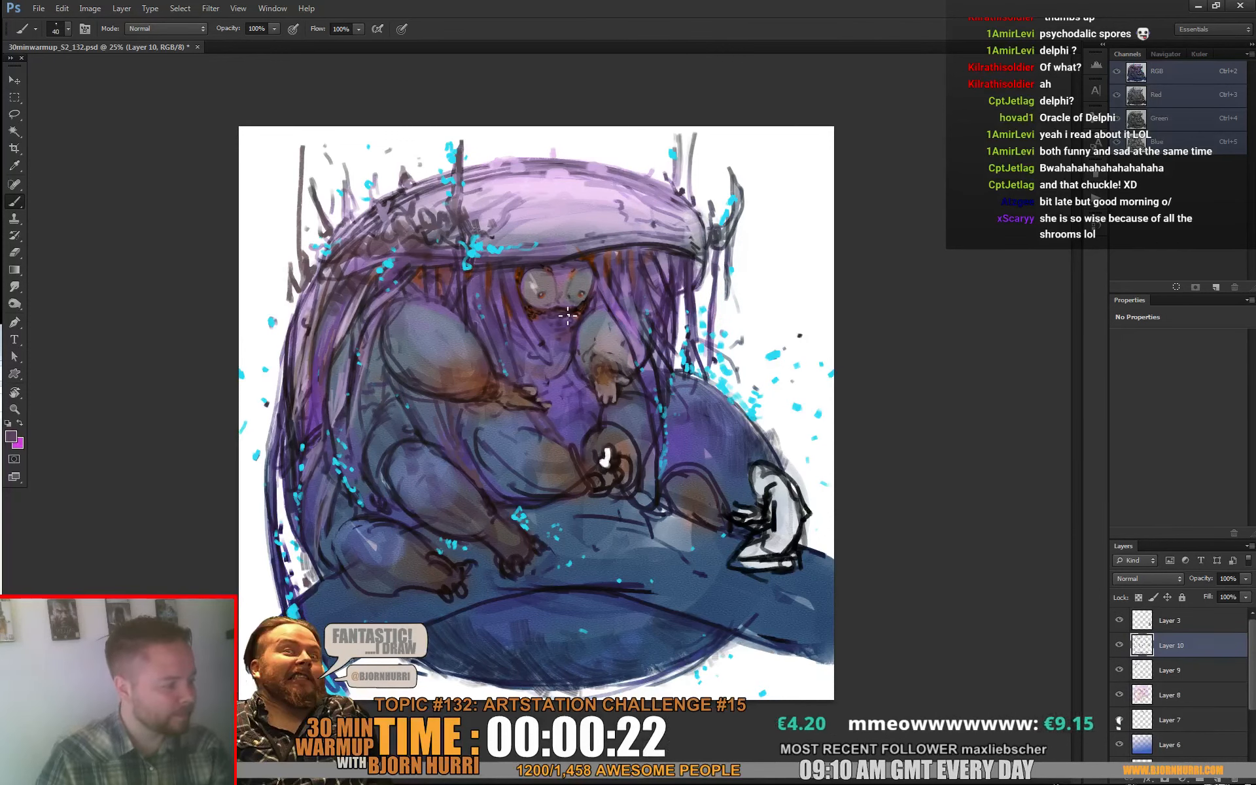
alt+click(568, 299)
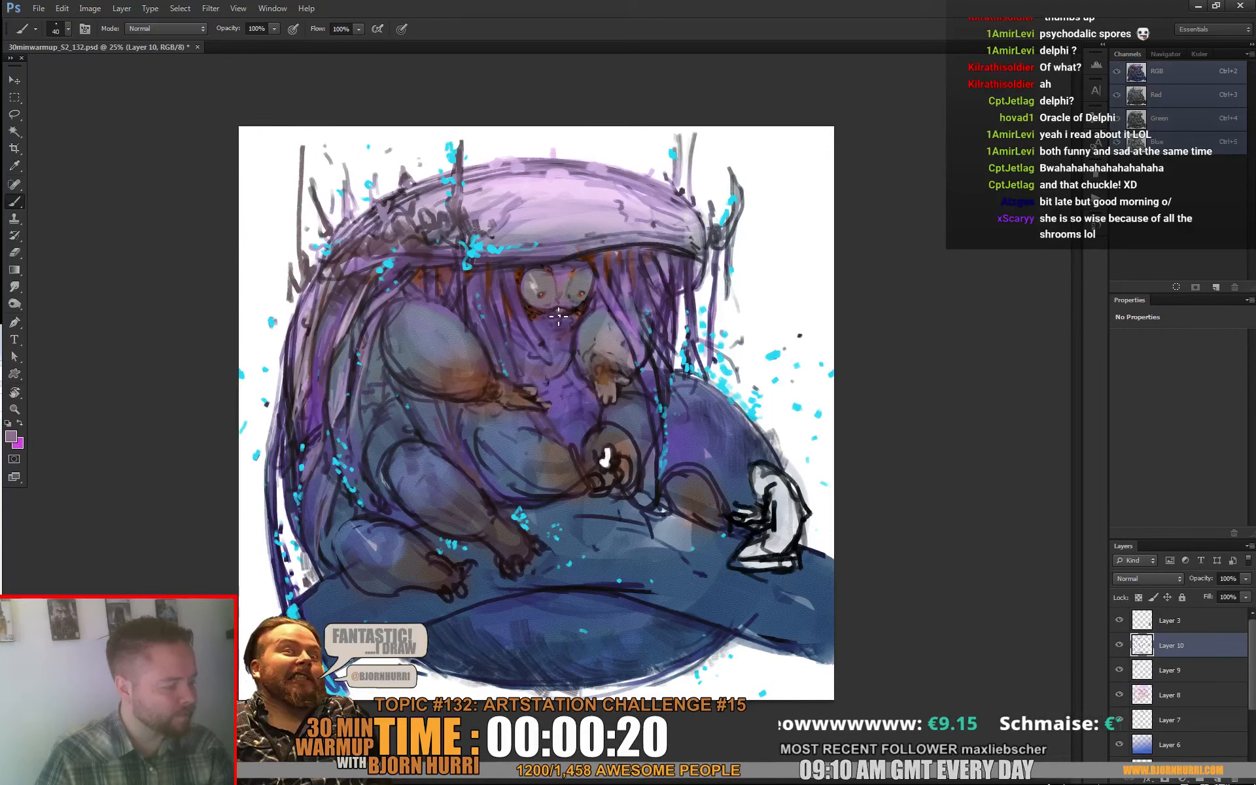
alt+click(564, 305)
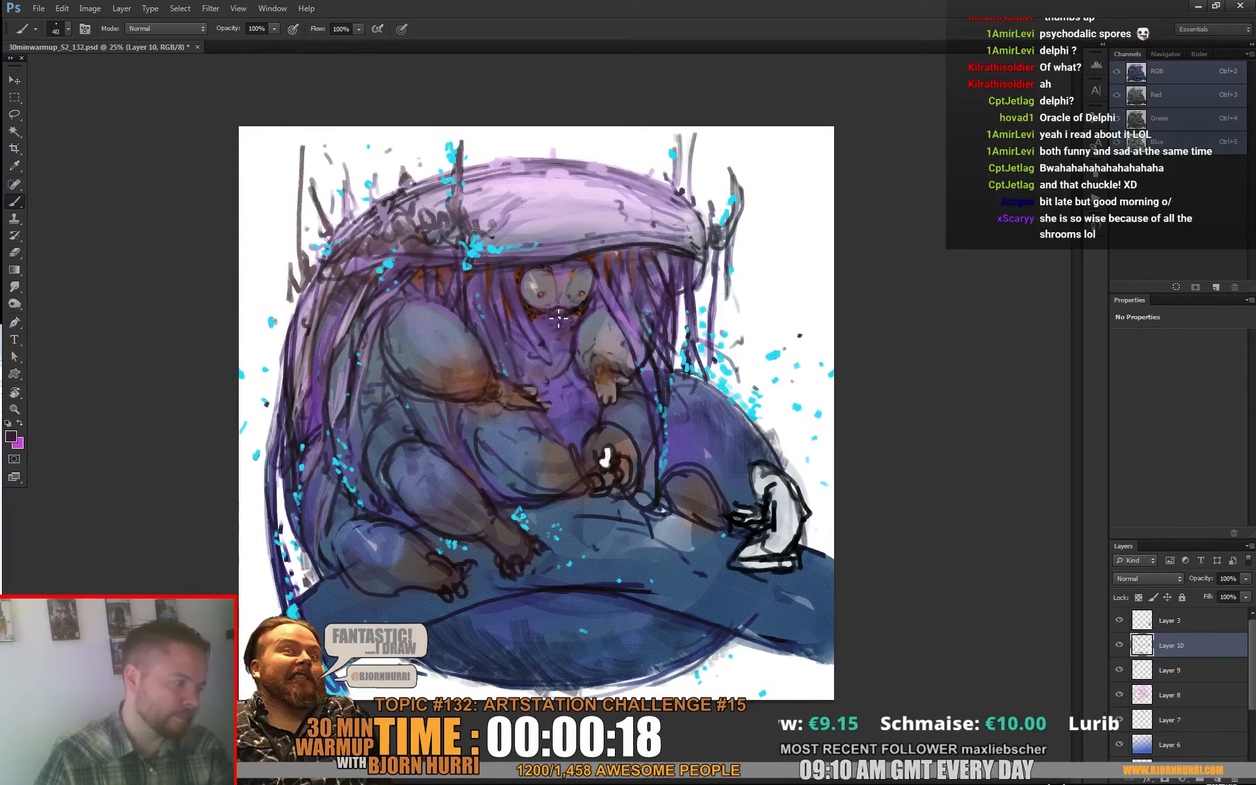
alt+click(574, 280)
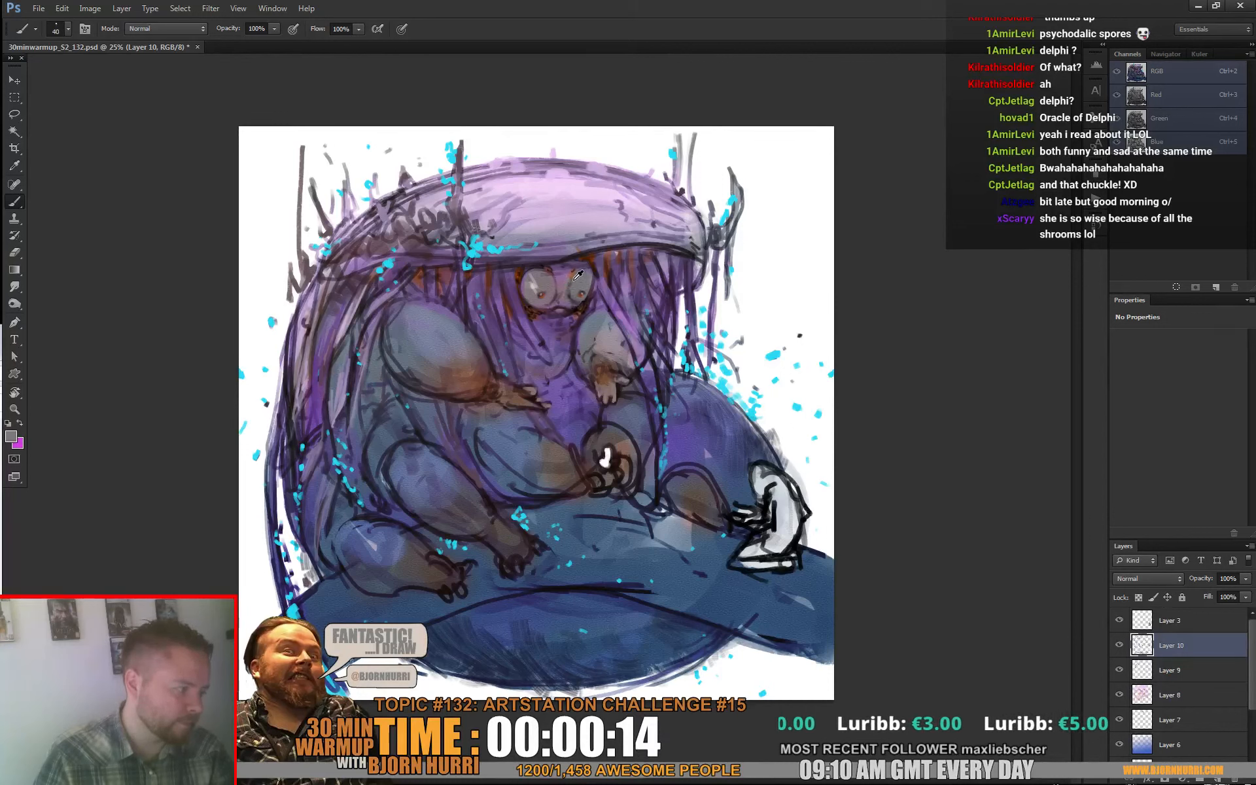
alt+click(565, 300)
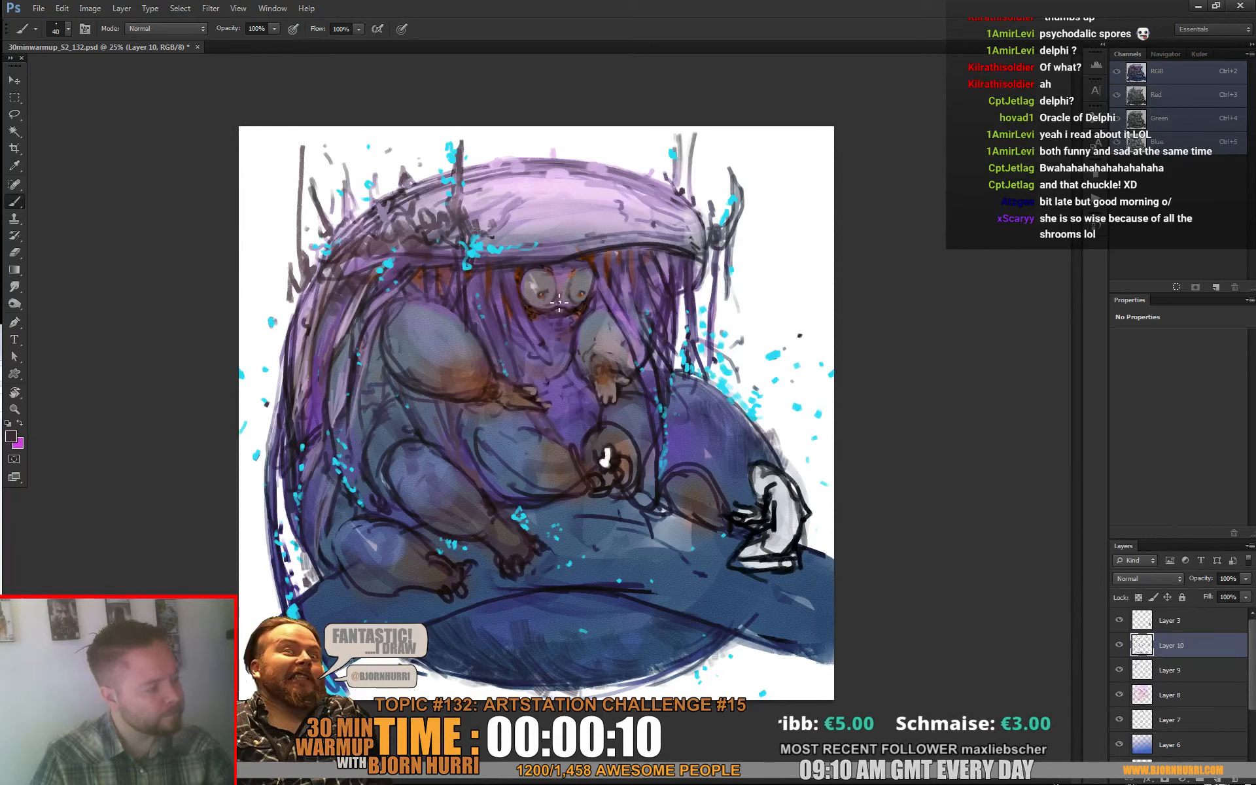
mouse_move(574, 290)
mouse_down()
mouse_move(587, 293)
mouse_move(576, 298)
mouse_up()
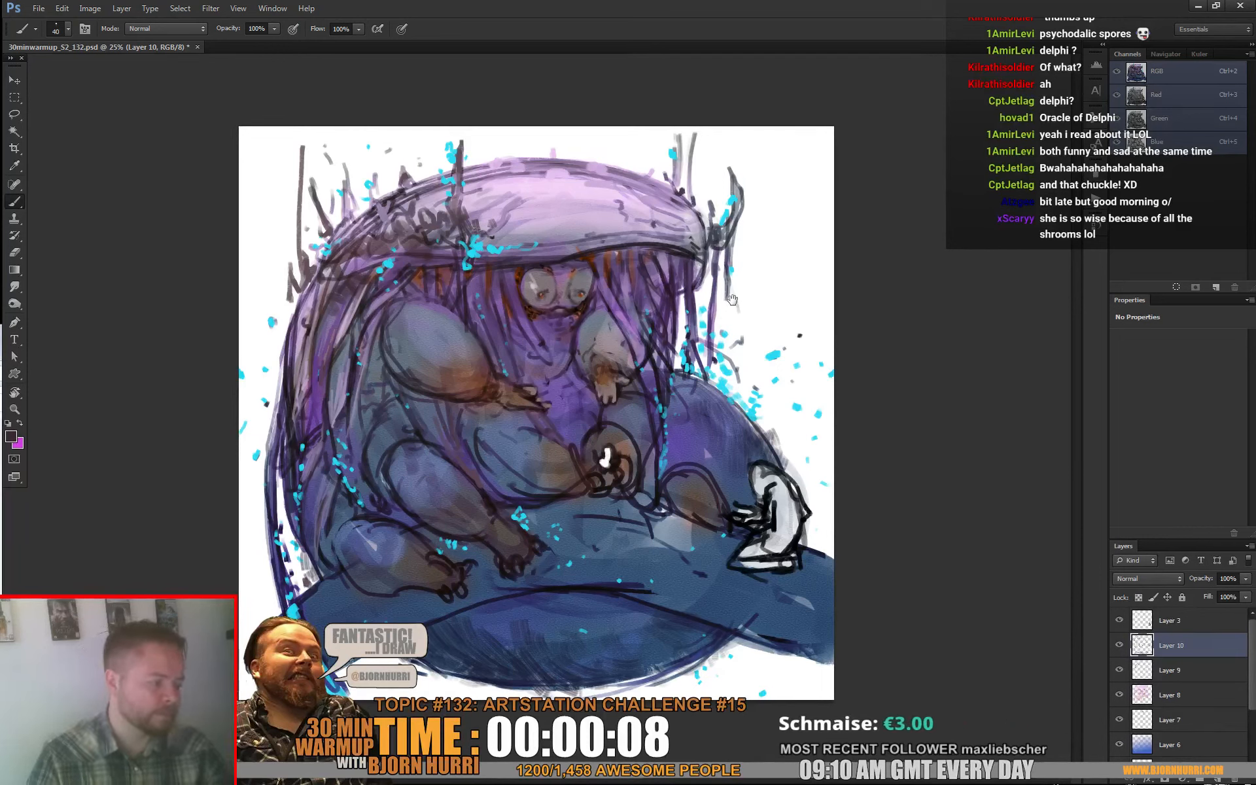
Step: Repaint the toes and upper edge of the raised front foot with sampled greyish brown tones
alt+click(612, 389)
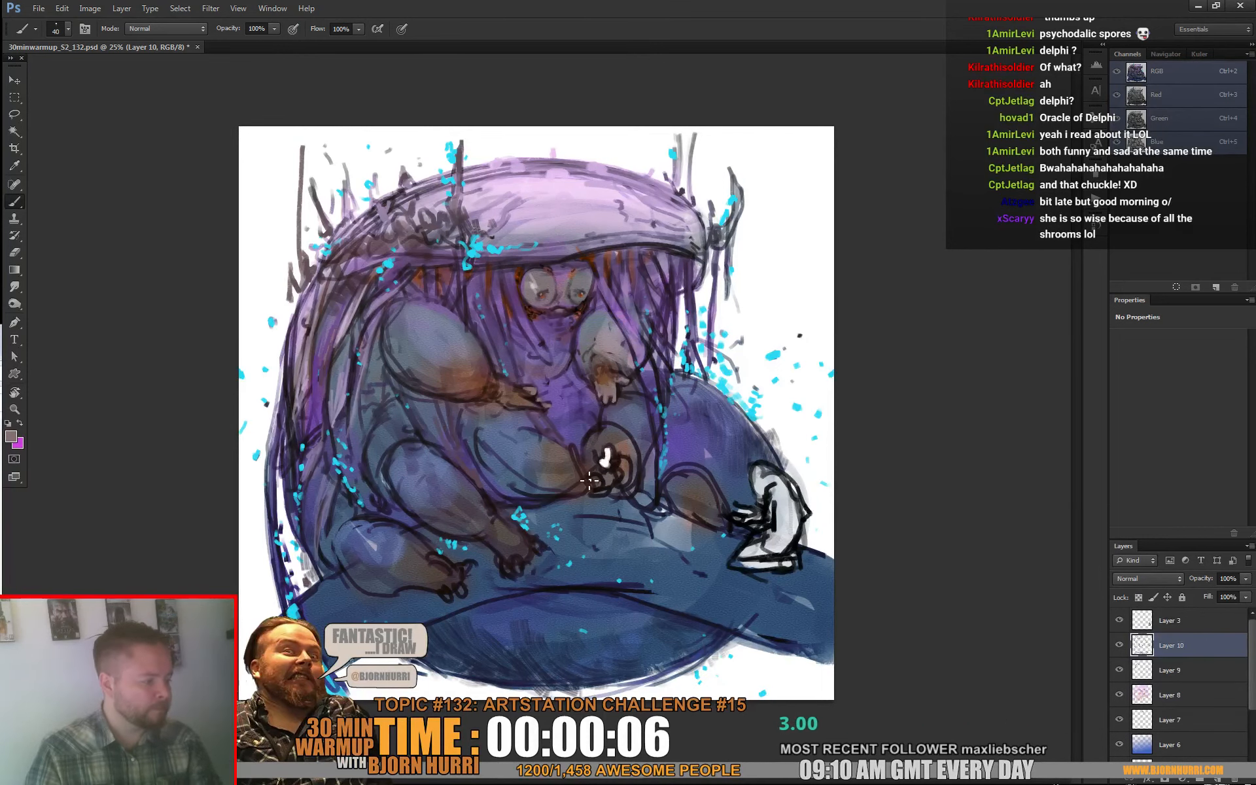
drag(589, 481, 597, 483)
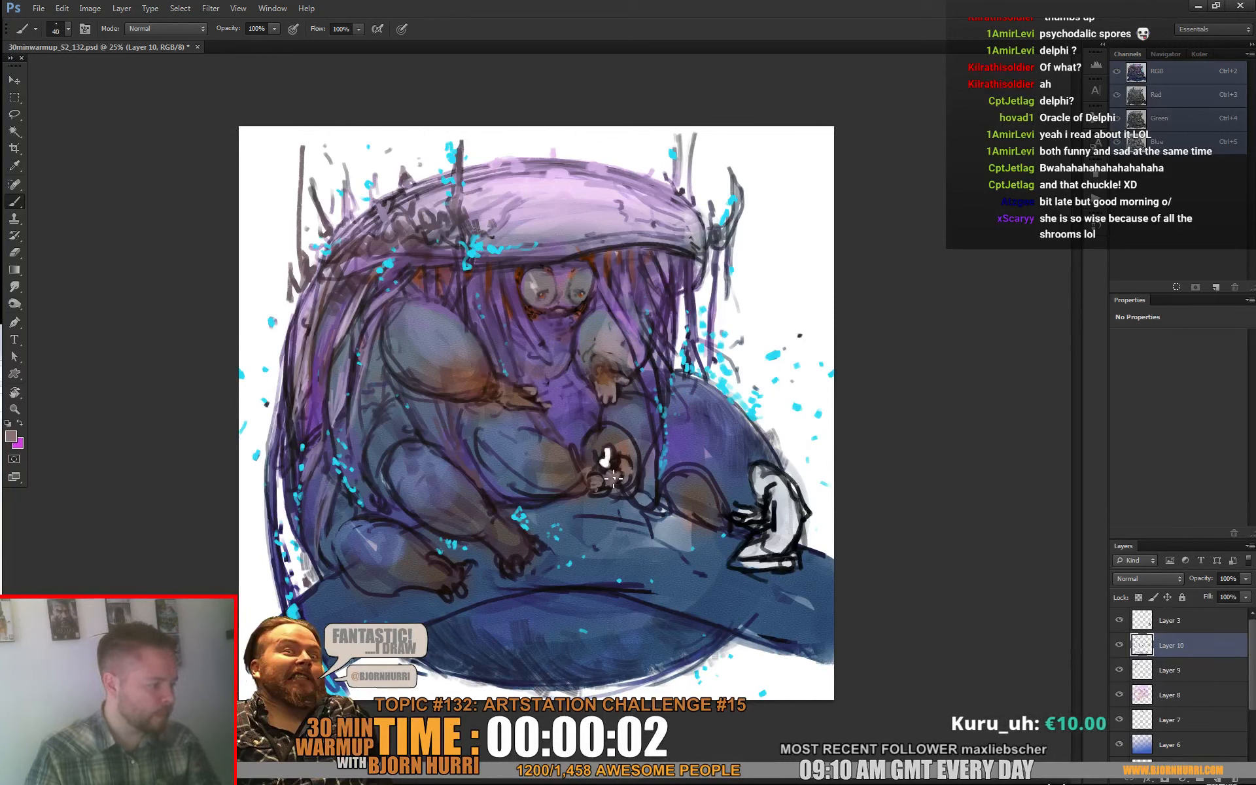
alt+click(609, 439)
mouse_move(602, 430)
mouse_down()
mouse_move(642, 453)
mouse_move(576, 430)
mouse_move(533, 450)
mouse_move(621, 433)
mouse_up()
alt+click(622, 447)
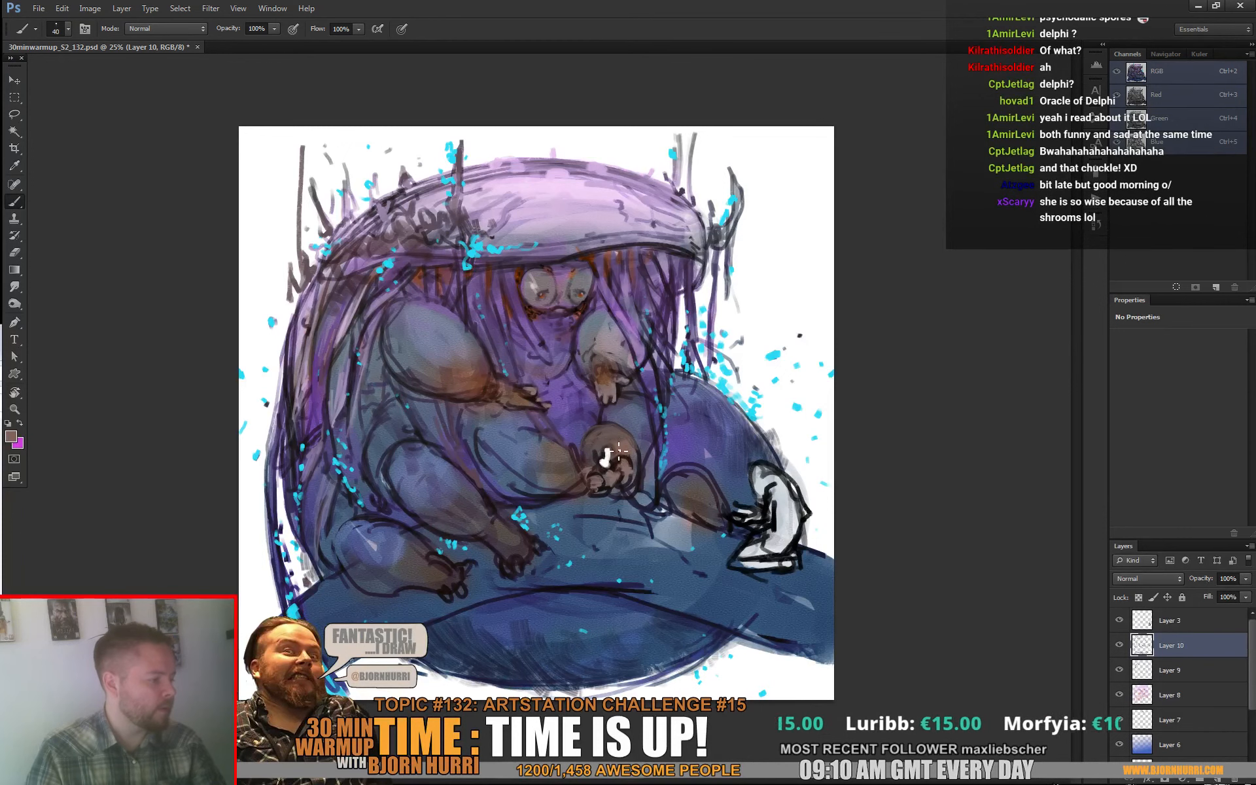
Step: Switch to the square brush and paint over the hand resting on the belly with sampled brown and purple tones
right_click(662, 403)
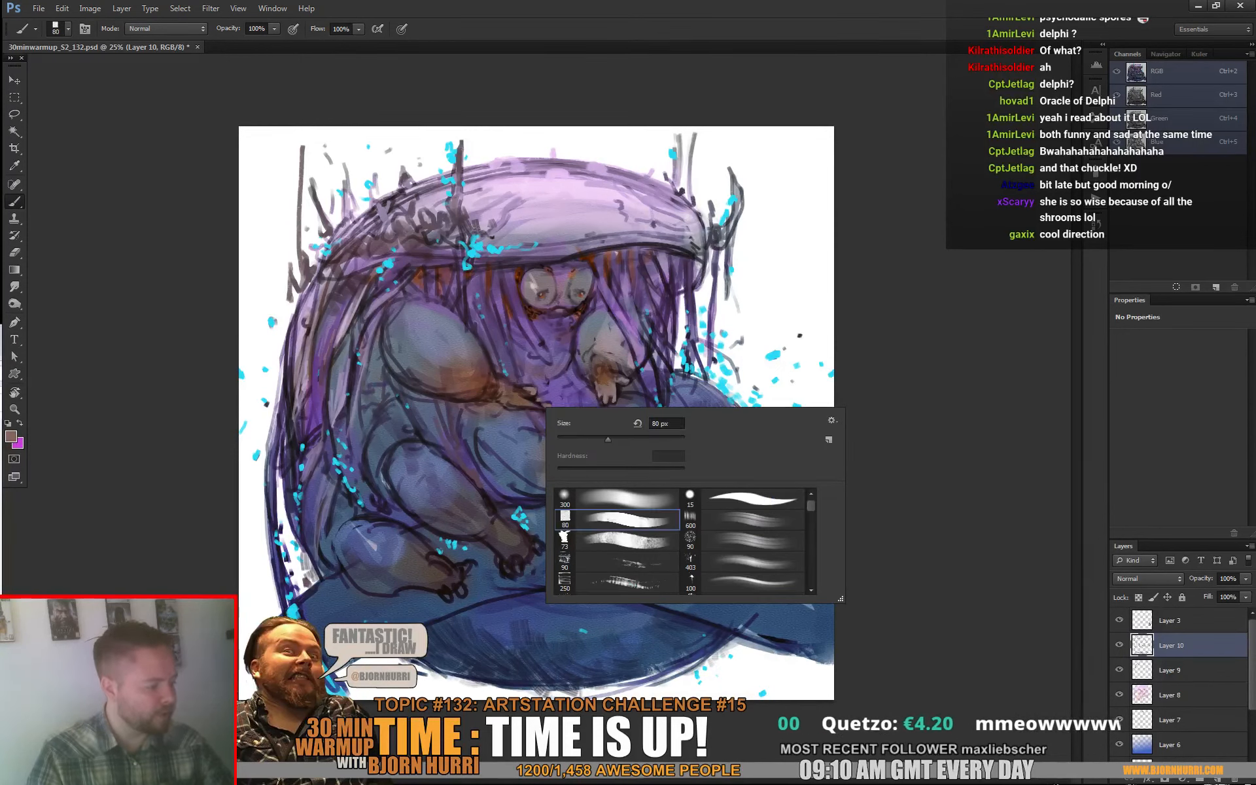
mouse_move(501, 394)
mouse_down()
mouse_move(527, 415)
mouse_move(553, 410)
mouse_move(535, 397)
mouse_up()
alt+click(542, 394)
alt+click(499, 368)
click(498, 365)
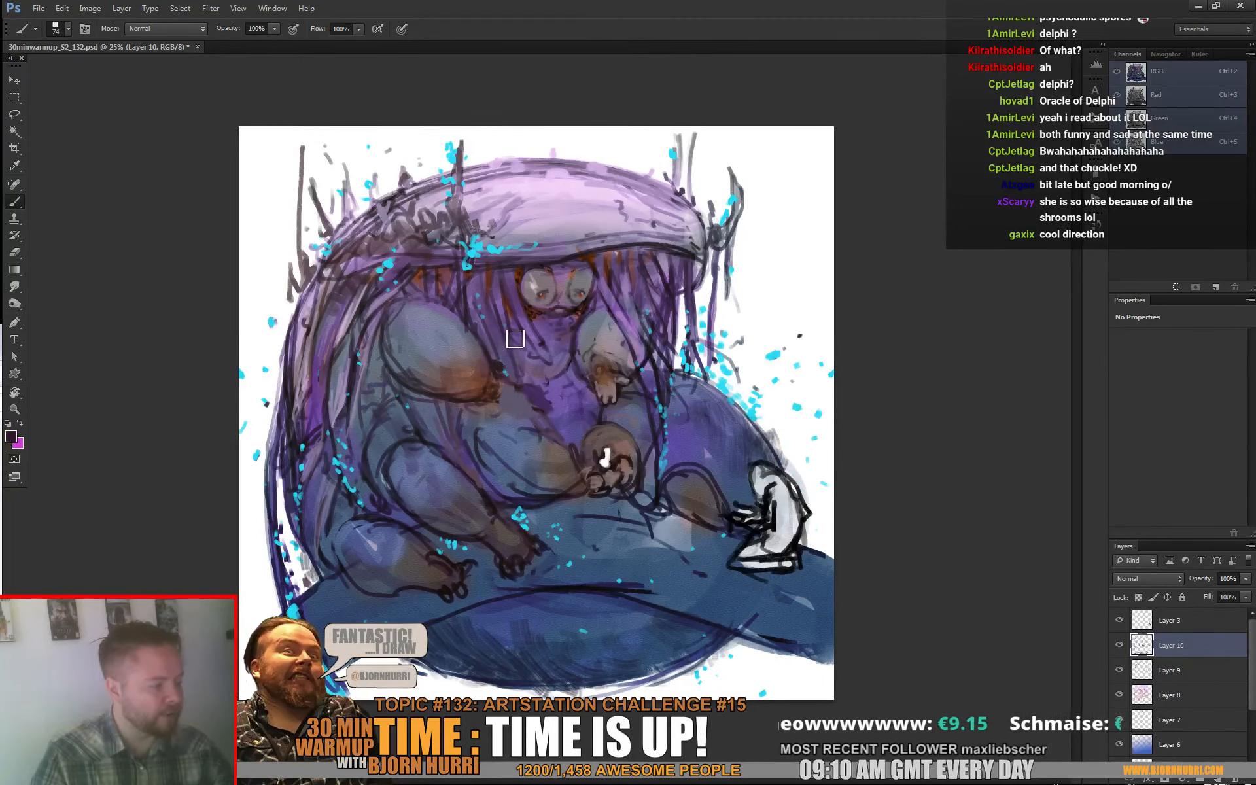
Step: Repaint the hand in front of the belly with a pointing finger, using a 27 px brush and sampled skin and dark tones
right_click(576, 376)
text(27)
key(Return)
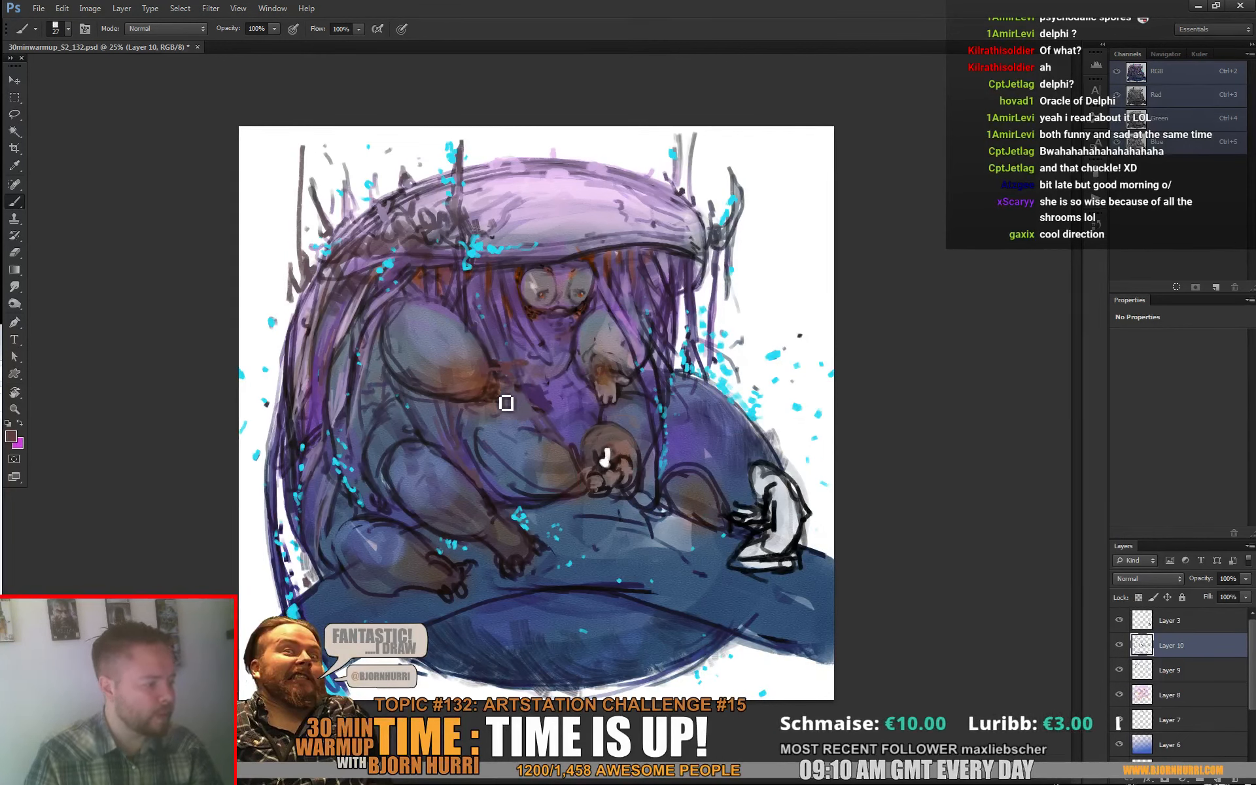
alt+click(494, 369)
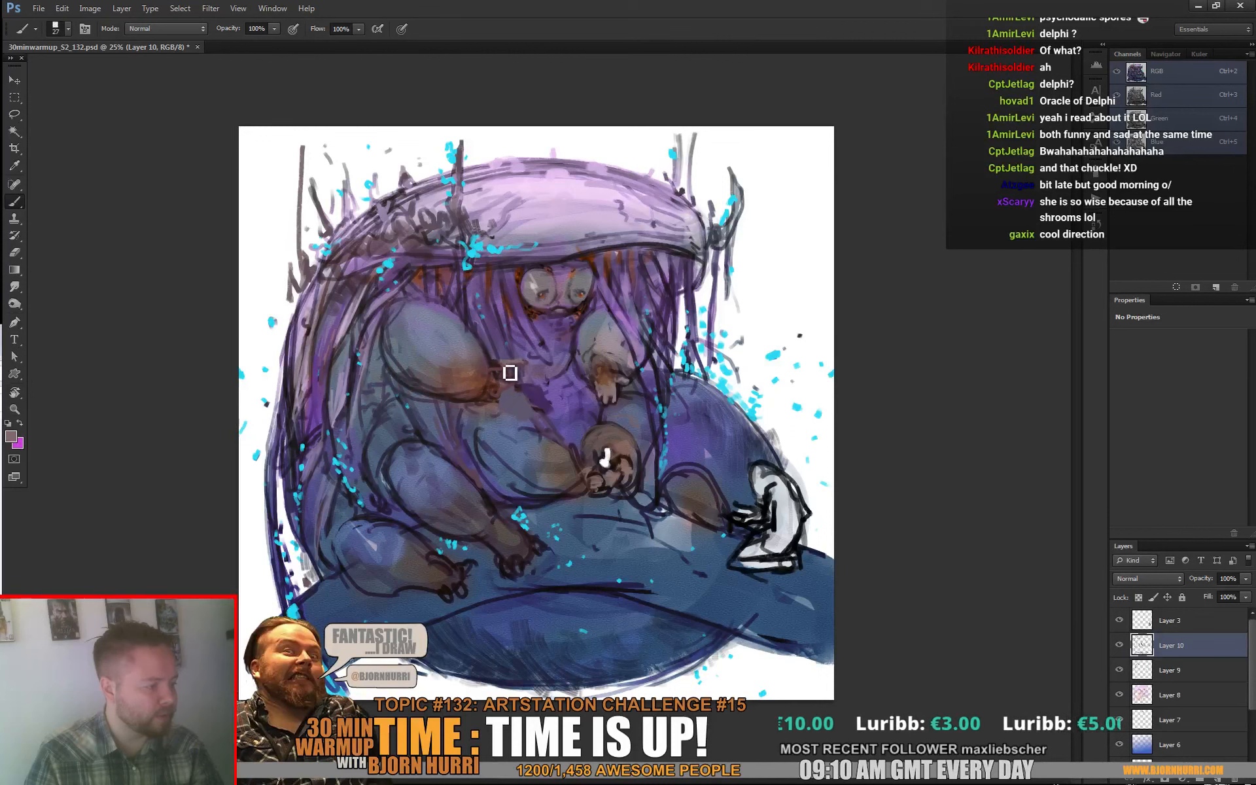
alt+click(505, 370)
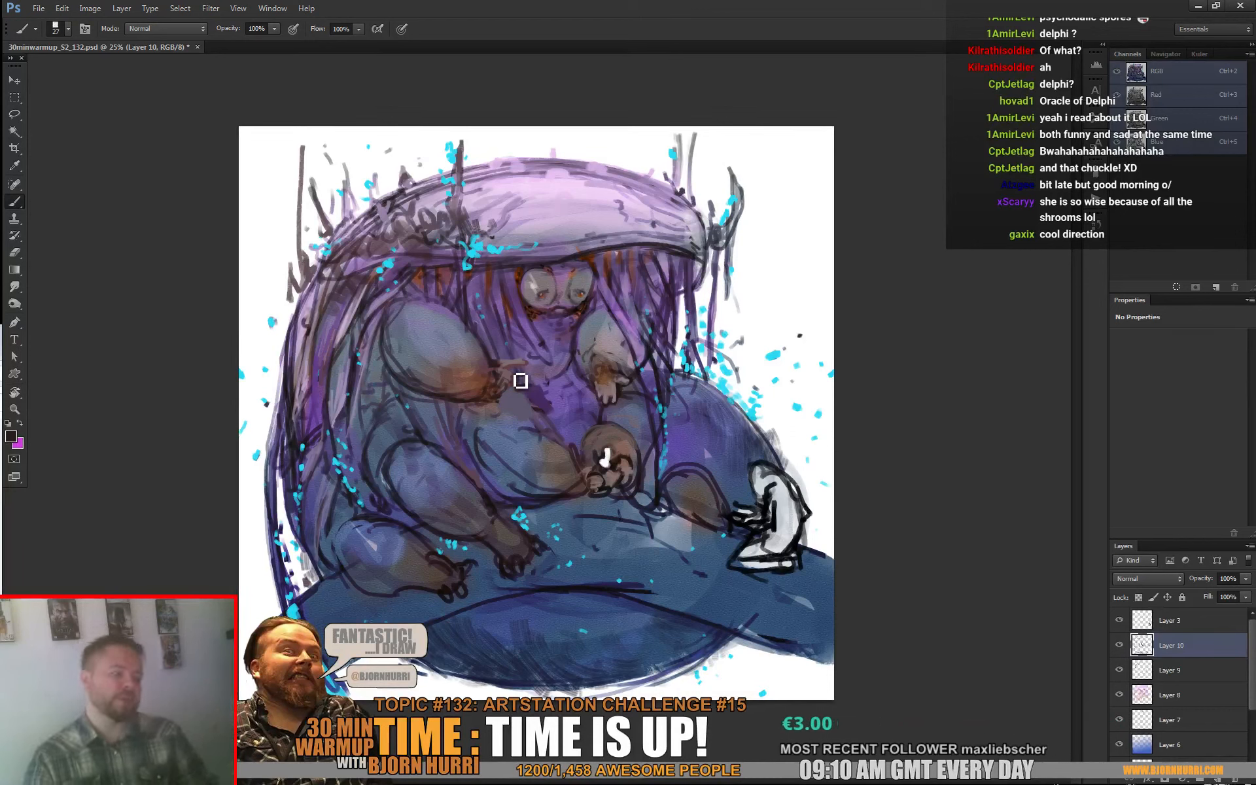
Step: Flip the canvas horizontally to check the composition, and undo the flip
click(100, 7)
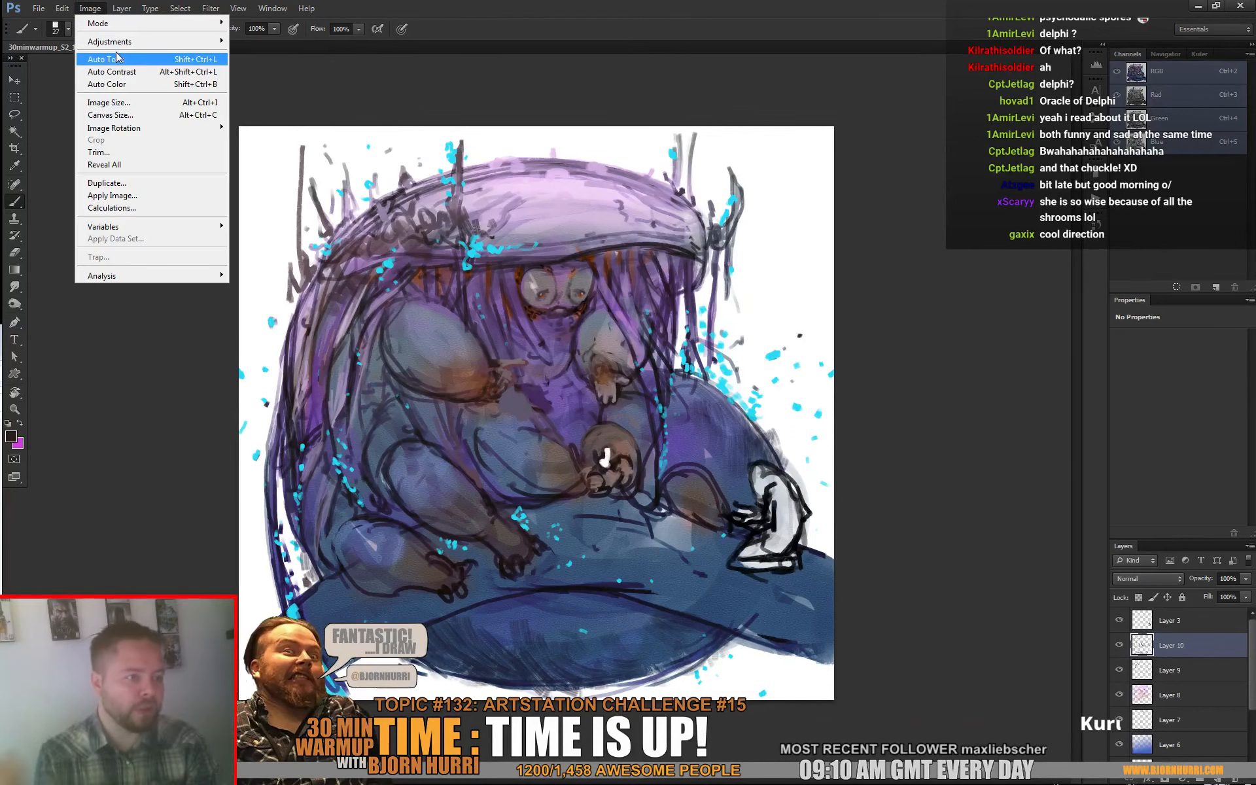
mouse_move(149, 129)
click(274, 190)
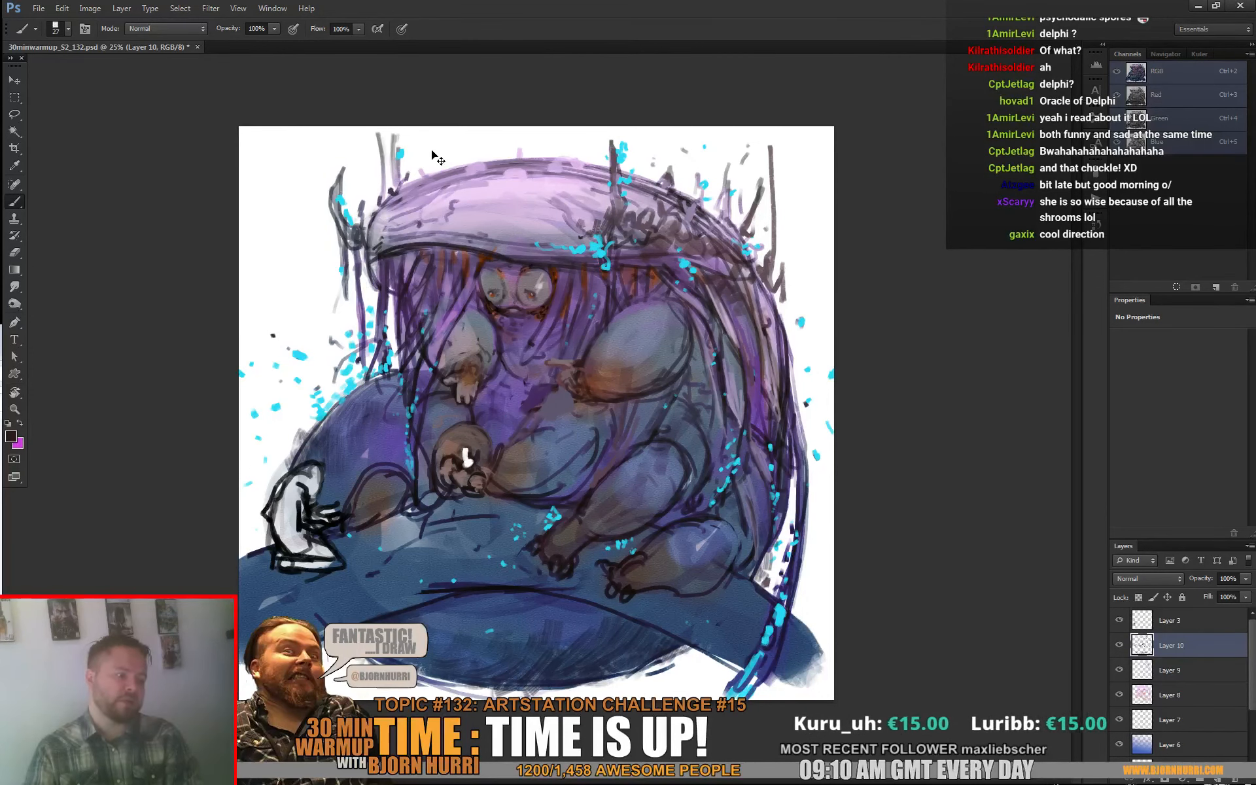
key(ctrl+z)
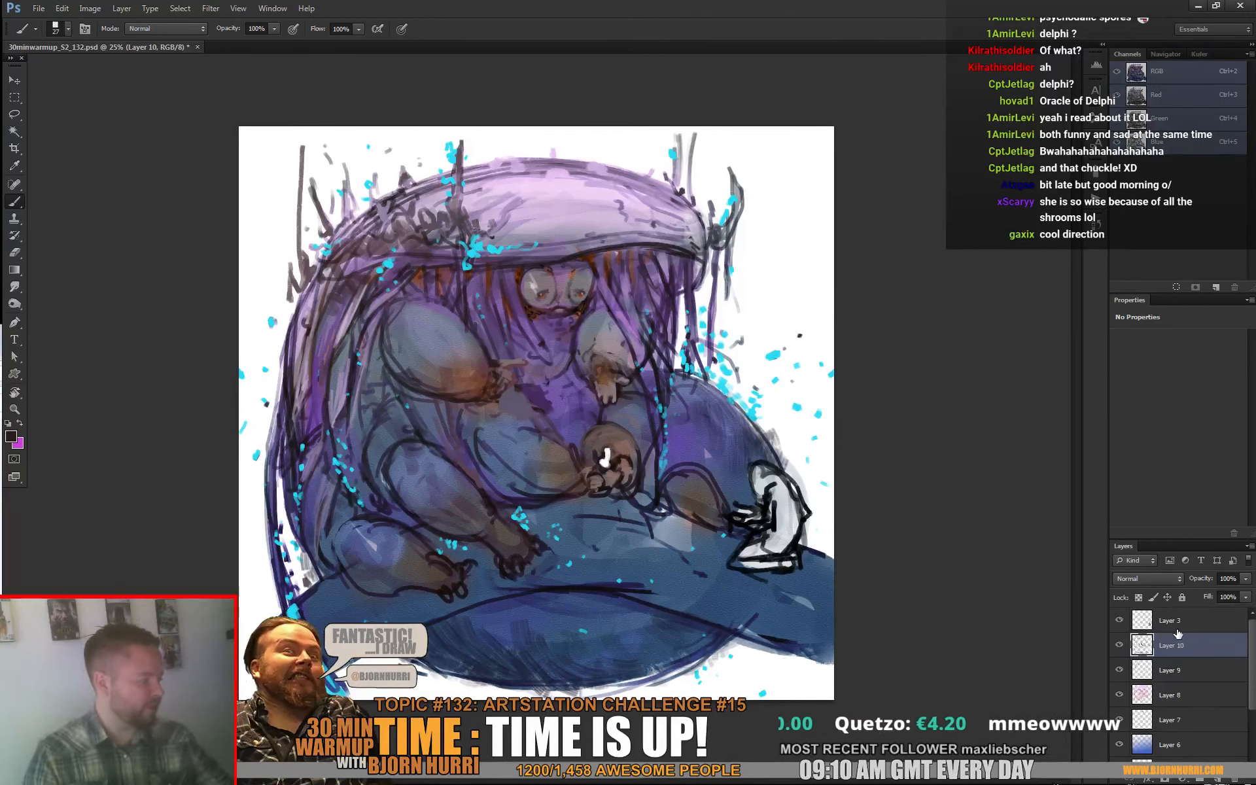
Step: Draw a large white spiral over the painting as a composition guide, and undo it
key(d)
key(x)
mouse_move(571, 209)
mouse_down()
mouse_move(717, 615)
mouse_move(722, 411)
mouse_move(511, 496)
mouse_move(588, 458)
mouse_up()
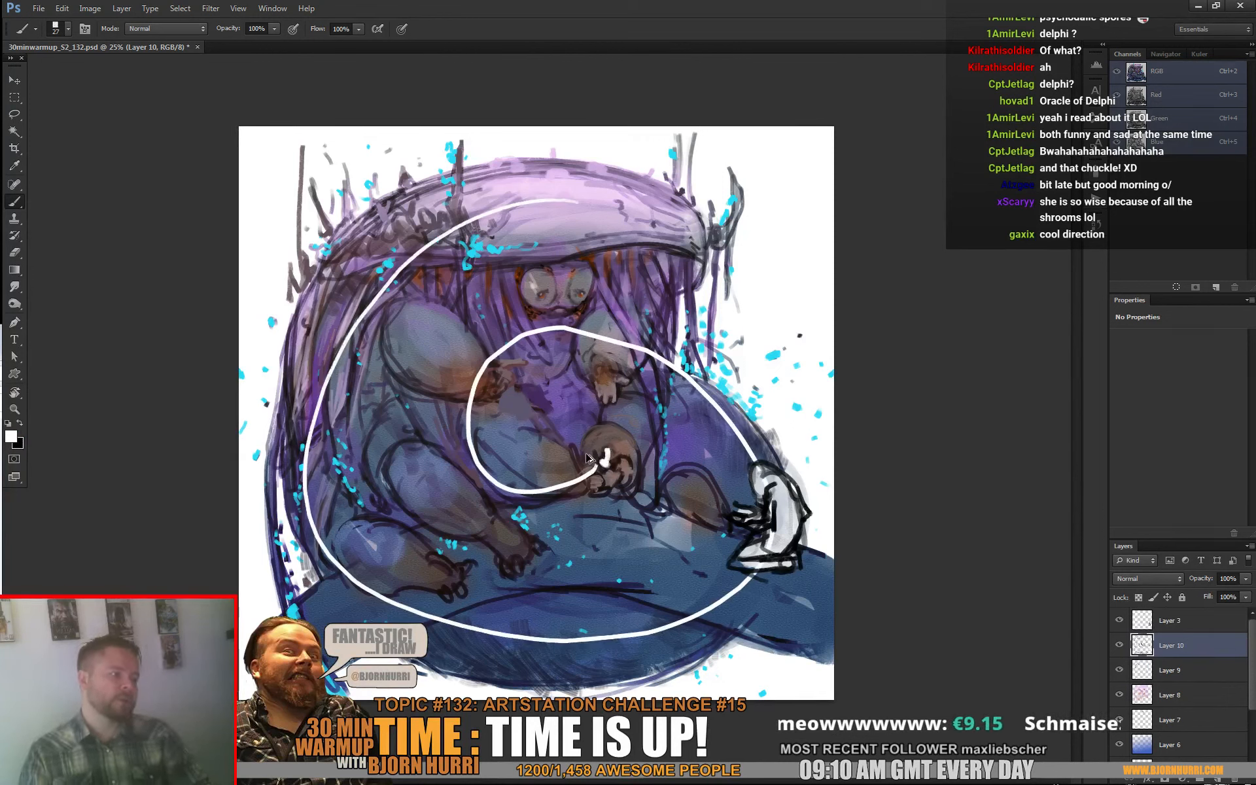
key(ctrl+z)
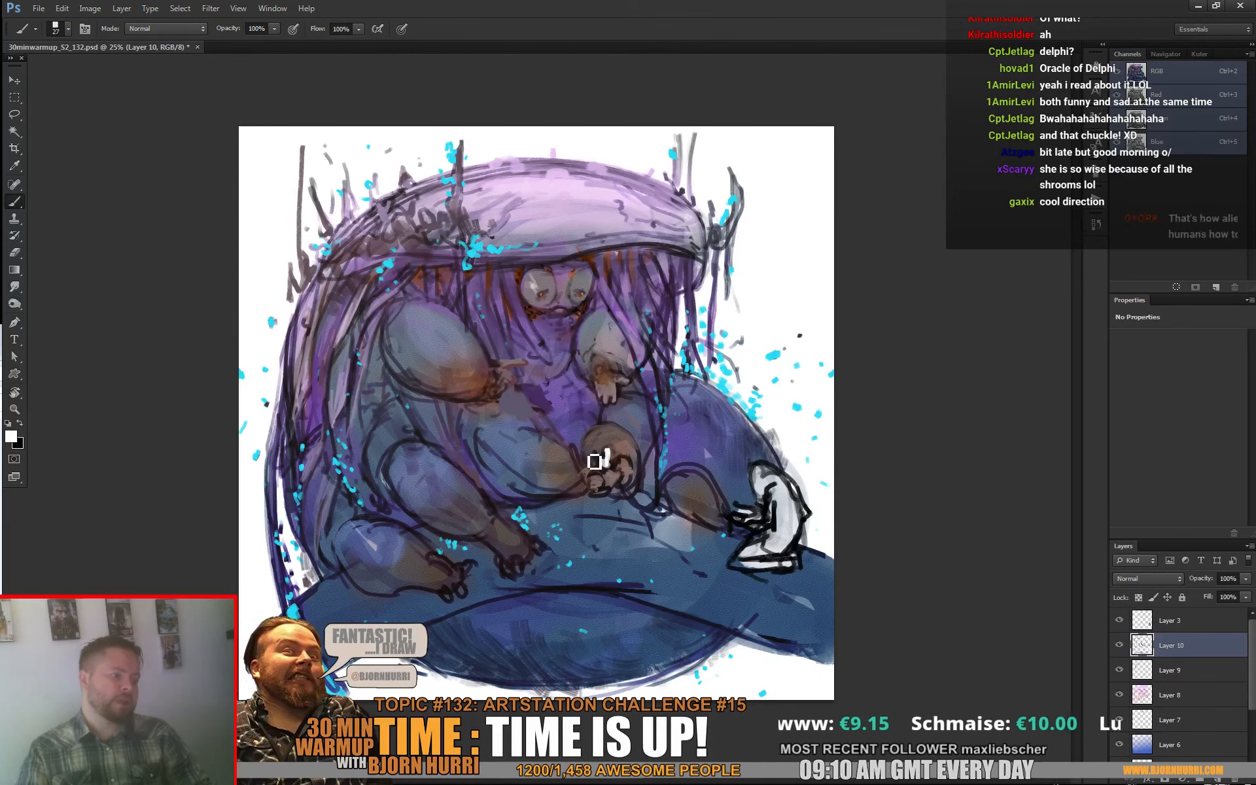
Step: Save the painting as a PSD with Maximize Compatibility enabled
key(ctrl+s)
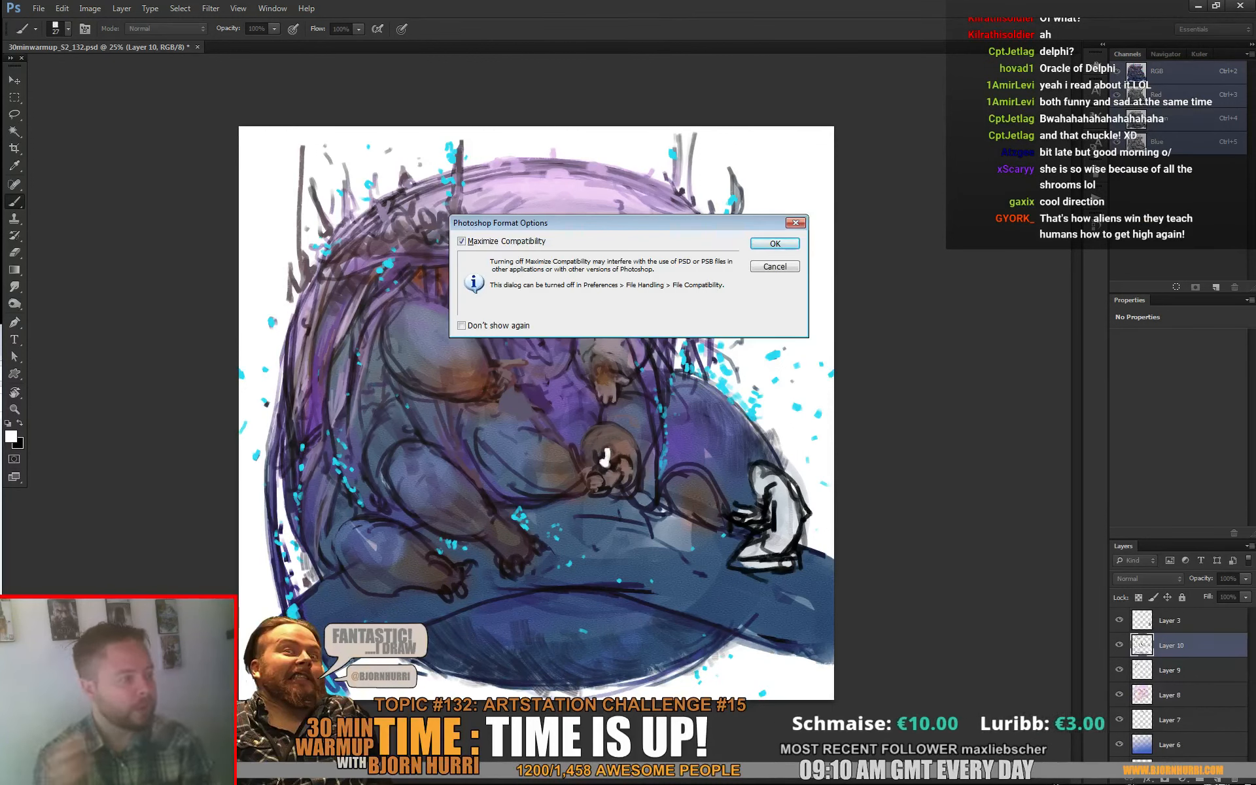
click(774, 243)
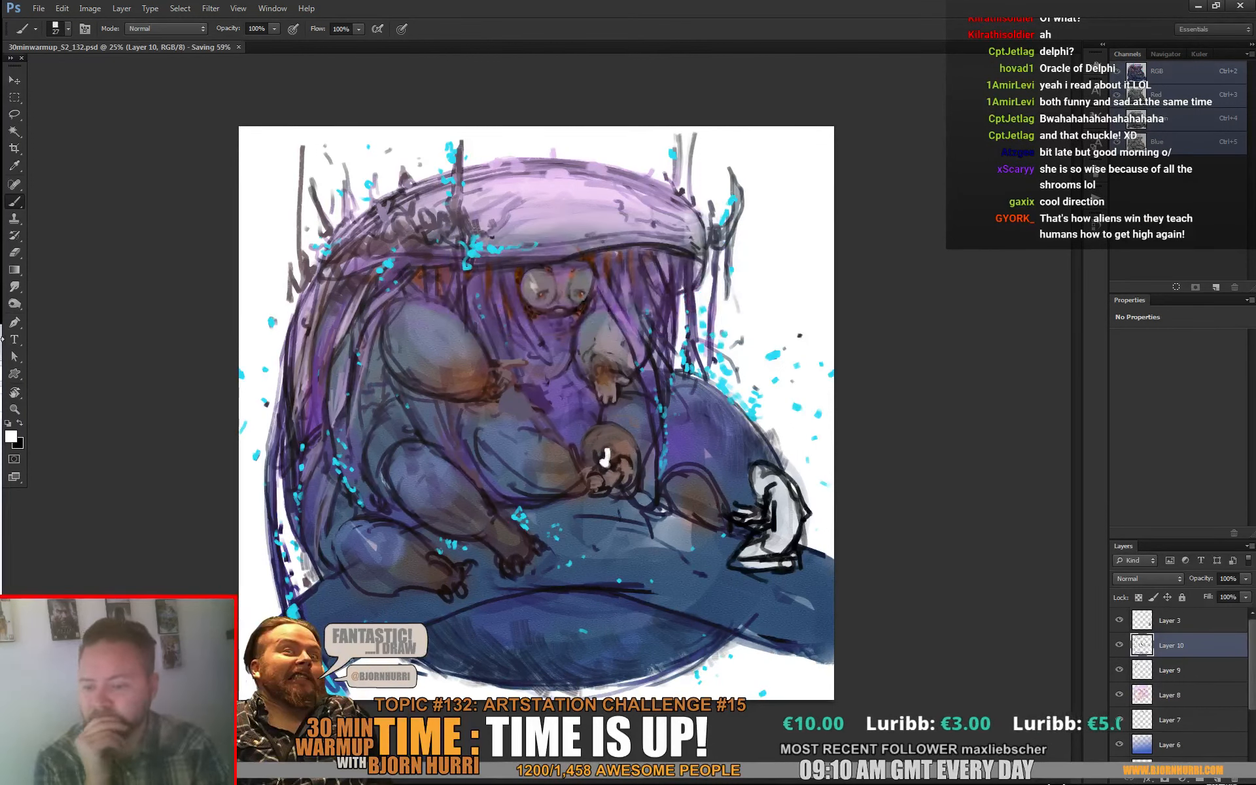